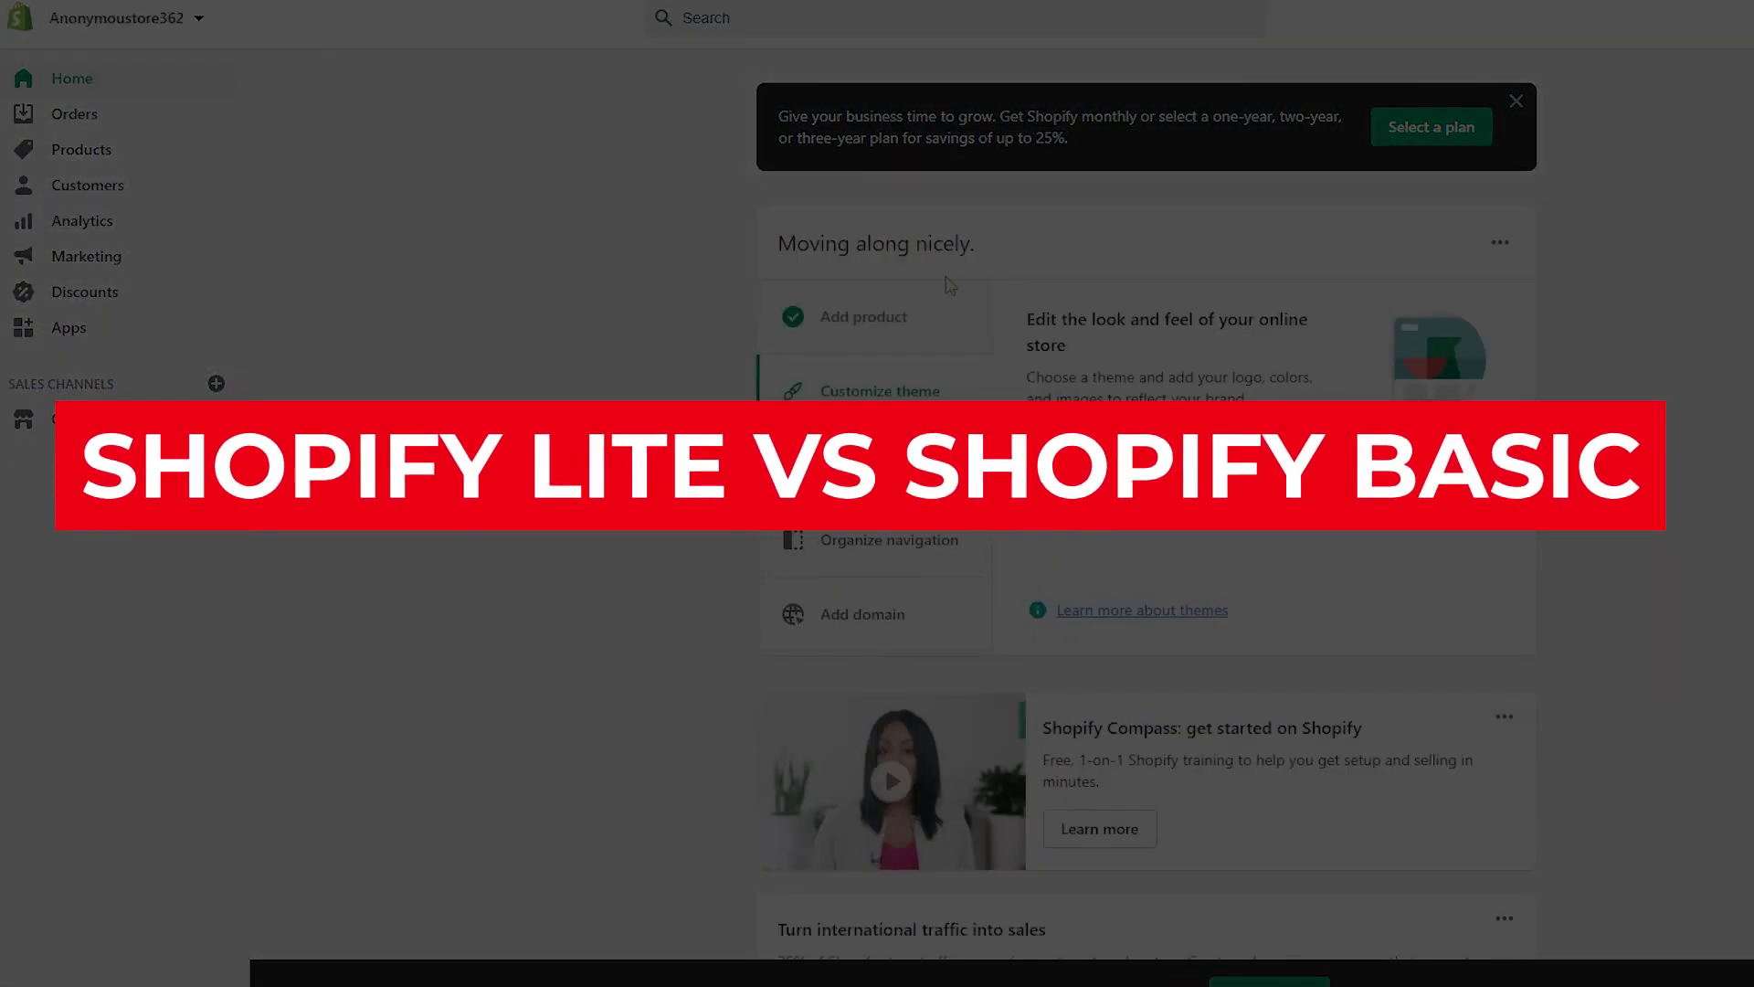
{"action": "scroll", "coordinate": [948, 285], "scroll_direction": "down", "scroll_amount": 7}
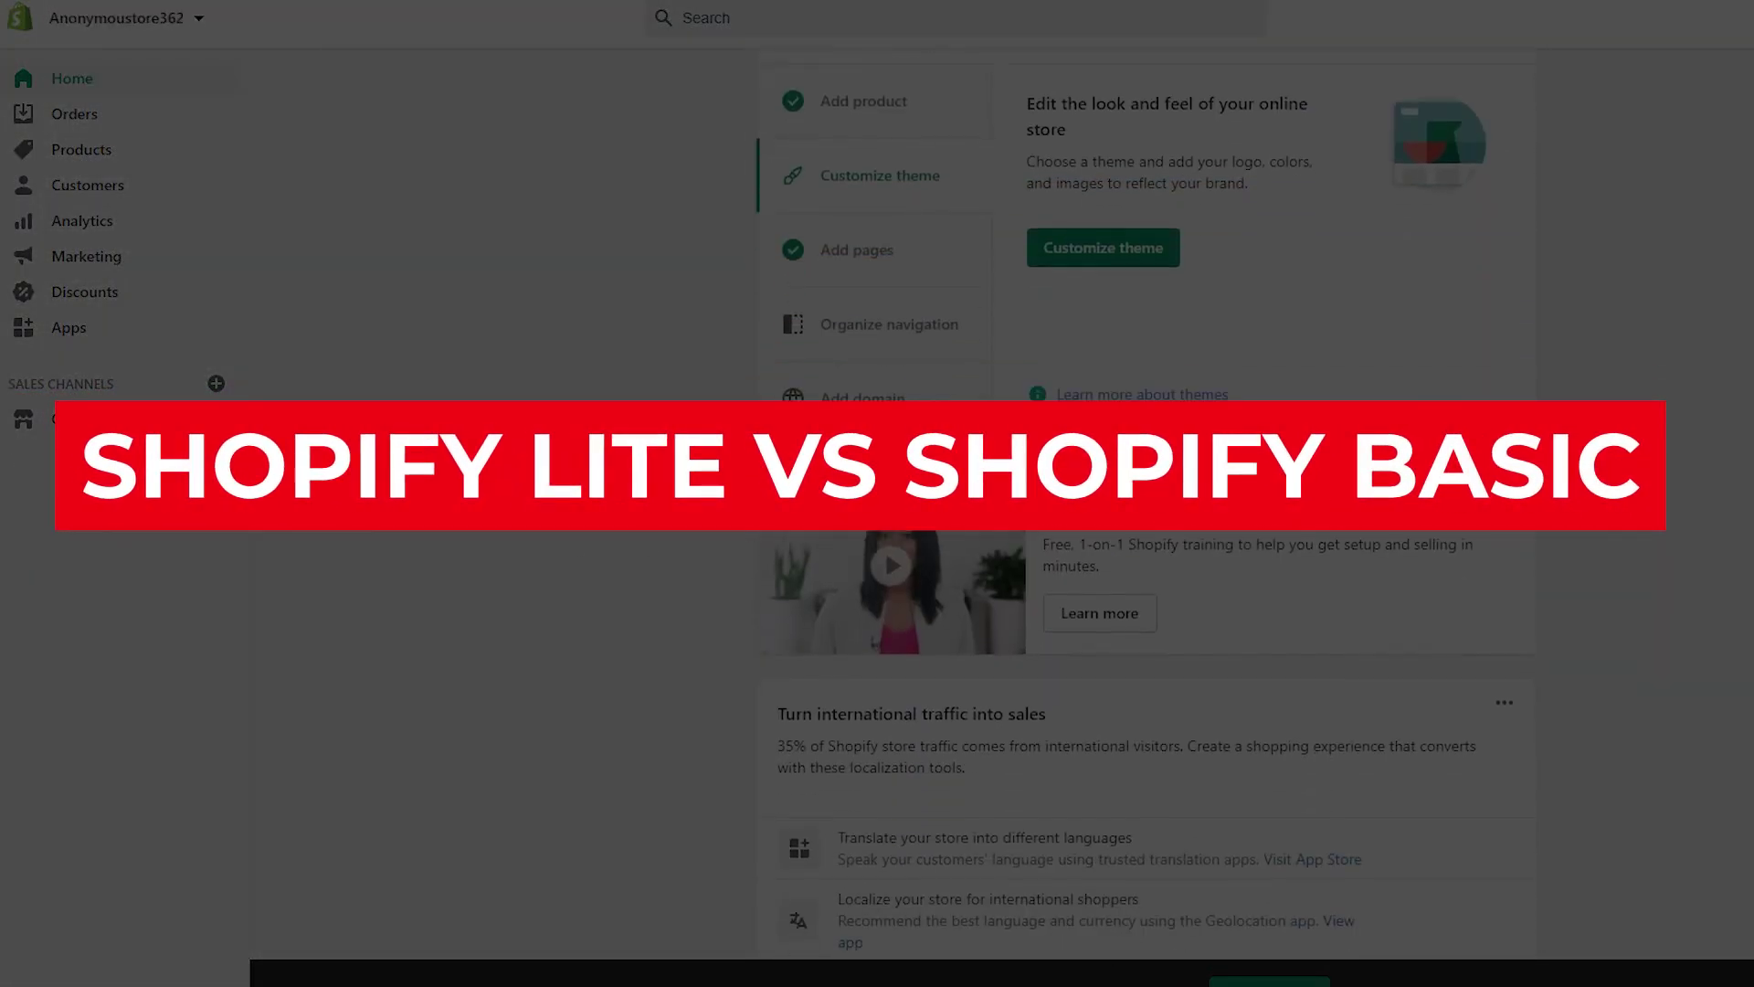
{"action": "scroll", "coordinate": [644, 493], "scroll_direction": "down", "scroll_amount": 9}
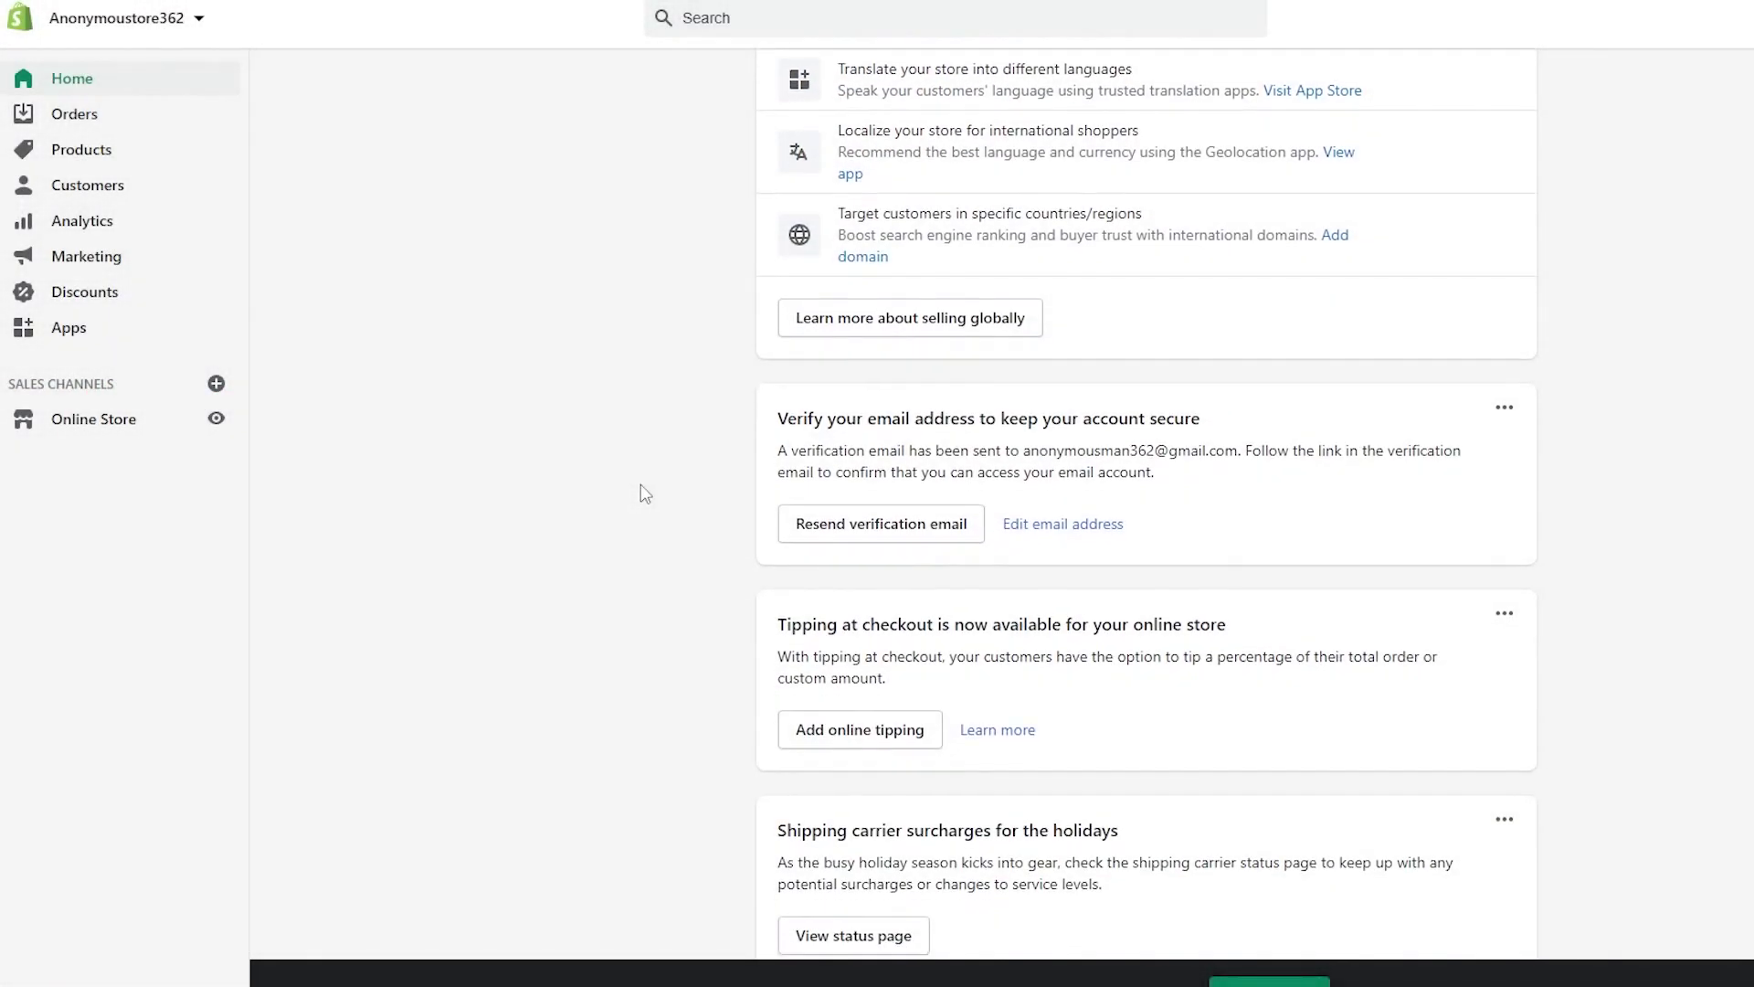
{"action": "scroll", "coordinate": [644, 493], "scroll_direction": "up", "scroll_amount": 3}
{"action": "scroll", "coordinate": [645, 493], "scroll_direction": "up", "scroll_amount": 11}
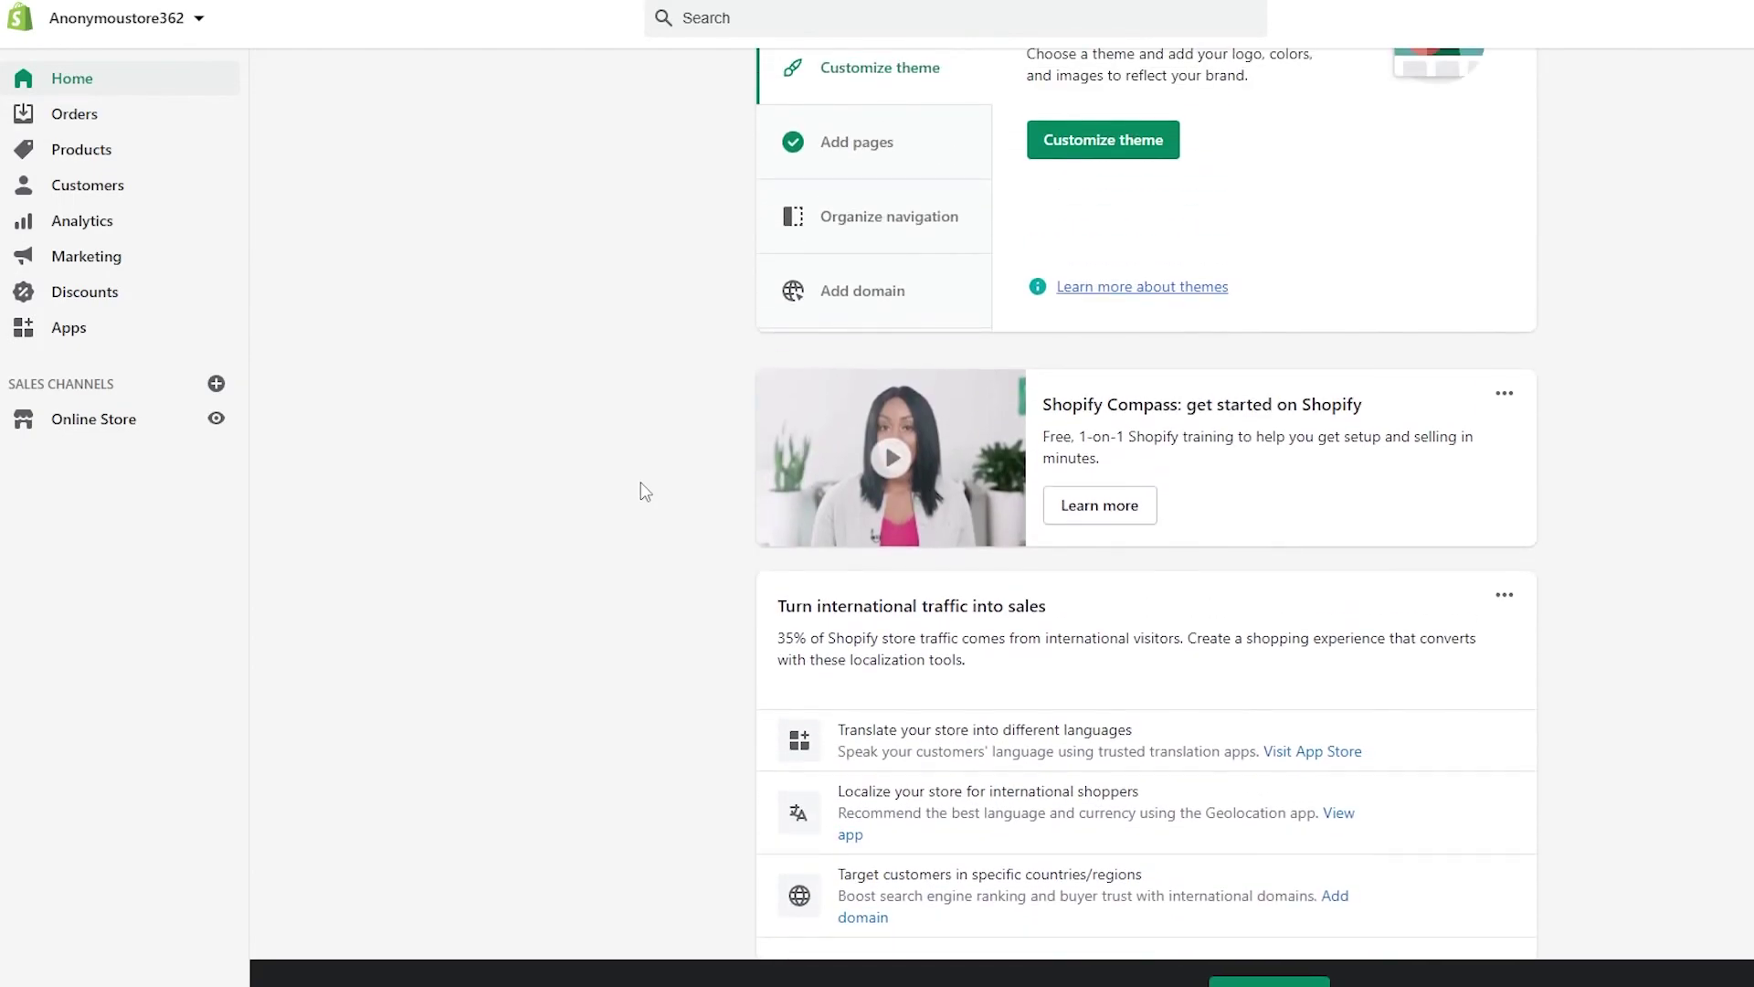
{"action": "scroll", "coordinate": [640, 481], "scroll_direction": "up", "scroll_amount": 3}
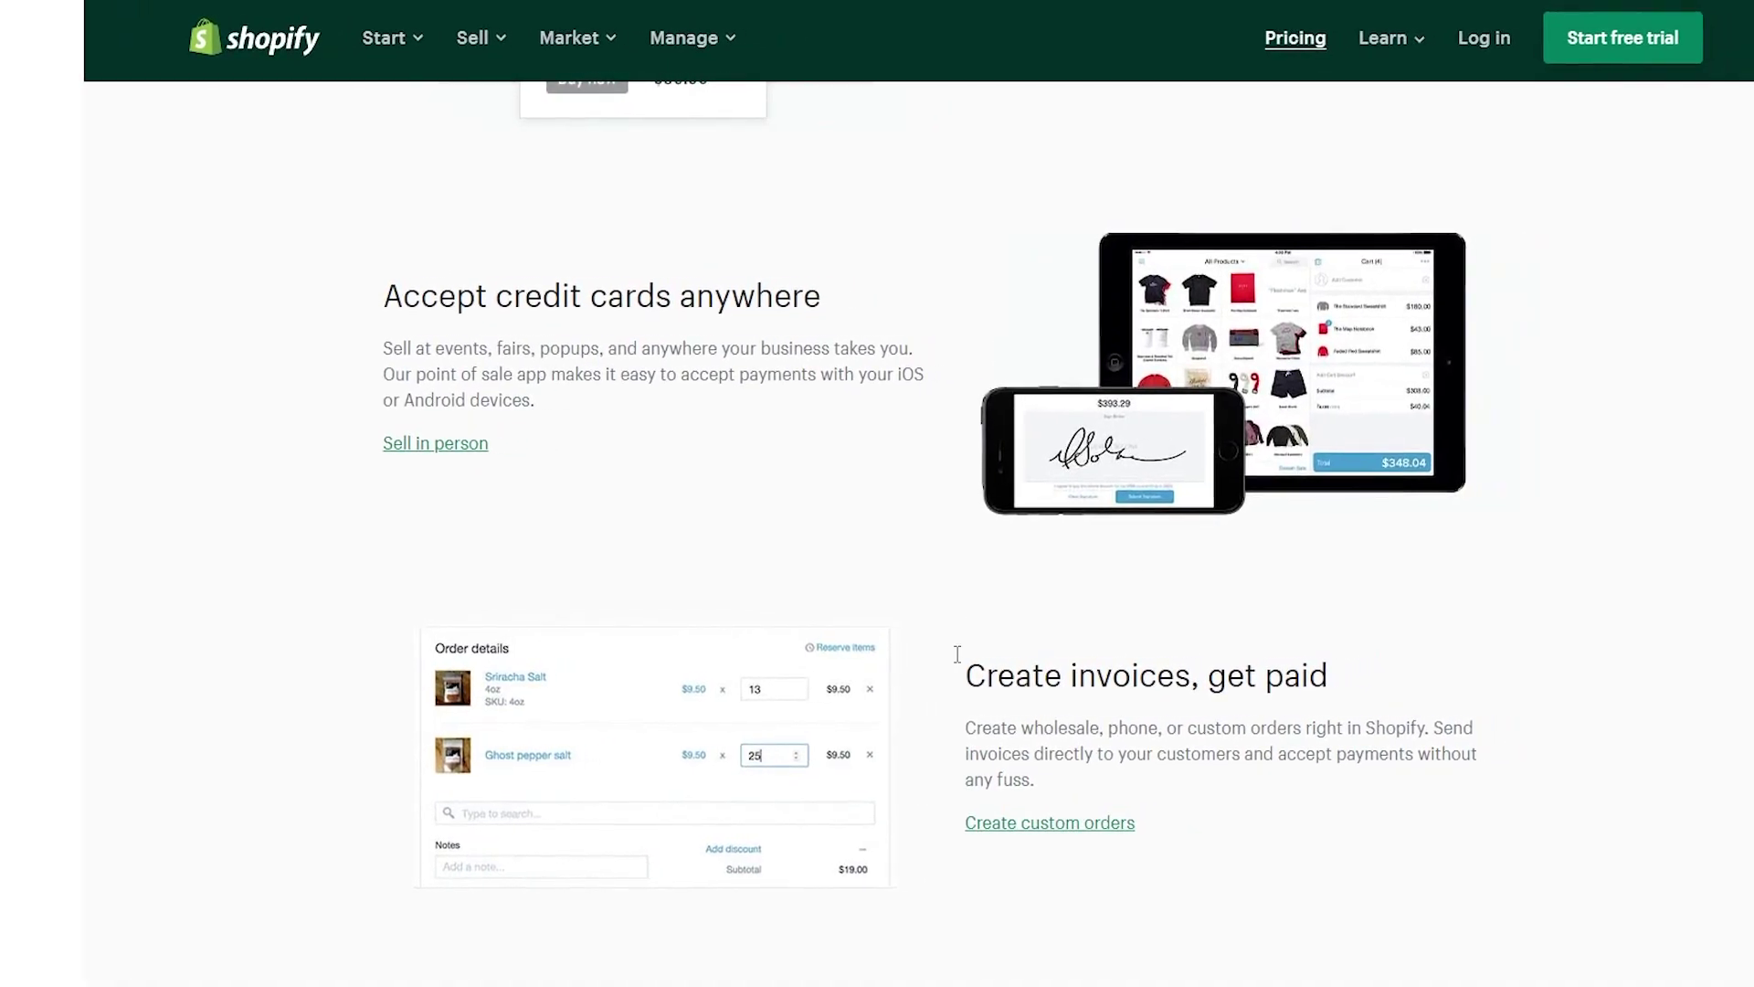
Step: Look through the Shopify Lite page down to its FAQ section and expand the question "What is Shopify Lite?"
{"action": "scroll", "coordinate": [815, 795], "scroll_direction": "up", "scroll_amount": 6}
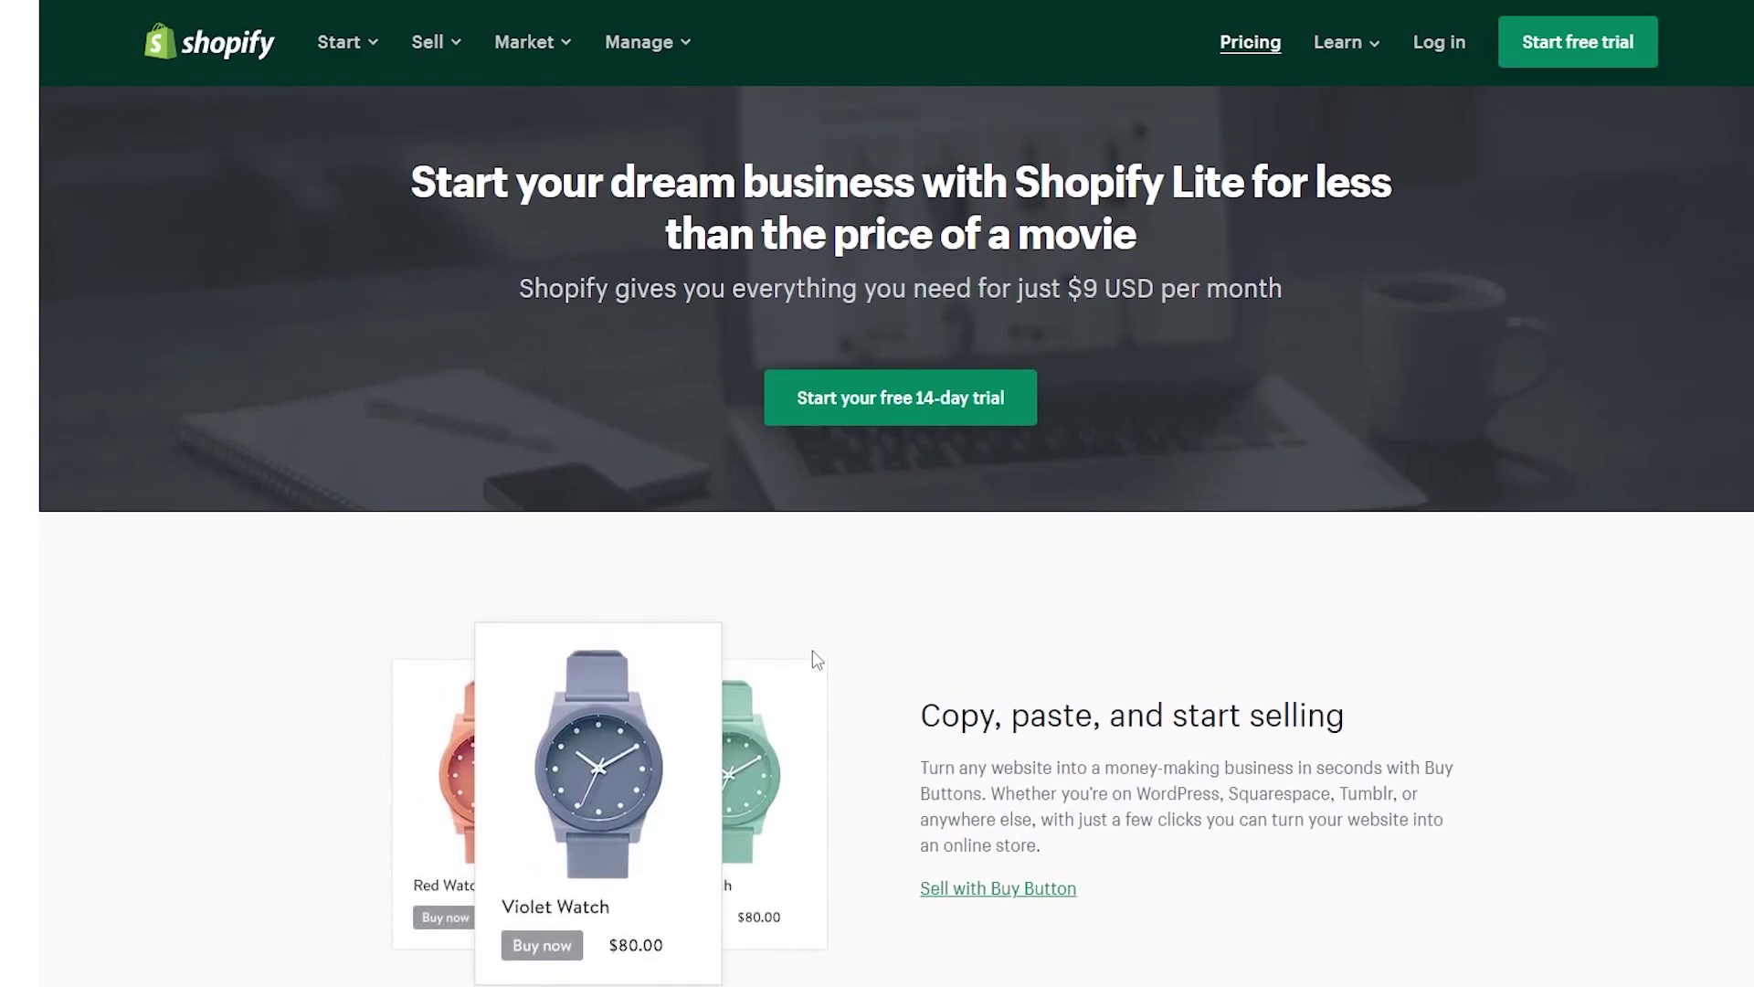
{"action": "scroll", "coordinate": [813, 653], "scroll_direction": "down", "scroll_amount": 1}
{"action": "scroll", "coordinate": [814, 653], "scroll_direction": "up", "scroll_amount": 1}
{"action": "scroll", "coordinate": [801, 646], "scroll_direction": "down", "scroll_amount": 1}
{"action": "scroll", "coordinate": [801, 647], "scroll_direction": "down", "scroll_amount": 10}
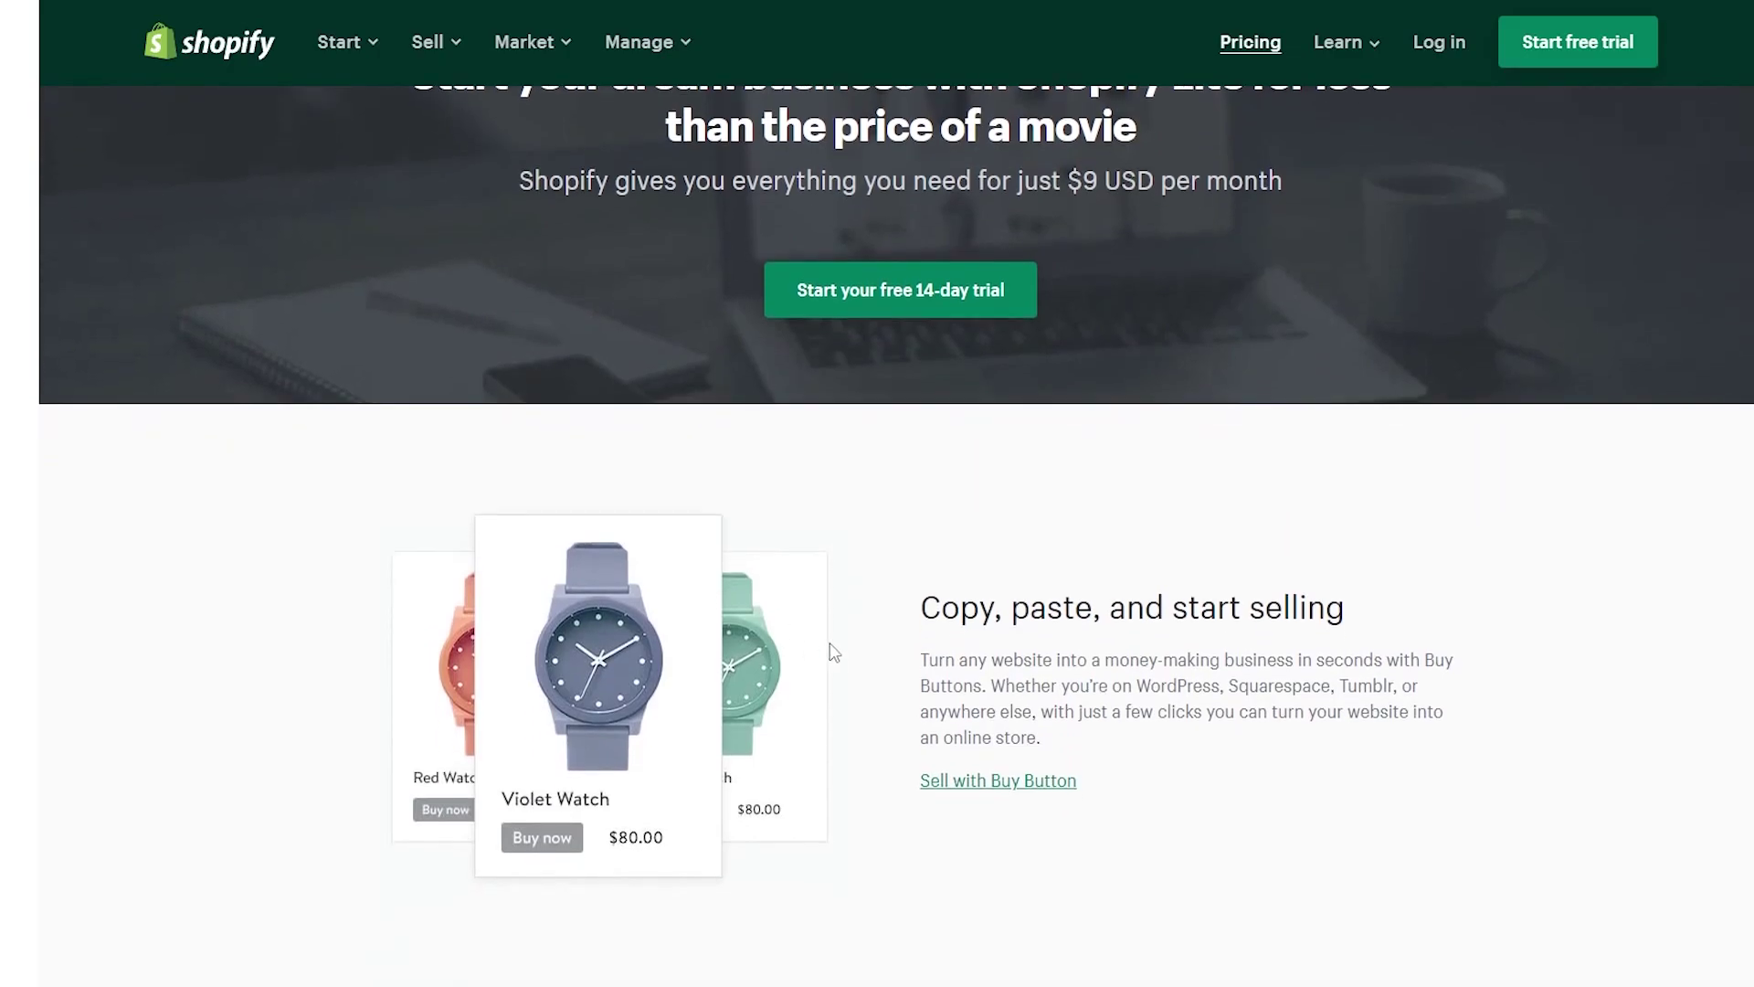
{"action": "scroll", "coordinate": [830, 642], "scroll_direction": "down", "scroll_amount": 5}
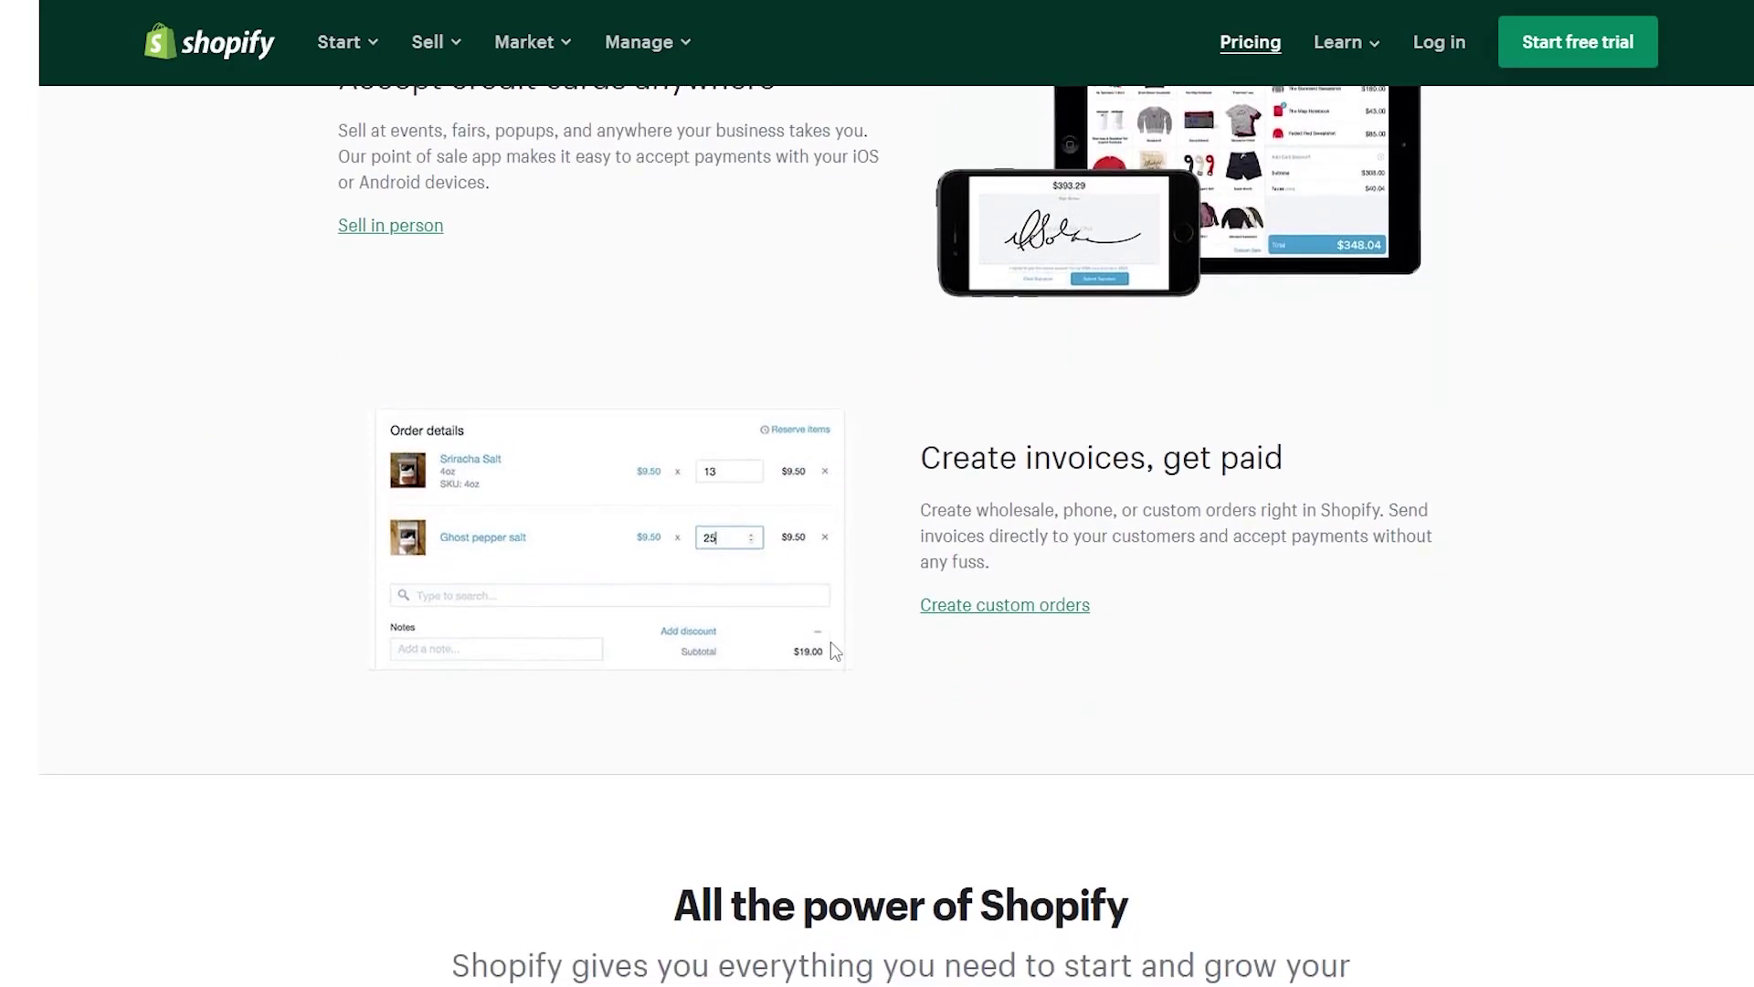
{"action": "scroll", "coordinate": [839, 649], "scroll_direction": "down", "scroll_amount": 5}
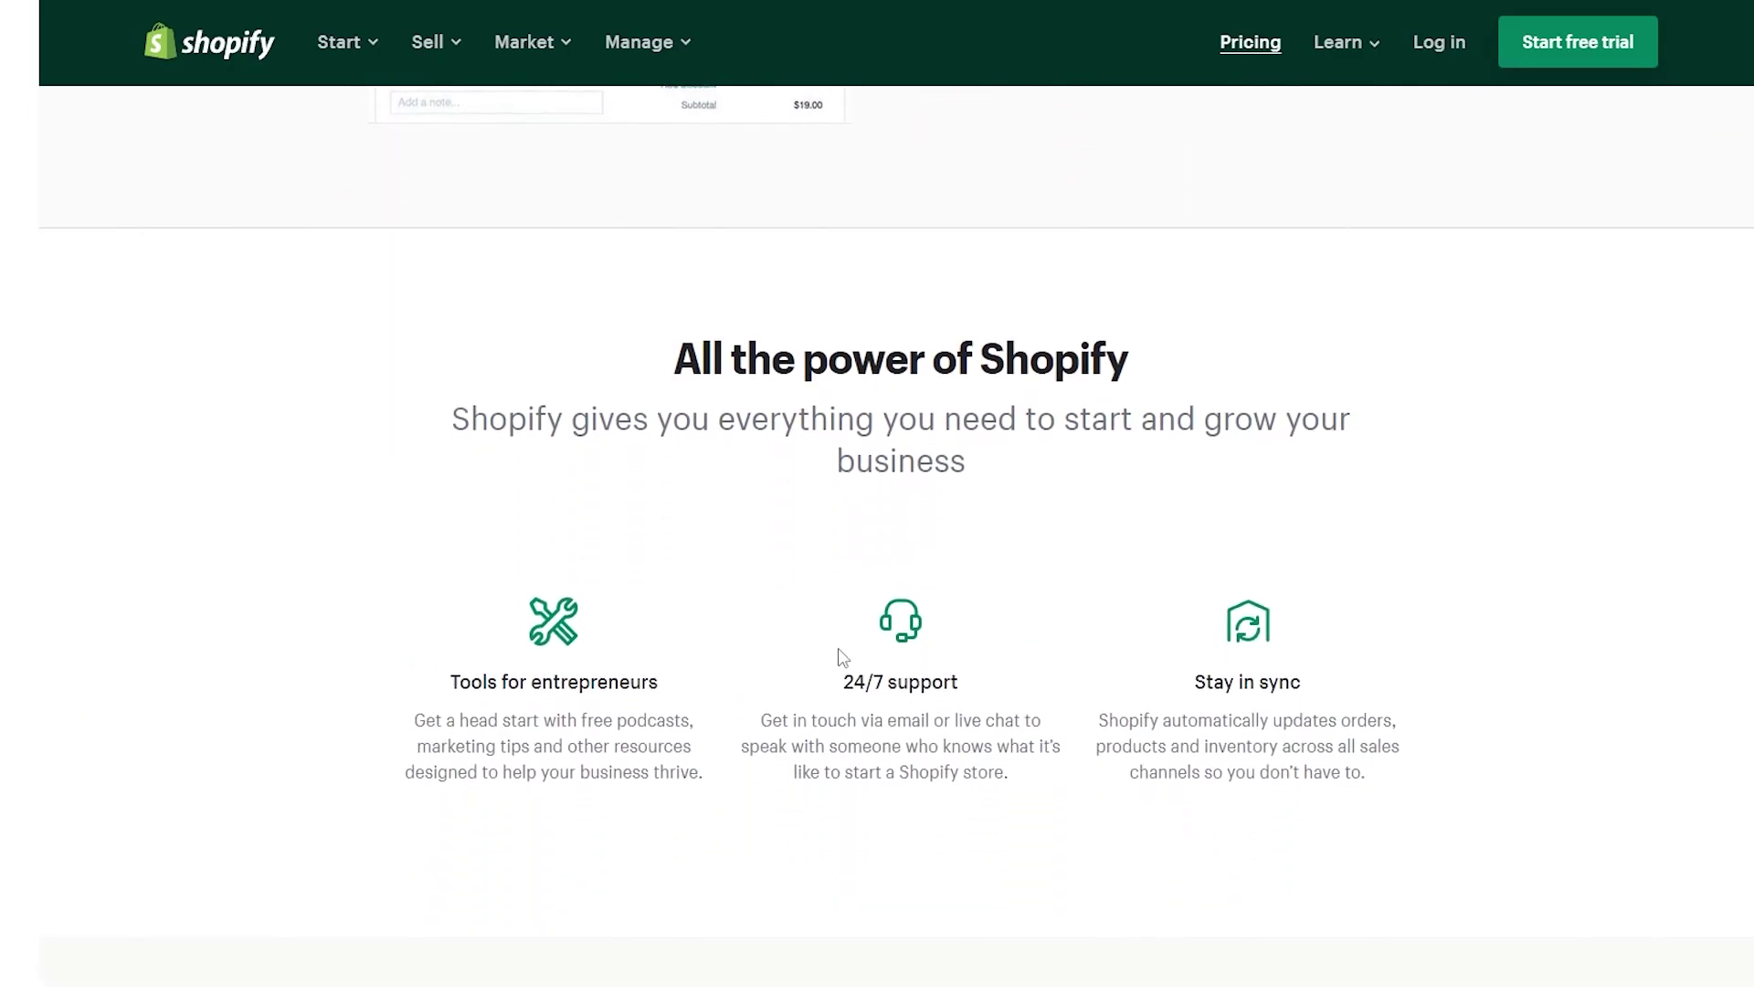
{"action": "scroll", "coordinate": [840, 649], "scroll_direction": "down", "scroll_amount": 8}
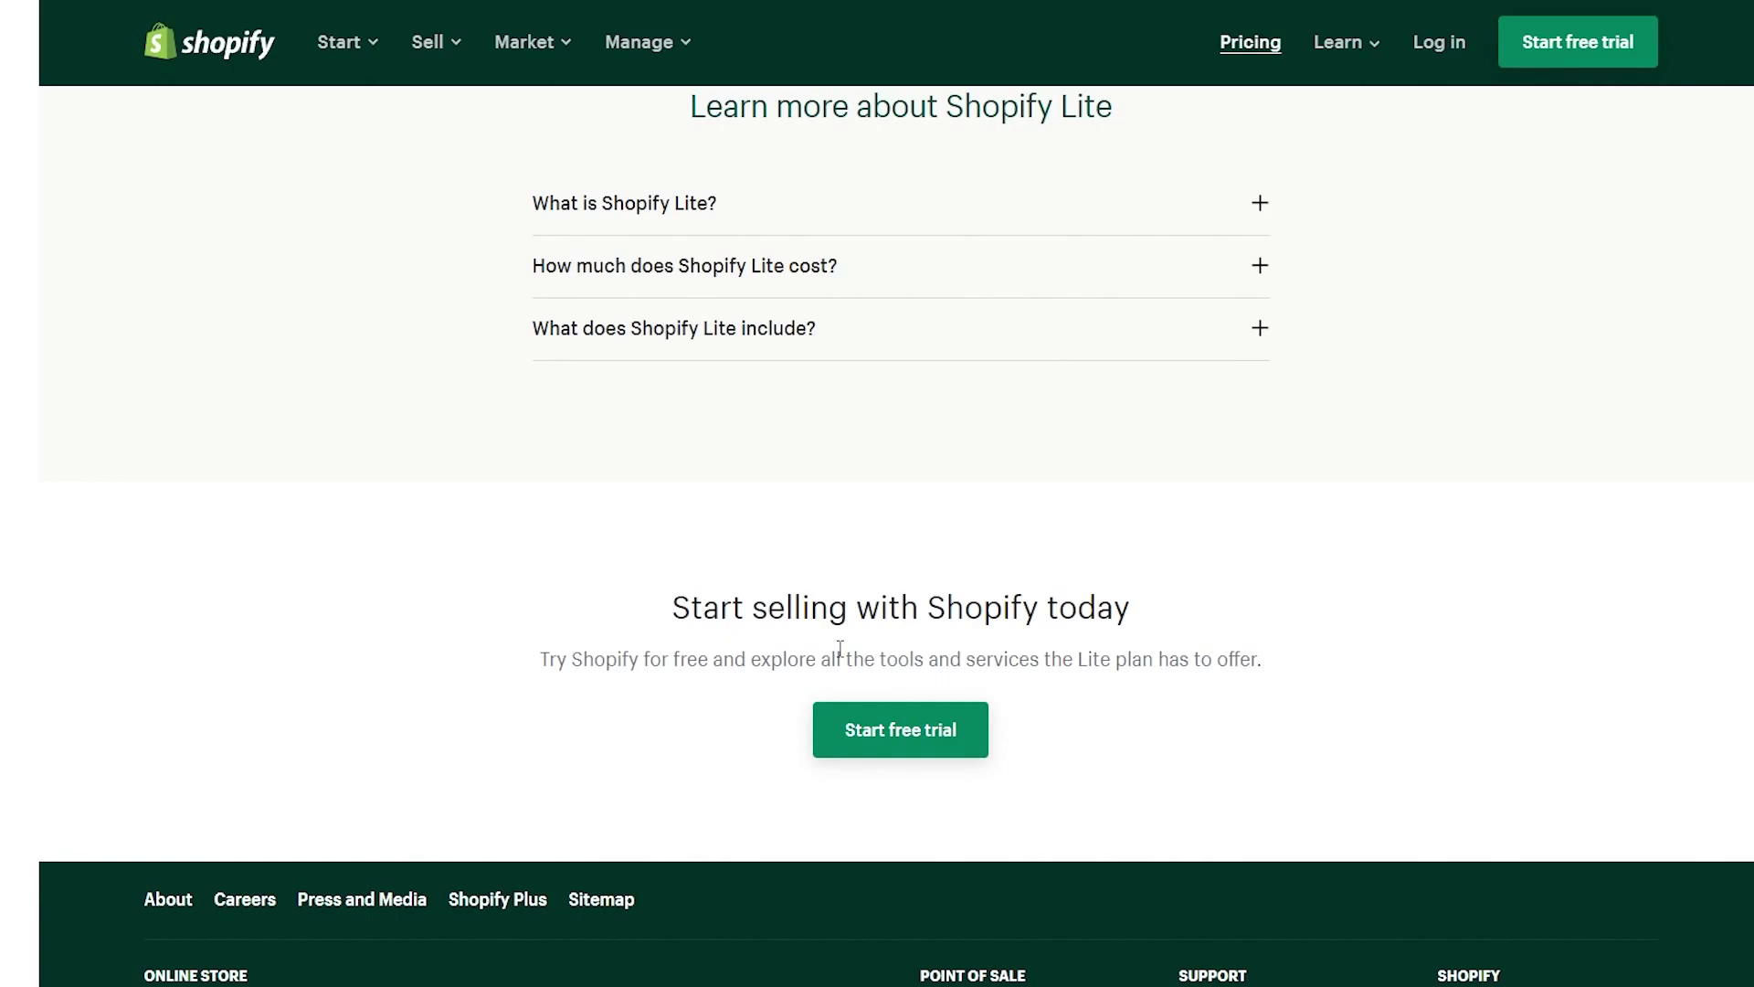
{"action": "scroll", "coordinate": [840, 649], "scroll_direction": "down", "scroll_amount": 1}
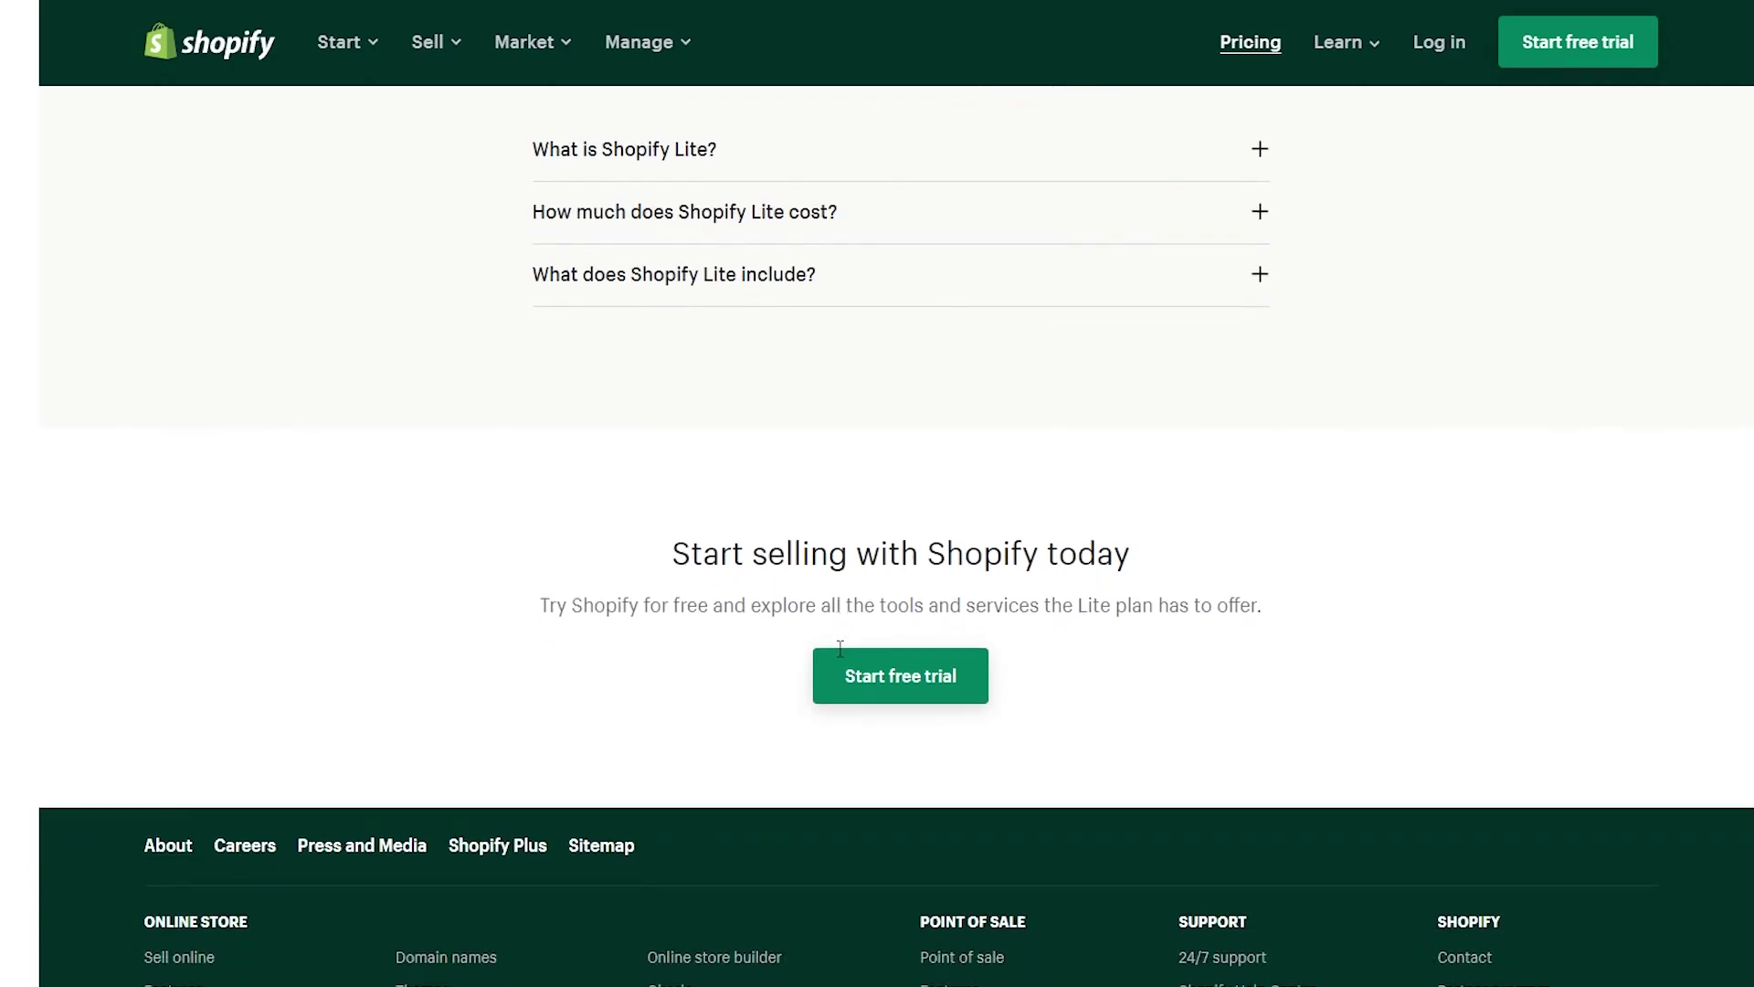
{"action": "scroll", "coordinate": [834, 658], "scroll_direction": "up", "scroll_amount": 6}
{"action": "scroll", "coordinate": [834, 657], "scroll_direction": "down", "scroll_amount": 2}
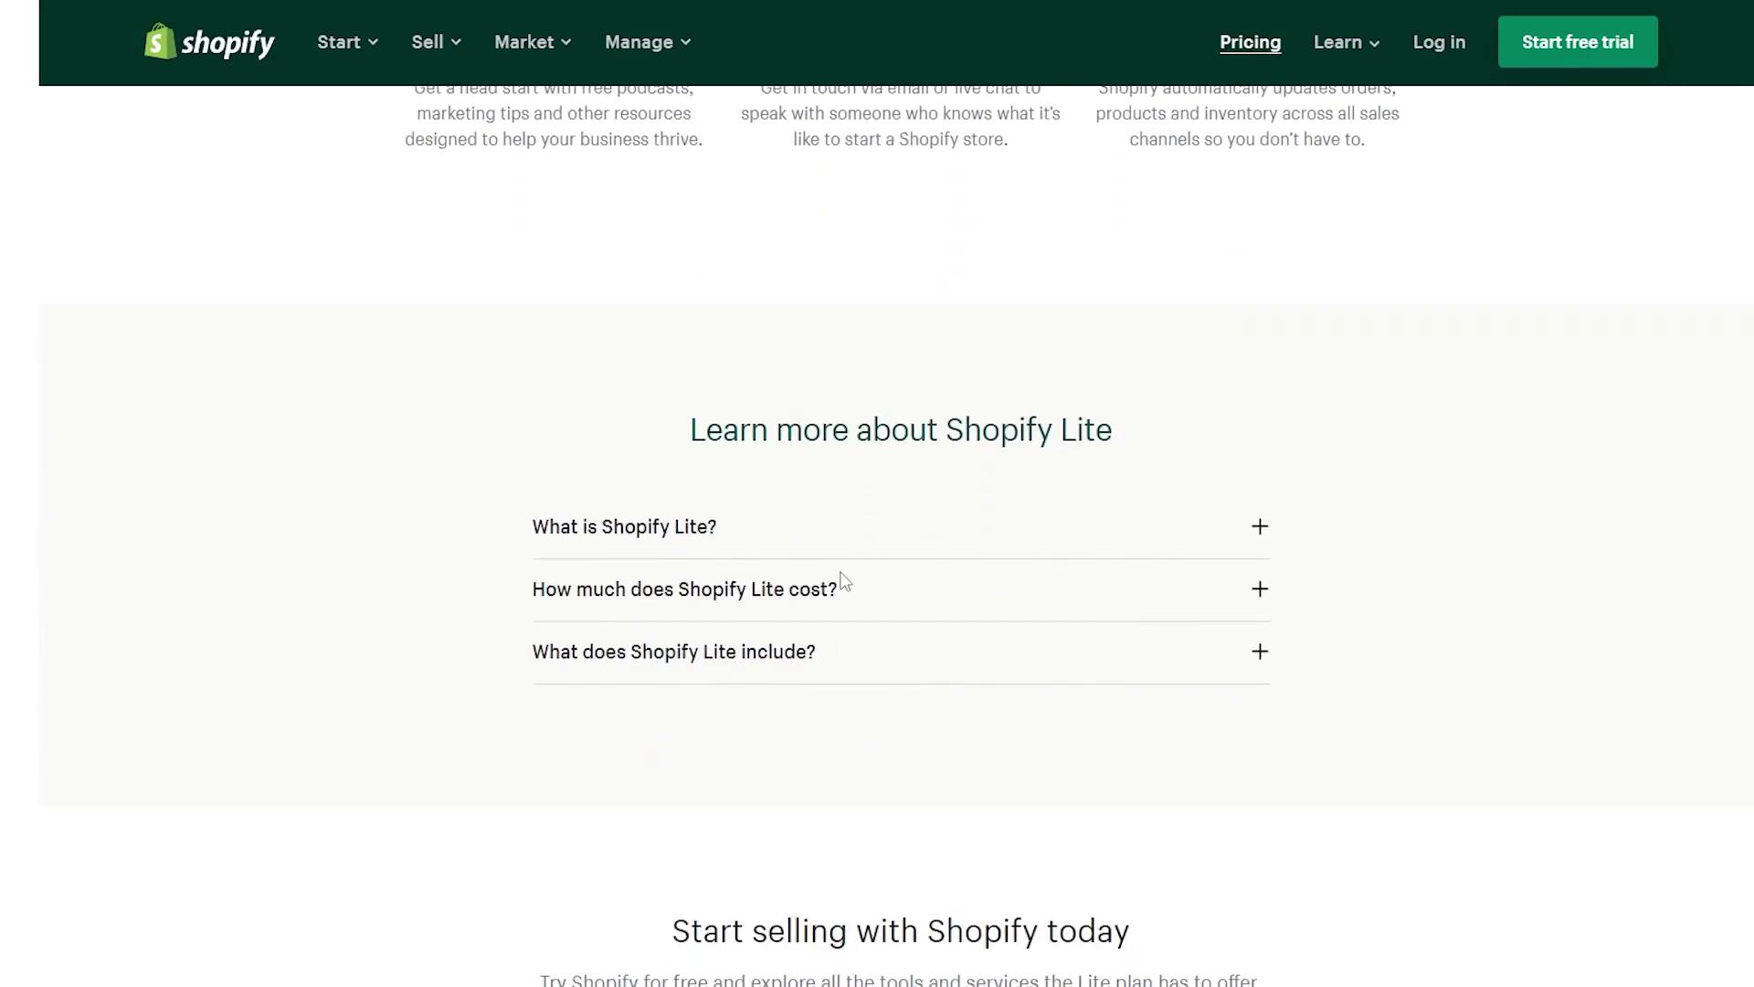
{"action": "left_click", "coordinate": [1112, 531]}
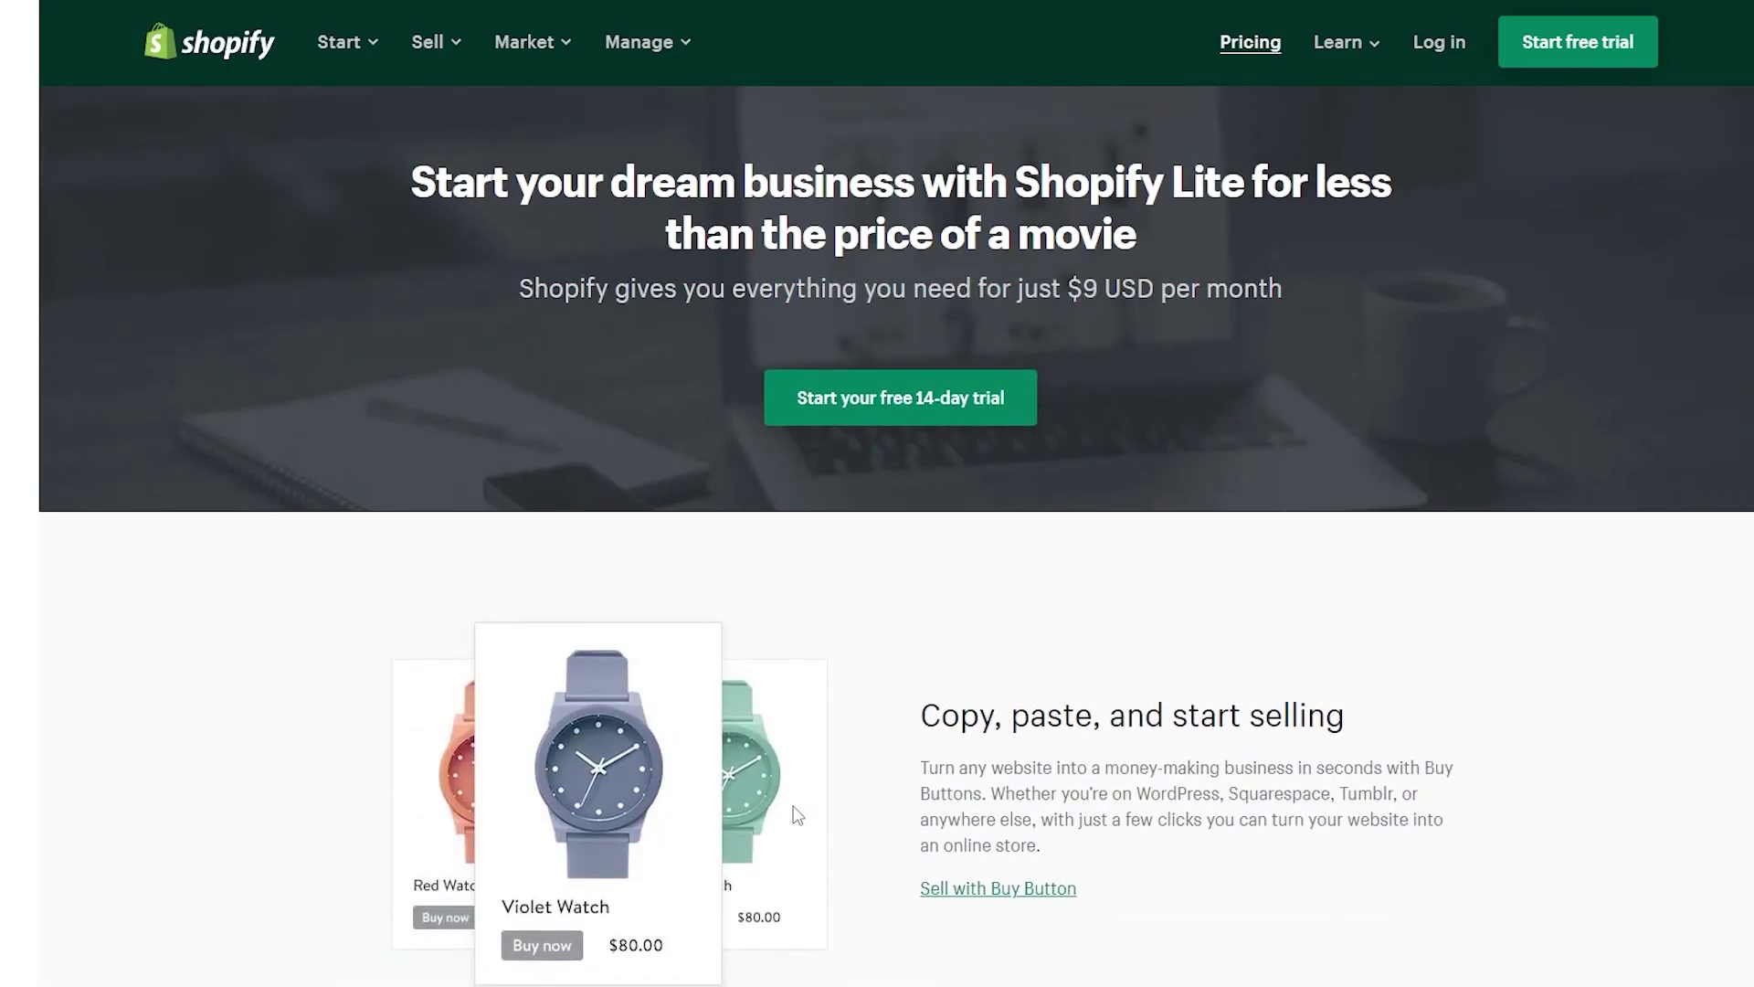
Step: Read the Shopify Lite feature sections on Buy Buttons, accepting credit cards, creating invoices and "All the power of Shopify"
{"action": "scroll", "coordinate": [794, 814], "scroll_direction": "down", "scroll_amount": 6}
{"action": "scroll", "coordinate": [795, 814], "scroll_direction": "up", "scroll_amount": 3}
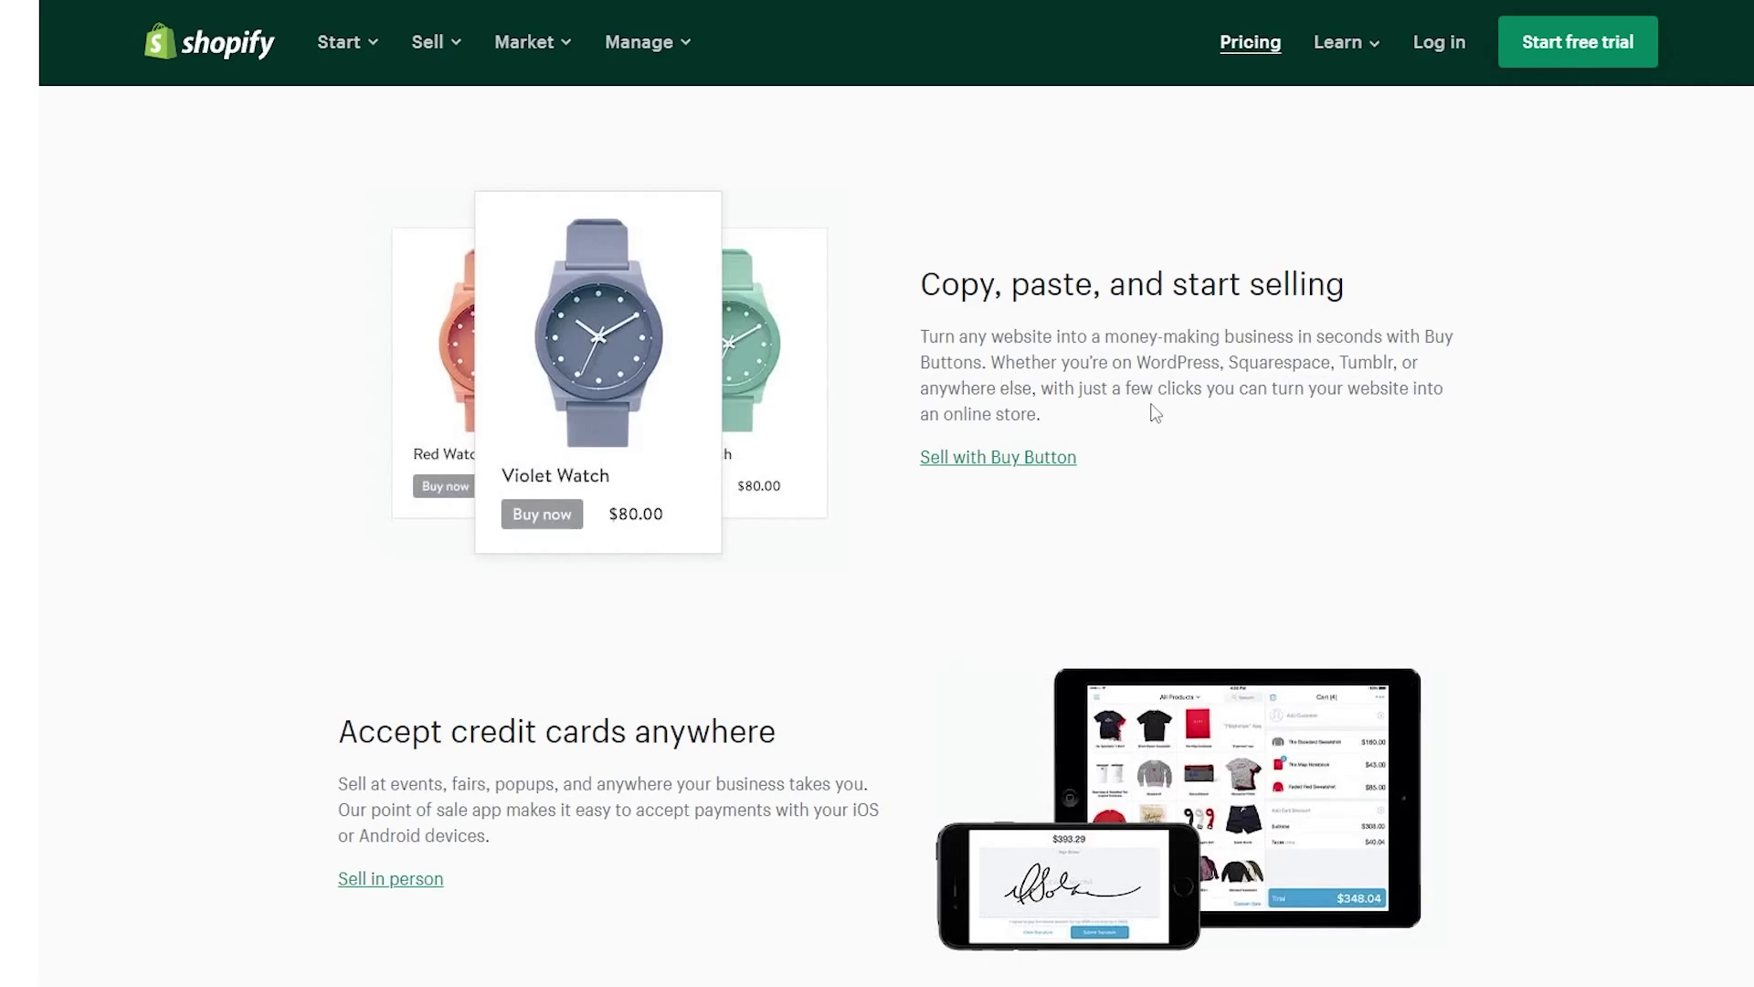
{"action": "scroll", "coordinate": [1042, 414], "scroll_direction": "down", "scroll_amount": 1}
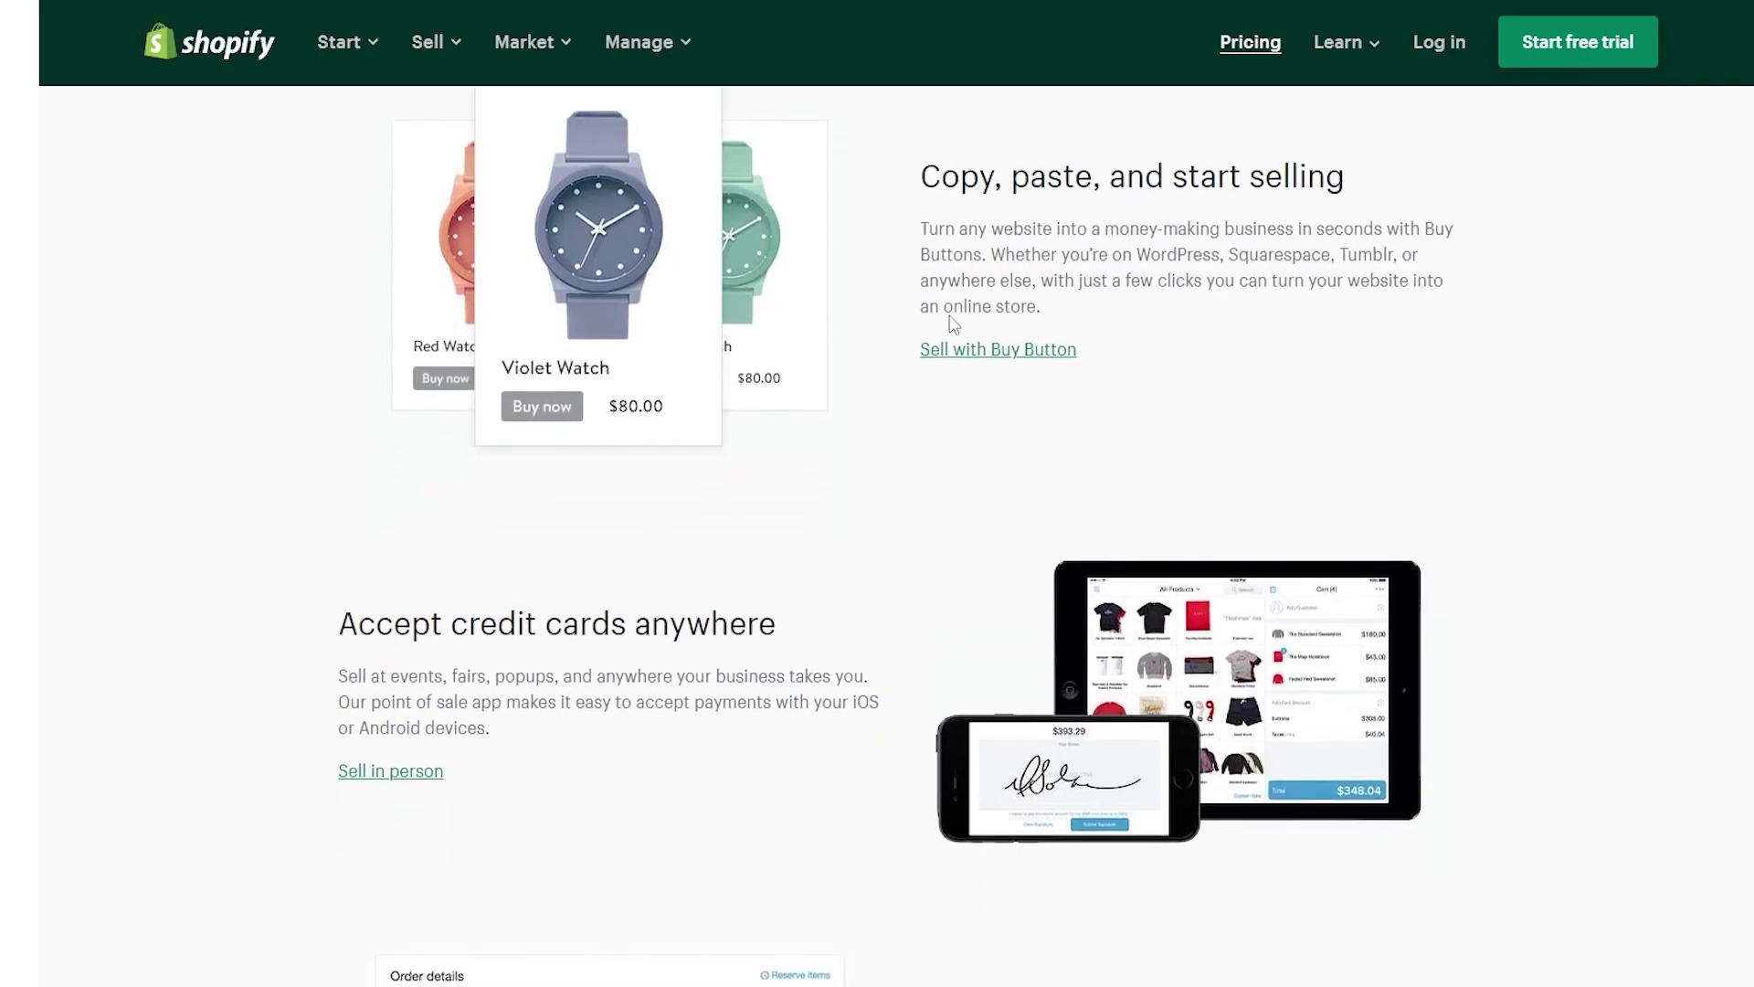
{"action": "scroll", "coordinate": [807, 423], "scroll_direction": "down", "scroll_amount": 3}
{"action": "scroll", "coordinate": [313, 478], "scroll_direction": "up", "scroll_amount": 1}
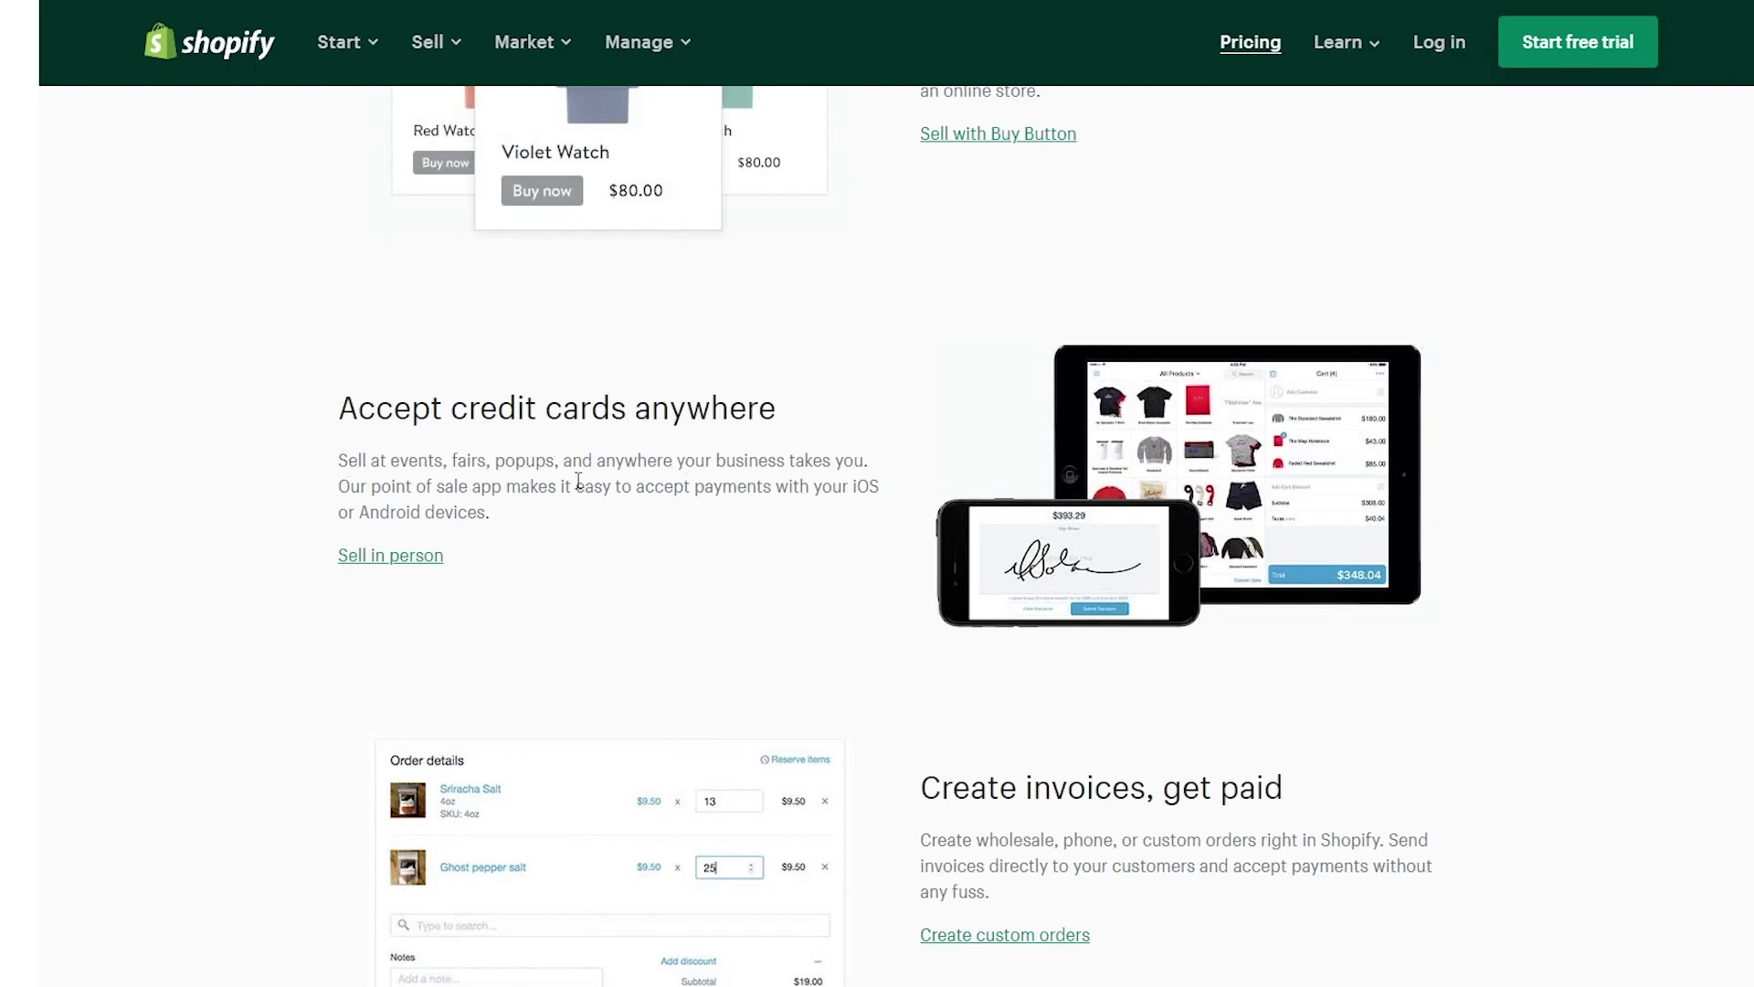
{"action": "scroll", "coordinate": [330, 405], "scroll_direction": "down", "scroll_amount": 1}
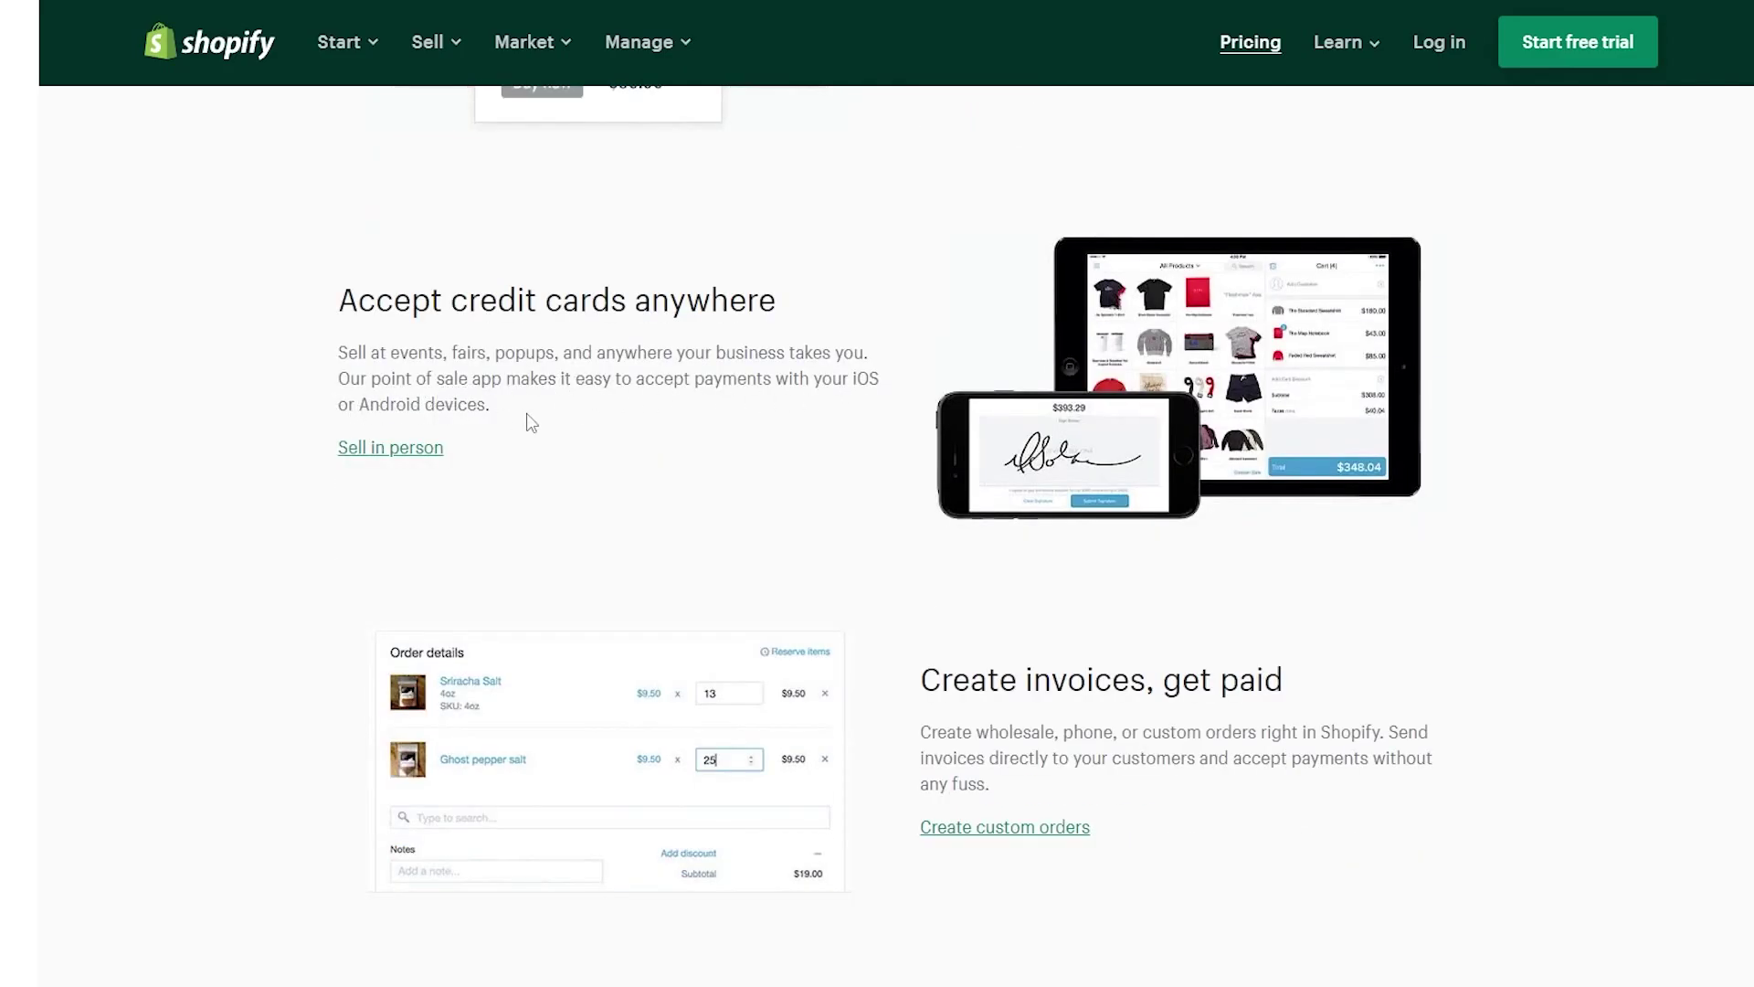
{"action": "scroll", "coordinate": [991, 486], "scroll_direction": "down", "scroll_amount": 2}
{"action": "scroll", "coordinate": [1162, 461], "scroll_direction": "down", "scroll_amount": 1}
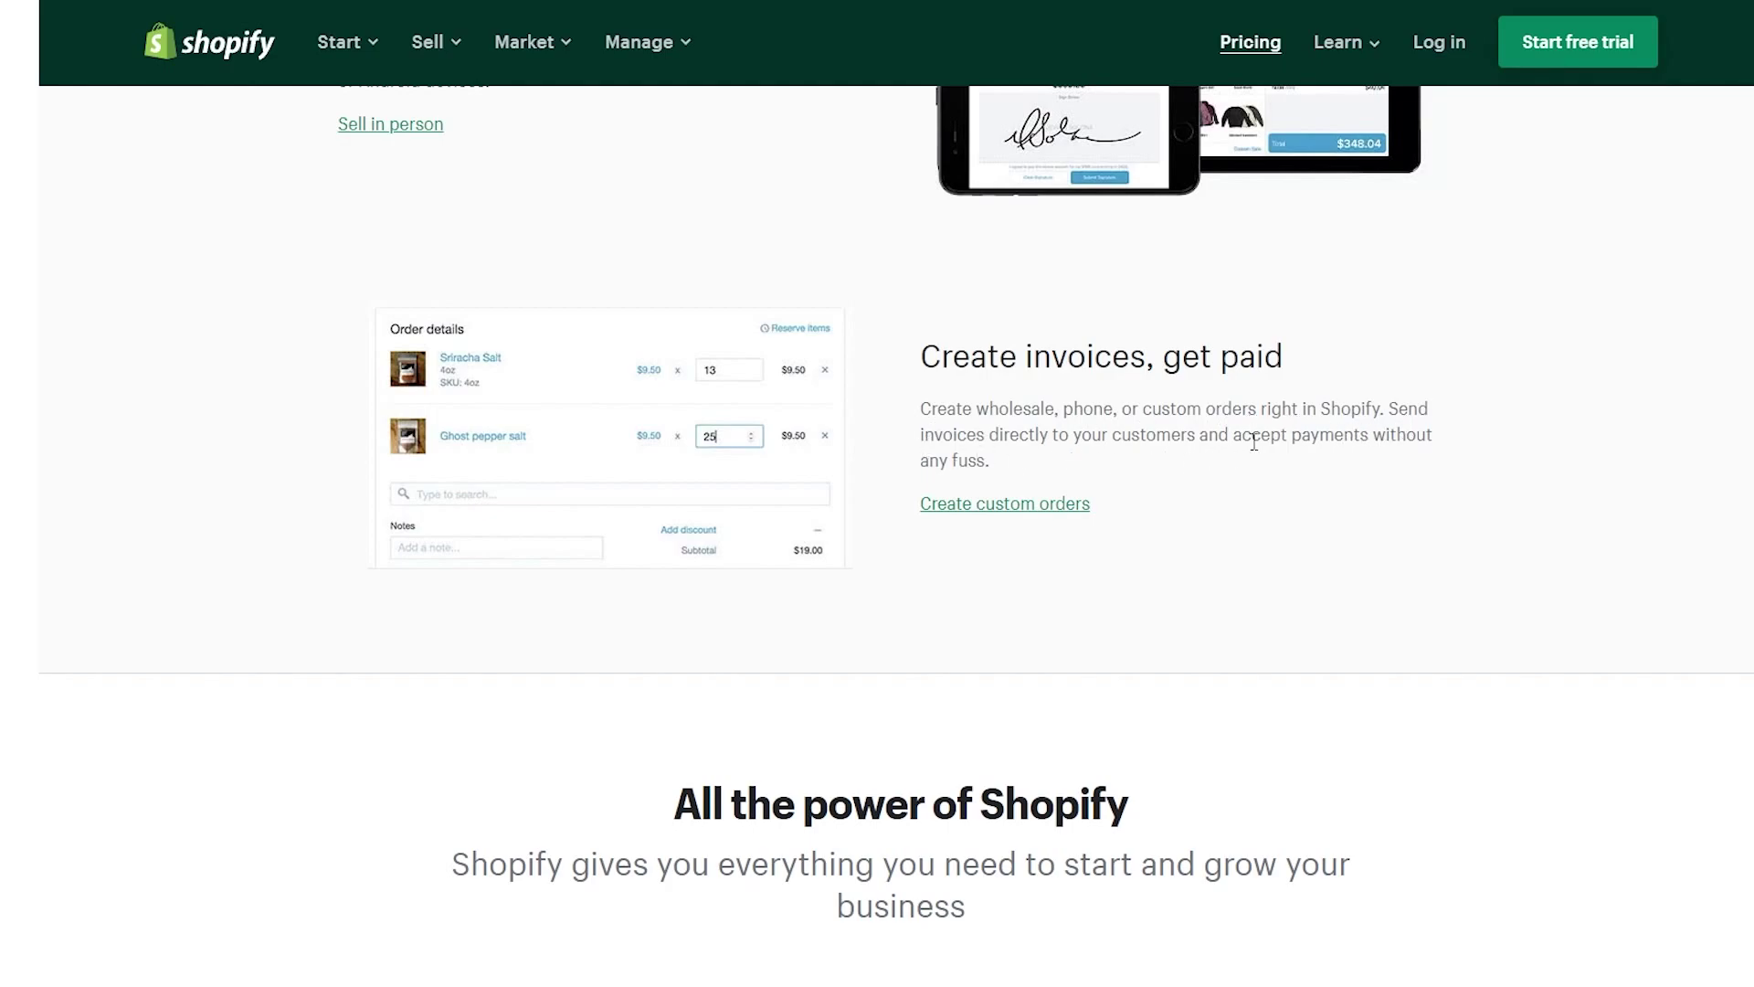
{"action": "scroll", "coordinate": [1310, 464], "scroll_direction": "down", "scroll_amount": 1}
{"action": "scroll", "coordinate": [1310, 464], "scroll_direction": "down", "scroll_amount": 2}
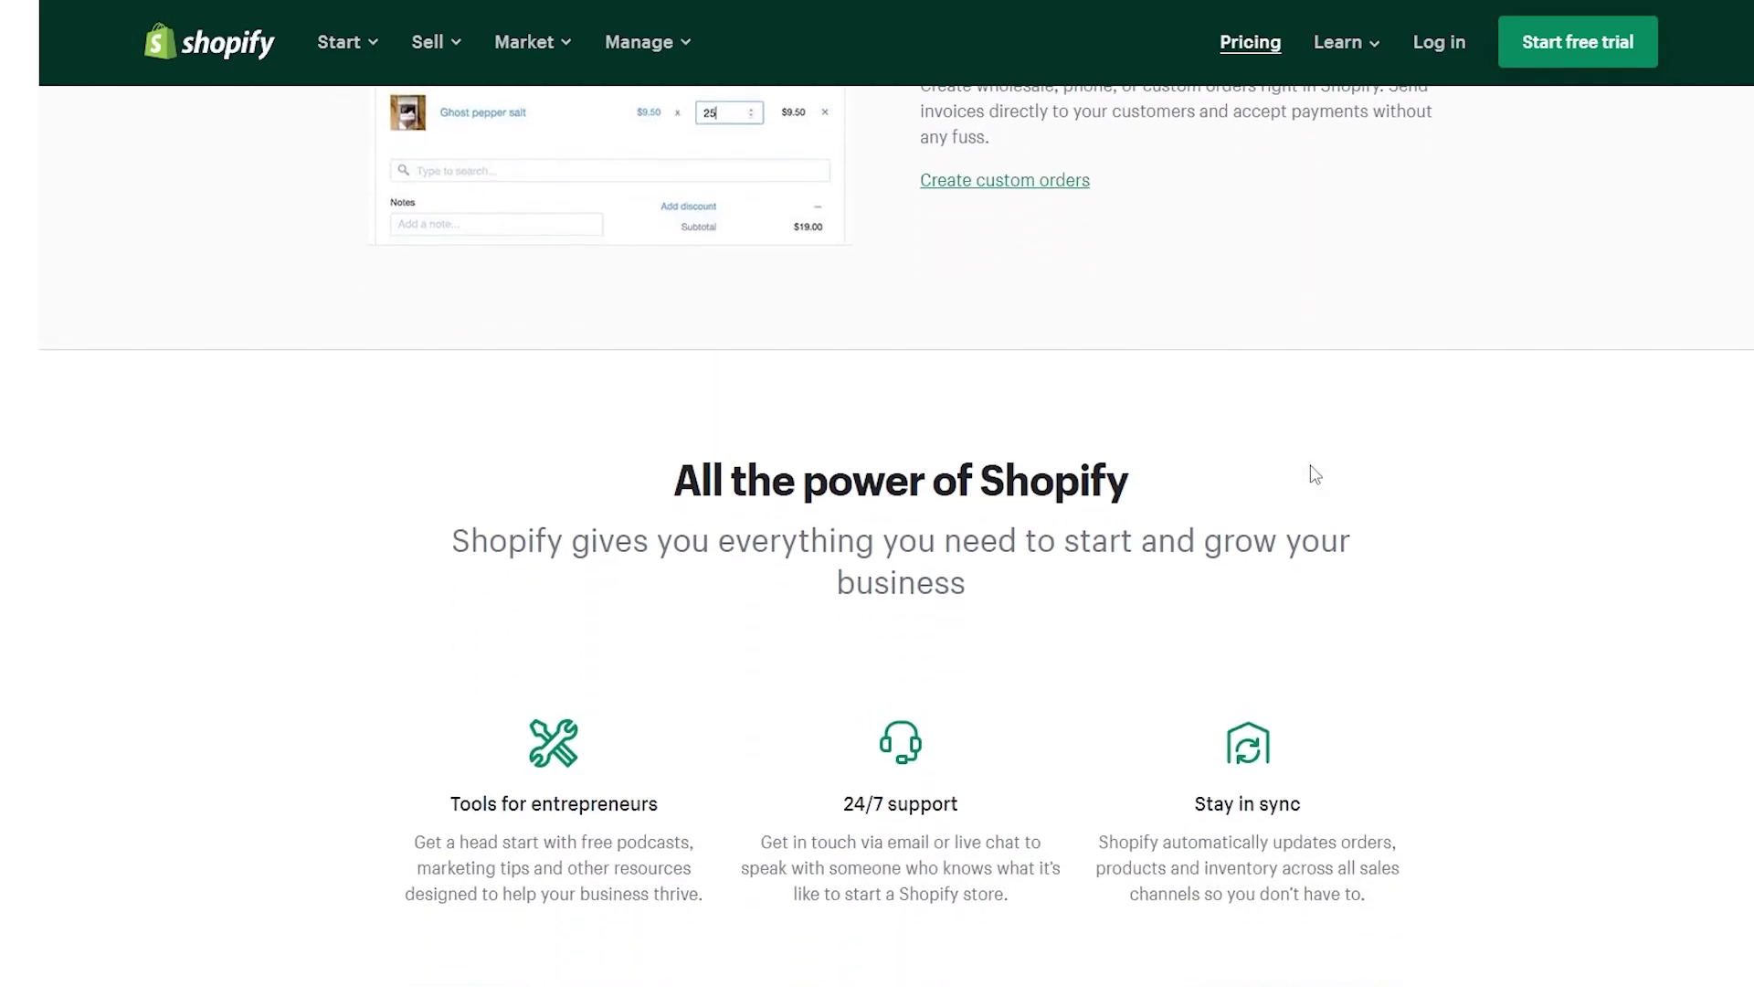
{"action": "scroll", "coordinate": [1279, 475], "scroll_direction": "down", "scroll_amount": 1}
{"action": "scroll", "coordinate": [902, 659], "scroll_direction": "down", "scroll_amount": 8}
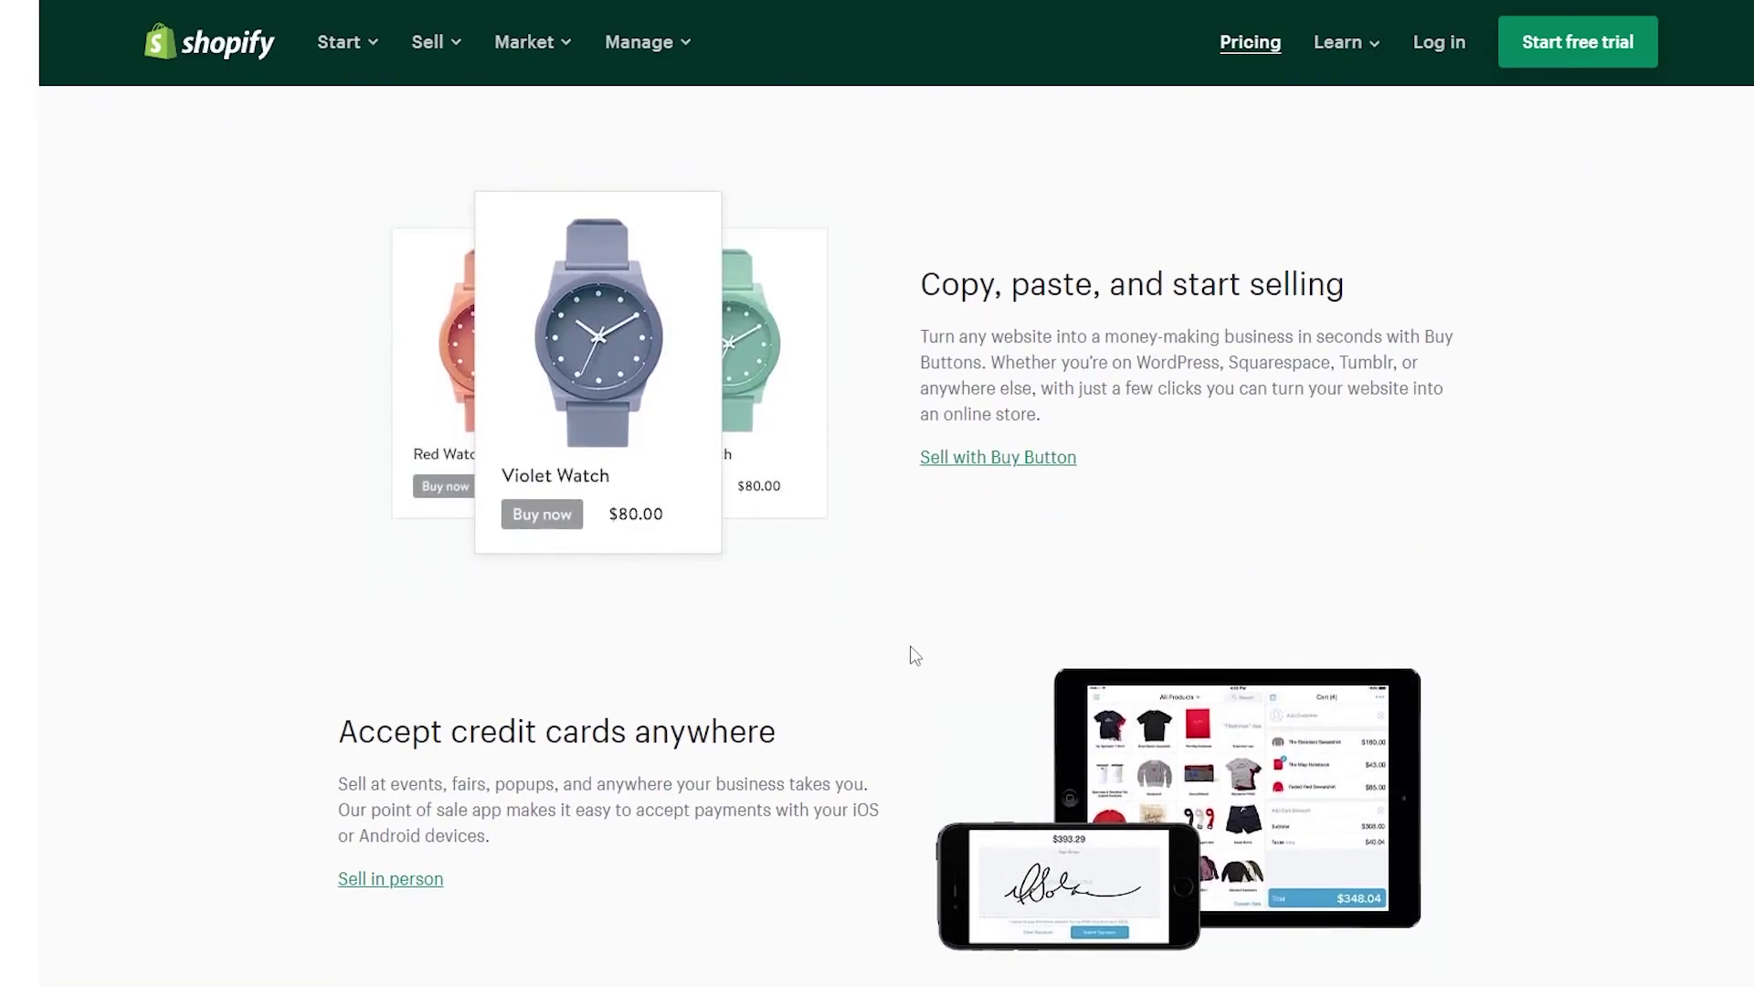
{"action": "scroll", "coordinate": [1011, 777], "scroll_direction": "up", "scroll_amount": 5}
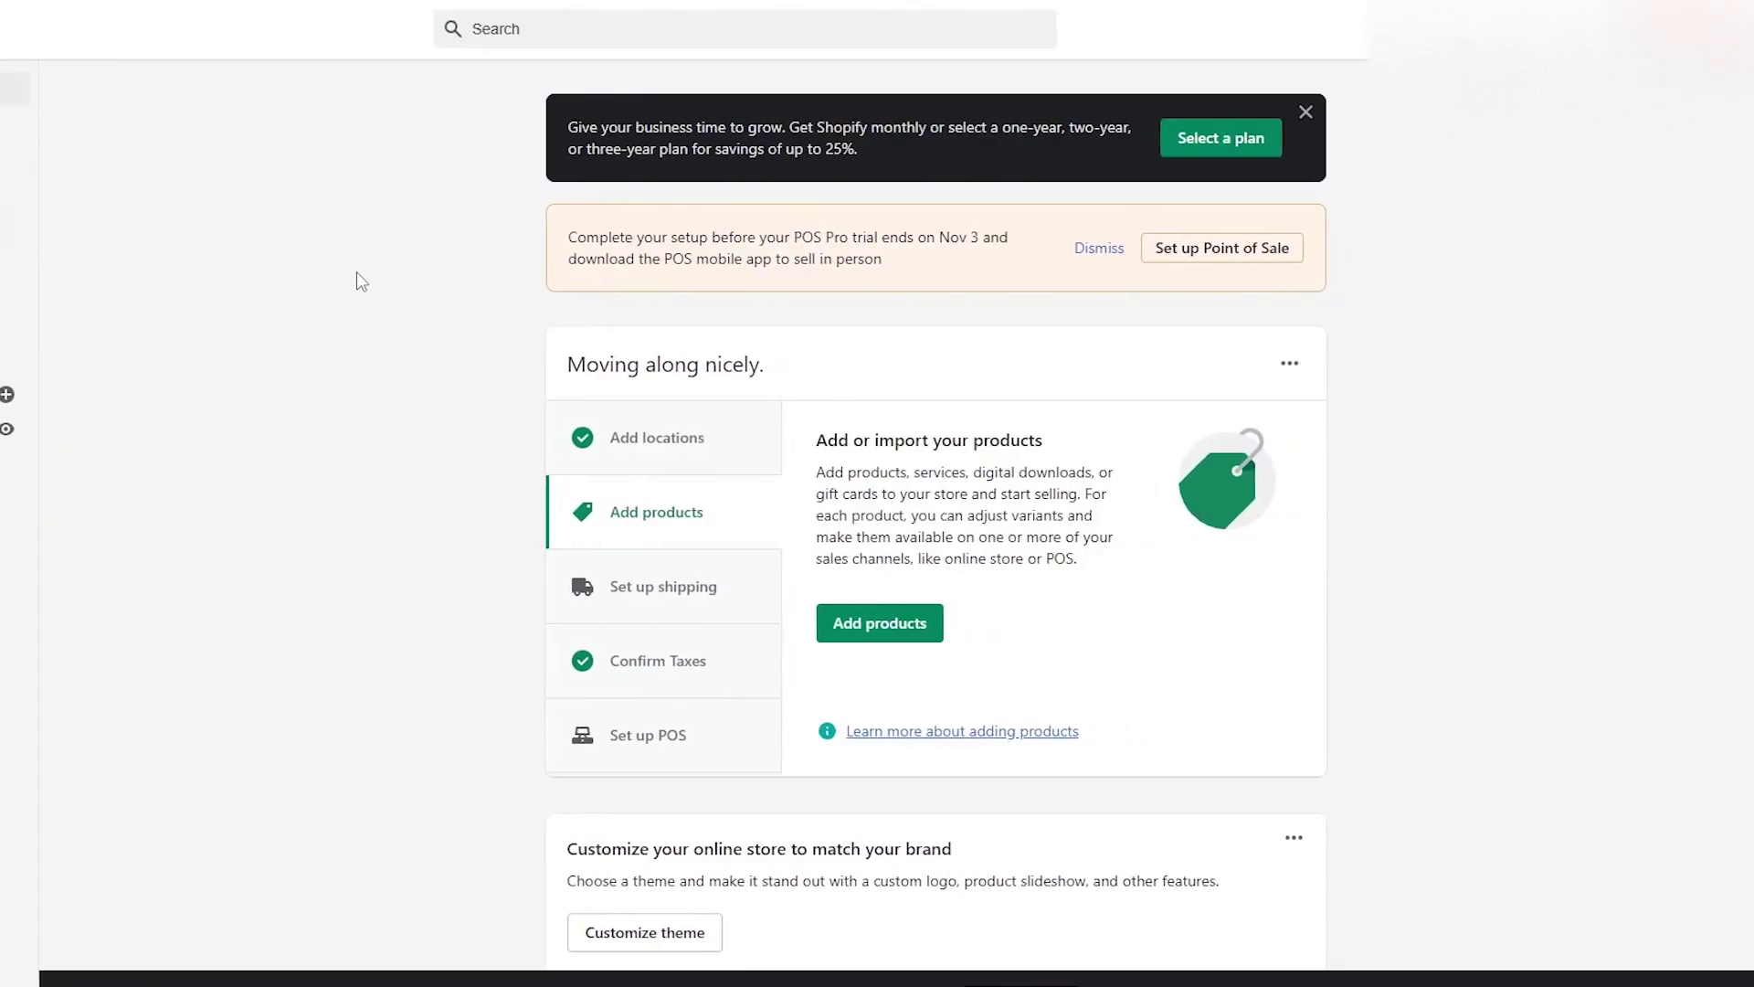
Step: Review the Lite store's home page setup guide, going through the tasks from Add locations to Set up POS
{"action": "scroll", "coordinate": [404, 373], "scroll_direction": "down", "scroll_amount": 1}
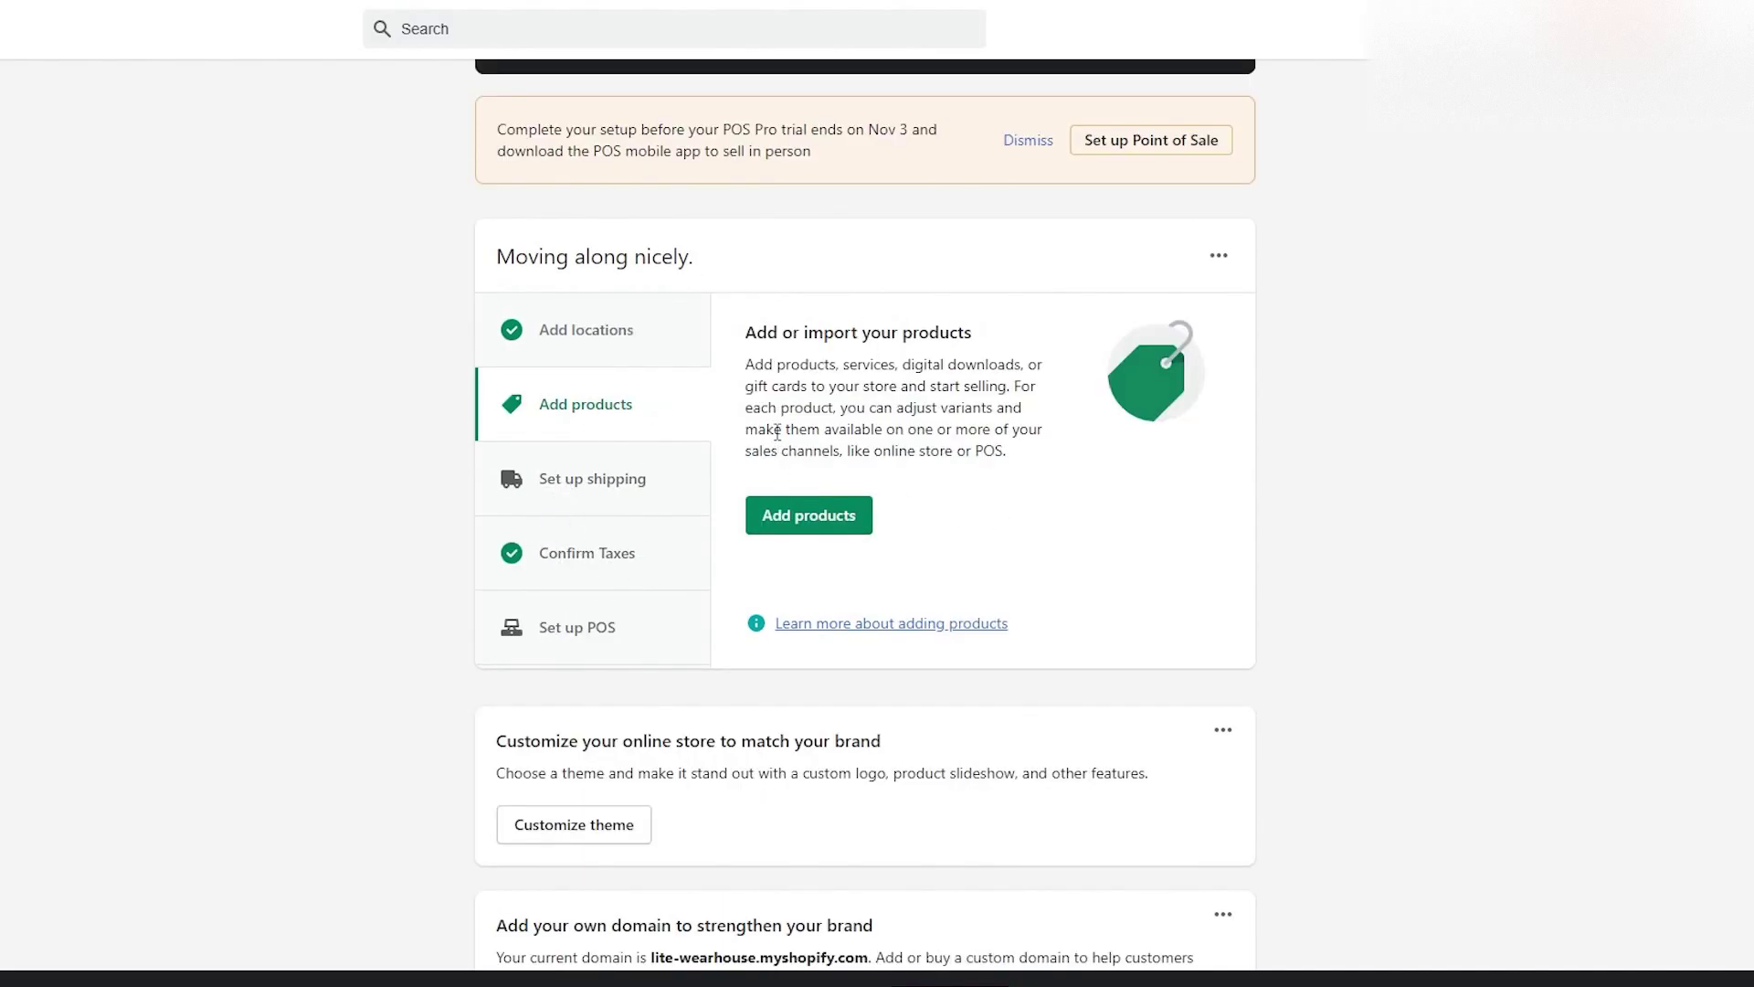
{"action": "left_click", "coordinate": [644, 345]}
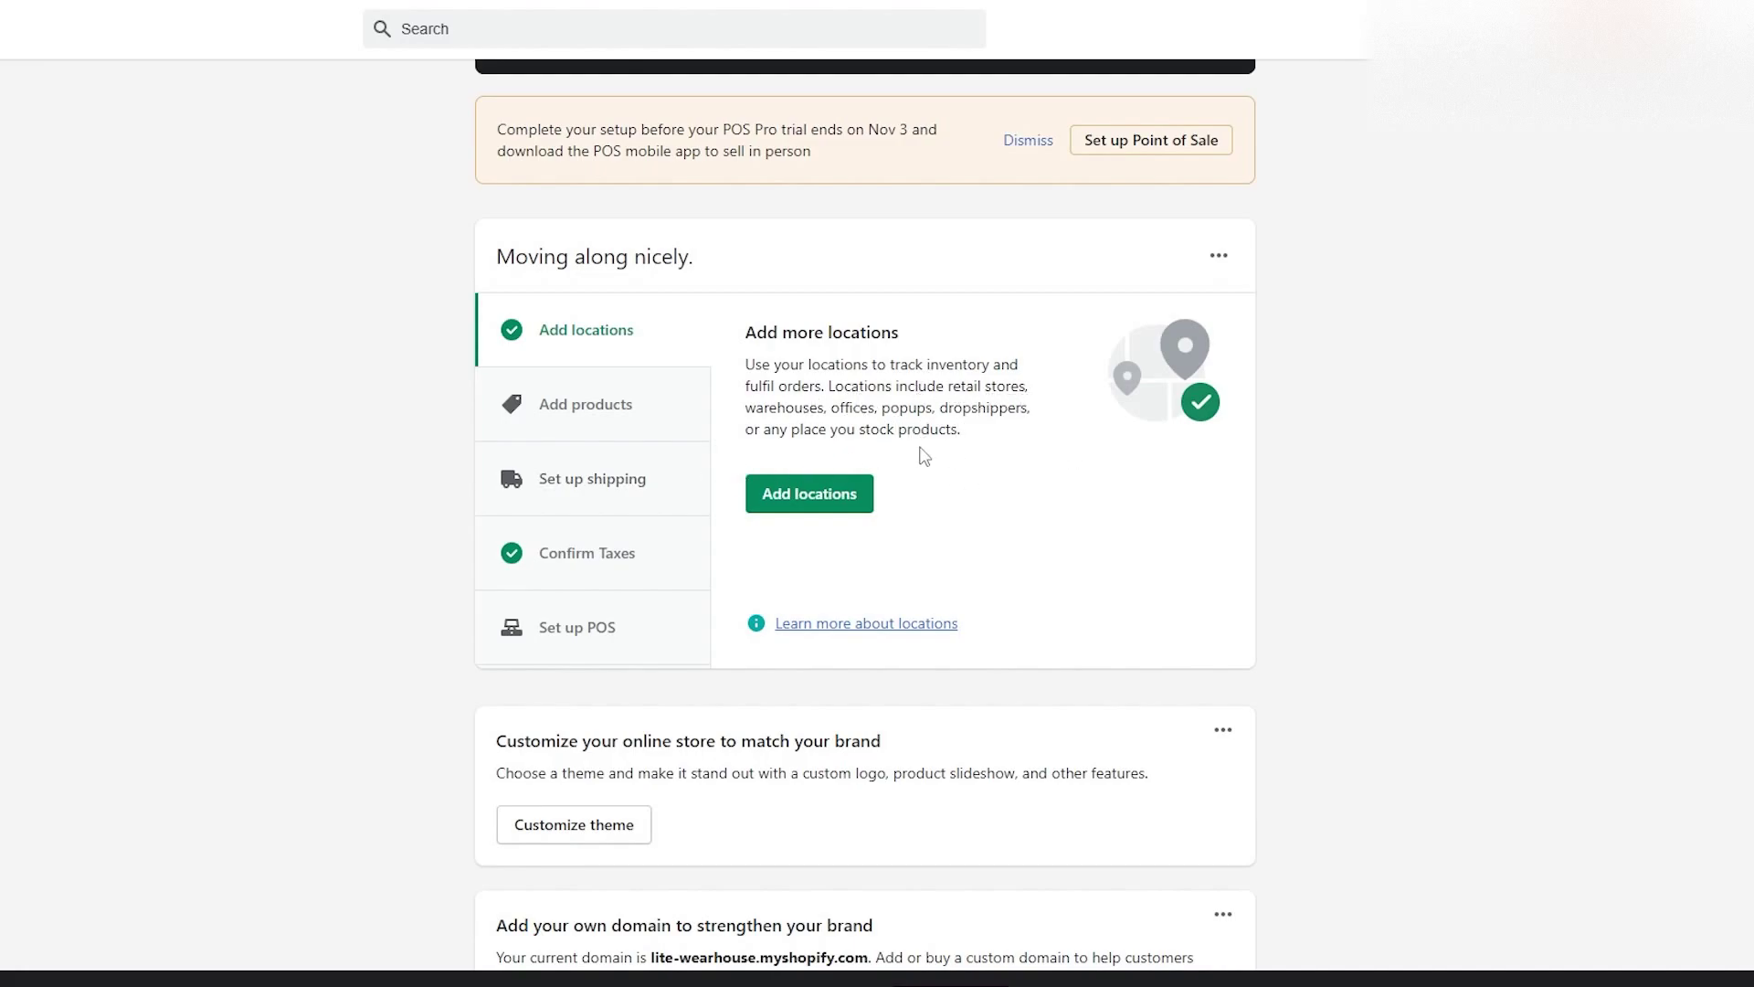
{"action": "left_click", "coordinate": [572, 425]}
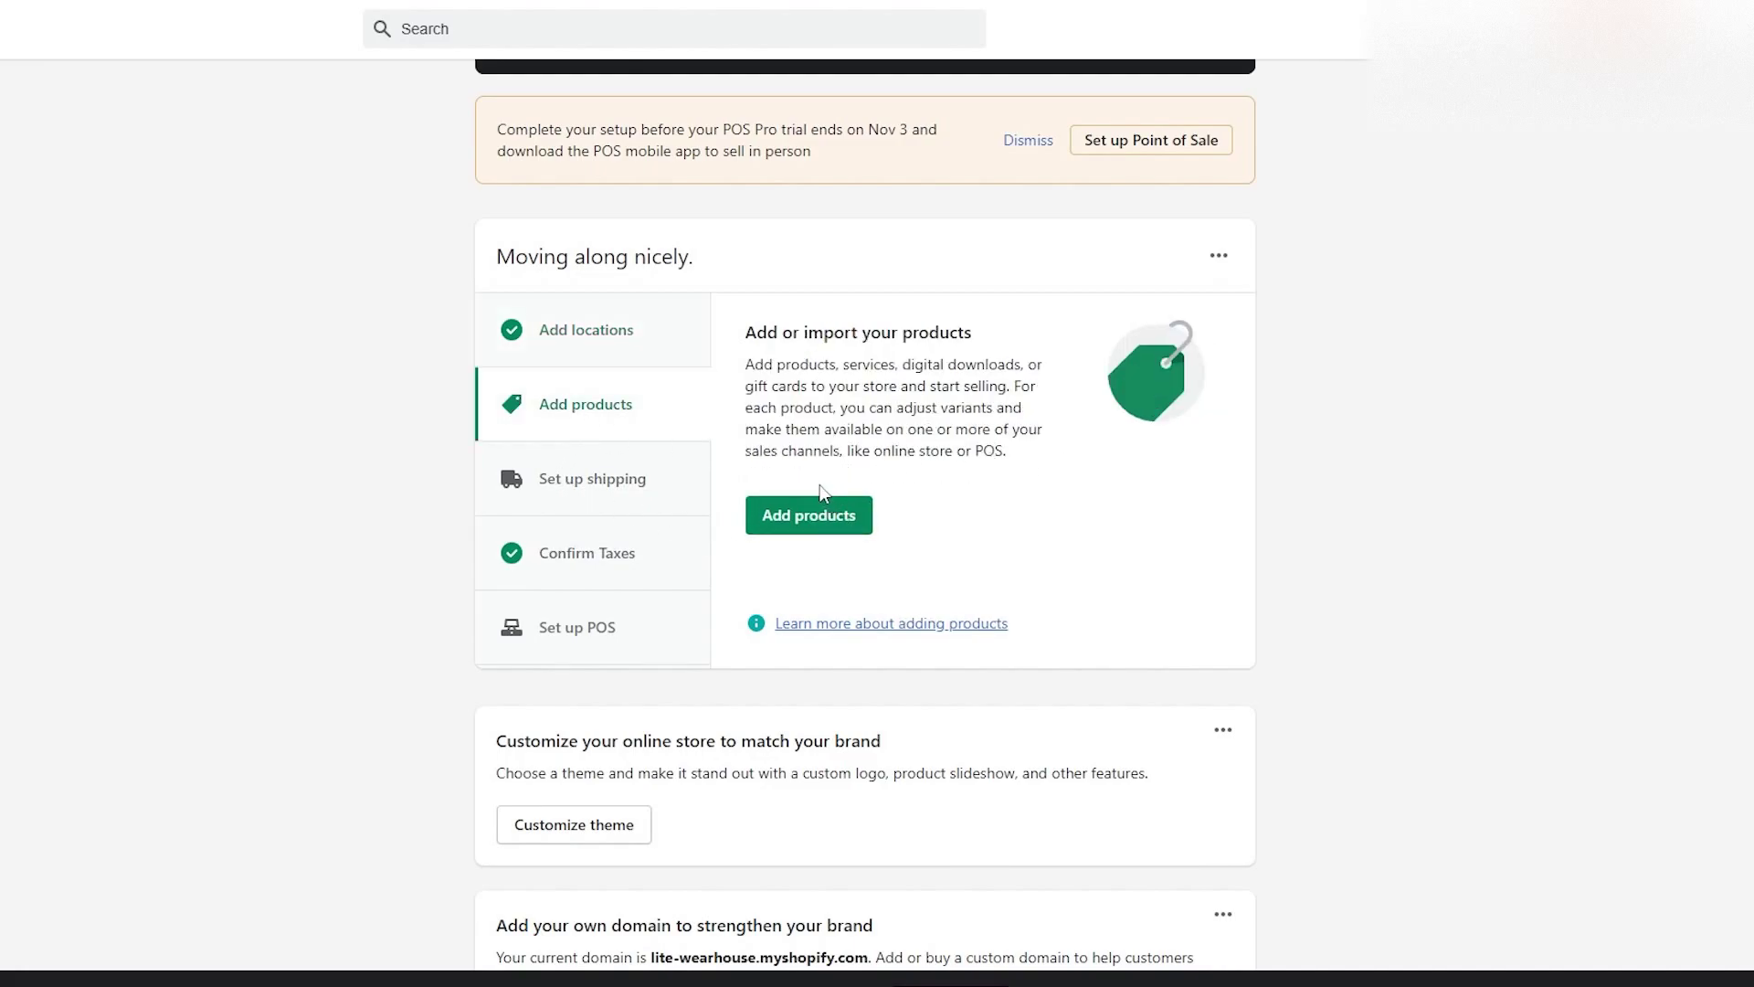
{"action": "left_click", "coordinate": [592, 479]}
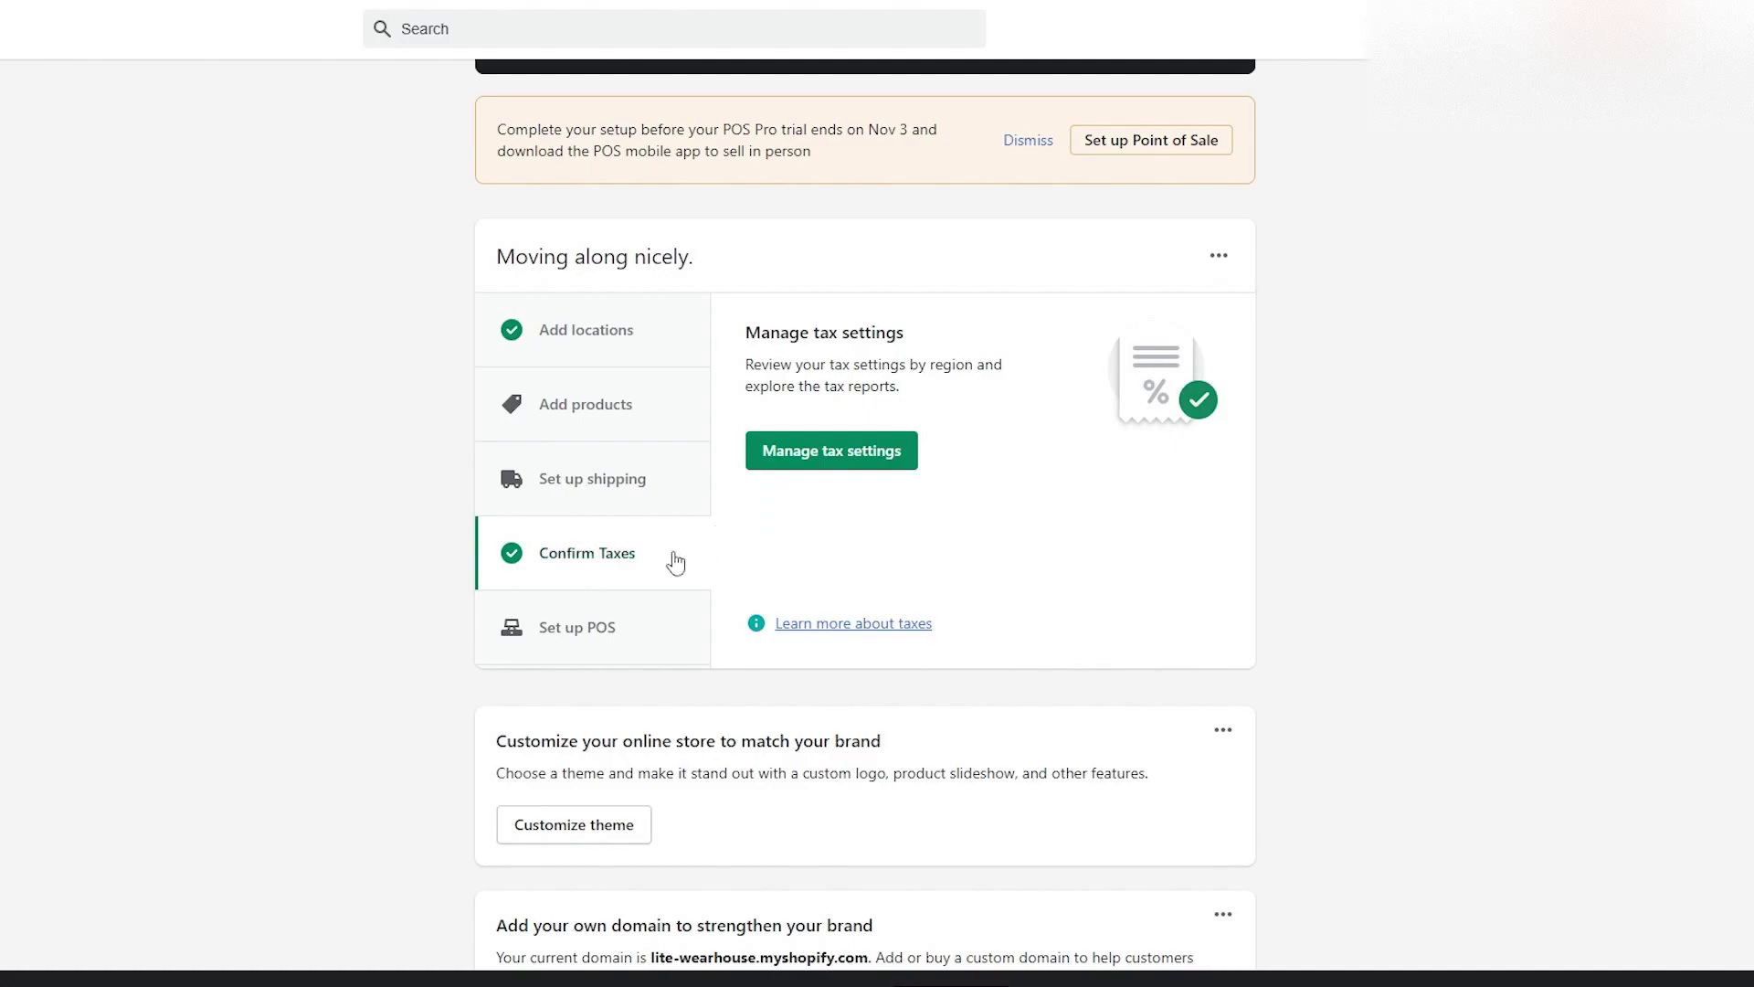
{"action": "left_click", "coordinate": [562, 646]}
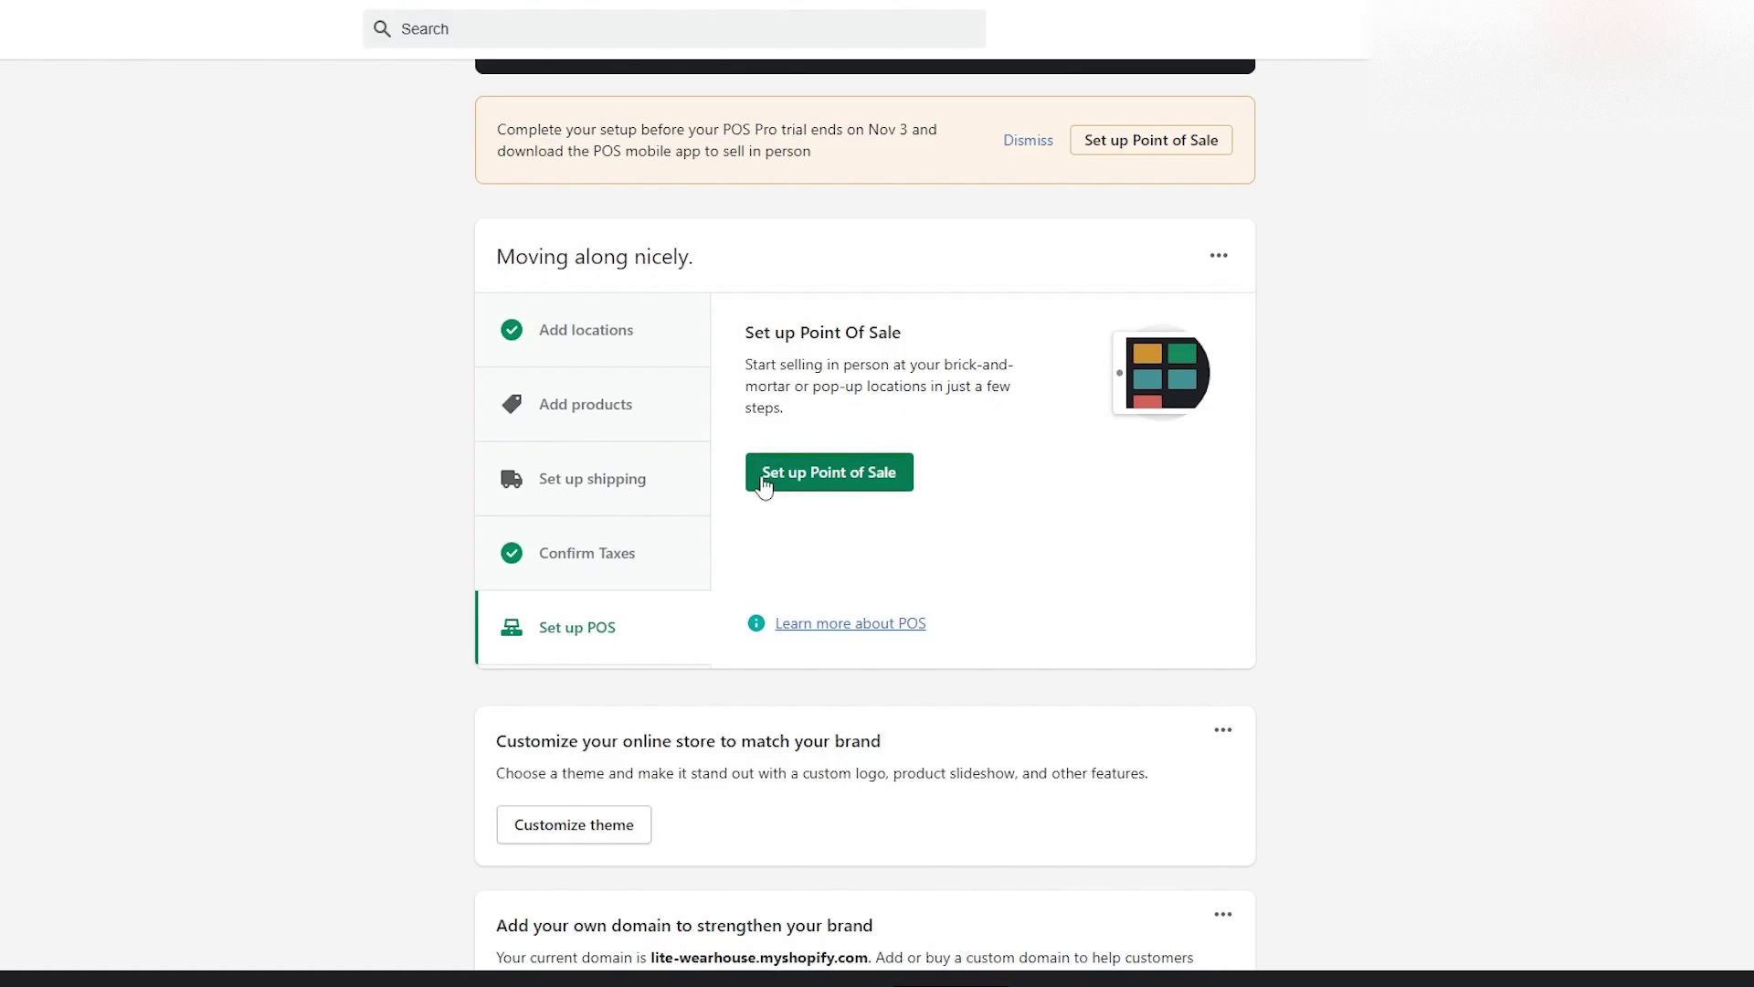
{"action": "scroll", "coordinate": [931, 732], "scroll_direction": "up", "scroll_amount": 1}
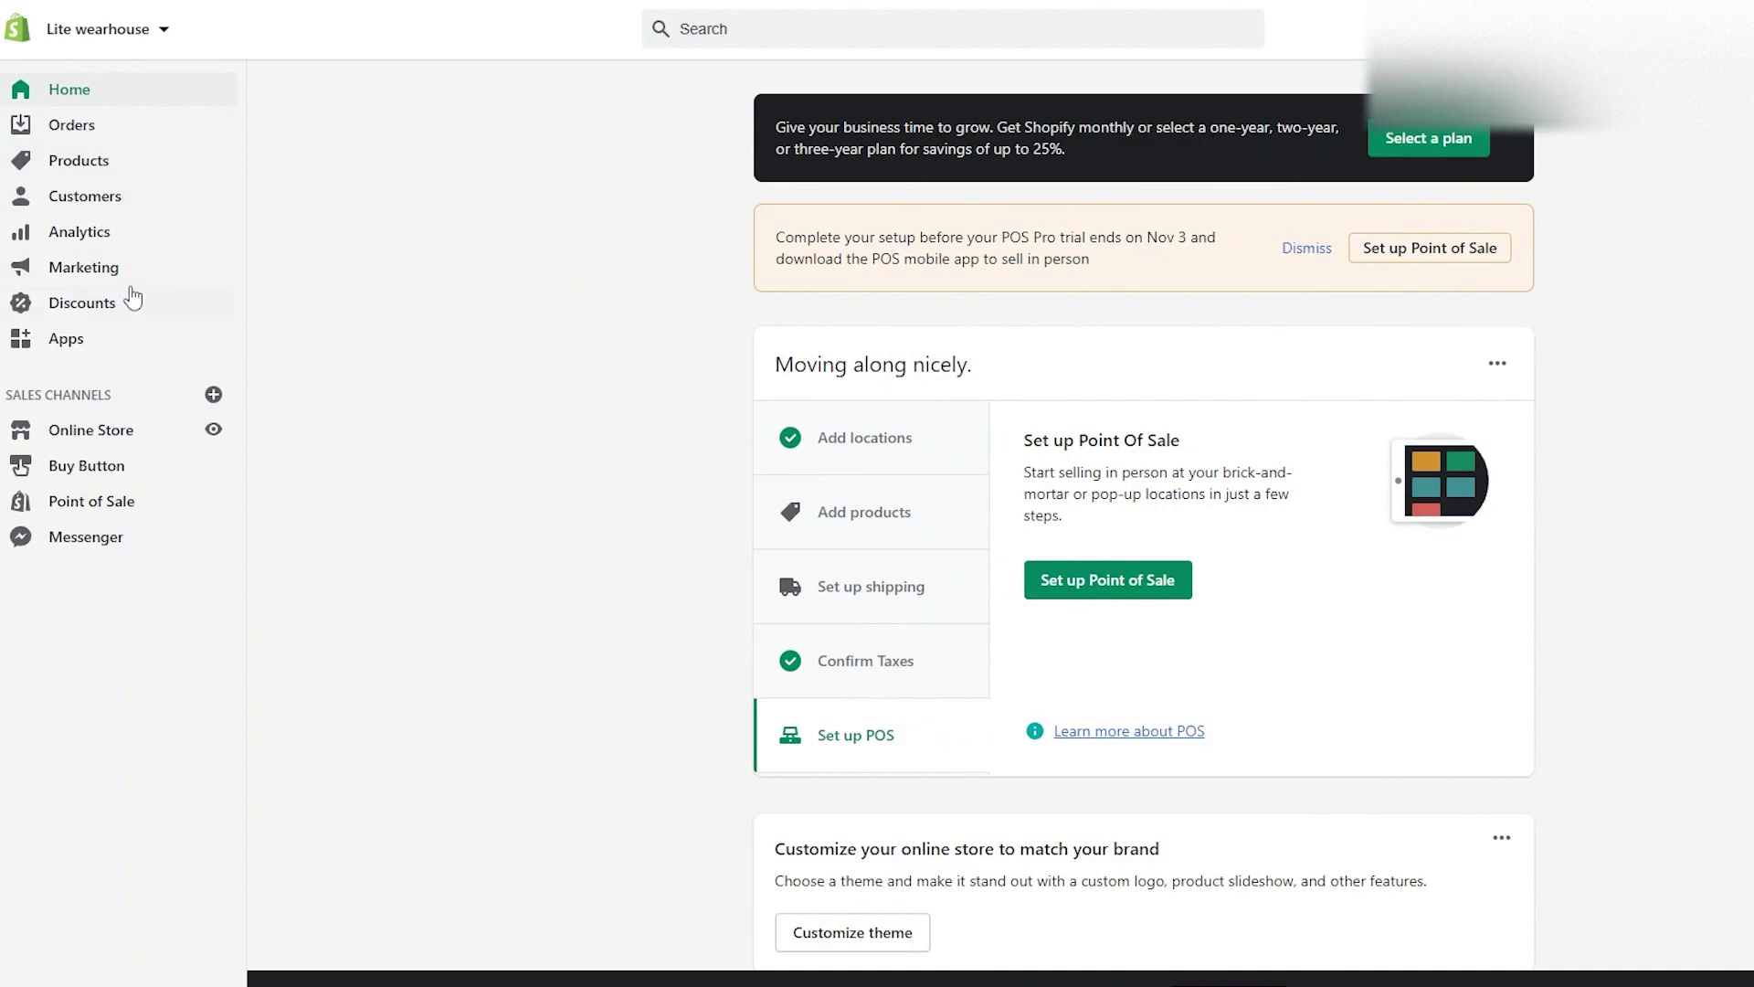
Step: Go through the Orders, Products and Customers sections of the Lite wearhouse store
{"action": "left_click", "coordinate": [97, 135]}
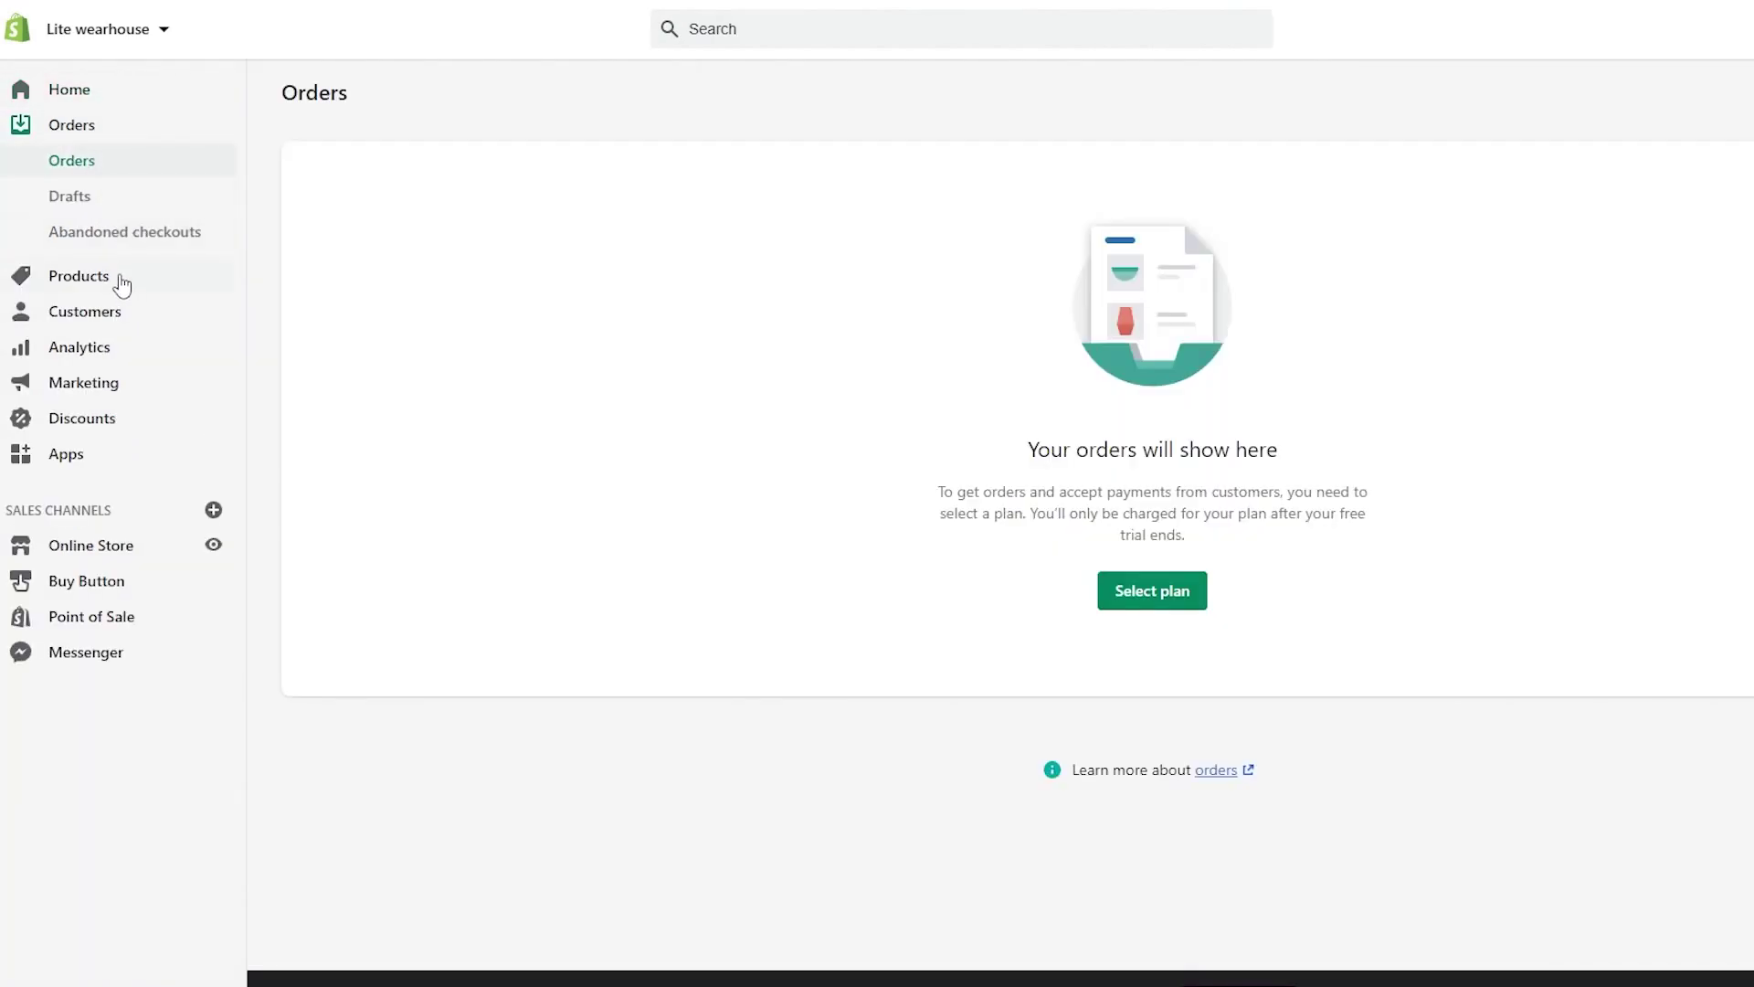
{"action": "left_click", "coordinate": [119, 276]}
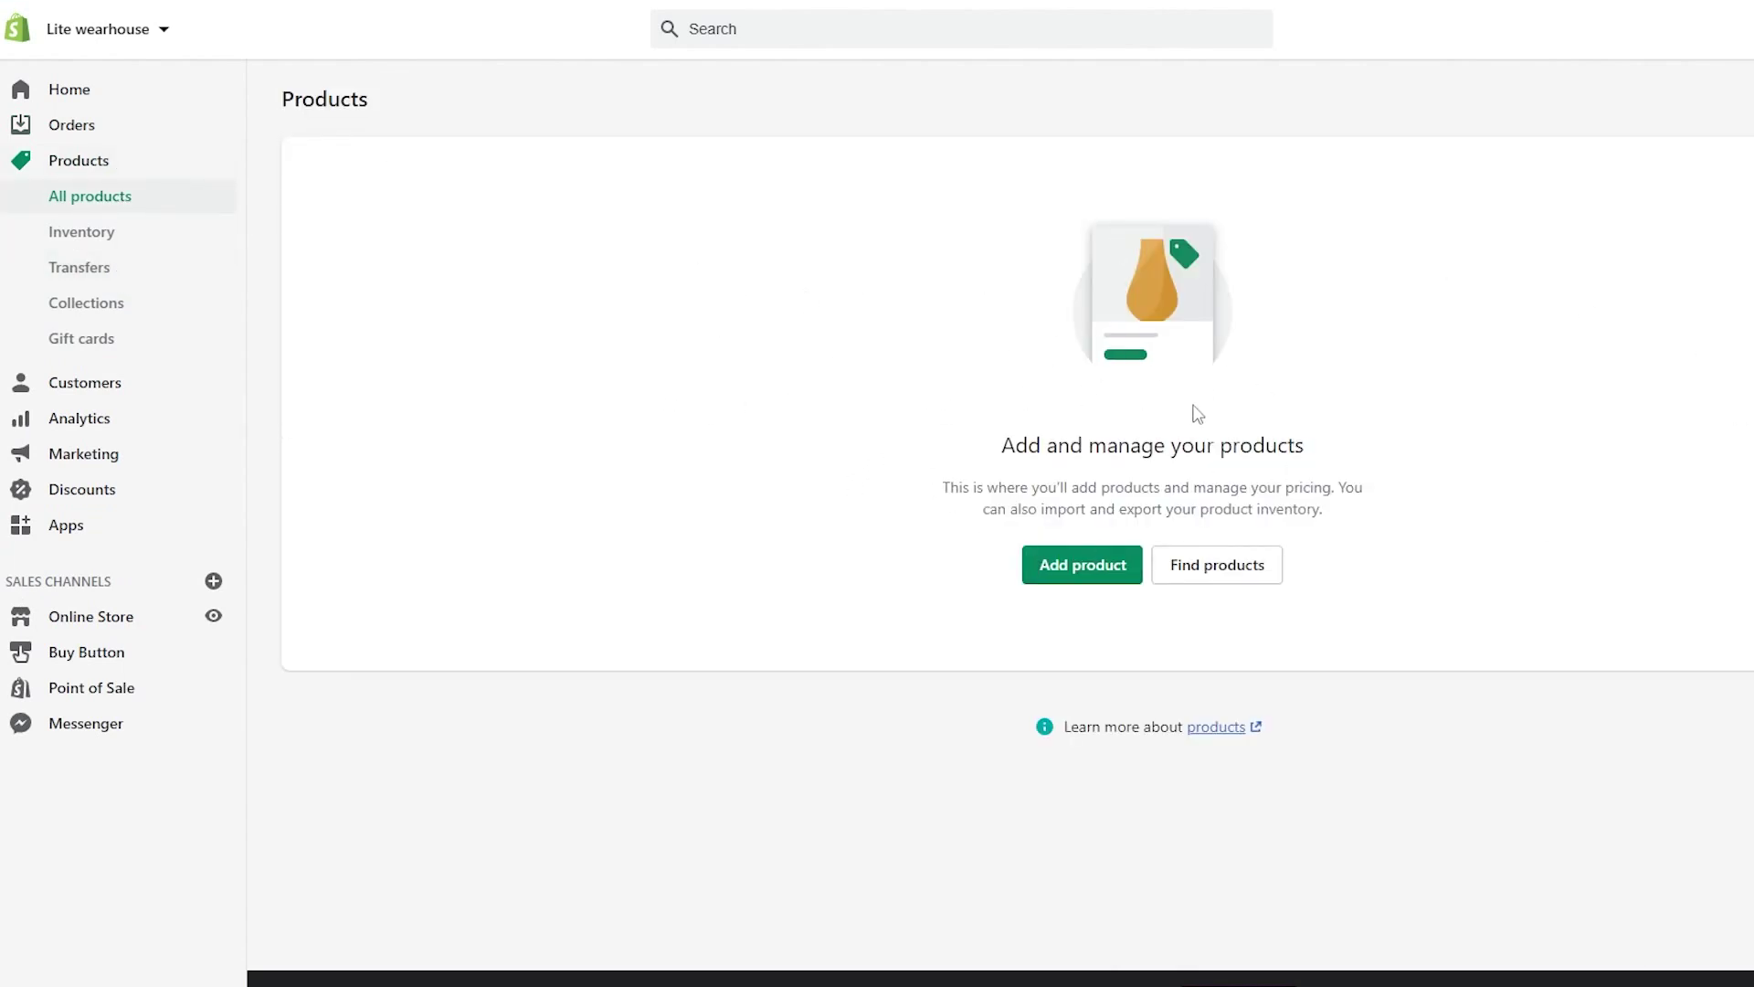
{"action": "left_click", "coordinate": [100, 384]}
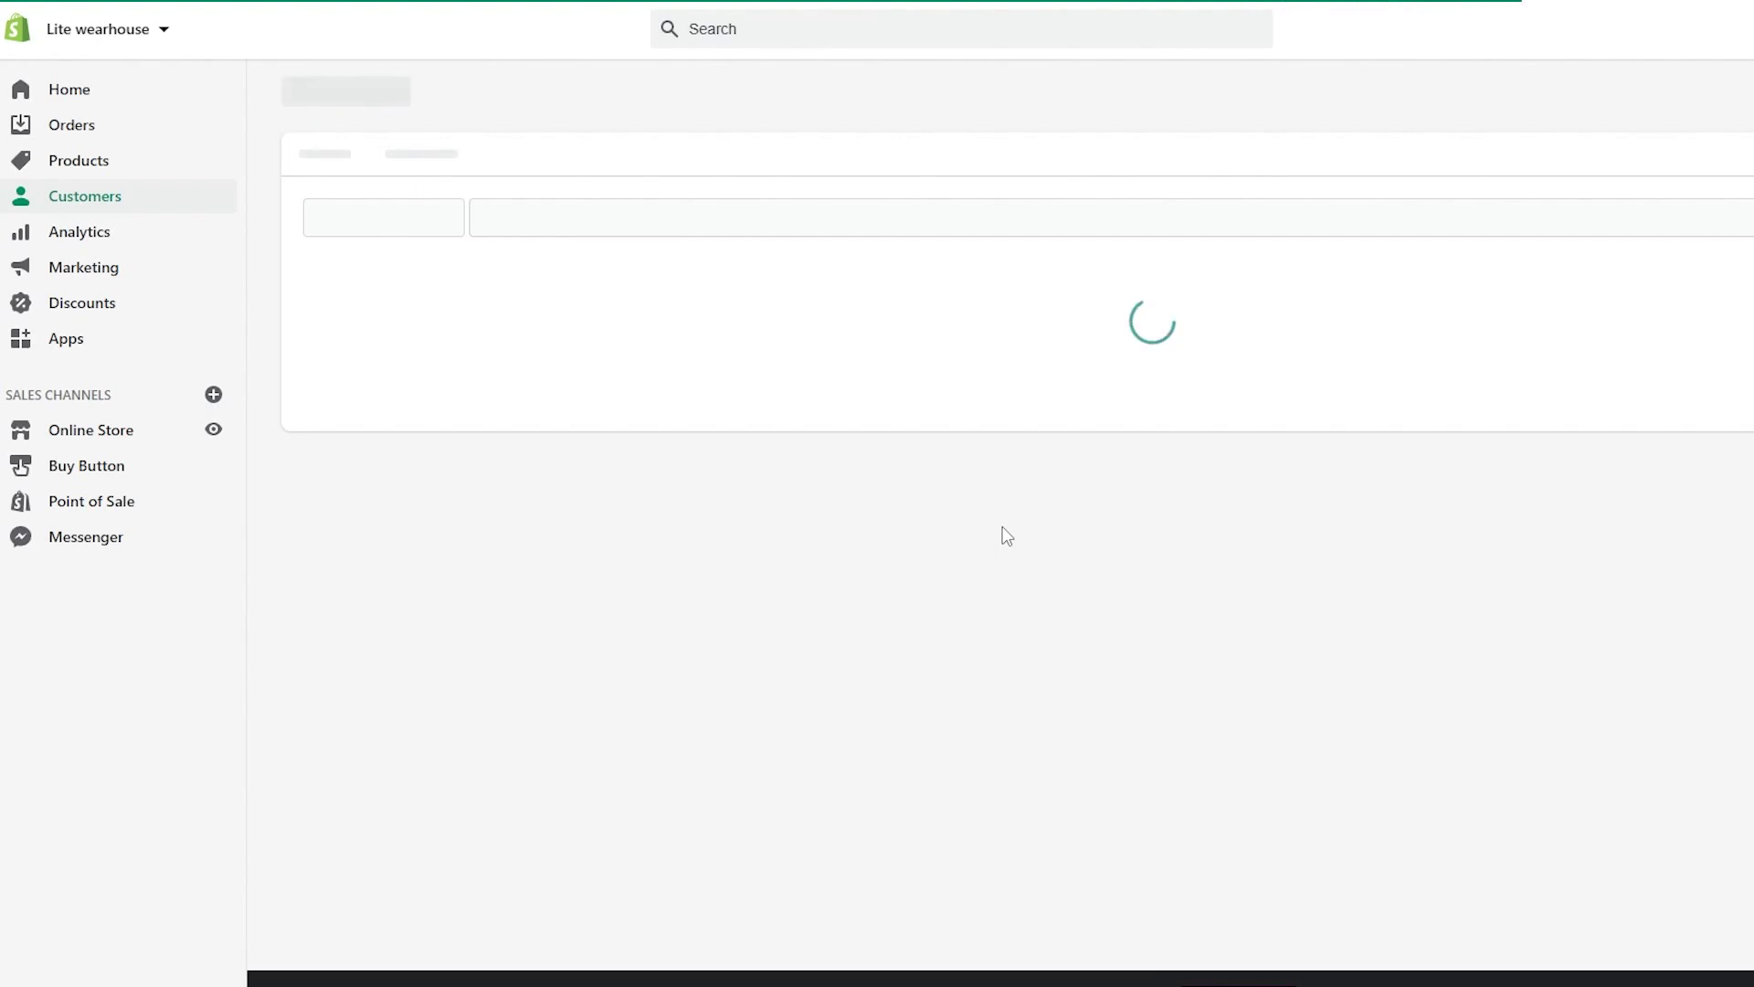
Step: Open the Analytics overview dashboard and look over its sales, sessions and conversion reports
{"action": "left_click", "coordinate": [101, 236]}
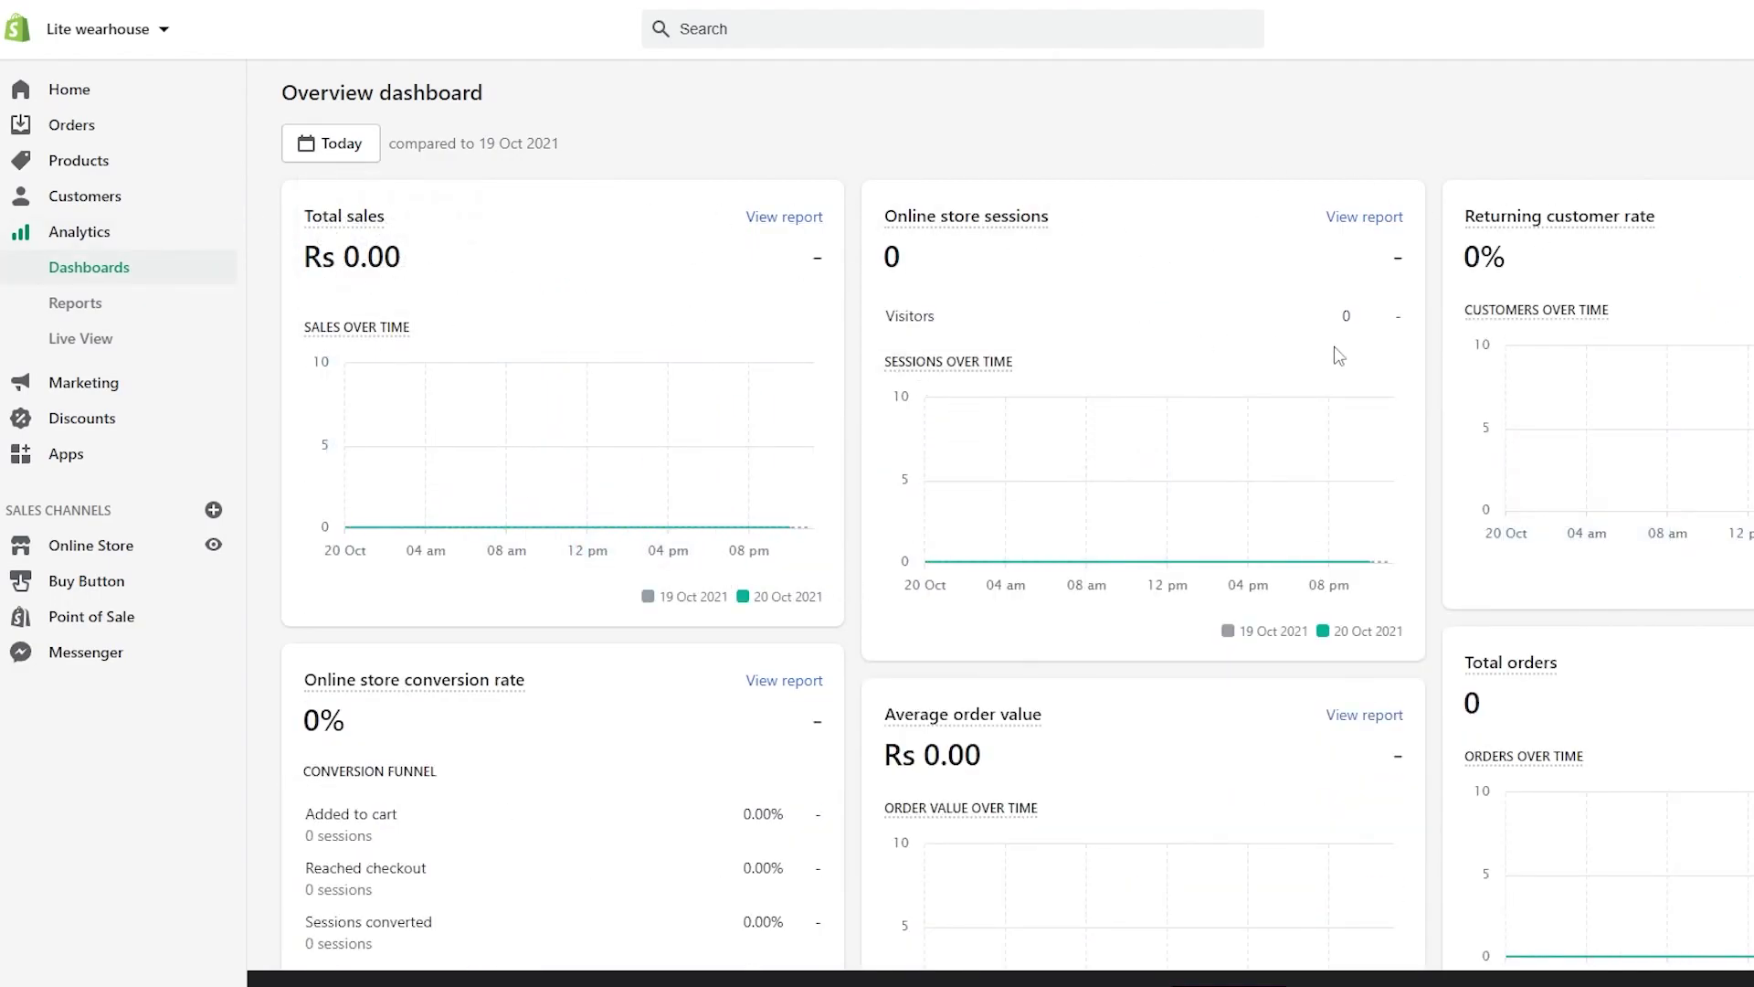
{"action": "scroll", "coordinate": [1593, 394], "scroll_direction": "down", "scroll_amount": 2}
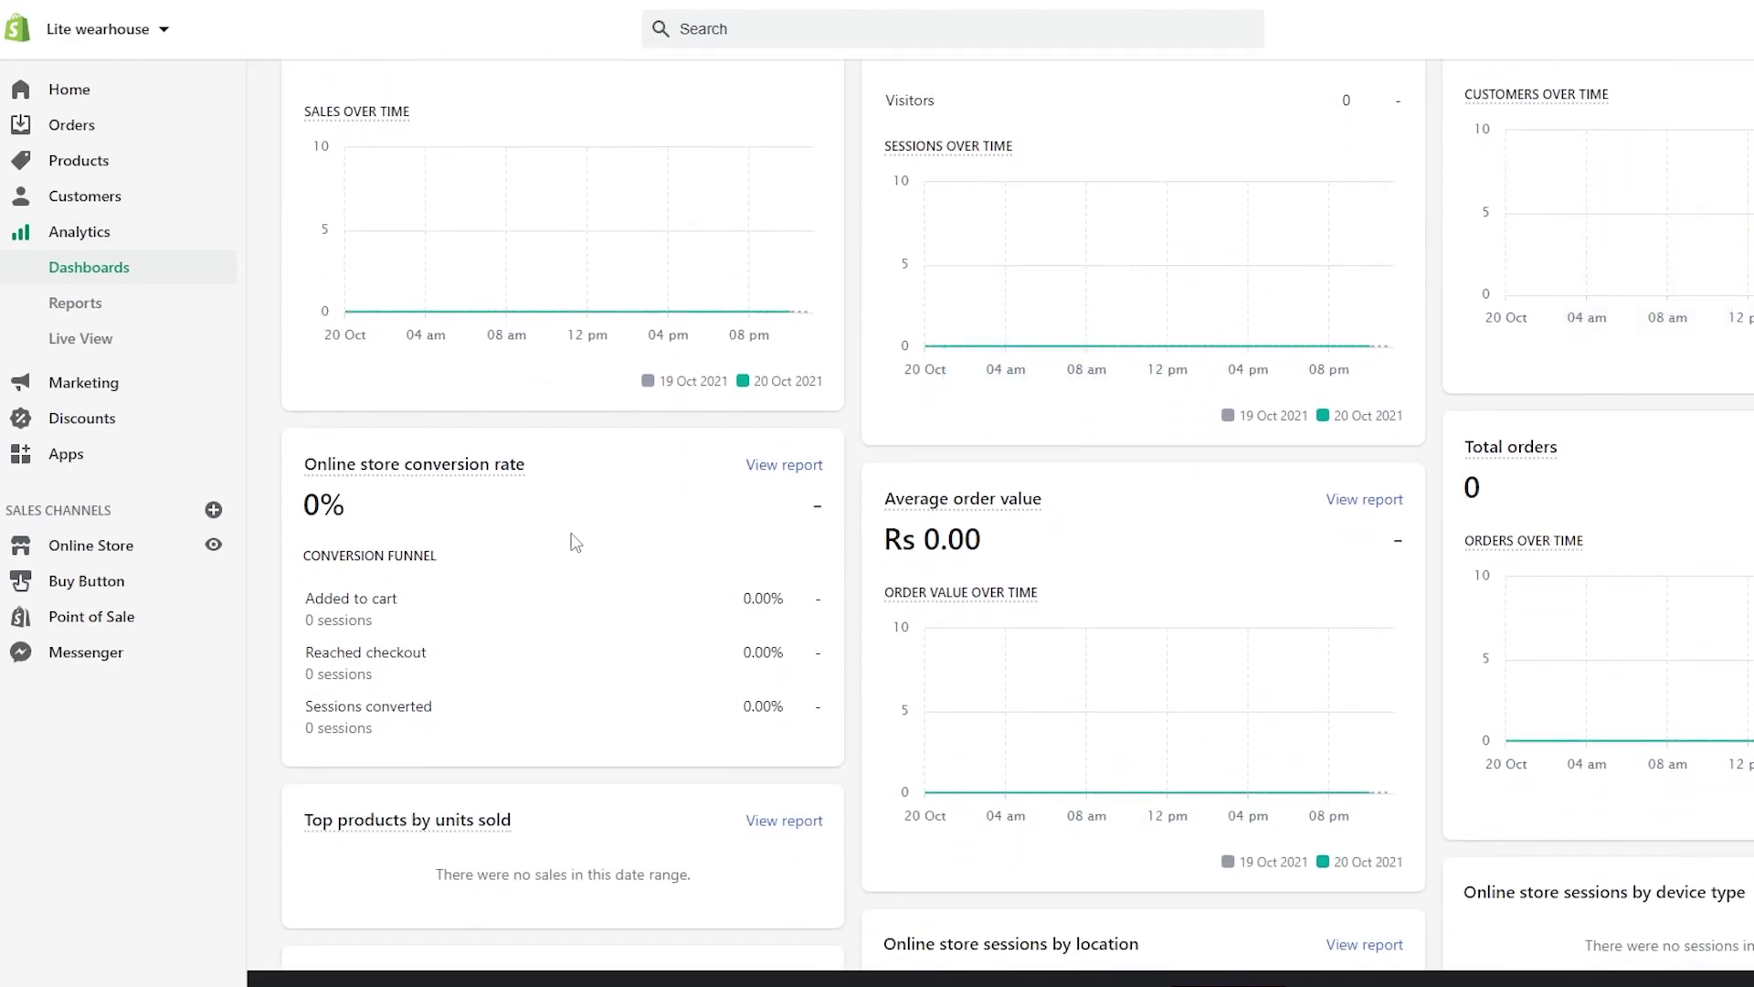
{"action": "scroll", "coordinate": [576, 545], "scroll_direction": "up", "scroll_amount": 2}
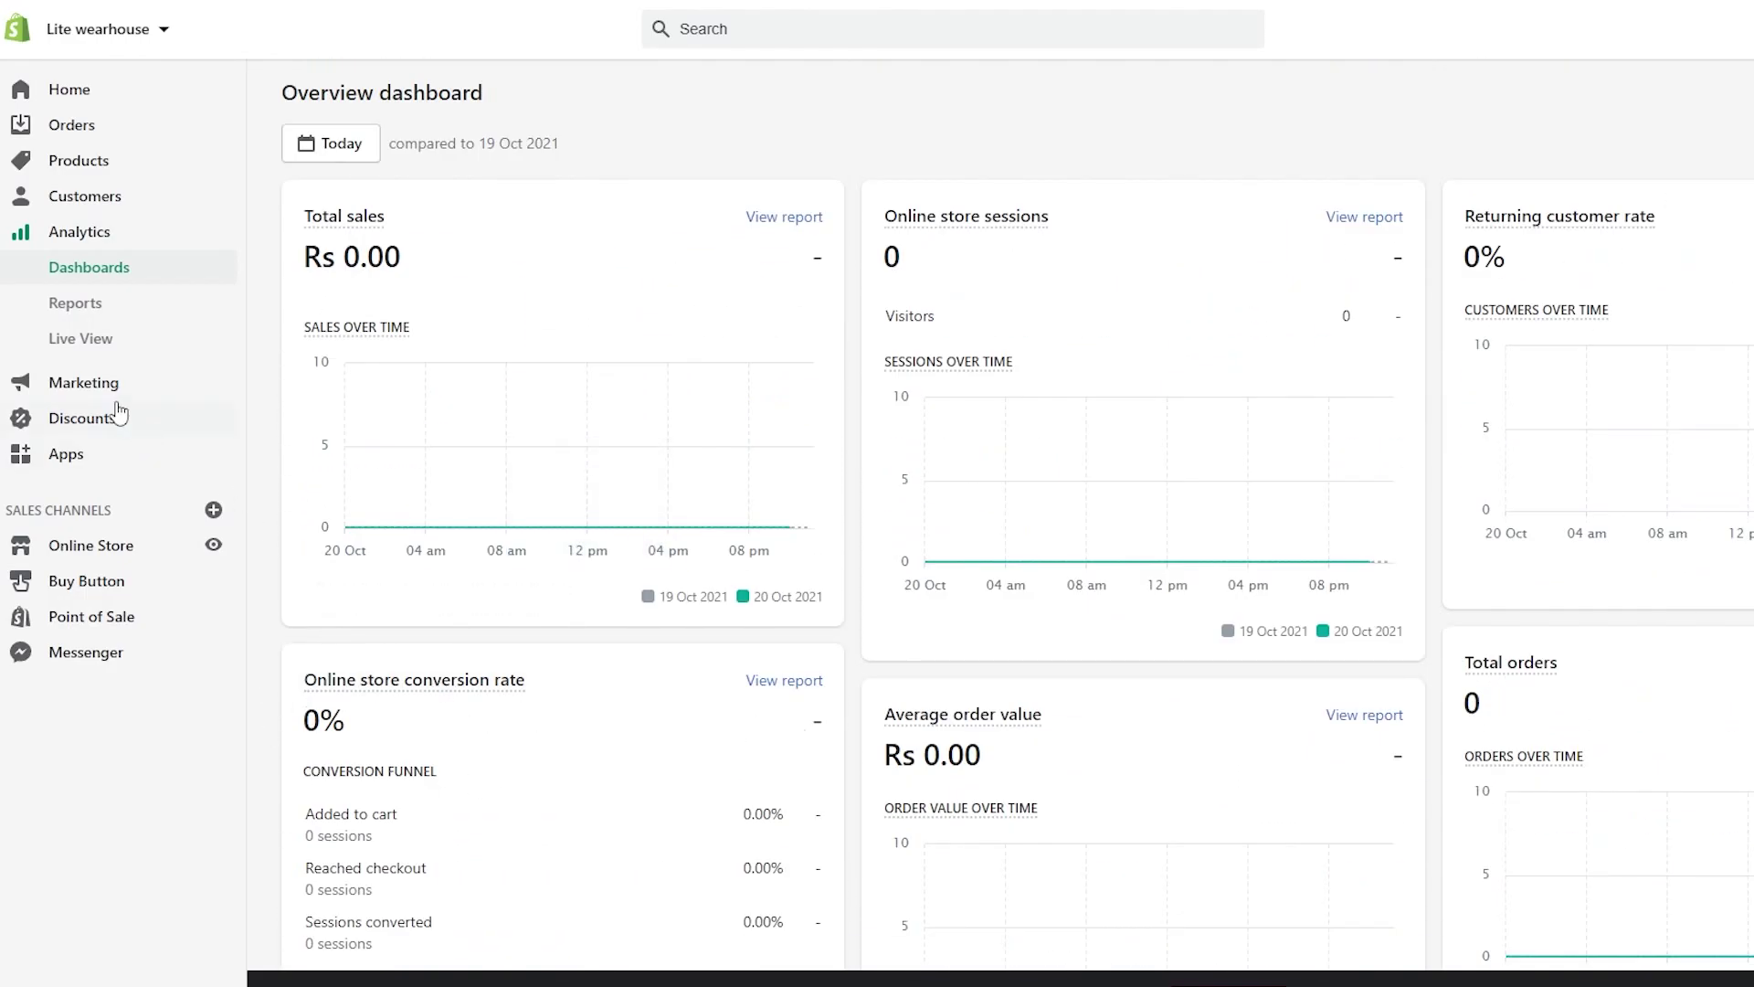
Step: Open the Marketing overview and examine its results, recent marketing and marketing apps
{"action": "left_click", "coordinate": [117, 384]}
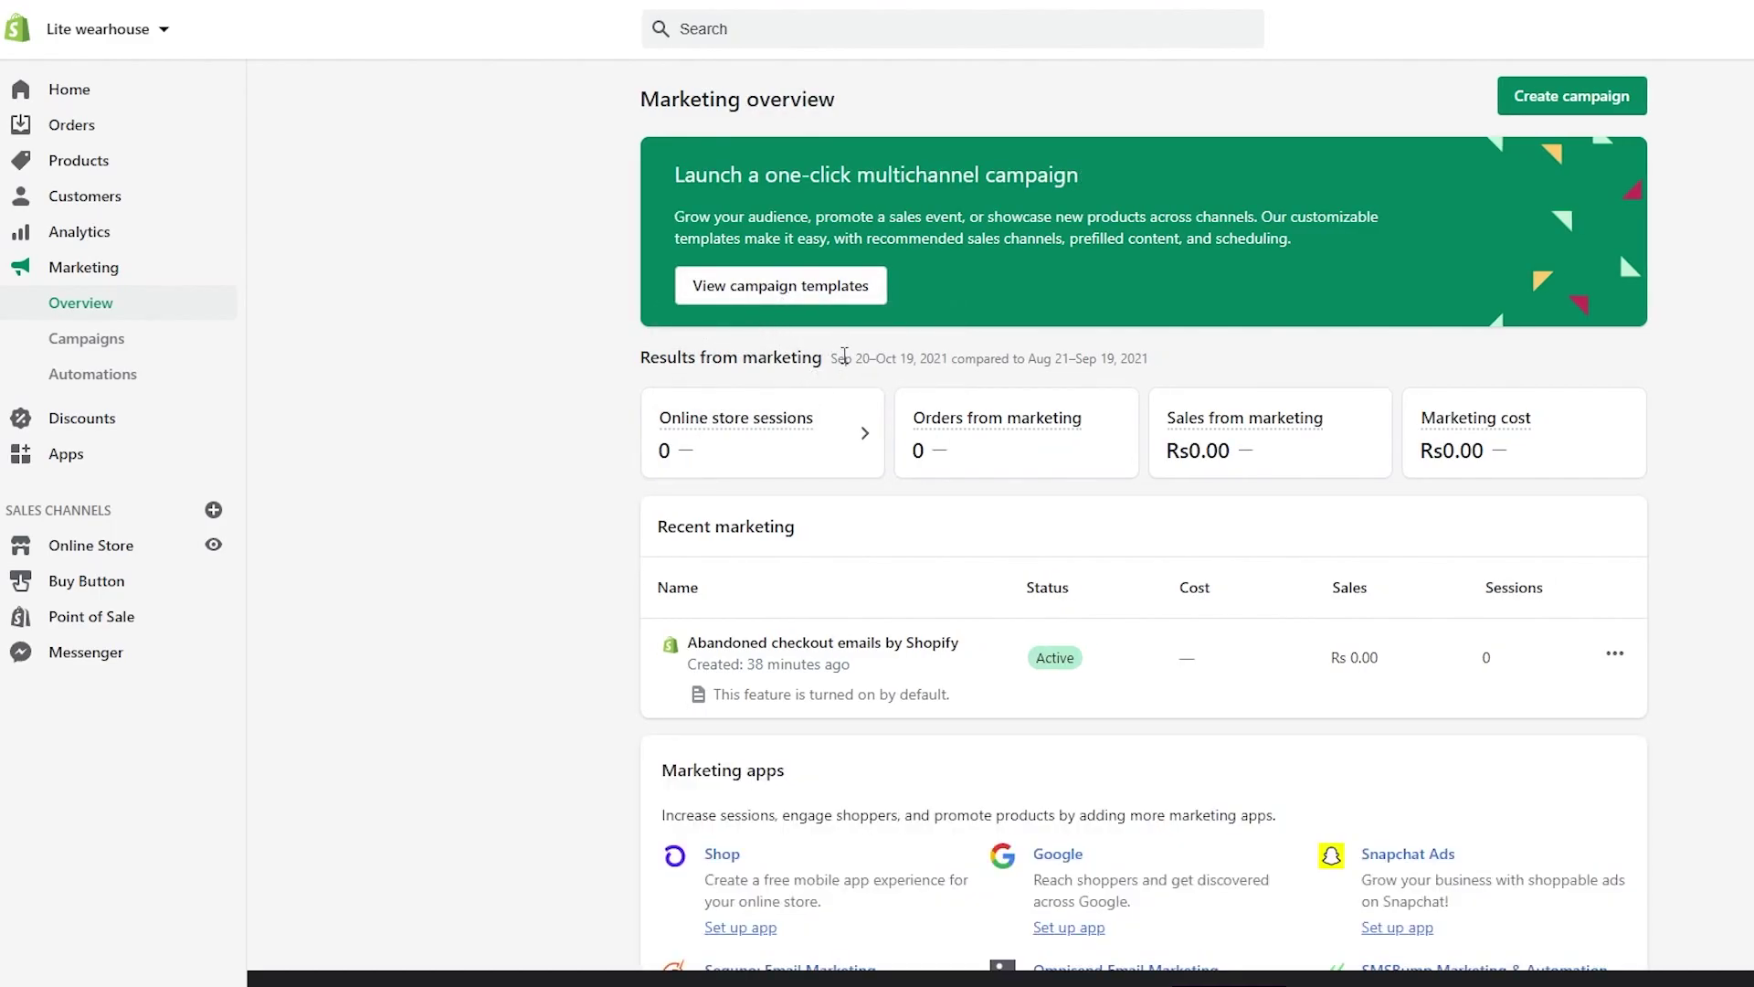
{"action": "scroll", "coordinate": [635, 546], "scroll_direction": "down", "scroll_amount": 3}
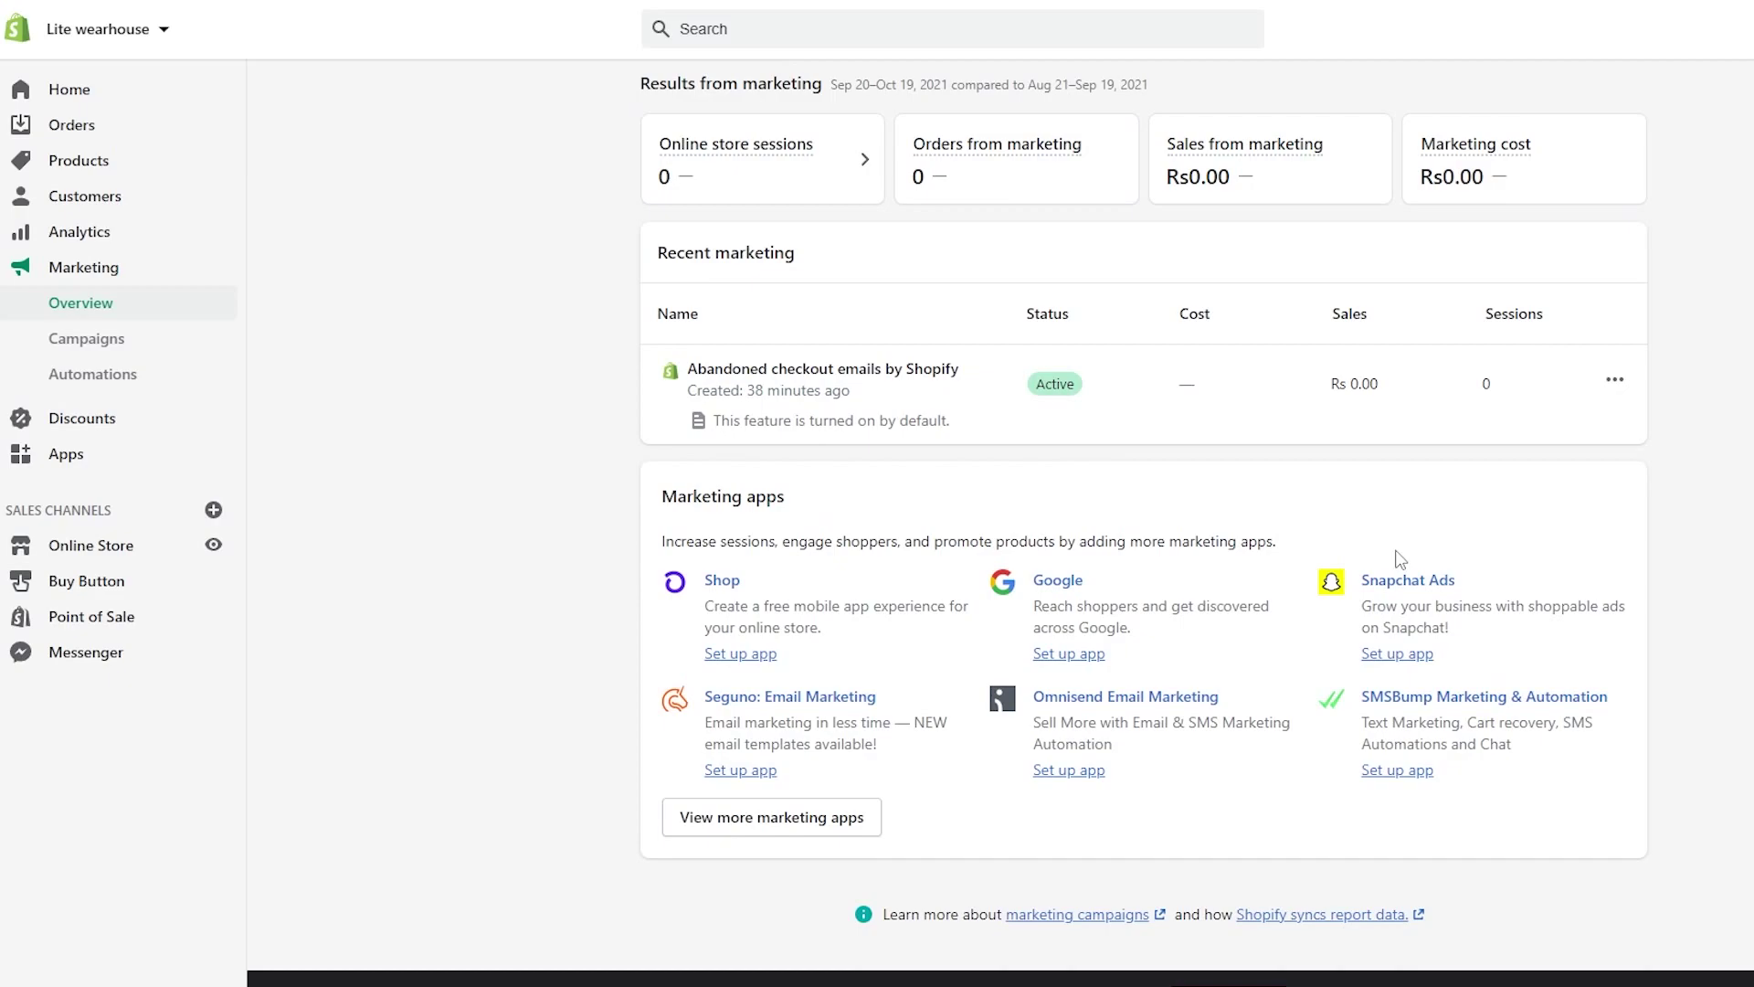
{"action": "scroll", "coordinate": [960, 581], "scroll_direction": "up", "scroll_amount": 3}
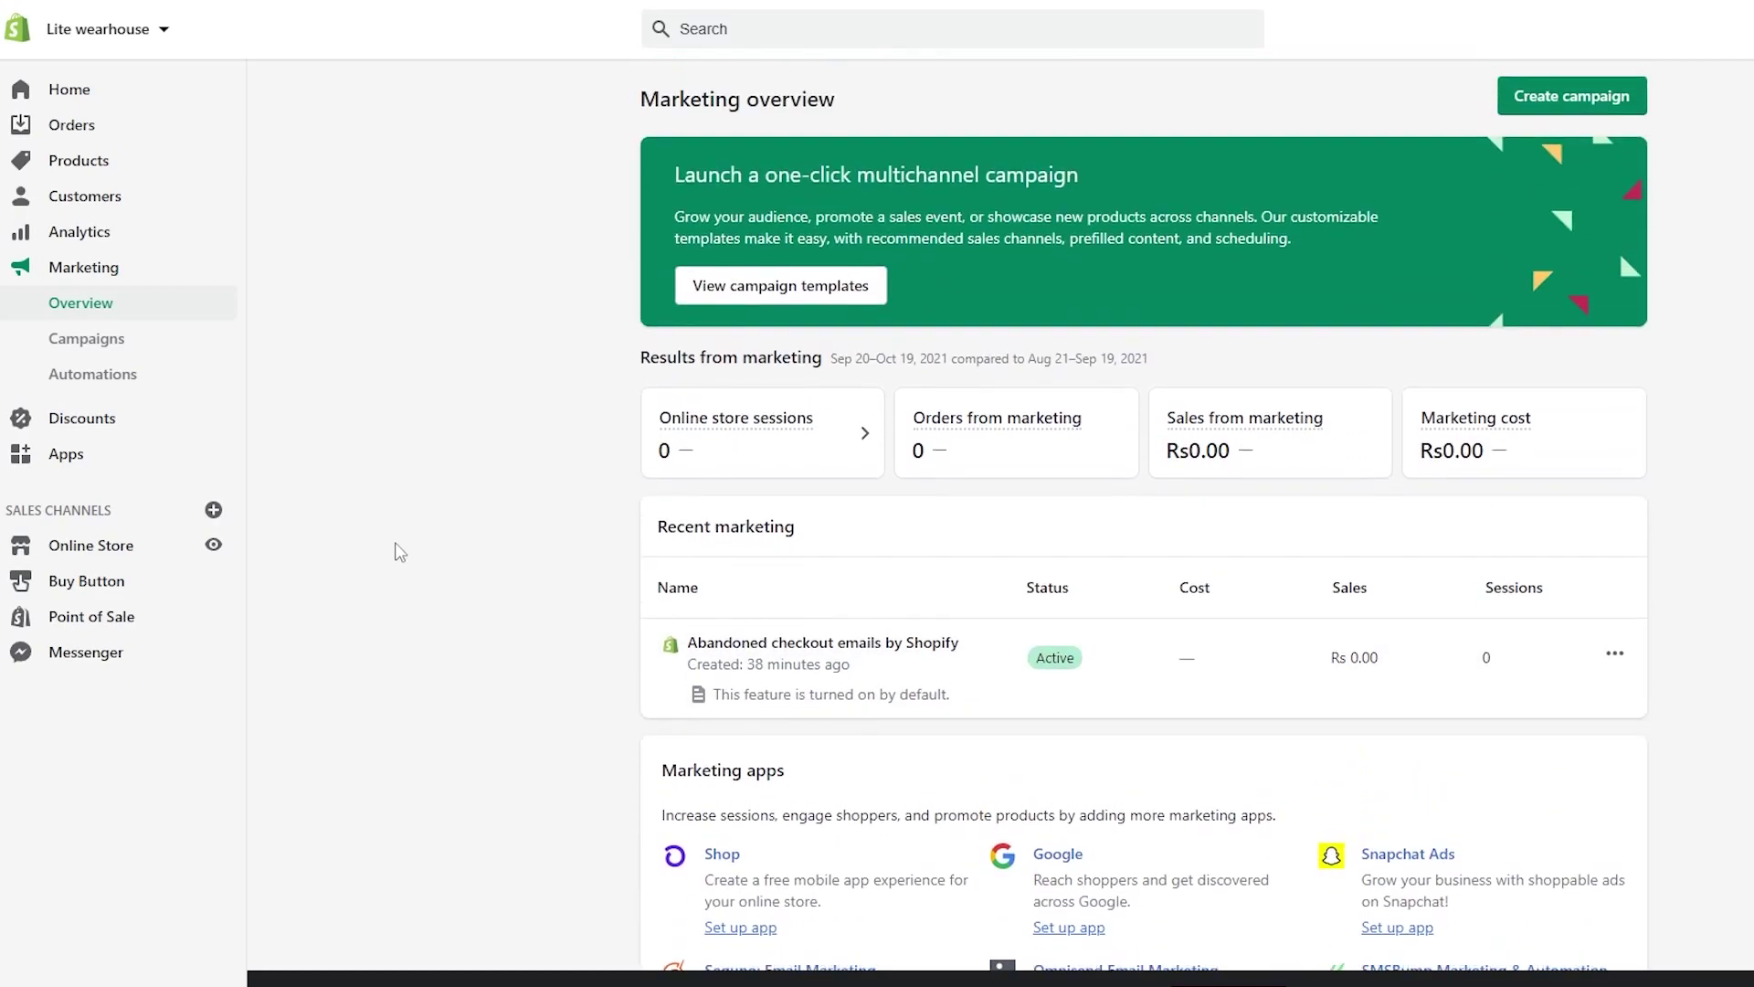
Step: View the Discounts section, and look over the Online Store themes page, including current theme, store speed and theme library
{"action": "left_click", "coordinate": [90, 420]}
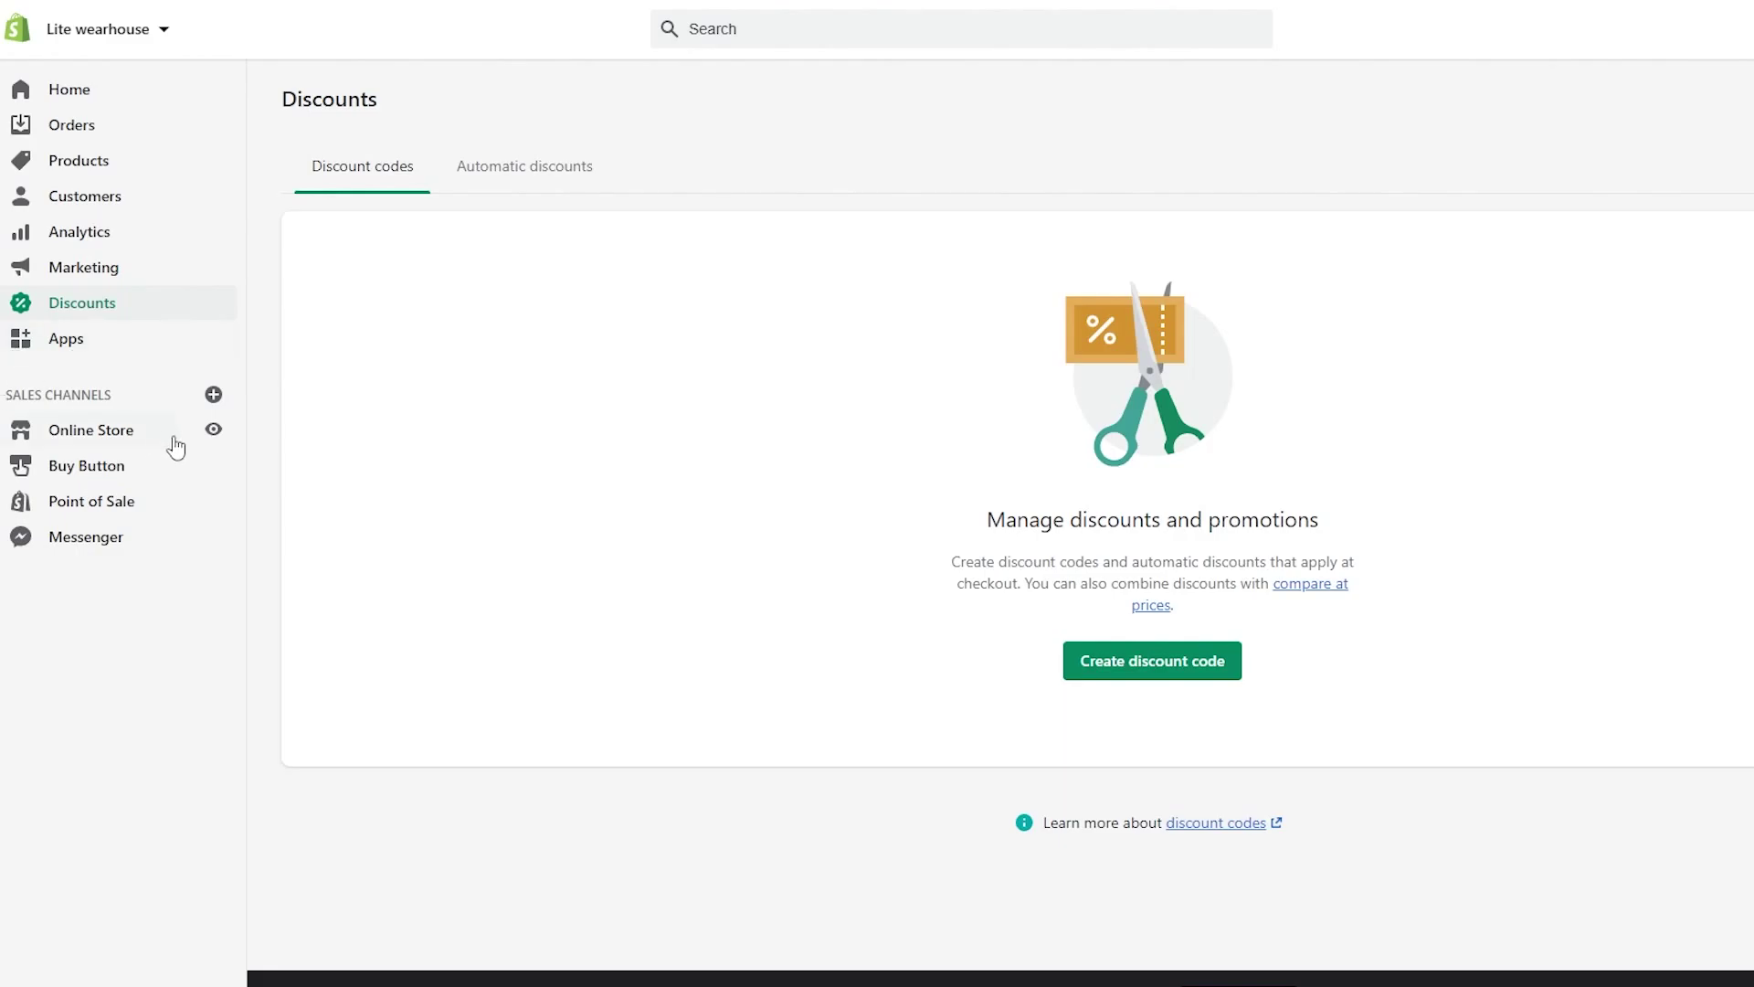
{"action": "left_click", "coordinate": [97, 436]}
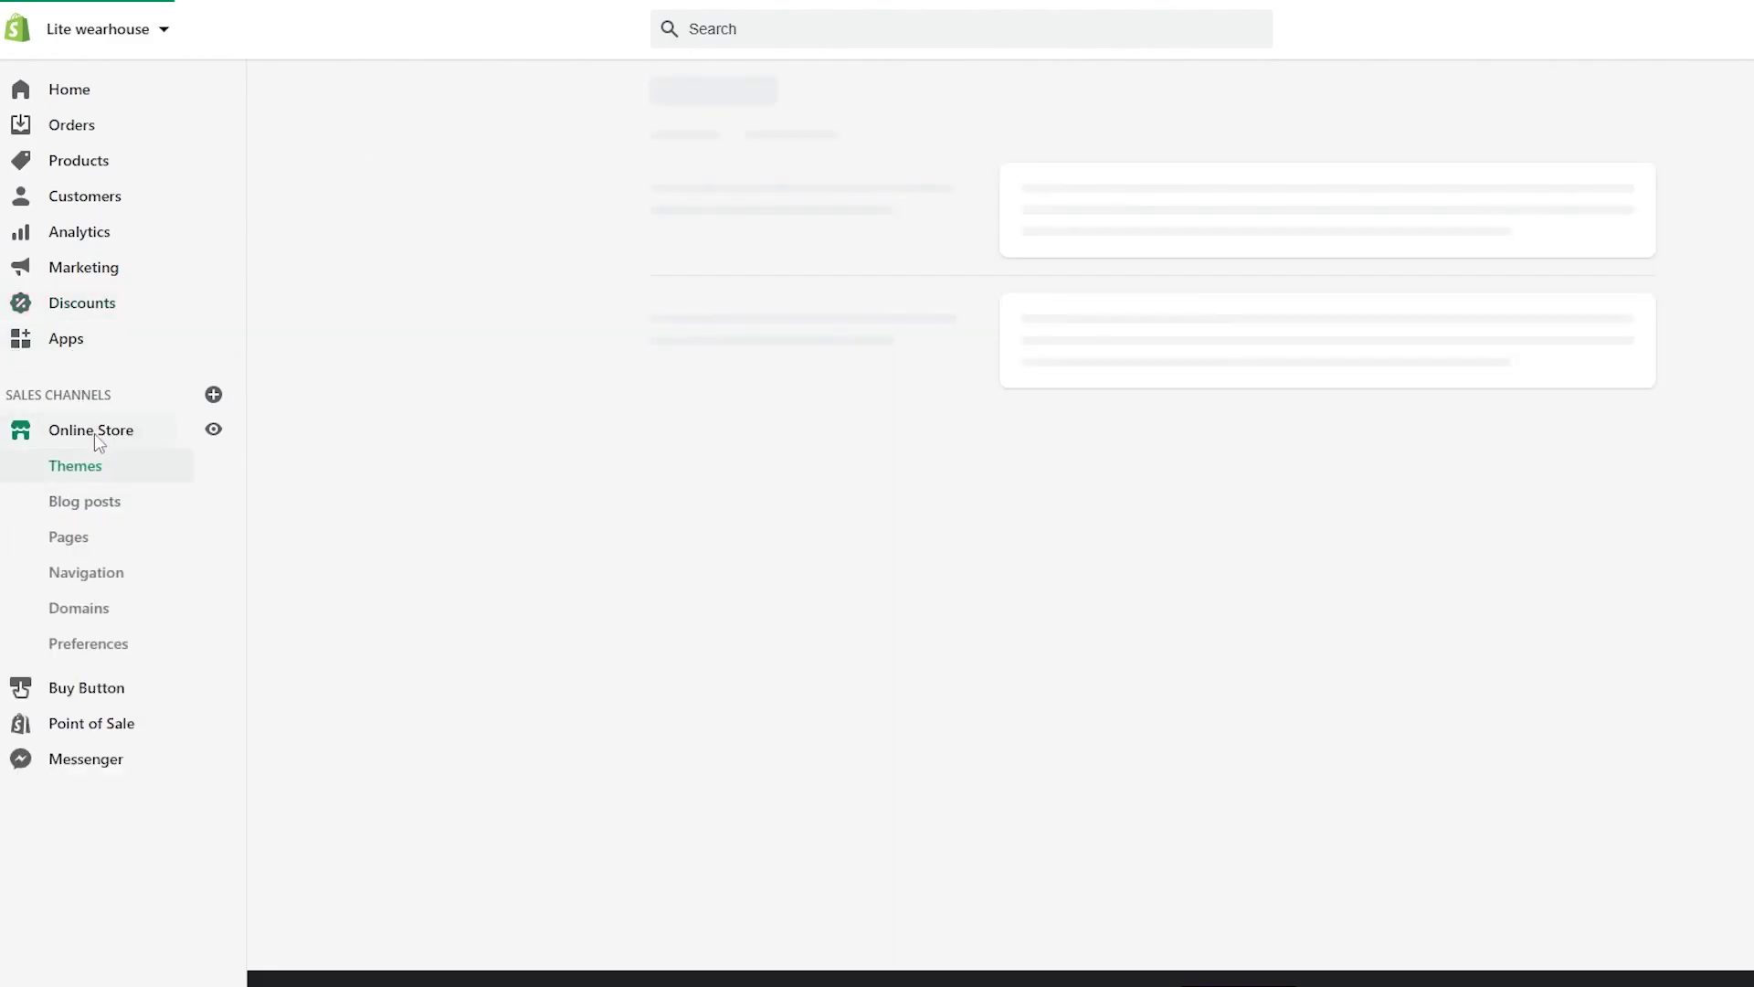
{"action": "scroll", "coordinate": [974, 283], "scroll_direction": "down", "scroll_amount": 1}
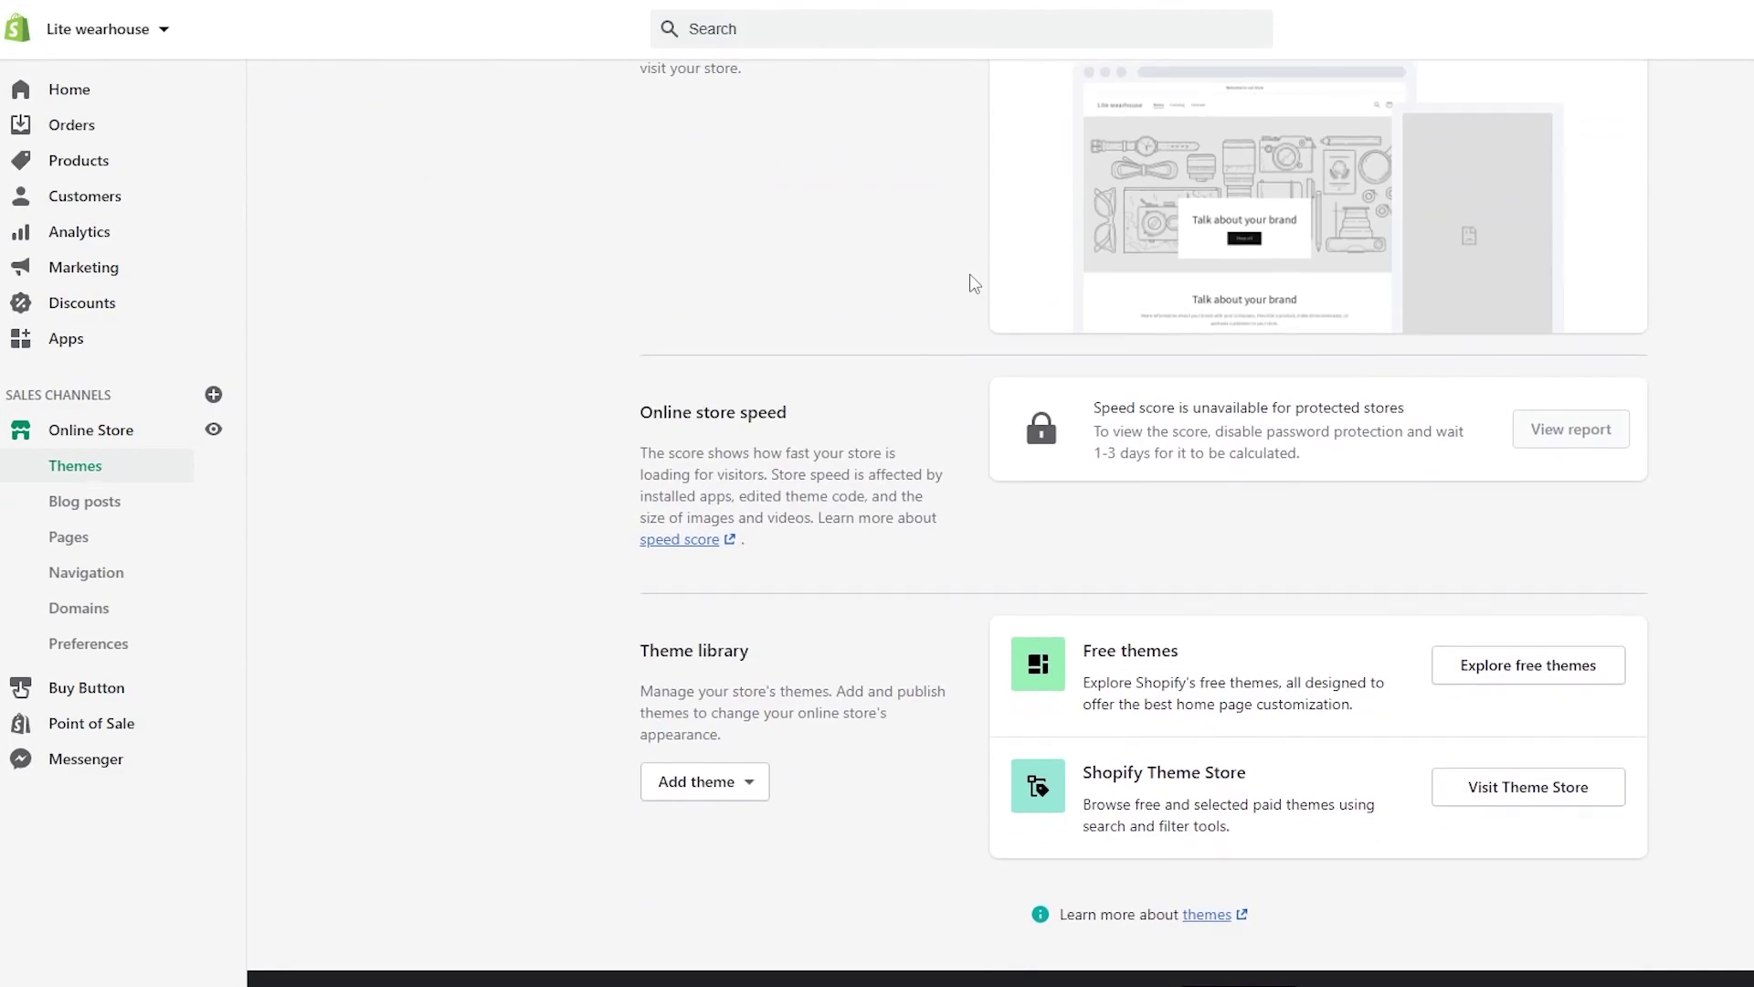
{"action": "scroll", "coordinate": [990, 388], "scroll_direction": "up", "scroll_amount": 2}
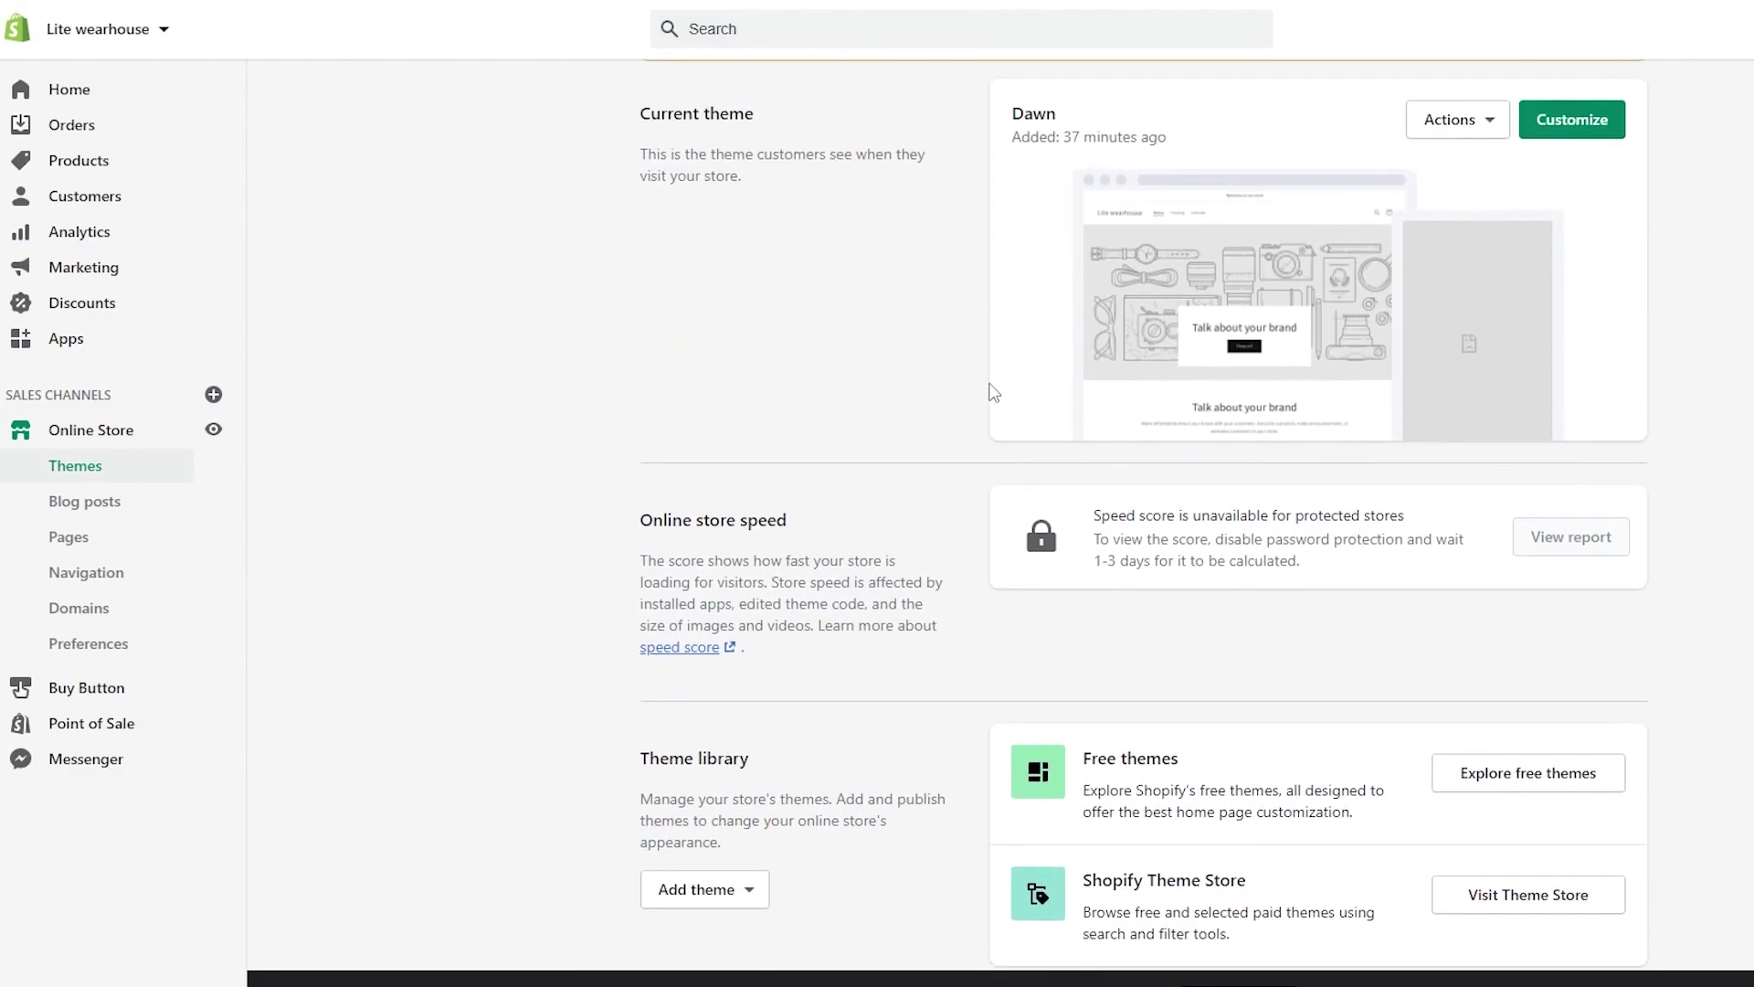
{"action": "scroll", "coordinate": [993, 395], "scroll_direction": "down", "scroll_amount": 2}
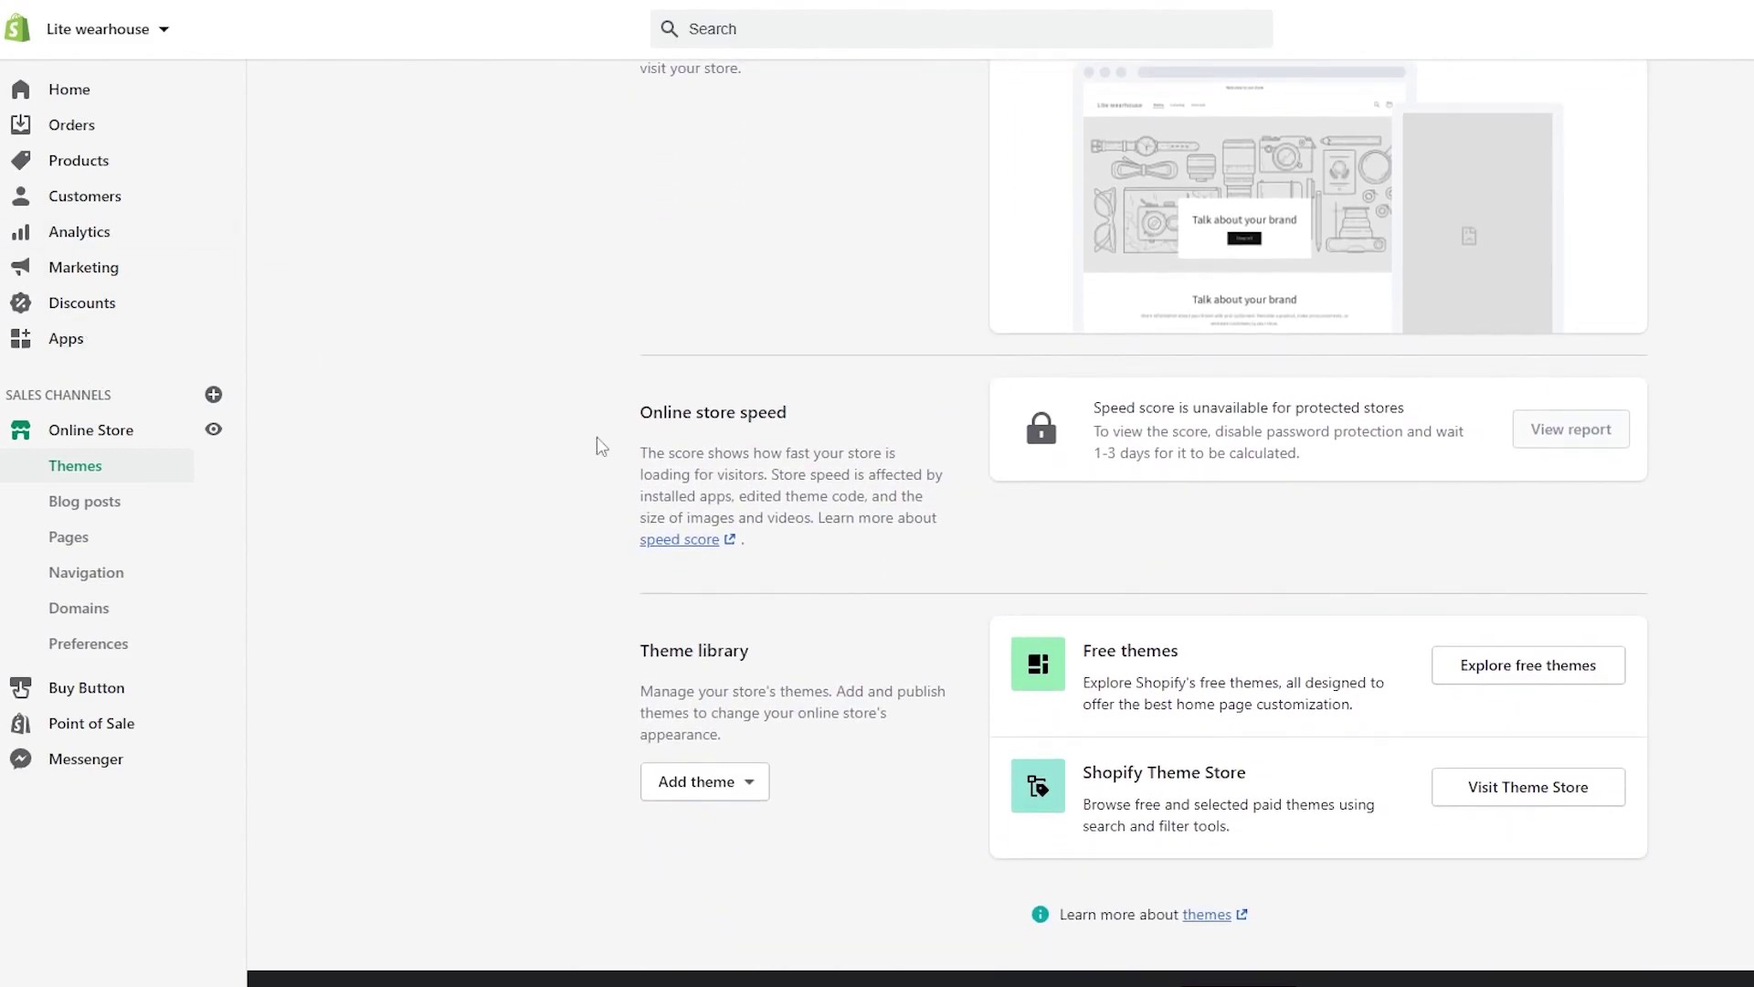
{"action": "scroll", "coordinate": [991, 457], "scroll_direction": "up", "scroll_amount": 4}
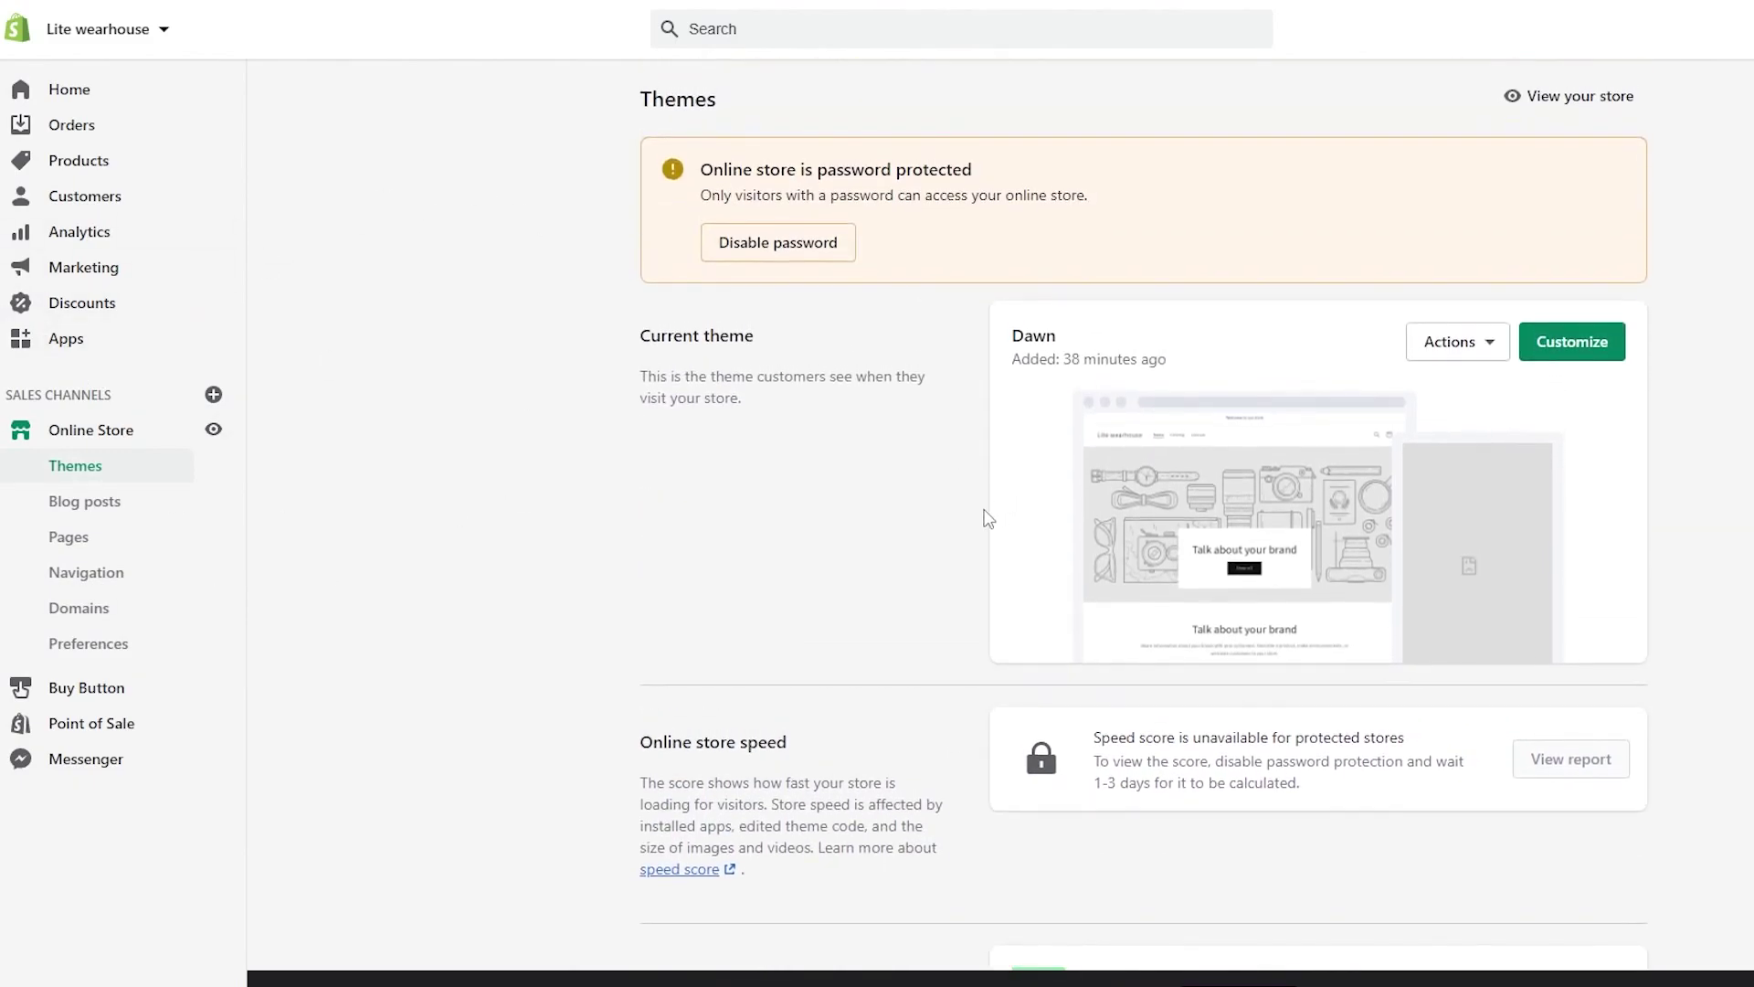
Step: Go through the Buy Button, Point of Sale and Messenger sales channels of the Lite wearhouse store
{"action": "left_click", "coordinate": [101, 687]}
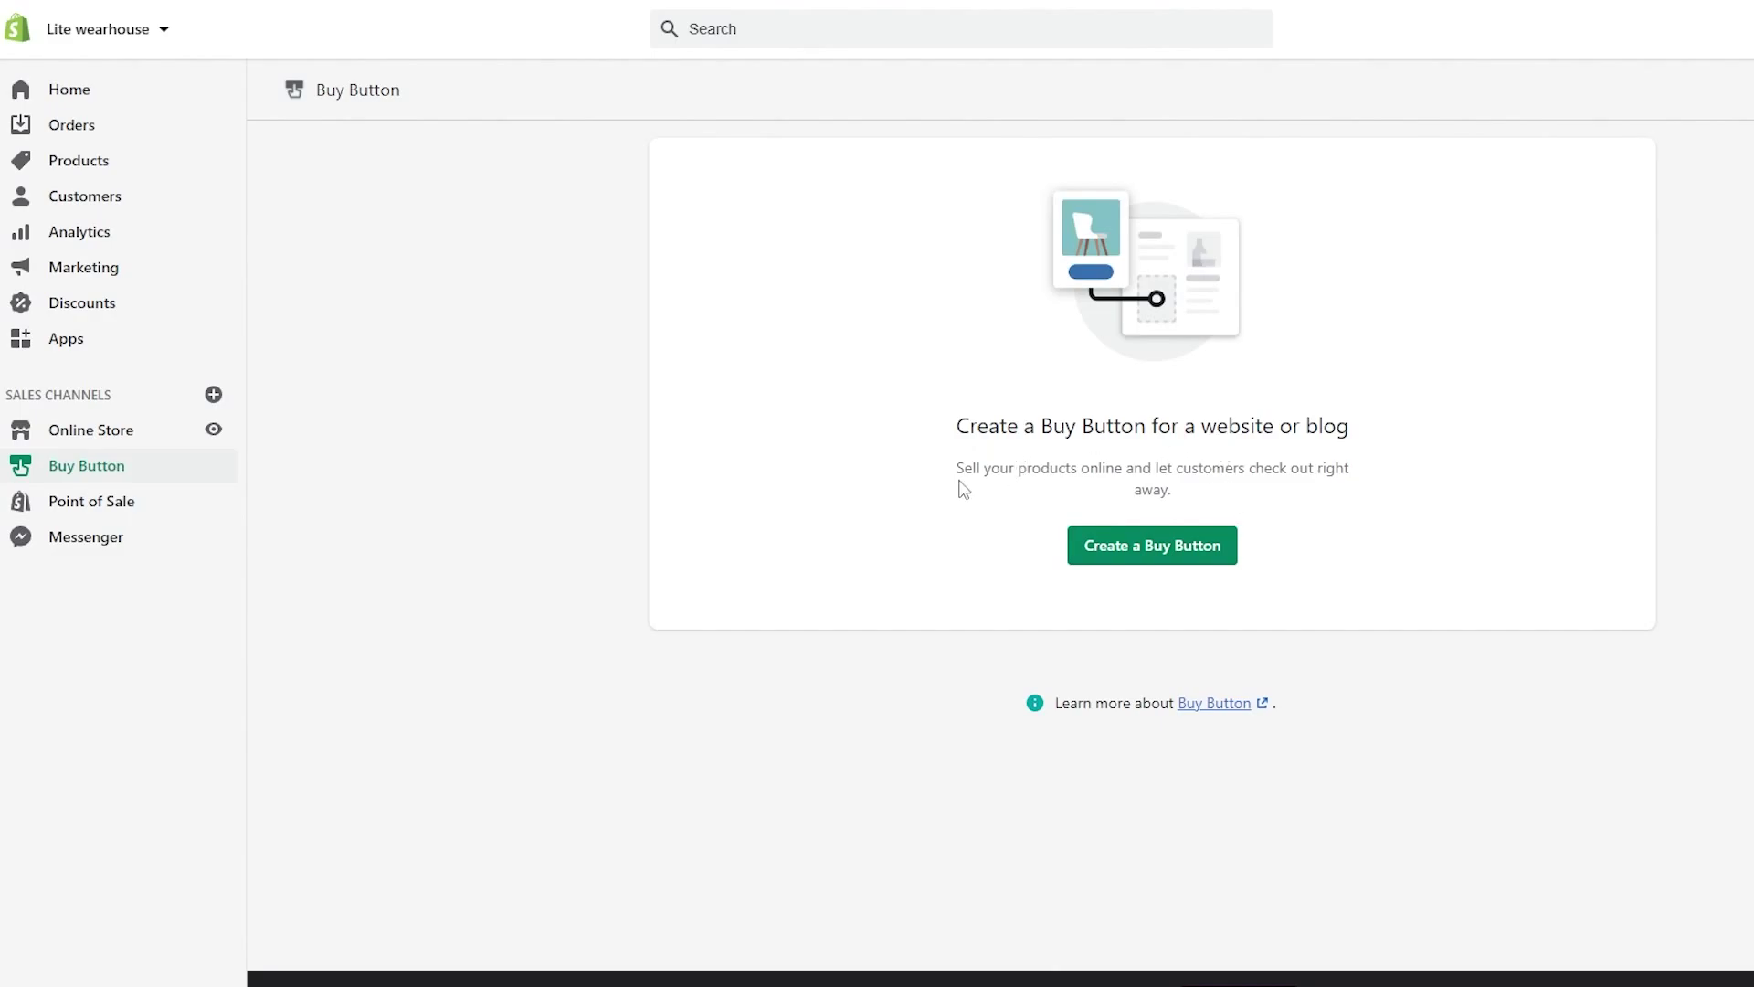
{"action": "left_click", "coordinate": [133, 503]}
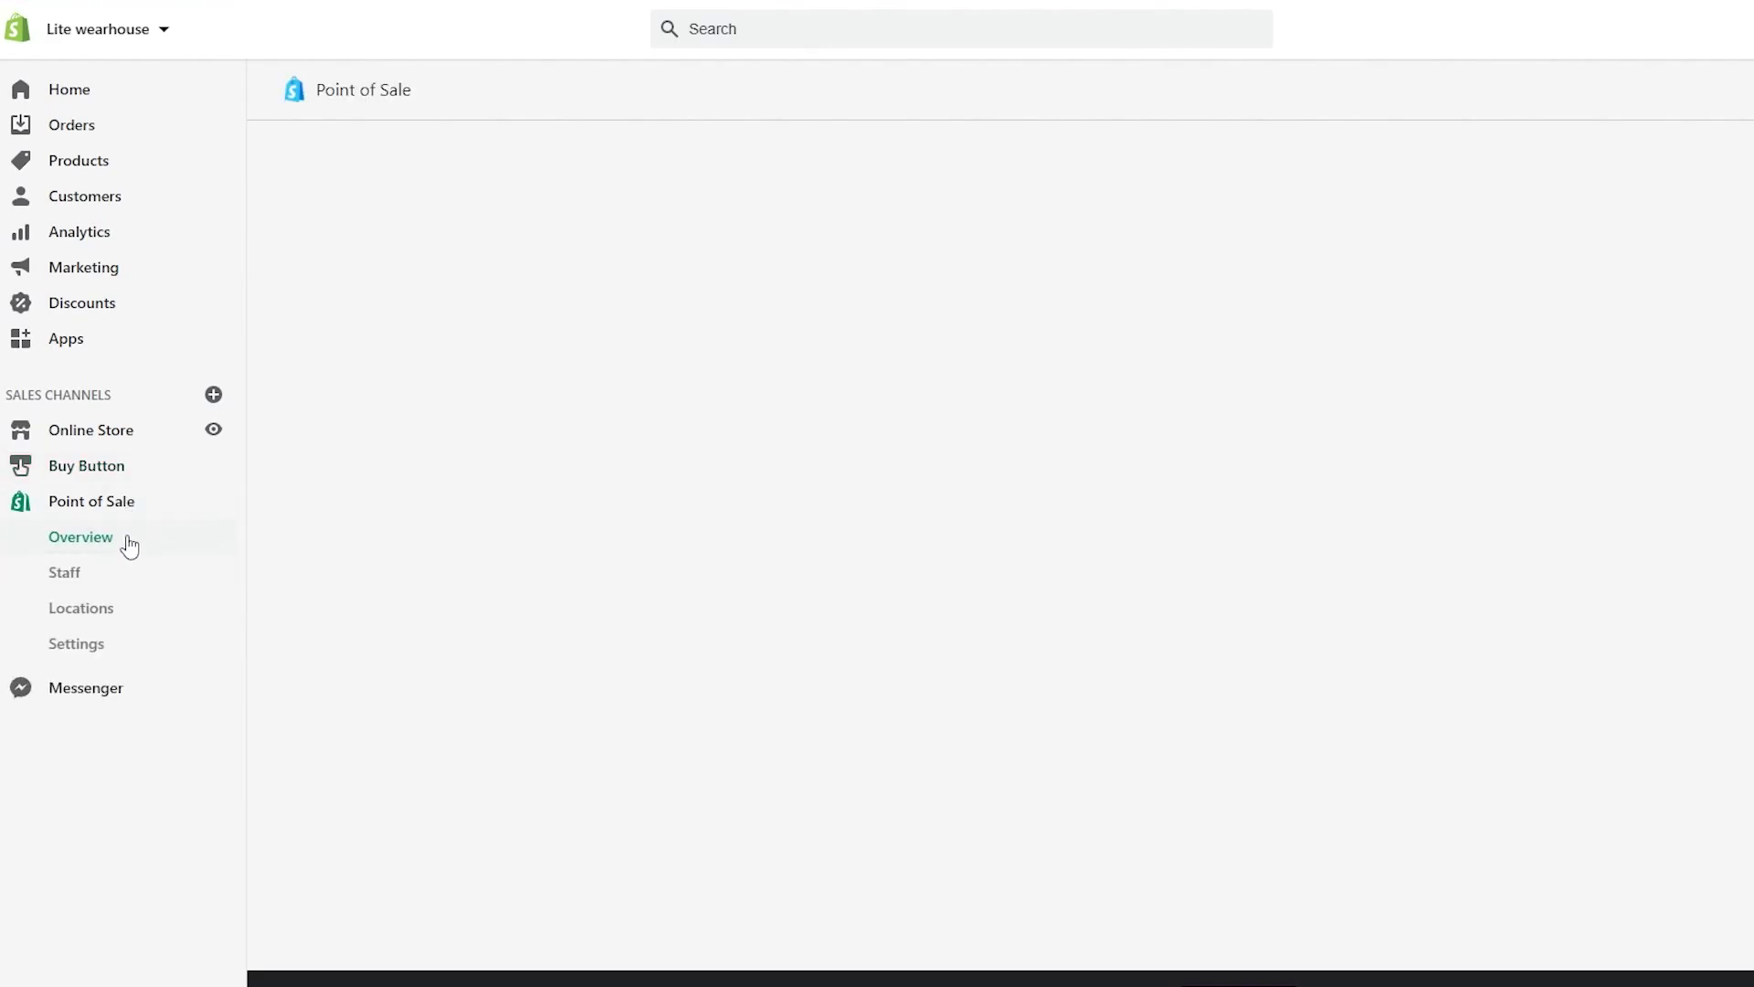
{"action": "left_click", "coordinate": [128, 539]}
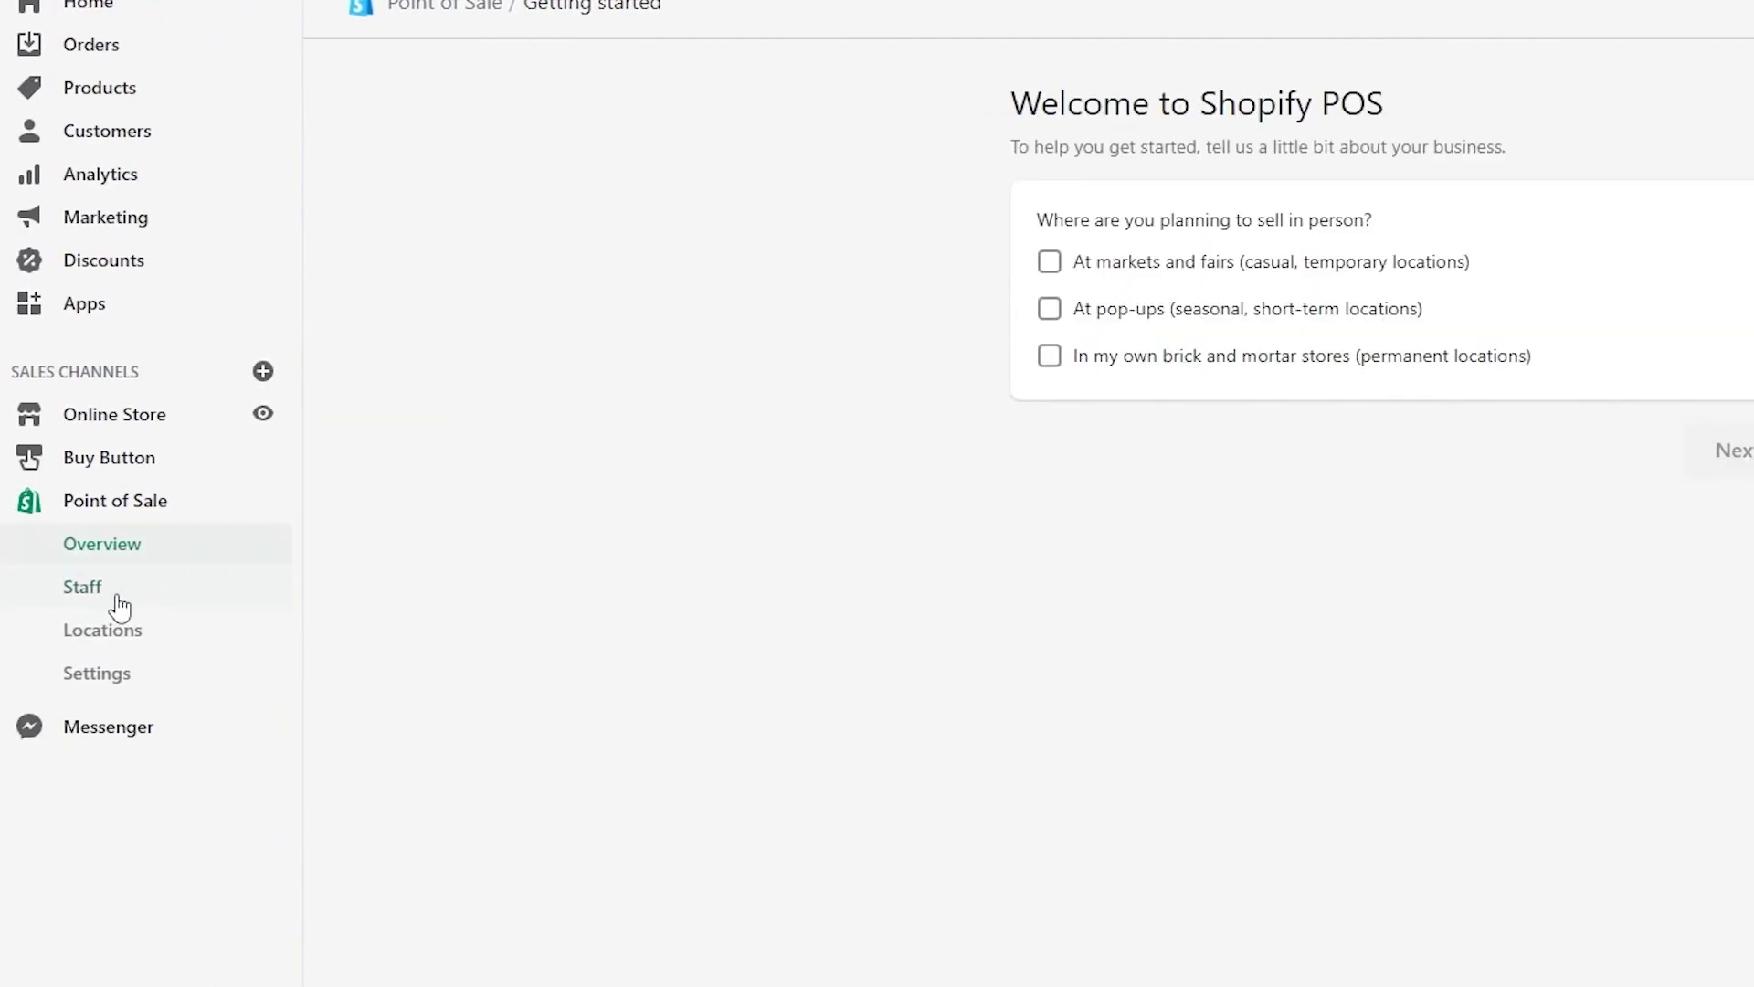
{"action": "left_click", "coordinate": [200, 600]}
{"action": "left_click", "coordinate": [137, 722]}
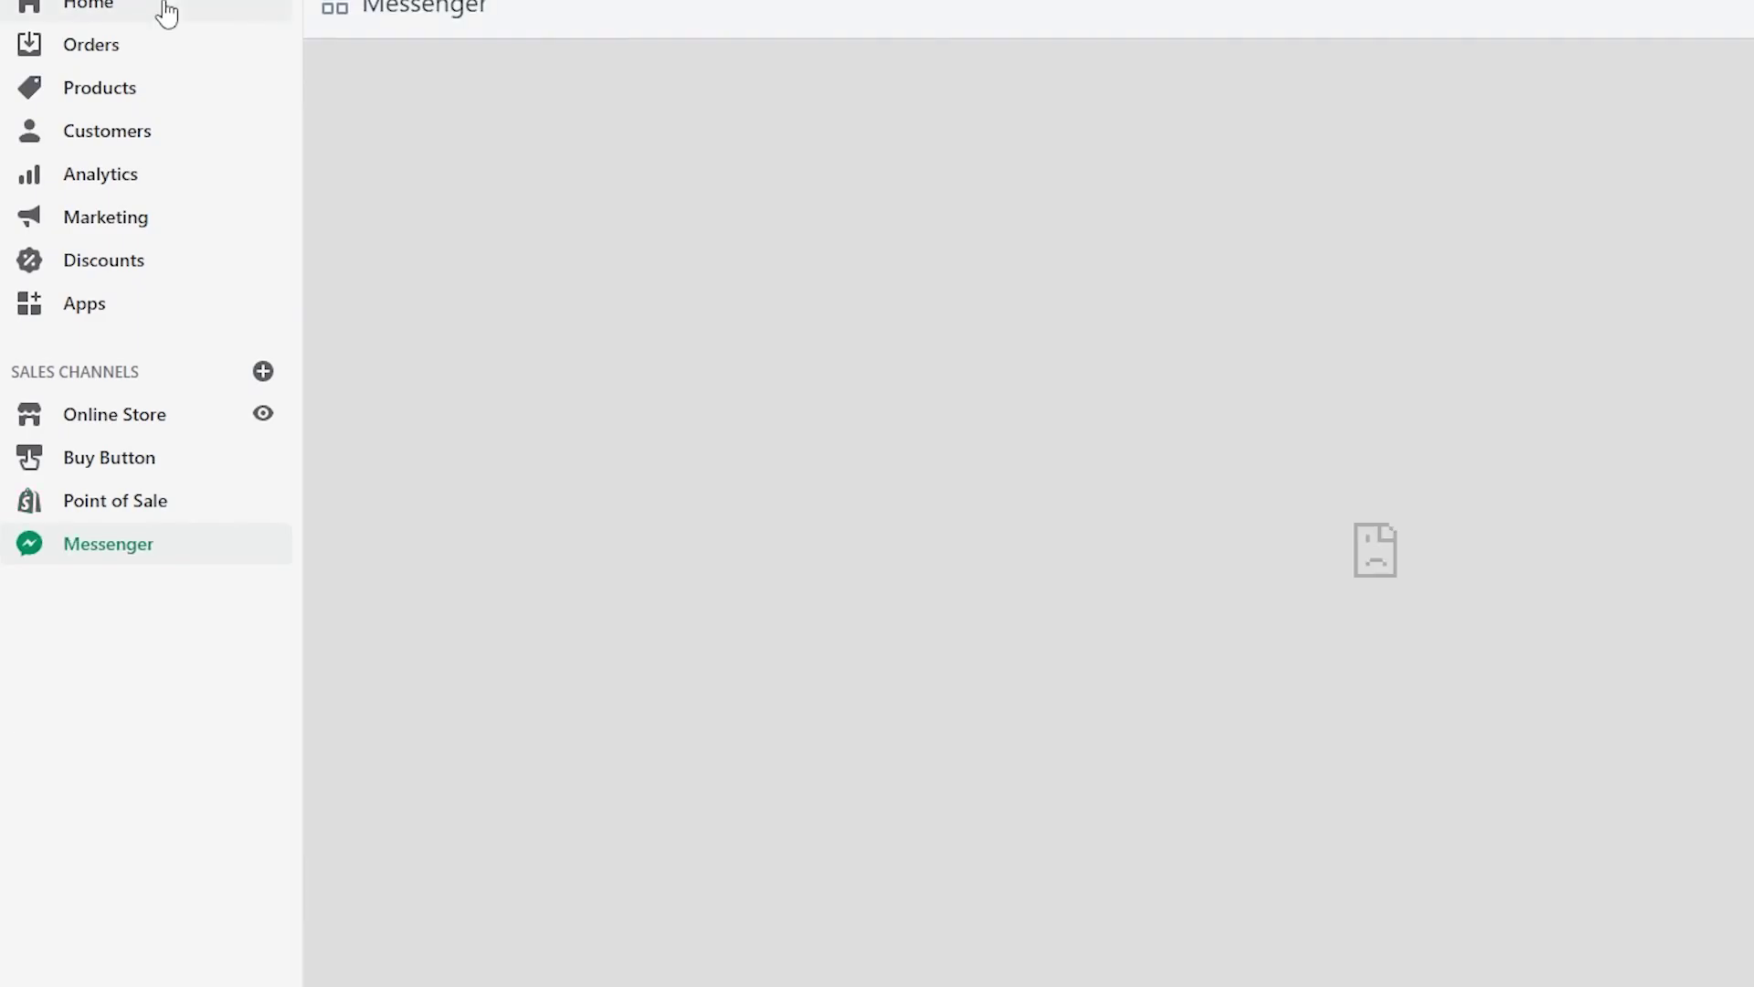
Step: Return to the Lite store's home page and look over its plan offer, setup guide and theme customization cards
{"action": "left_click", "coordinate": [166, 13]}
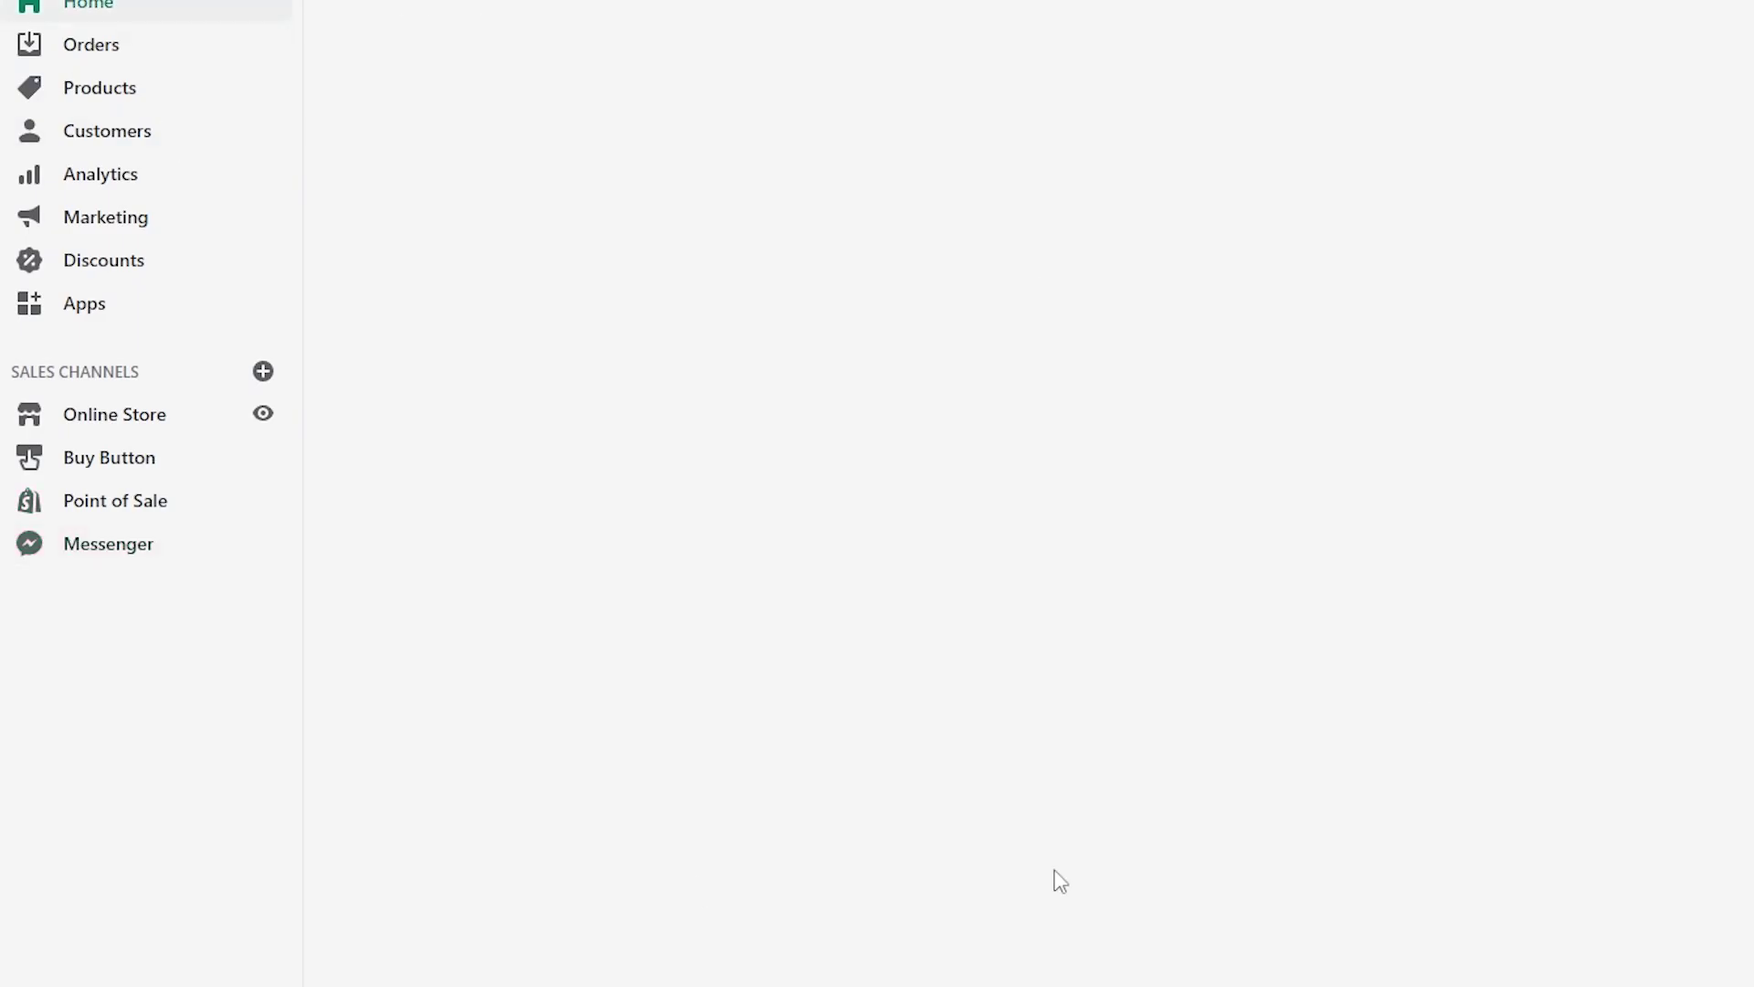
{"action": "scroll", "coordinate": [673, 473], "scroll_direction": "down", "scroll_amount": 4}
{"action": "scroll", "coordinate": [673, 473], "scroll_direction": "up", "scroll_amount": 4}
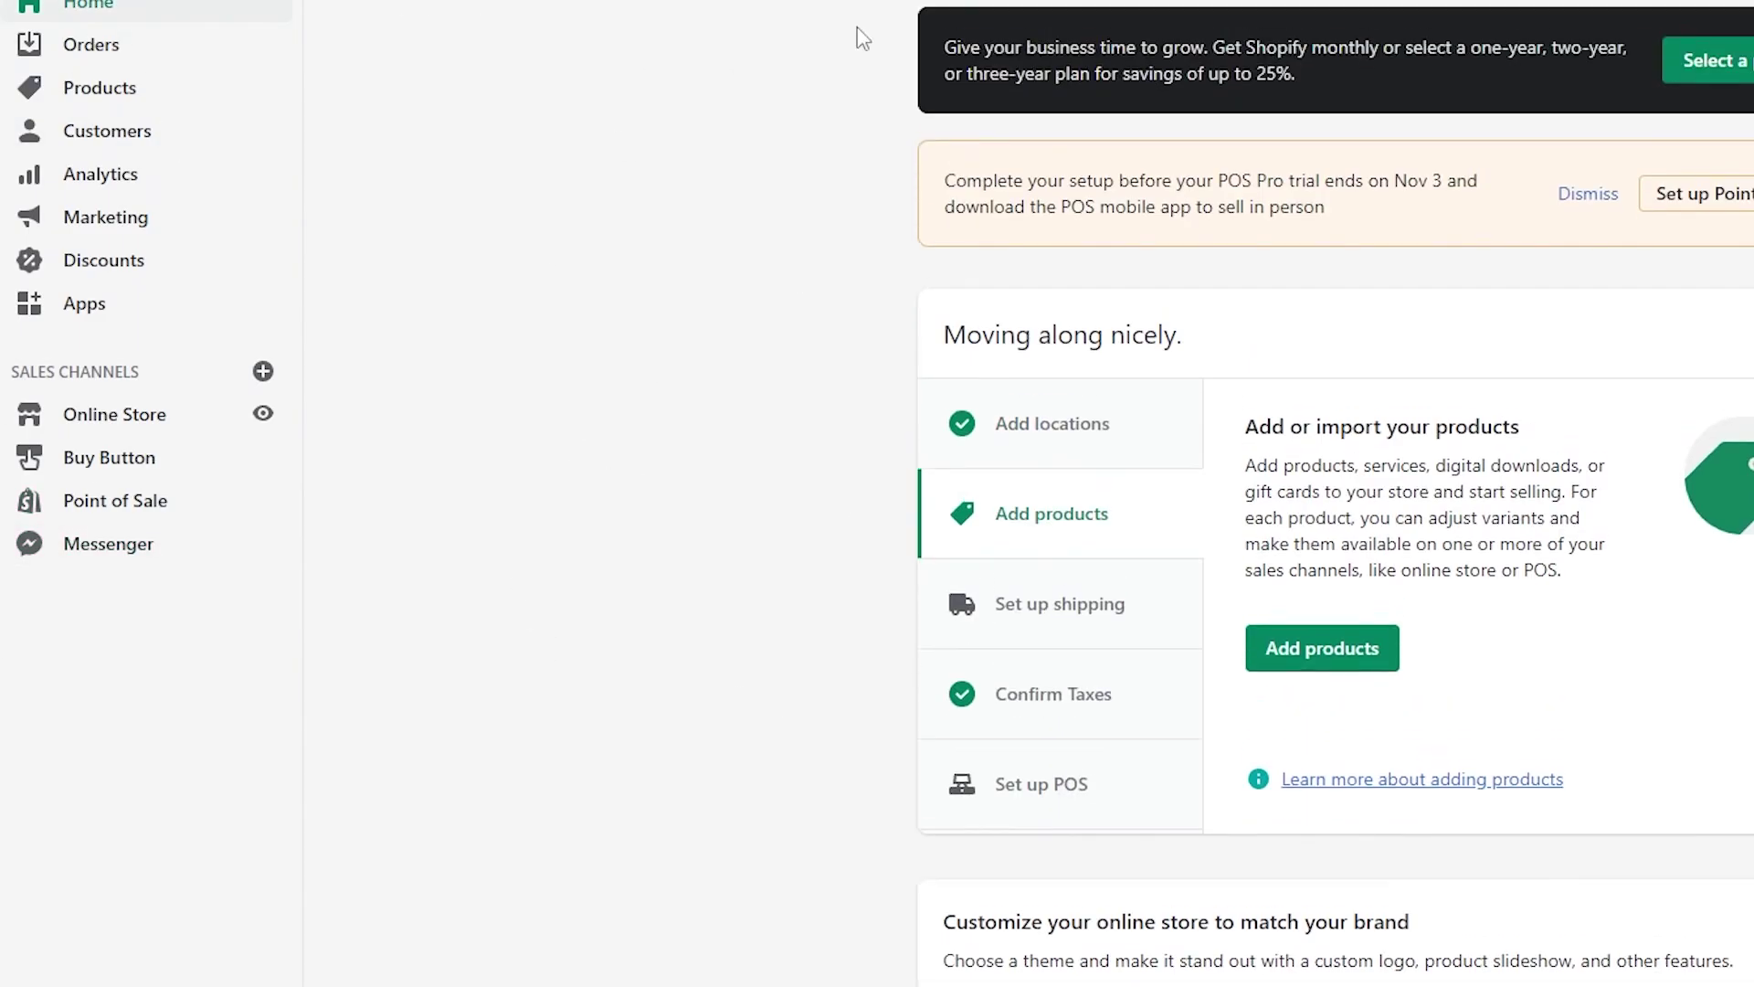
{"action": "scroll", "coordinate": [520, 474], "scroll_direction": "down", "scroll_amount": 5}
{"action": "scroll", "coordinate": [683, 481], "scroll_direction": "up", "scroll_amount": 5}
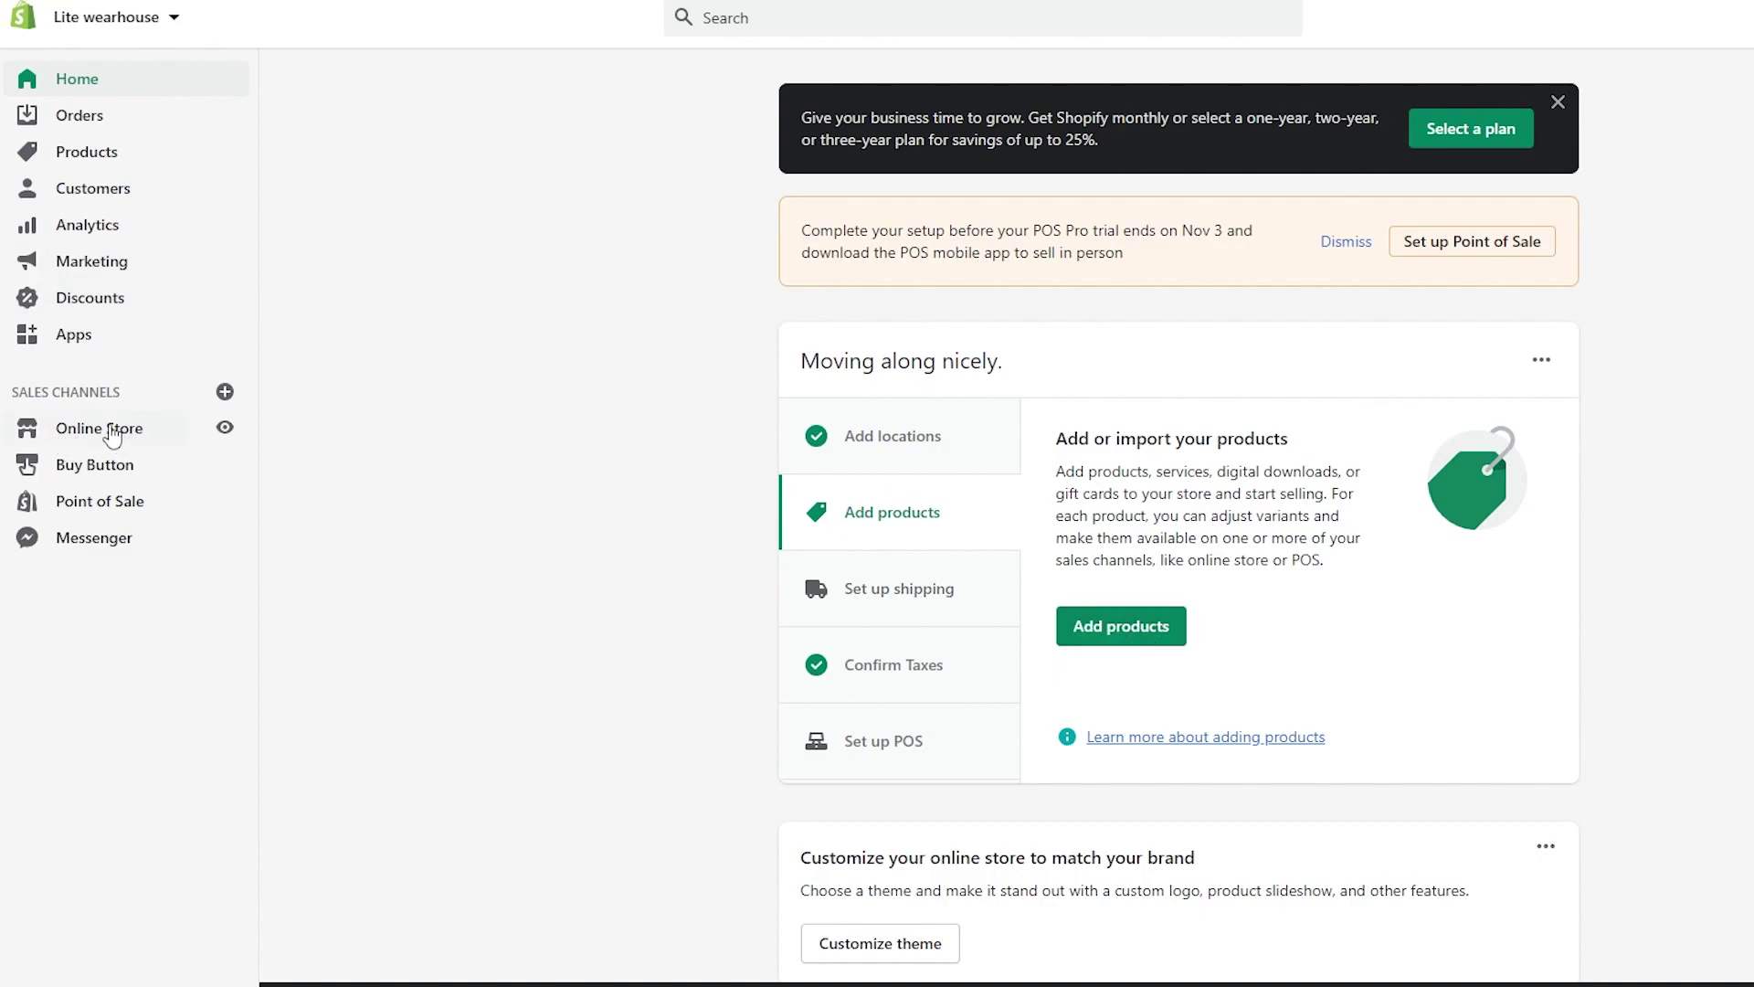
Step: Open the new product form, look through its sections down to inventory and shipping, and leave it without saving
{"action": "left_click", "coordinate": [1129, 635]}
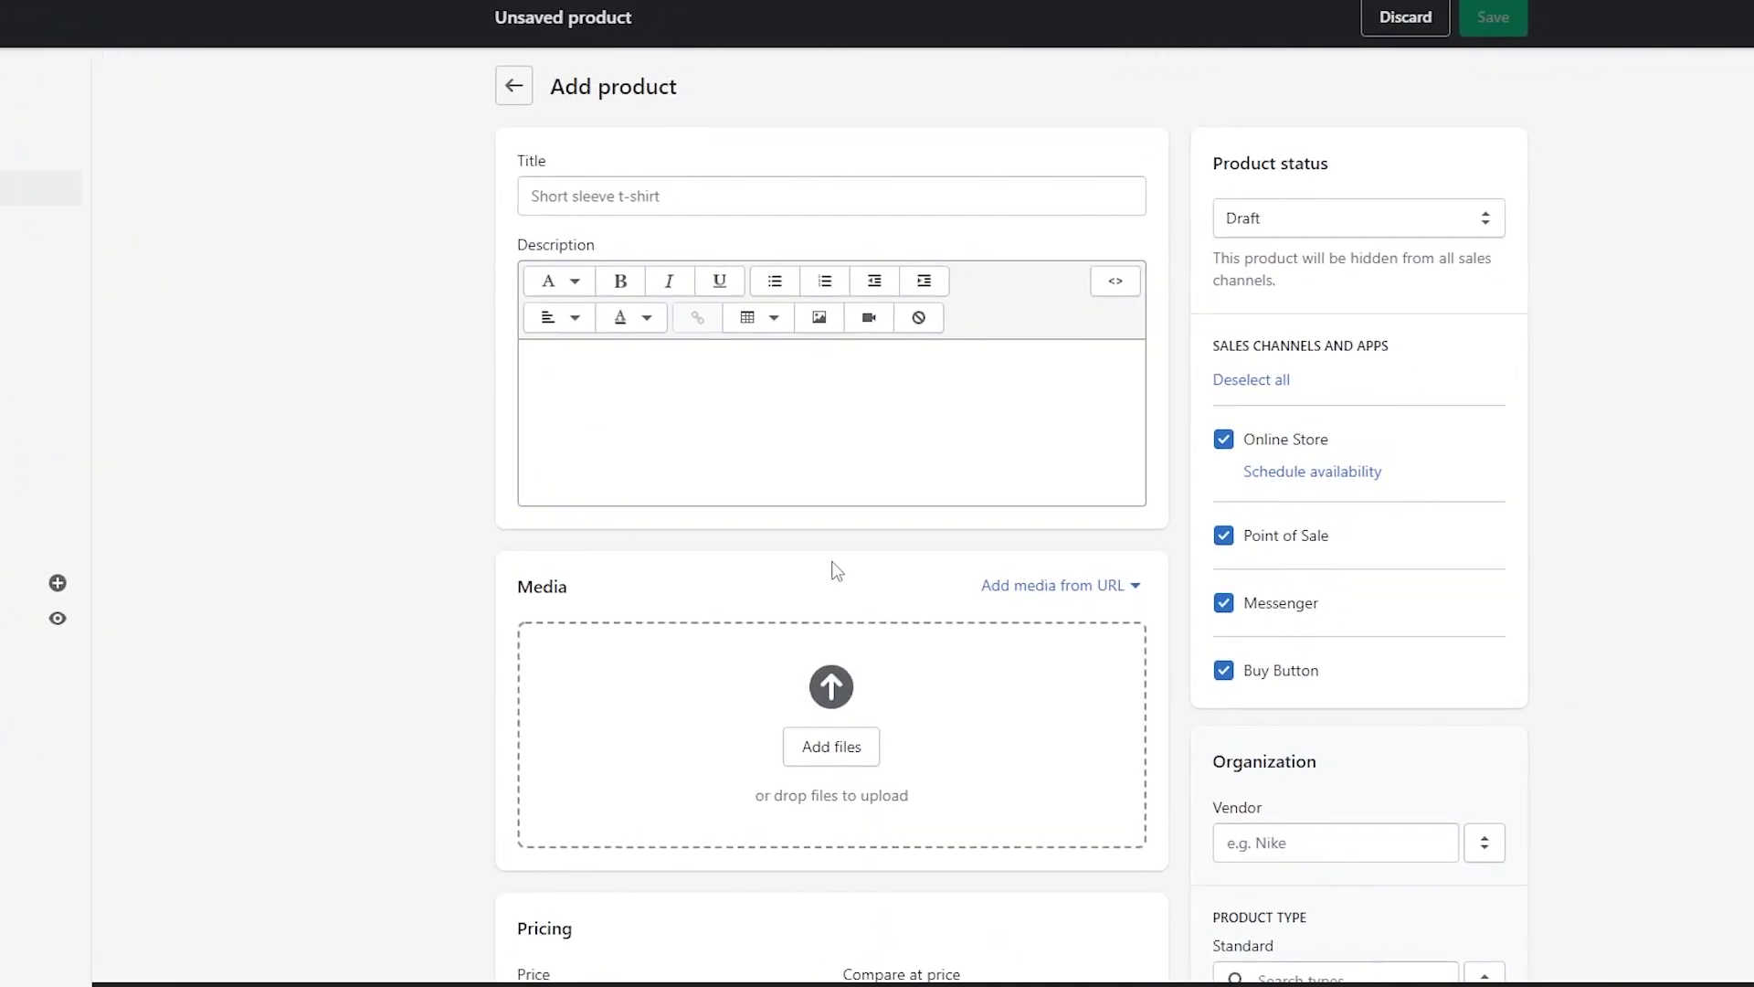
{"action": "scroll", "coordinate": [764, 572], "scroll_direction": "down", "scroll_amount": 10}
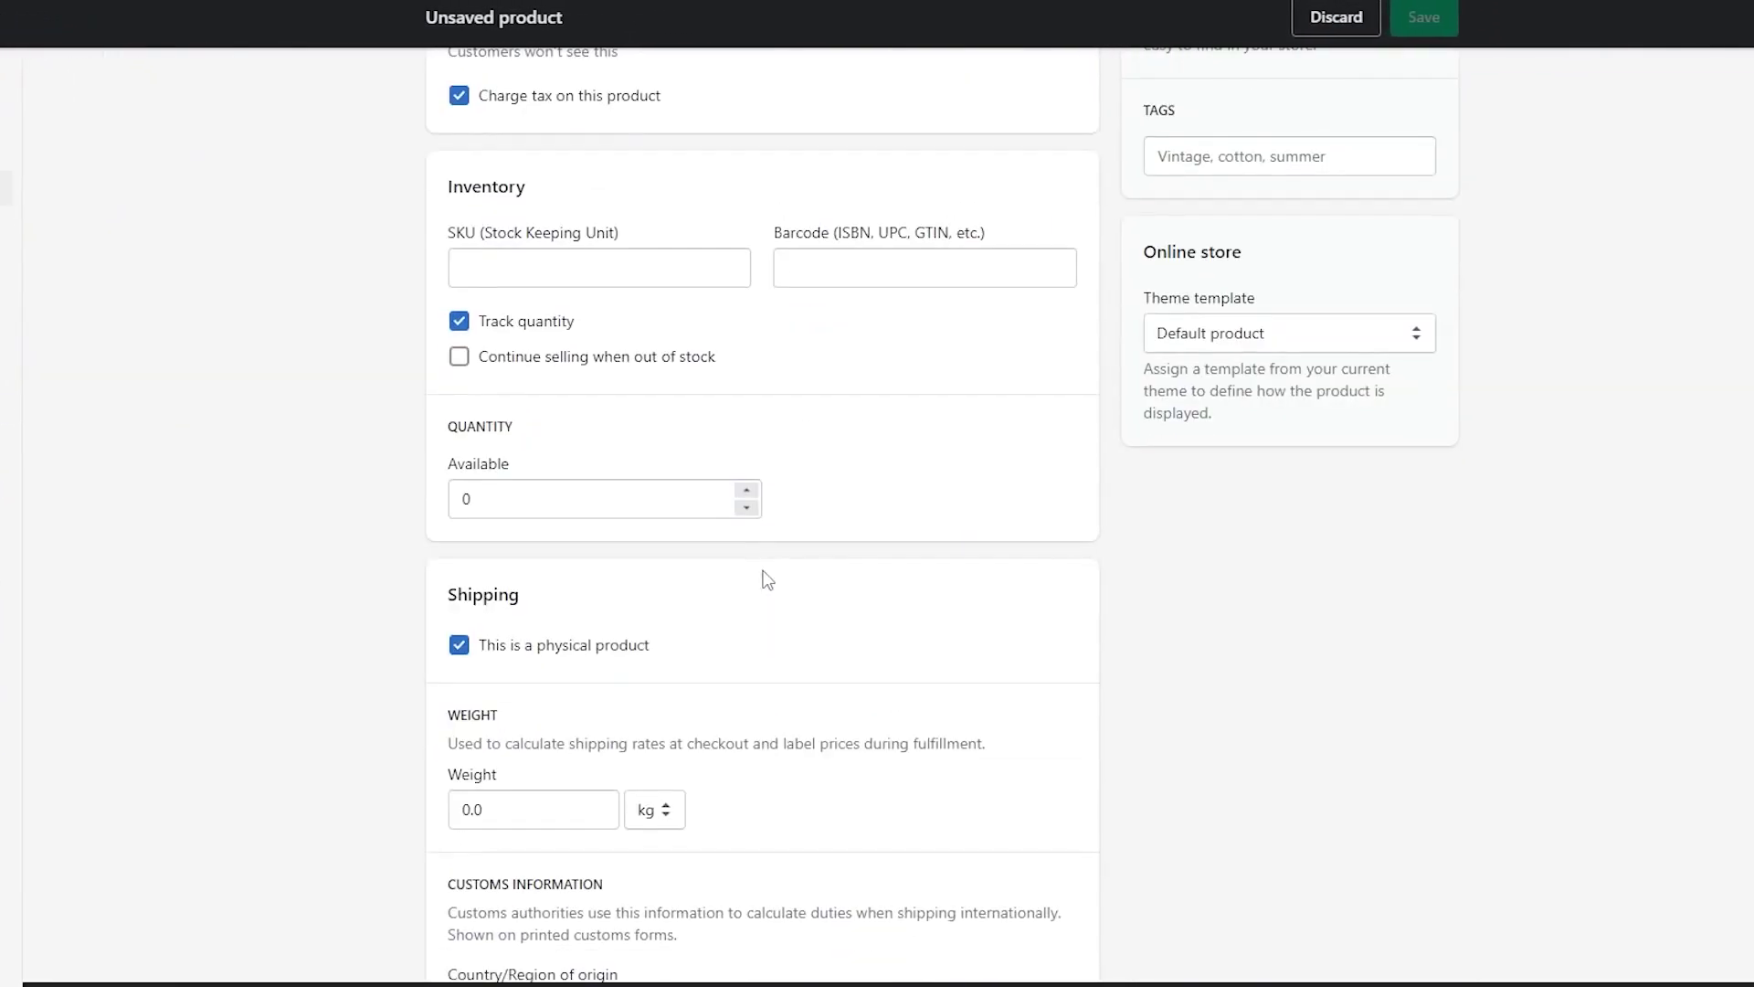
{"action": "scroll", "coordinate": [763, 572], "scroll_direction": "down", "scroll_amount": 7}
{"action": "scroll", "coordinate": [763, 567], "scroll_direction": "up", "scroll_amount": 11}
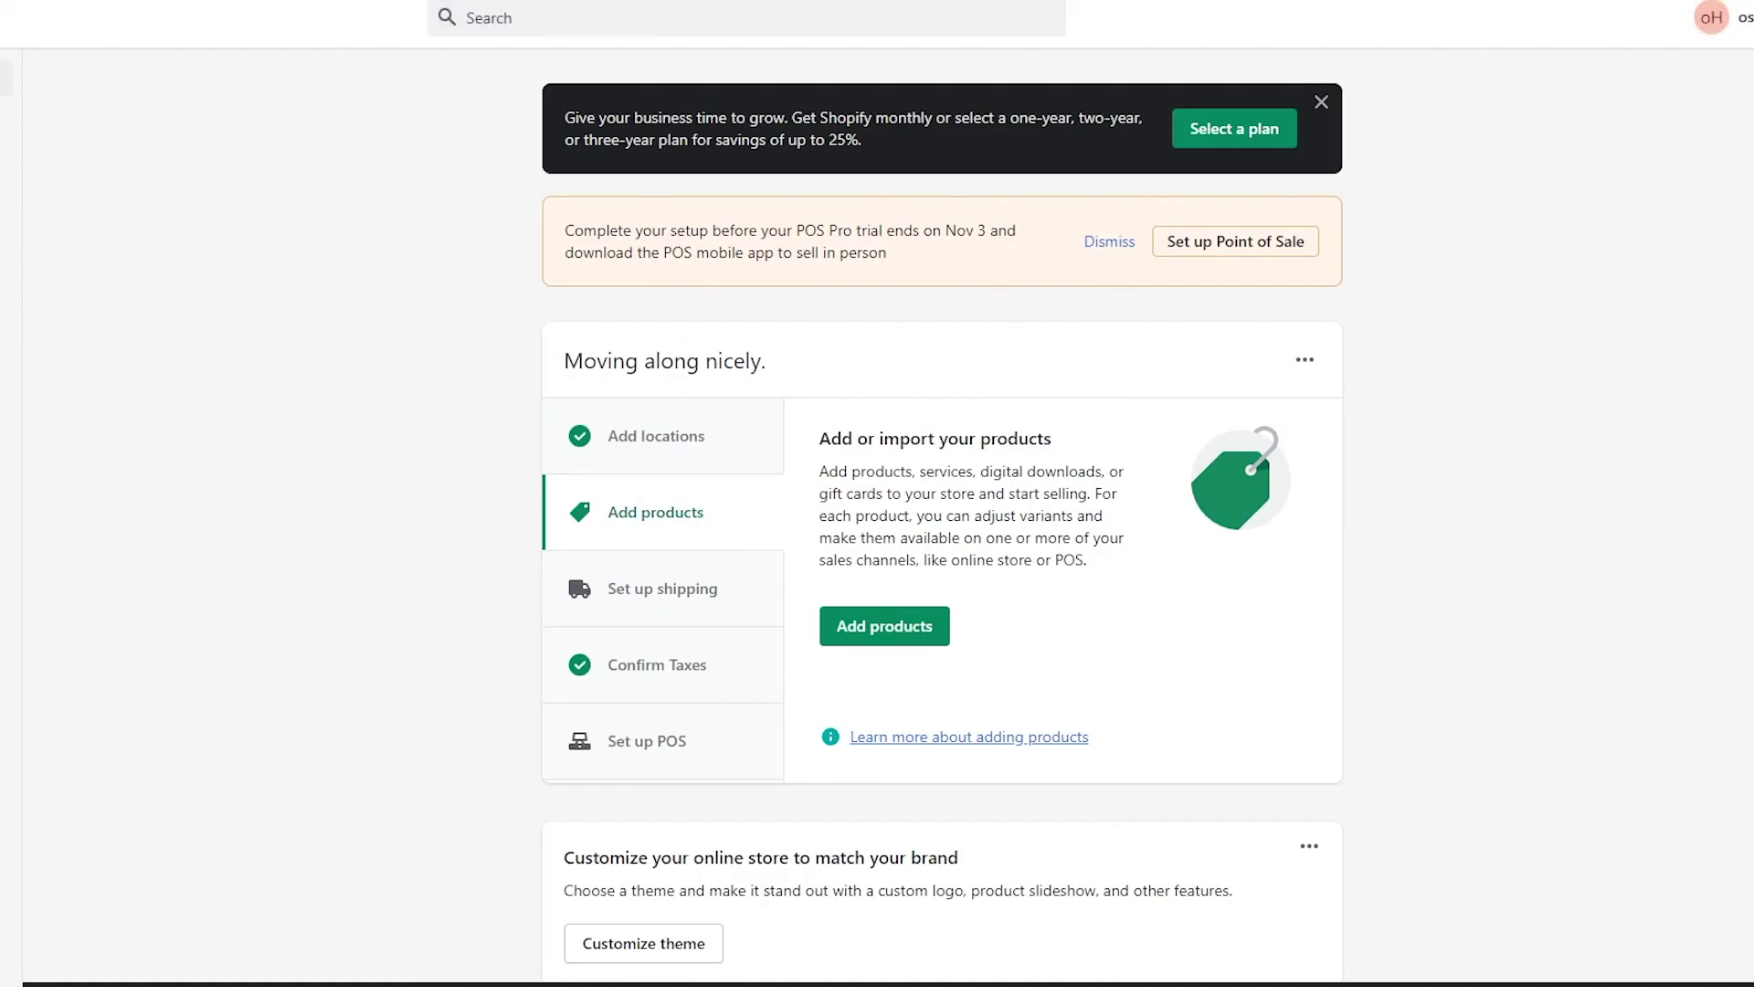
Step: Show the installed and recommended apps of the Anonymoustore362 store and open its Oberlo app
{"action": "left_click", "coordinate": [35, 333]}
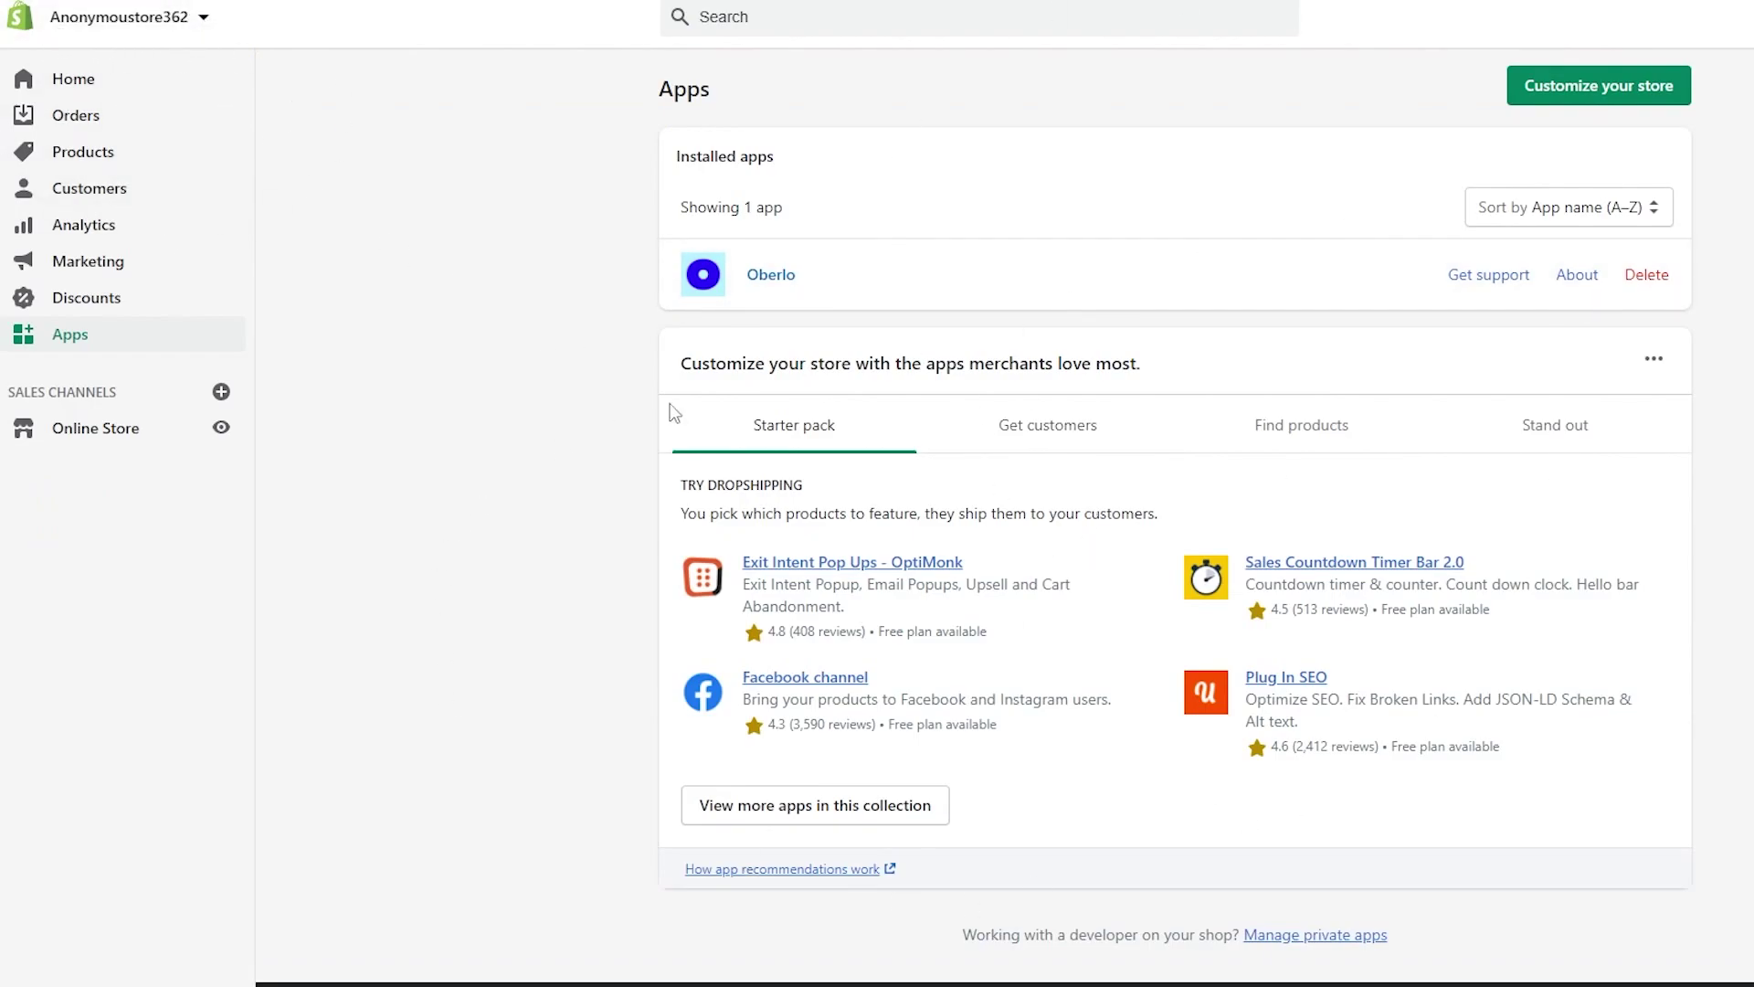
{"action": "scroll", "coordinate": [1113, 398], "scroll_direction": "down", "scroll_amount": 1}
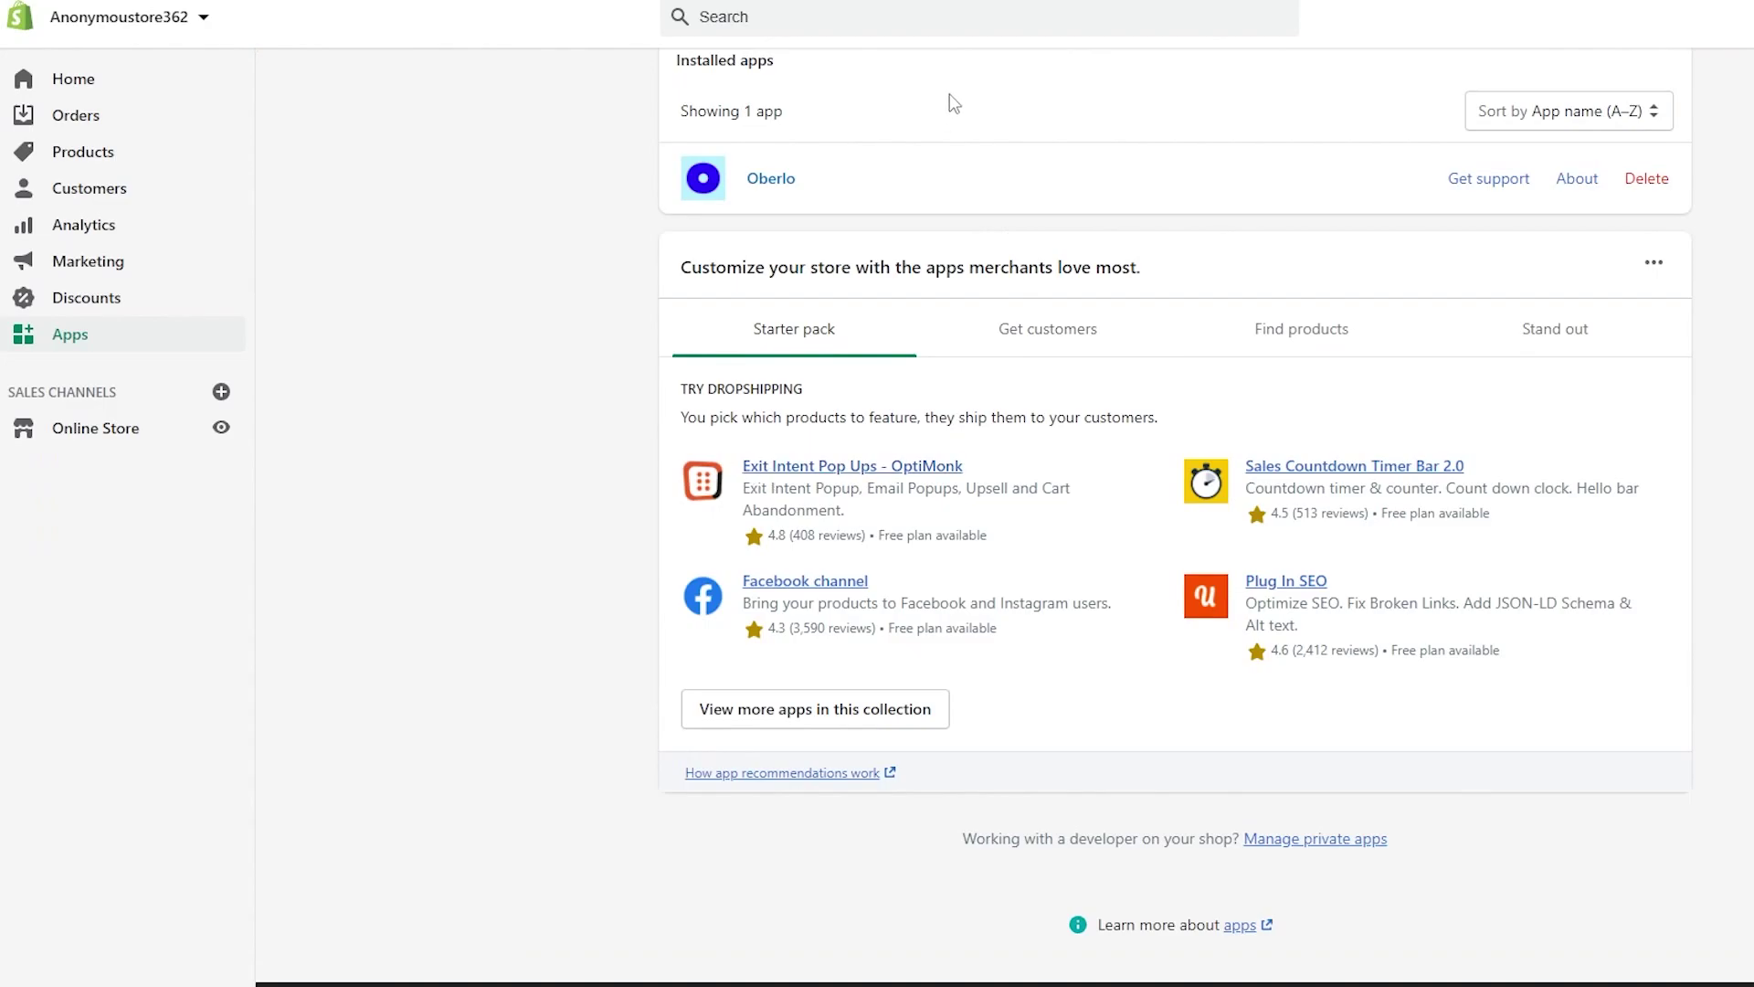
{"action": "left_click", "coordinate": [772, 179]}
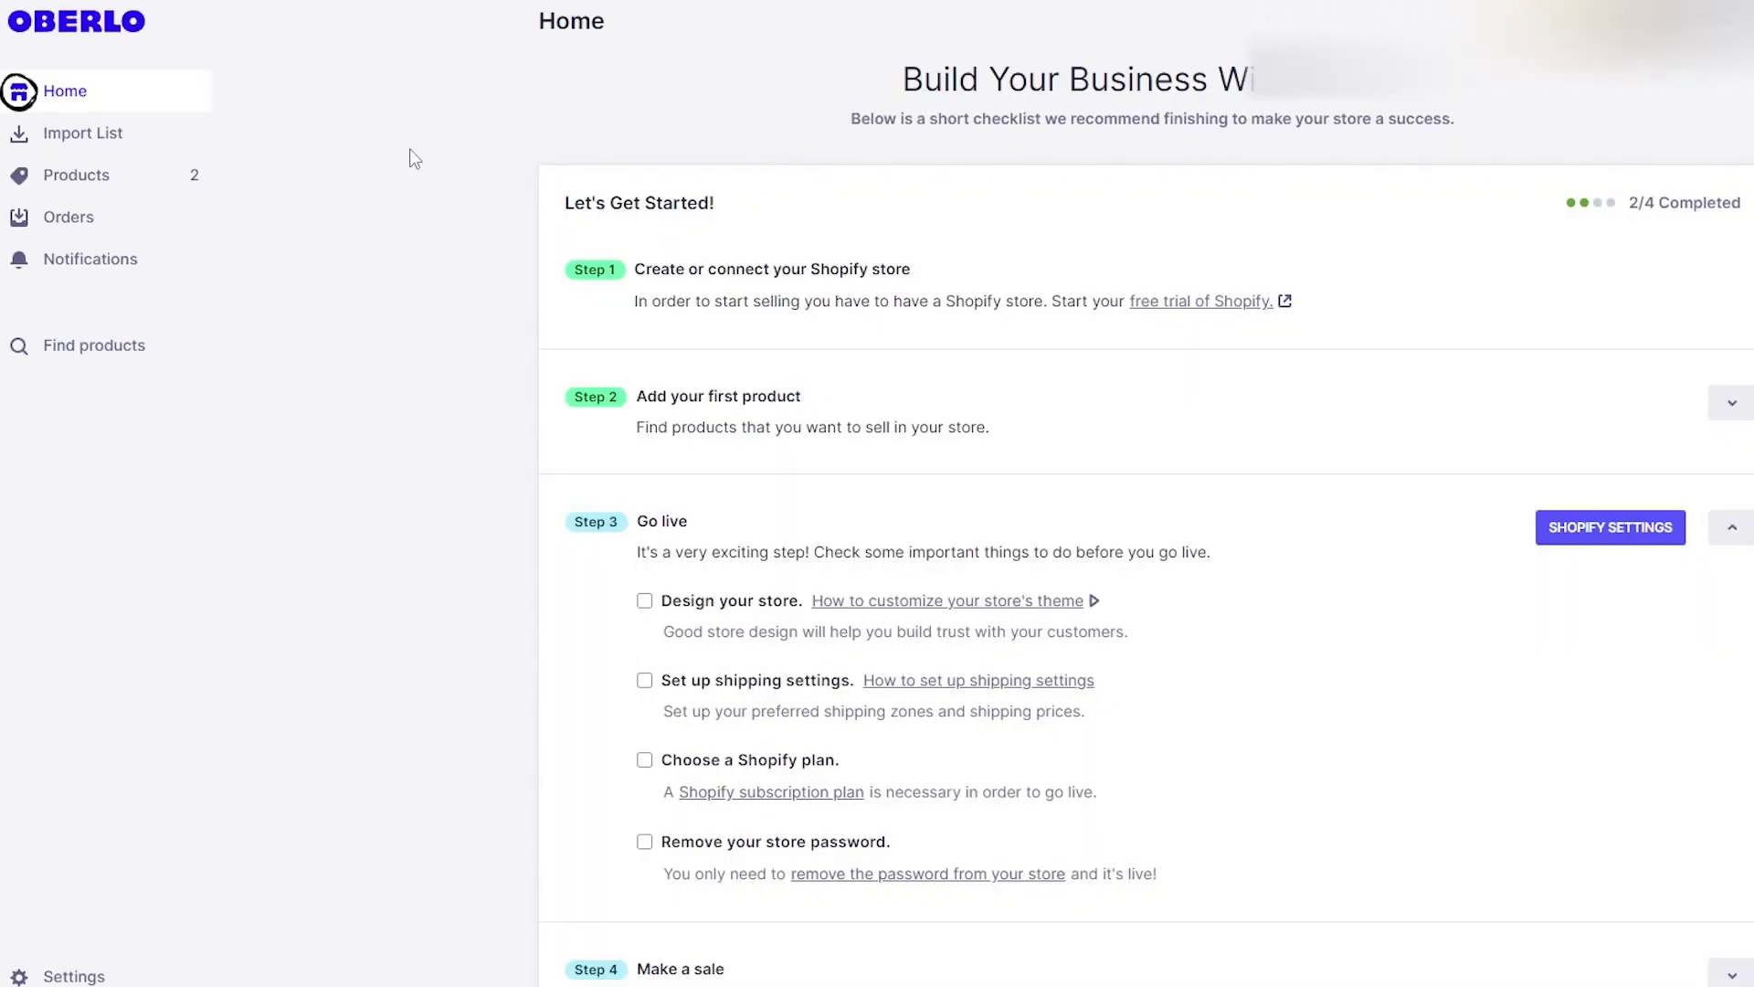
Step: Browse Oberlo's AliExpress products and add the Folding Pet Dog Carrier Pad from Product Watch to the import list
{"action": "left_click", "coordinate": [121, 345]}
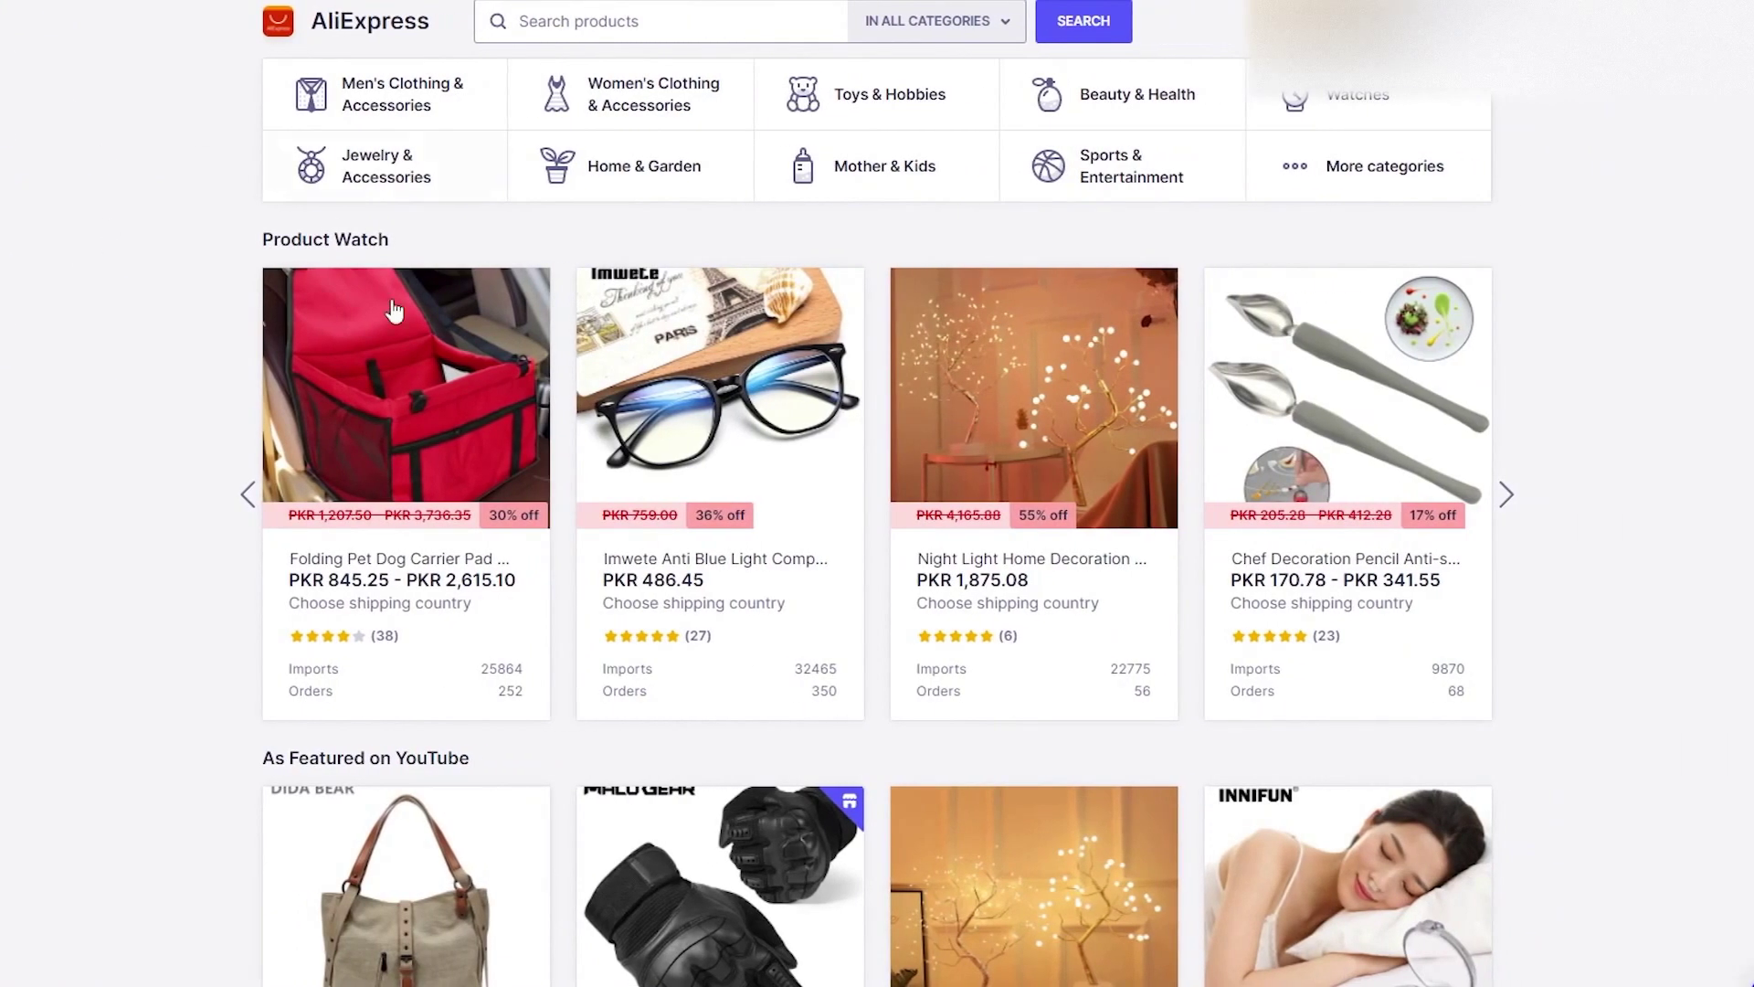
{"action": "scroll", "coordinate": [1005, 593], "scroll_direction": "down", "scroll_amount": 2}
{"action": "scroll", "coordinate": [699, 618], "scroll_direction": "up", "scroll_amount": 2}
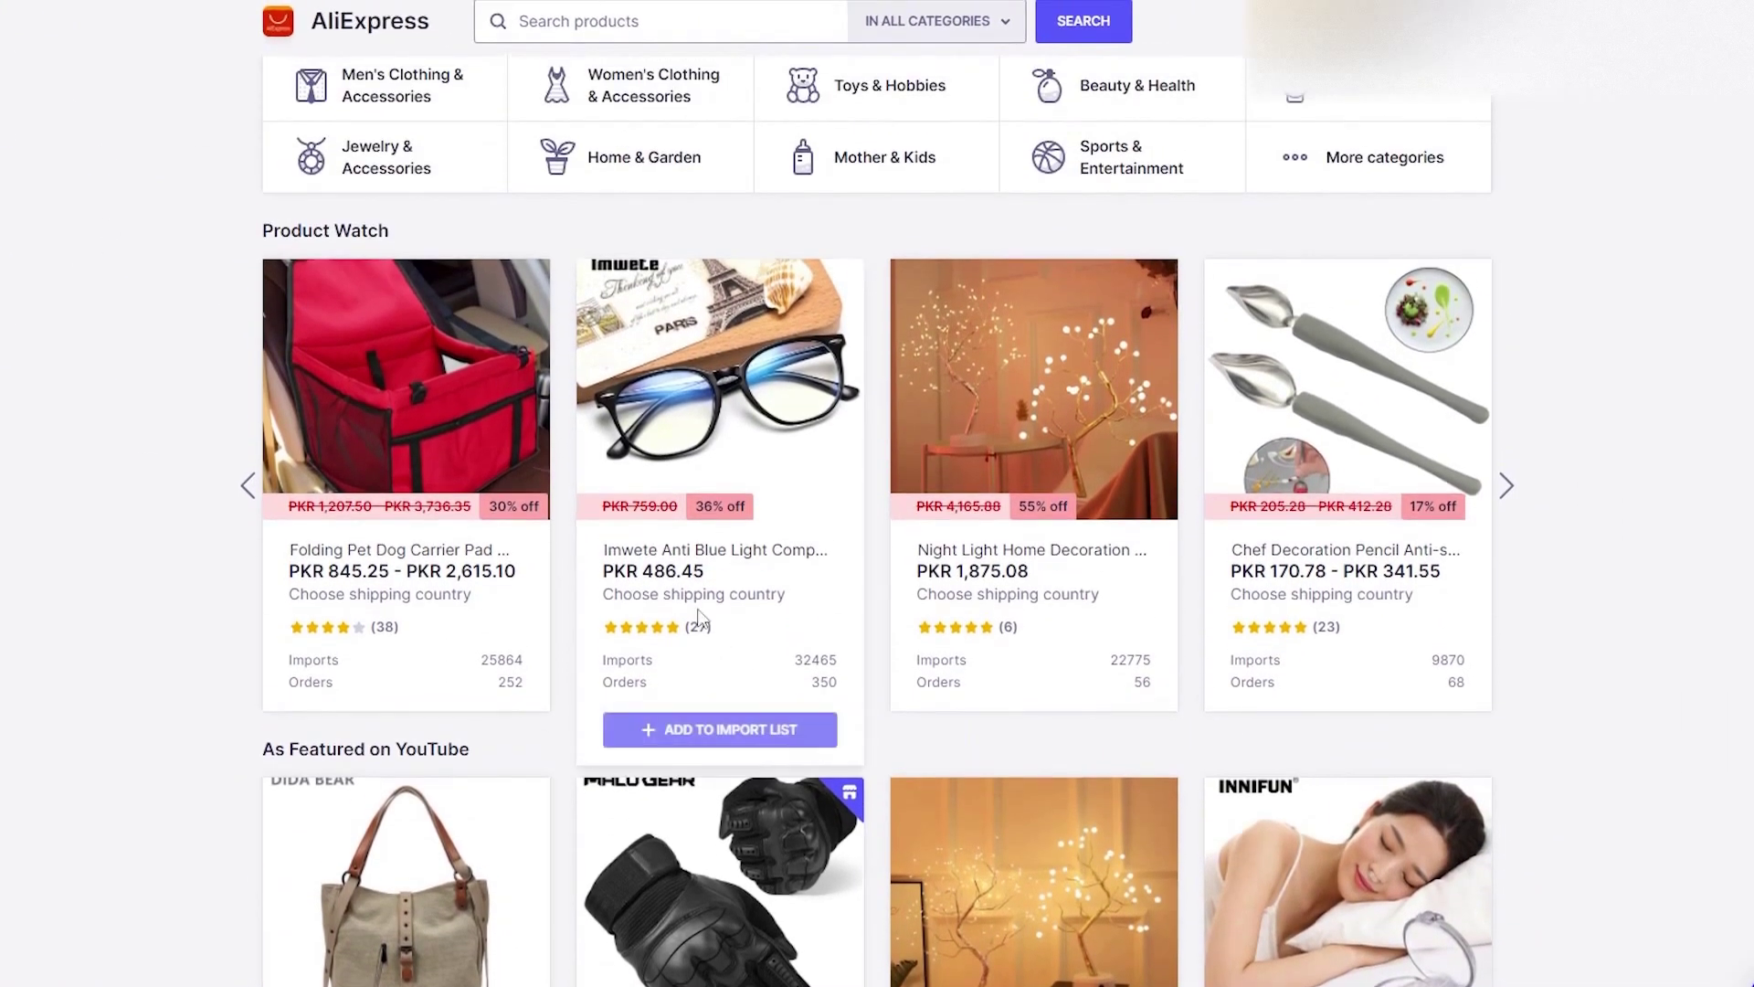
{"action": "scroll", "coordinate": [712, 626], "scroll_direction": "down", "scroll_amount": 3}
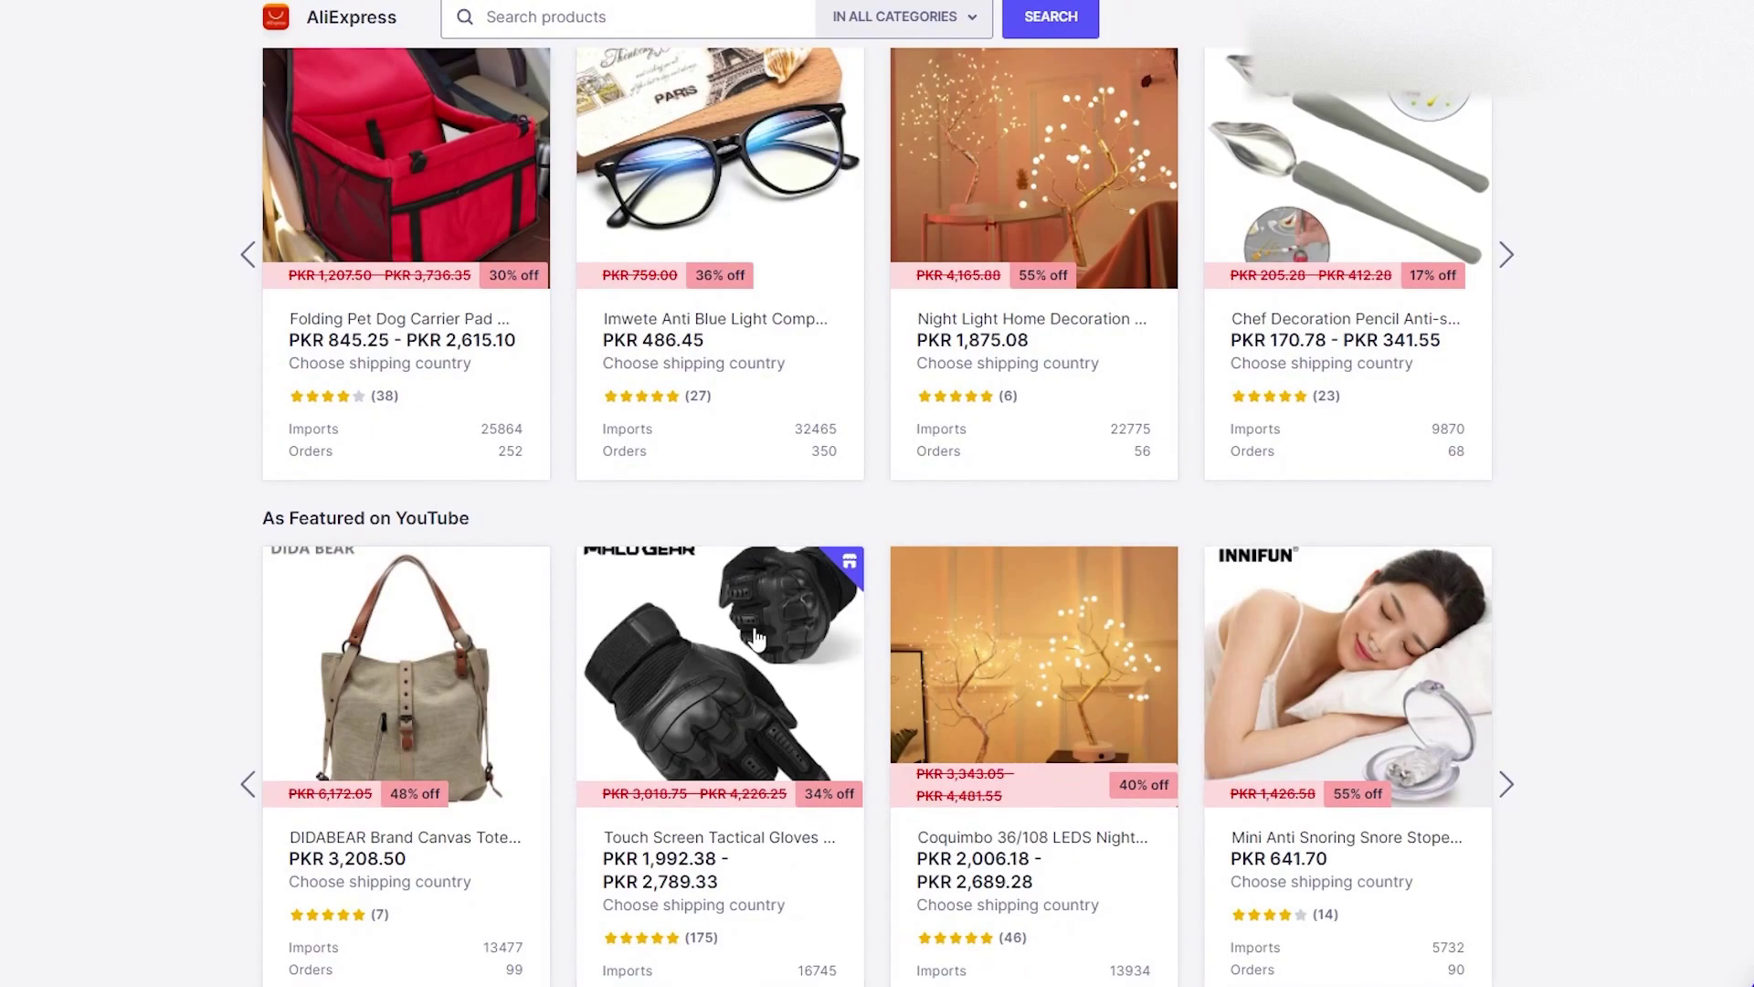
{"action": "scroll", "coordinate": [588, 374], "scroll_direction": "up", "scroll_amount": 3}
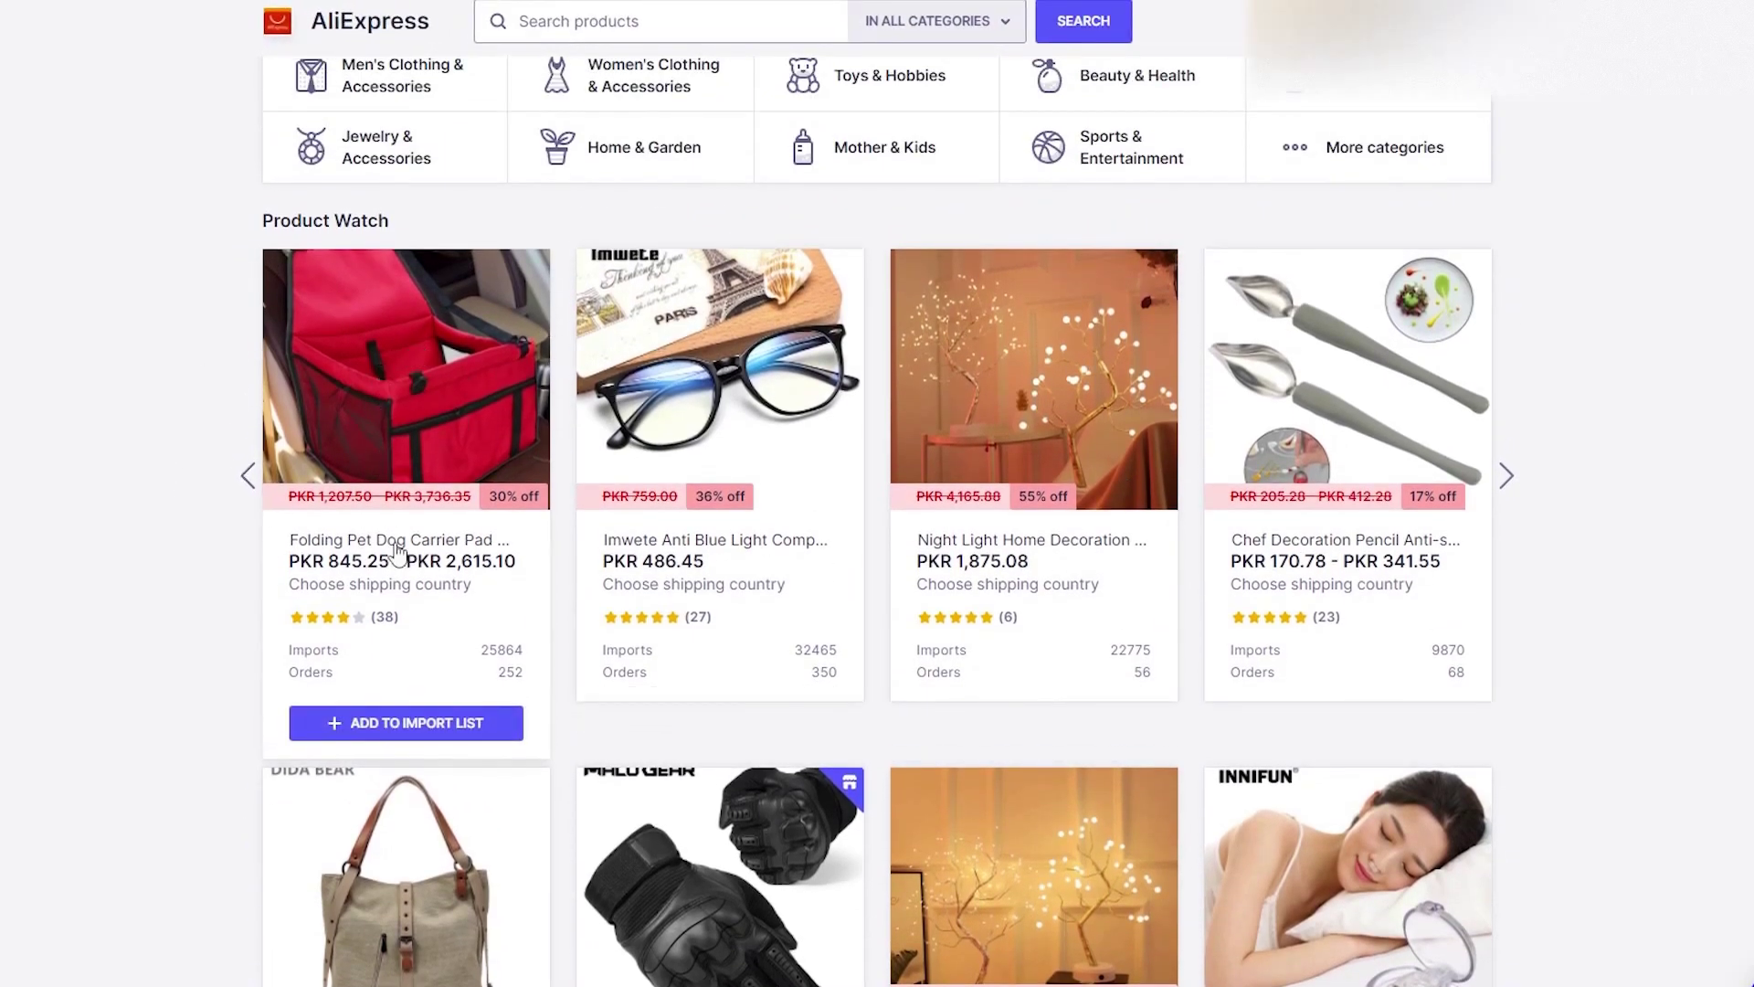
{"action": "left_click", "coordinate": [402, 724]}
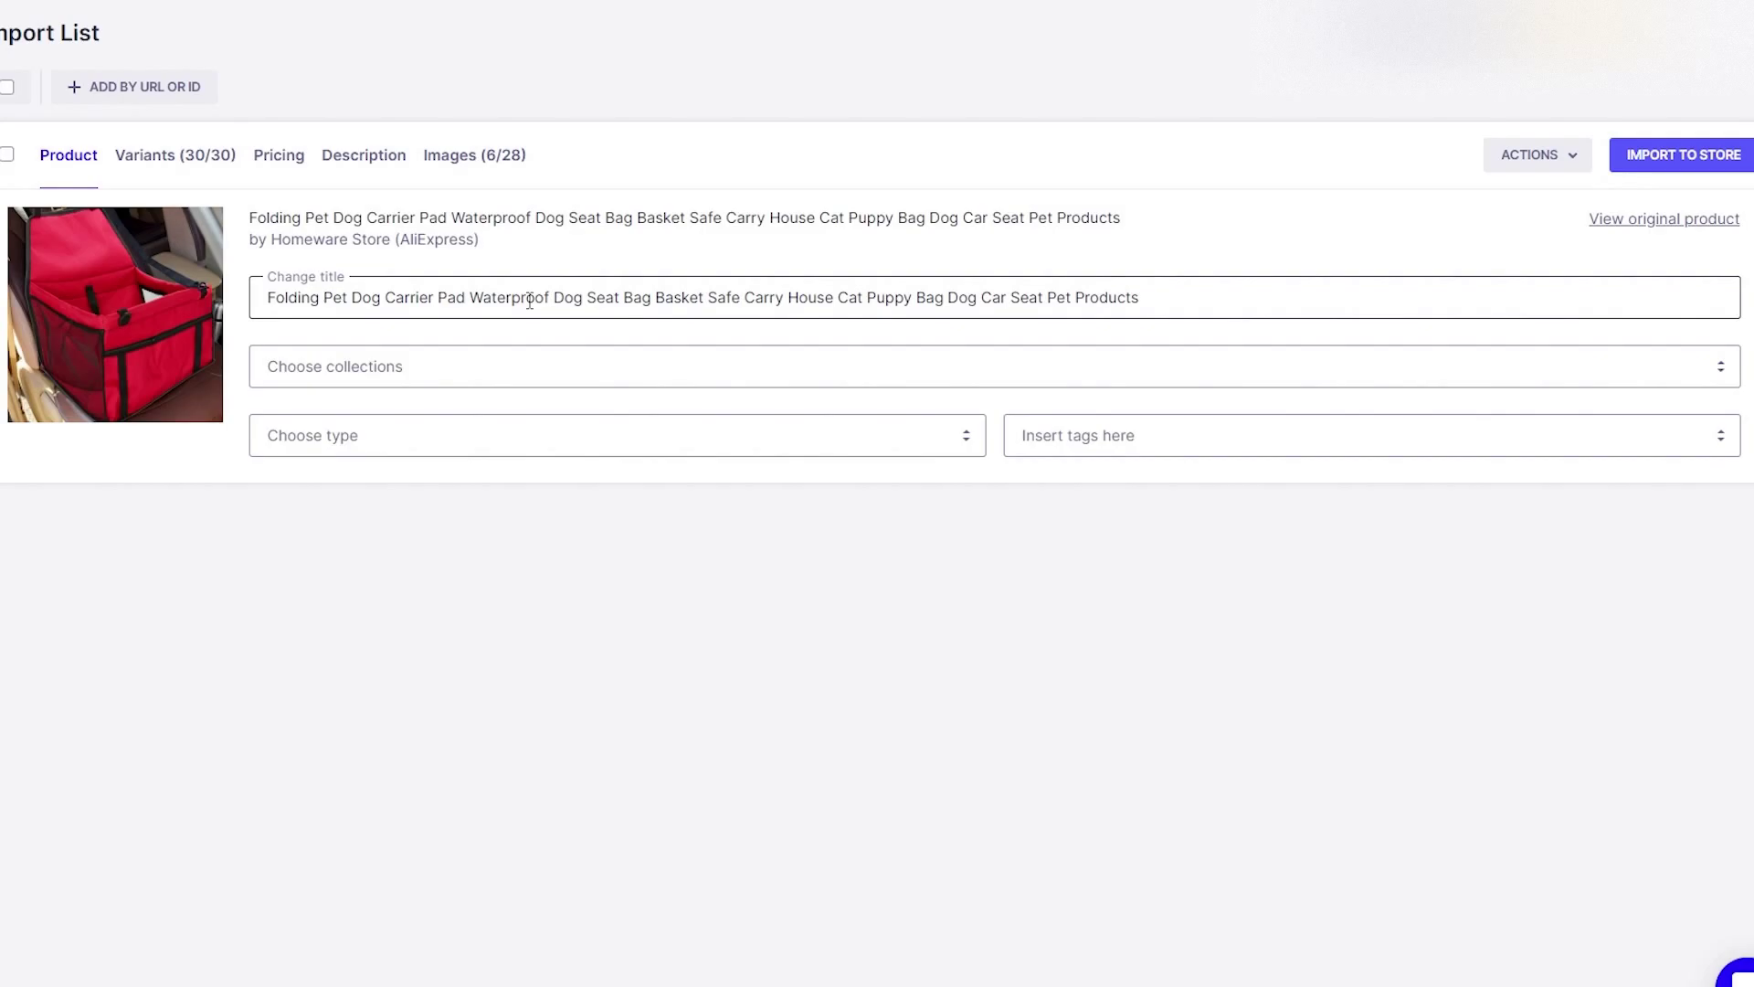
Step: Check the pet carrier's variants, pricing, description and images in the import list, and import it to the store
{"action": "left_click", "coordinate": [178, 157]}
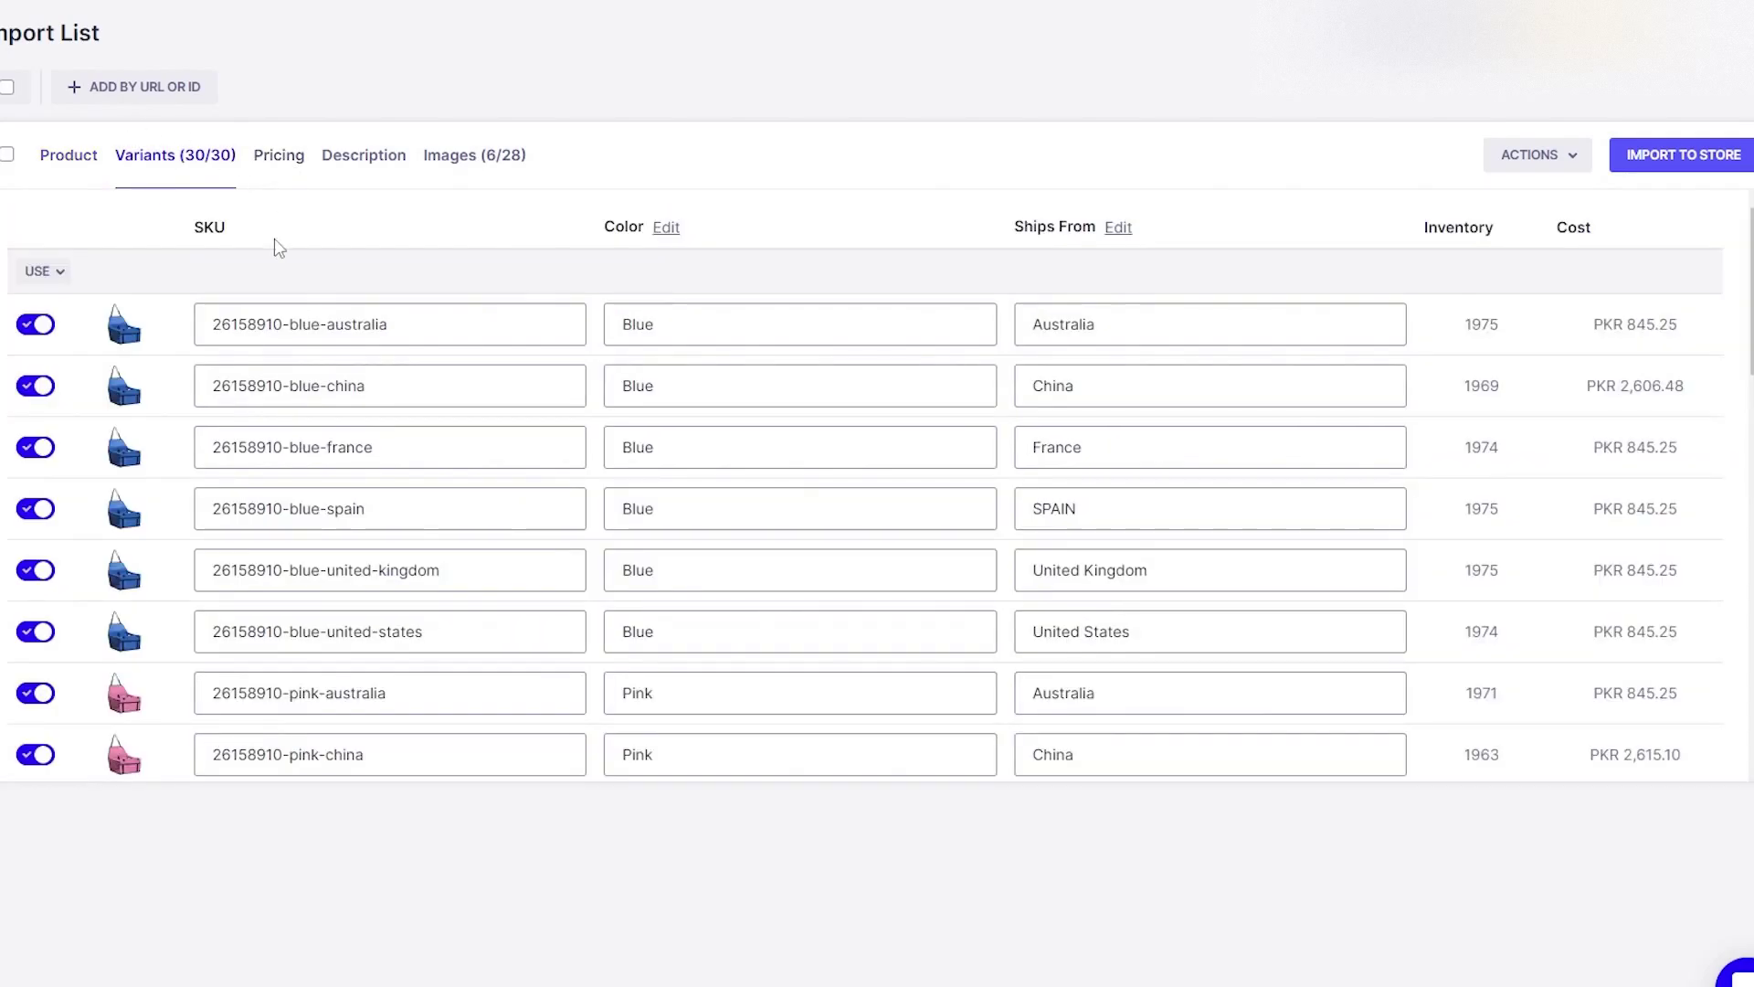
{"action": "left_click", "coordinate": [280, 167]}
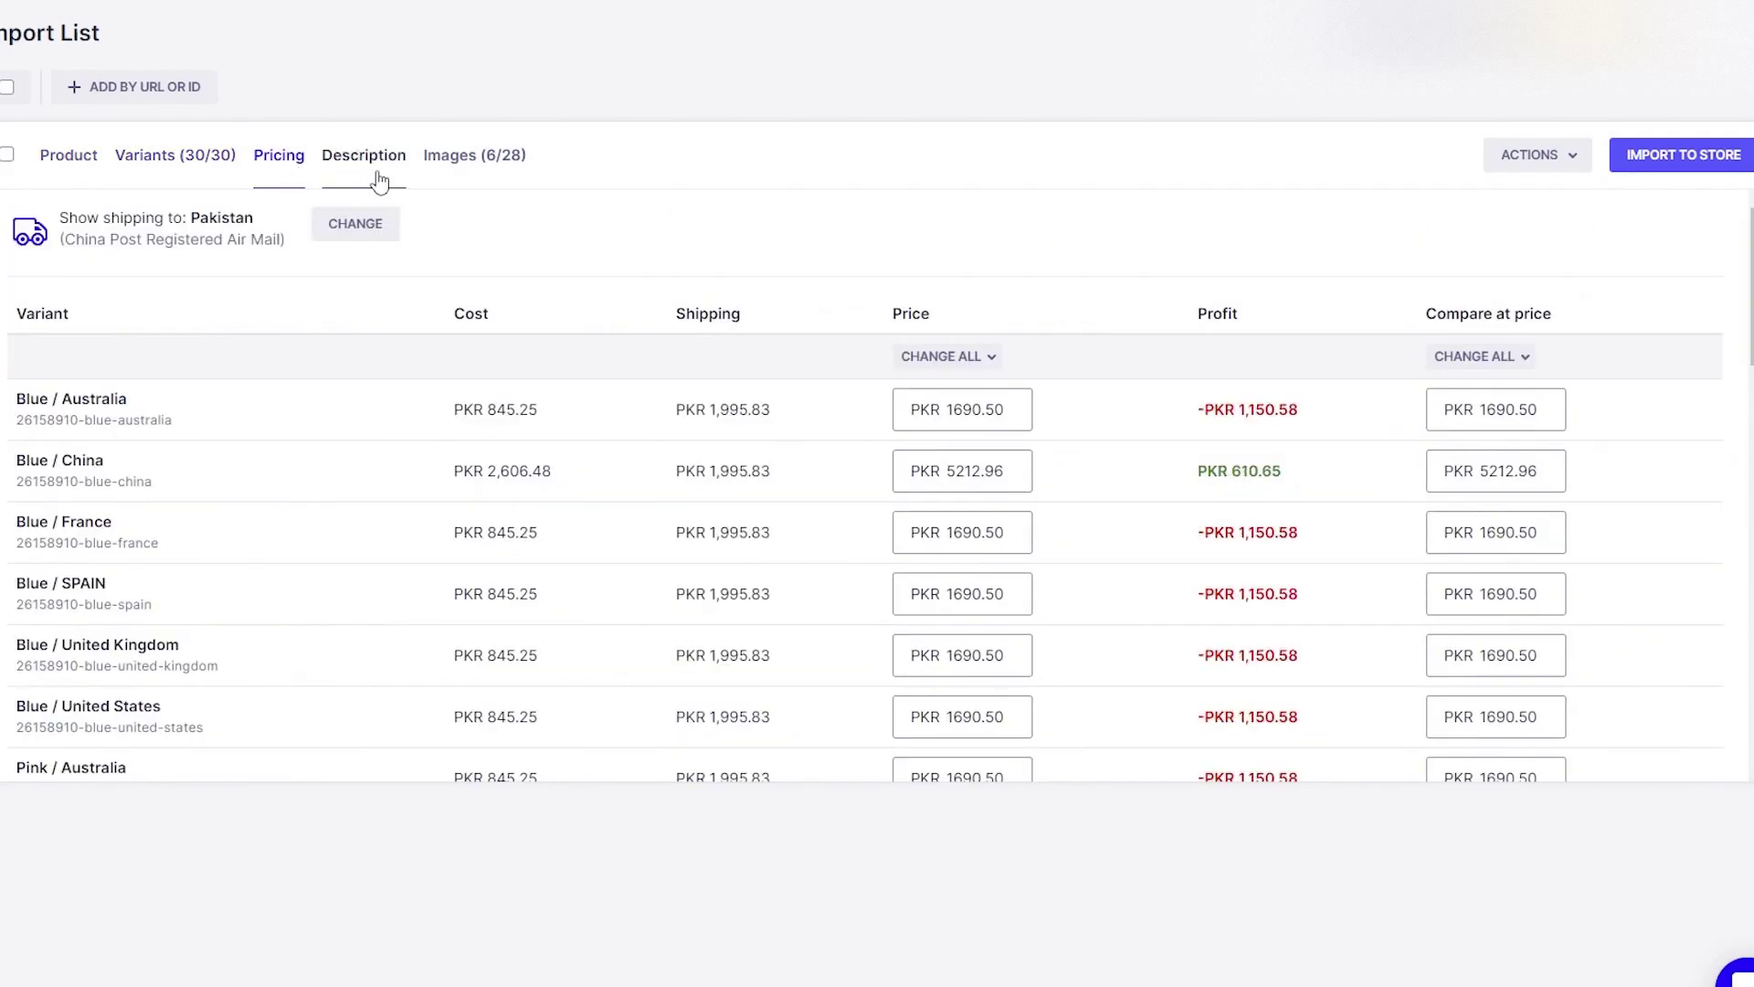
{"action": "left_click", "coordinate": [380, 180]}
{"action": "left_click", "coordinate": [449, 177]}
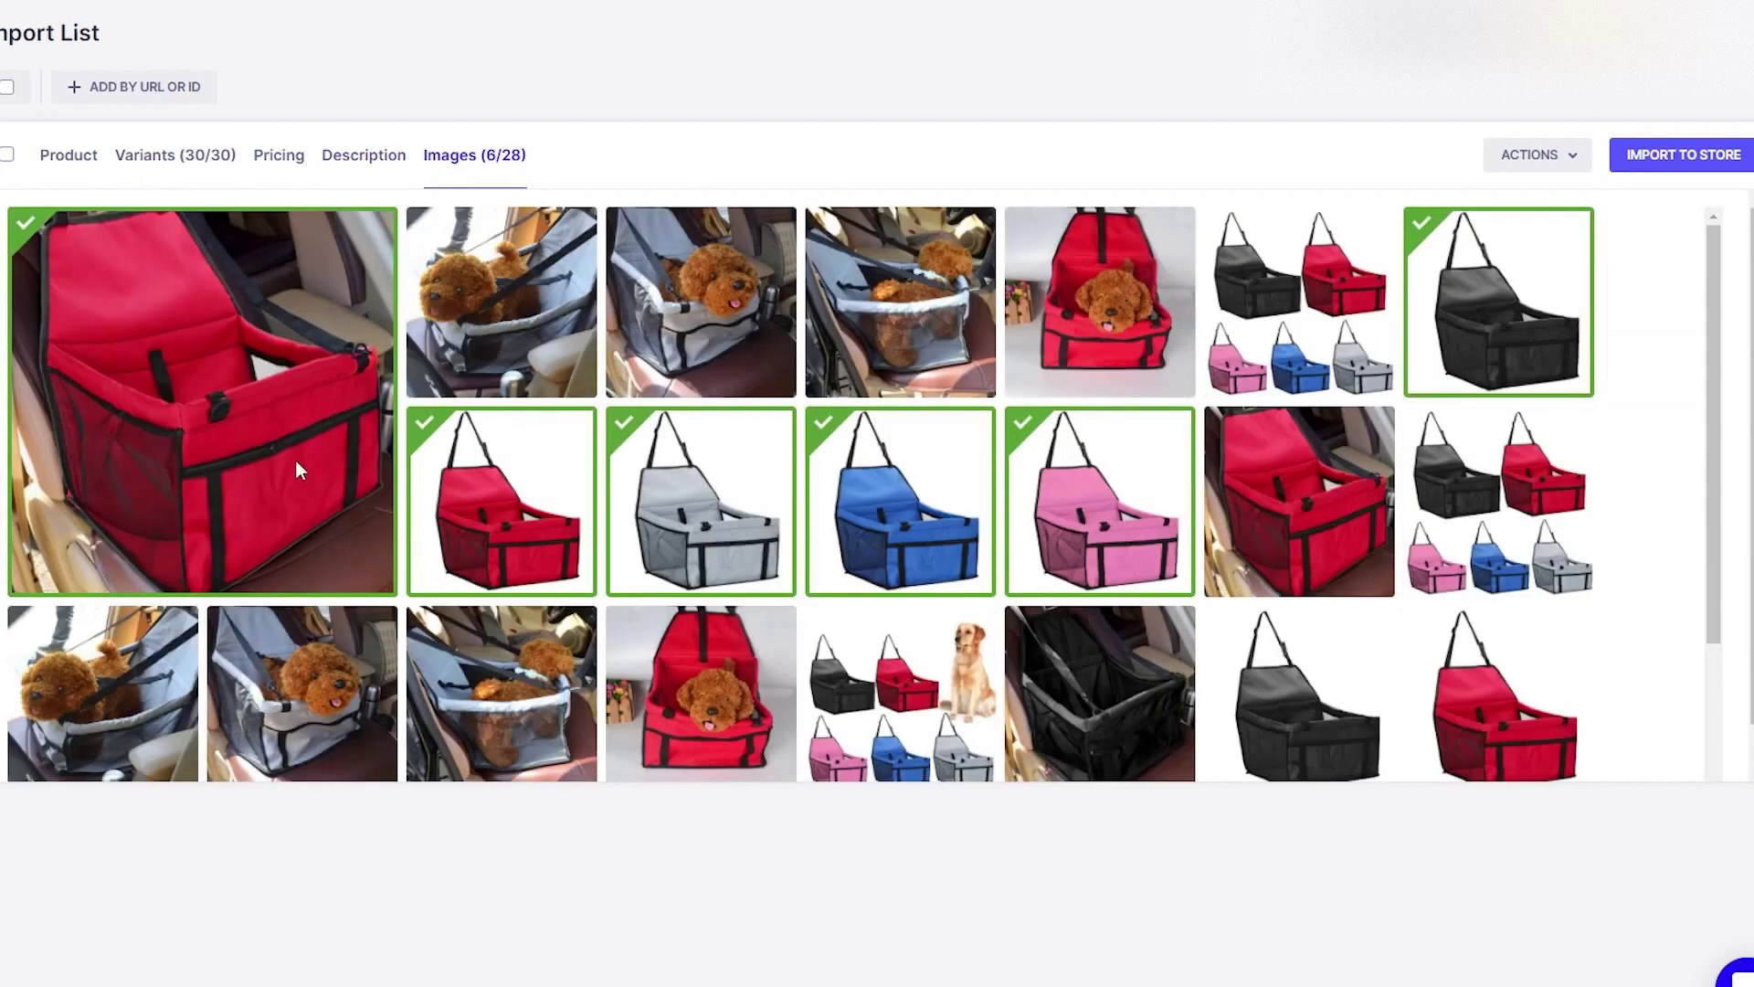
{"action": "scroll", "coordinate": [294, 459], "scroll_direction": "down", "scroll_amount": 3}
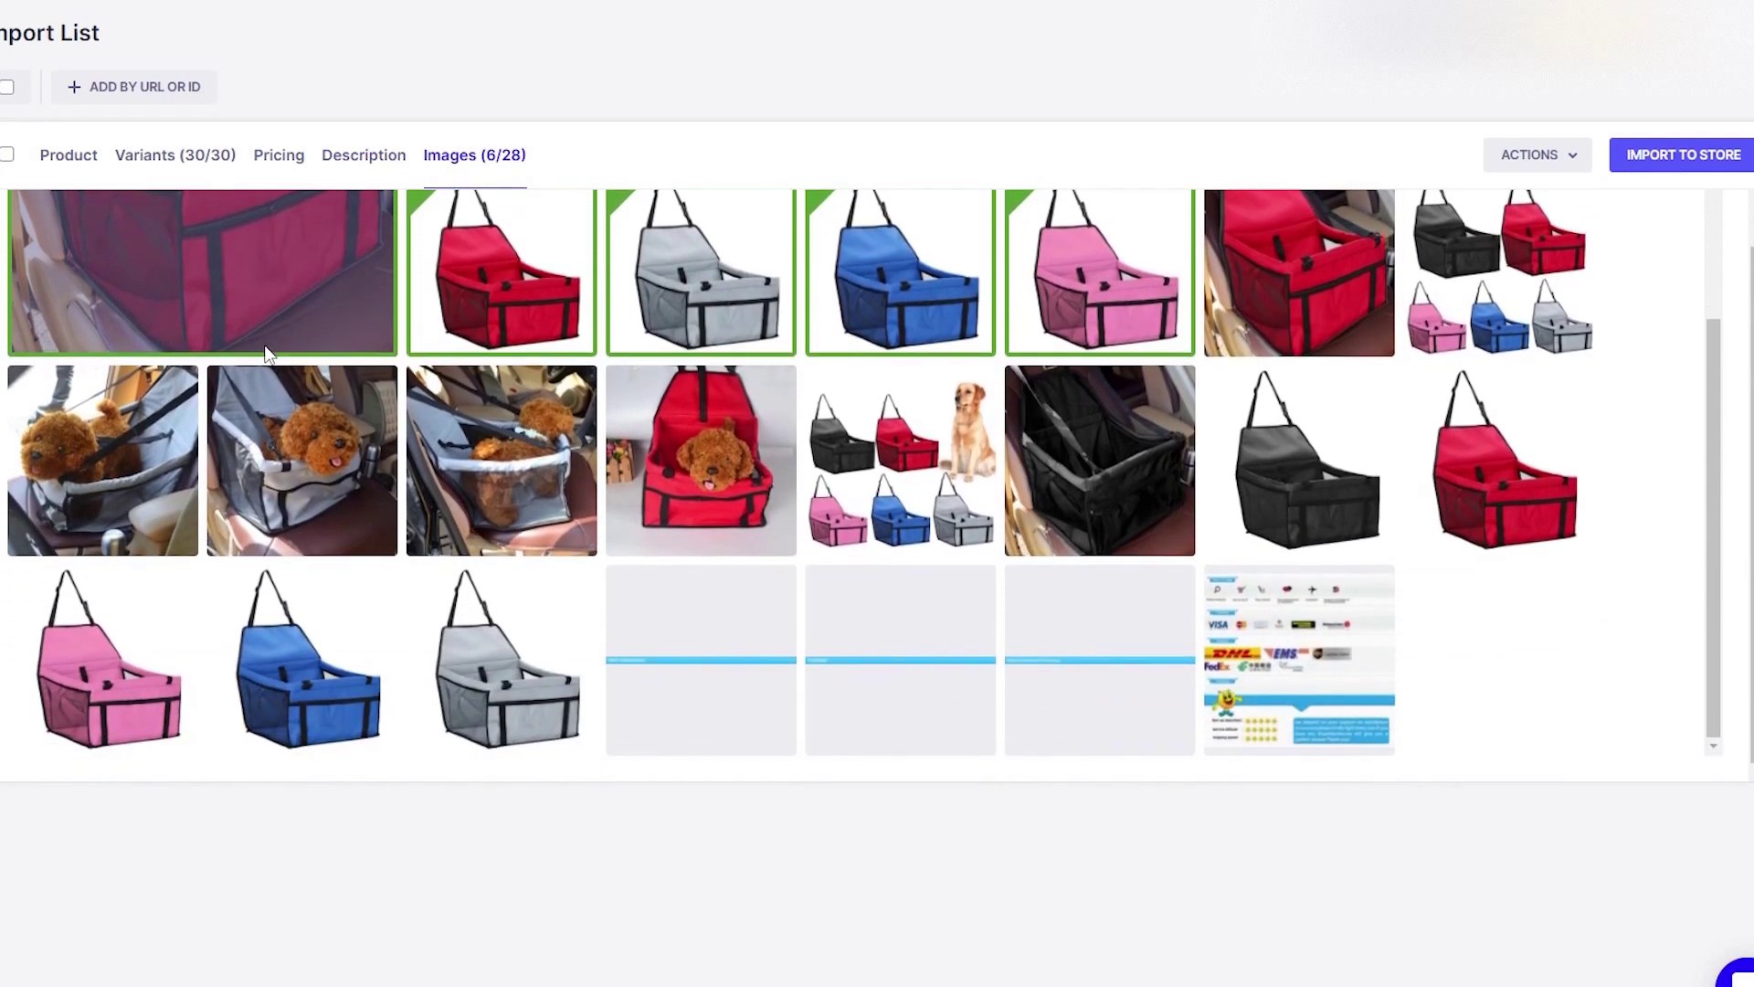
{"action": "scroll", "coordinate": [888, 506], "scroll_direction": "up", "scroll_amount": 3}
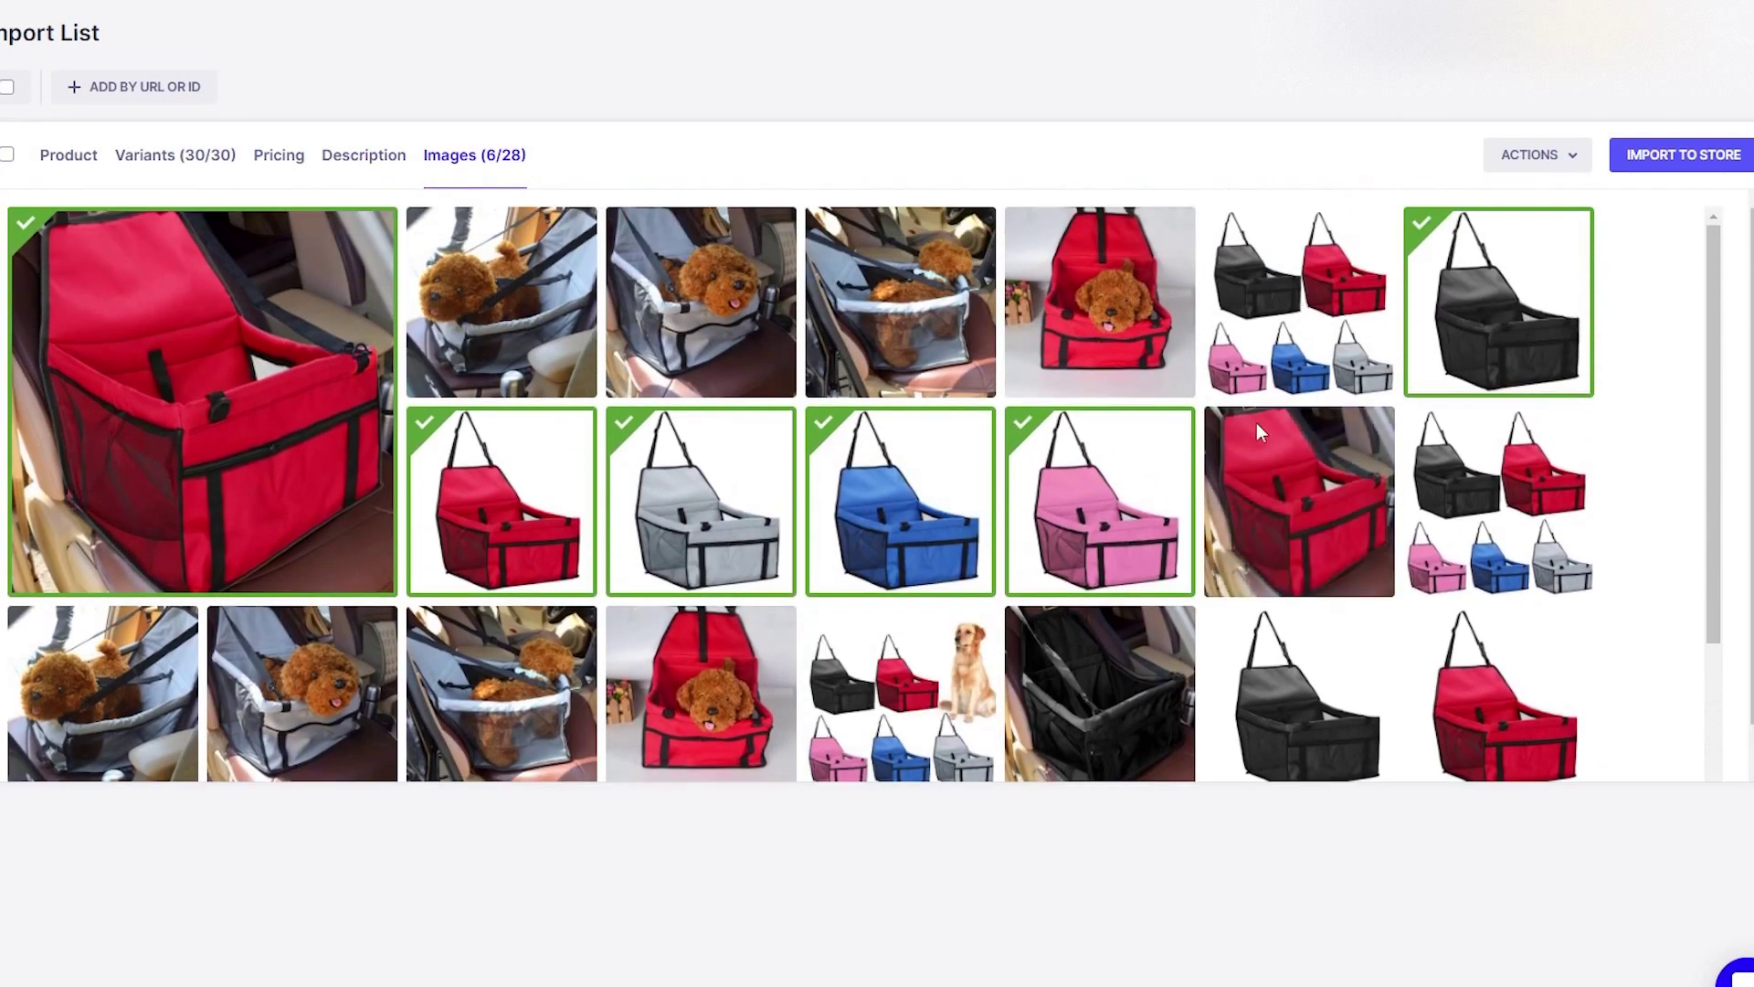
{"action": "scroll", "coordinate": [1197, 587], "scroll_direction": "down", "scroll_amount": 2}
{"action": "scroll", "coordinate": [1196, 588], "scroll_direction": "up", "scroll_amount": 2}
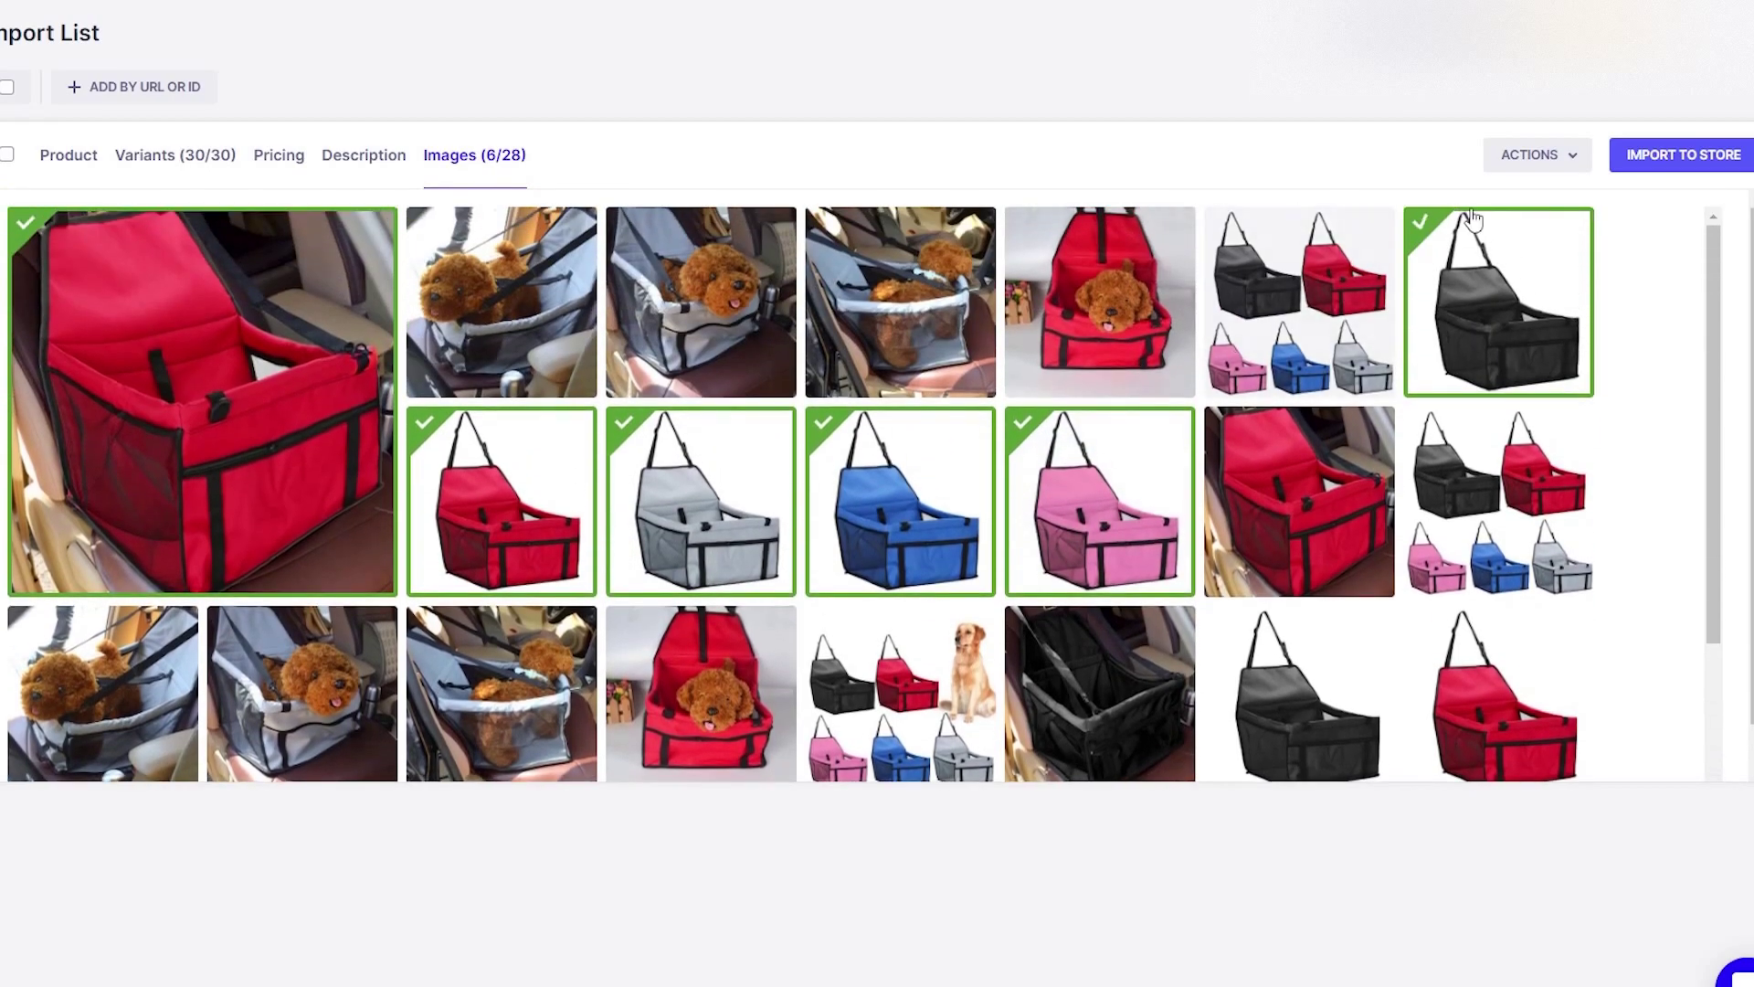
{"action": "left_click", "coordinate": [1692, 155]}
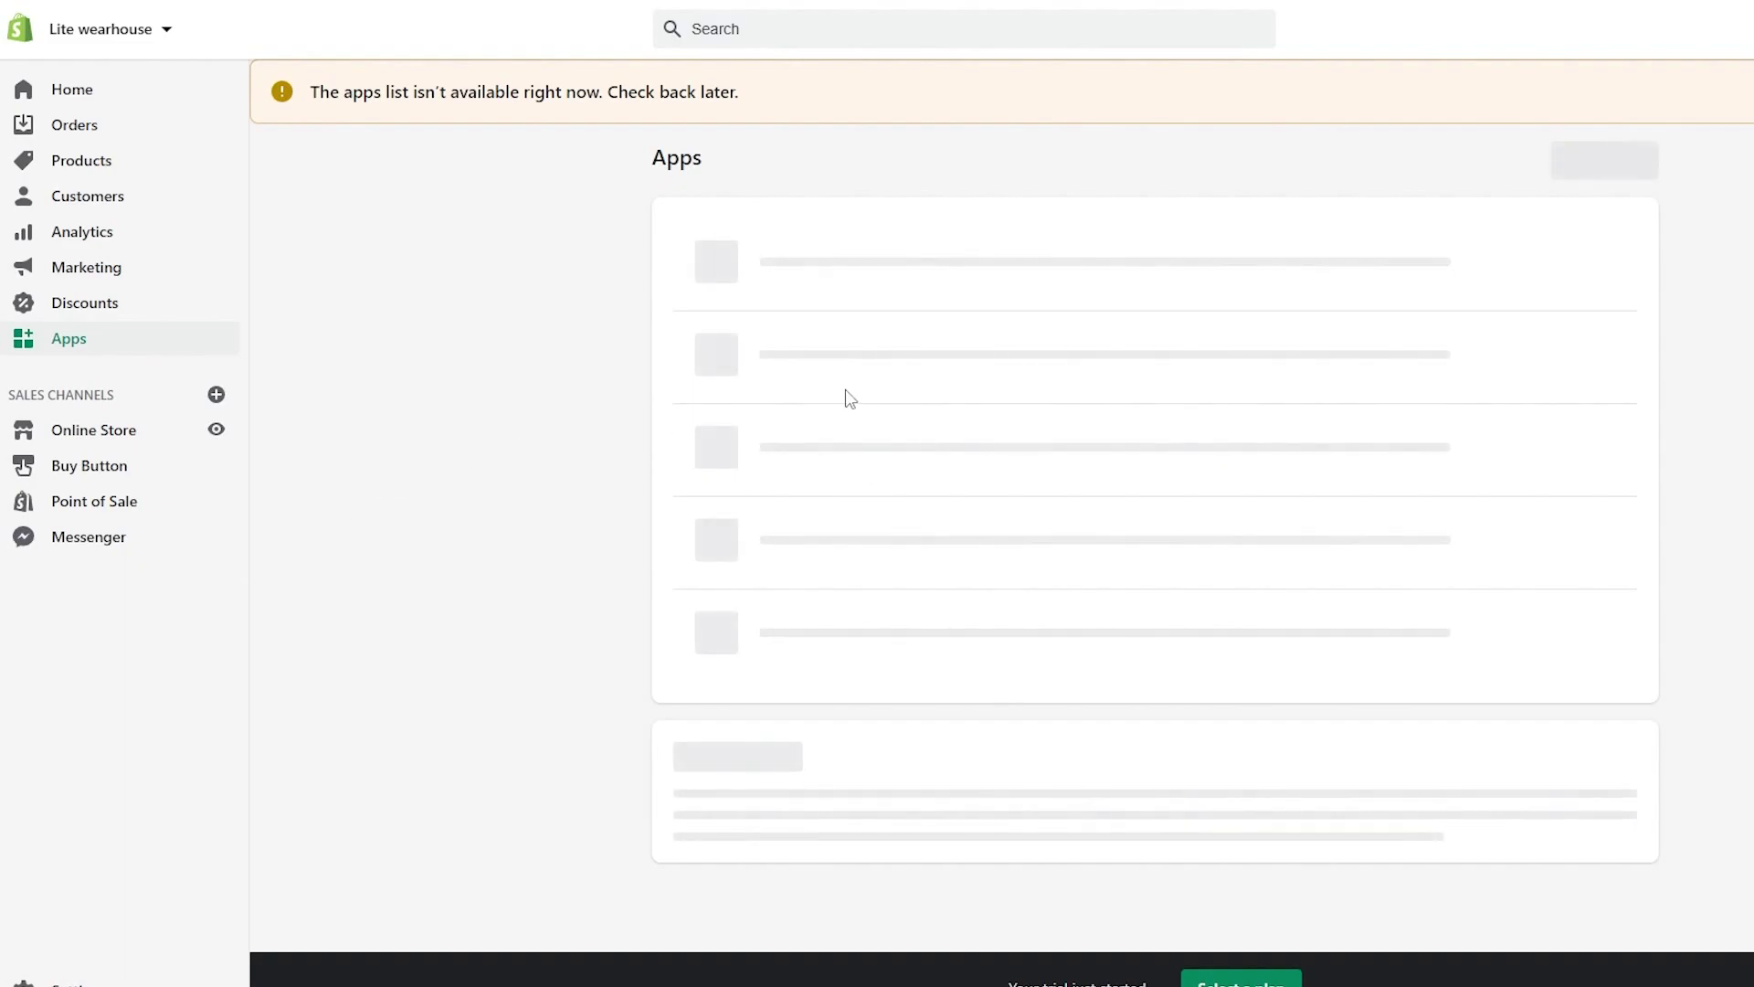
Step: In the Lite wearhouse store, start creating a Product Buy Button, view its product selection and cancel the selection
{"action": "left_click", "coordinate": [151, 477]}
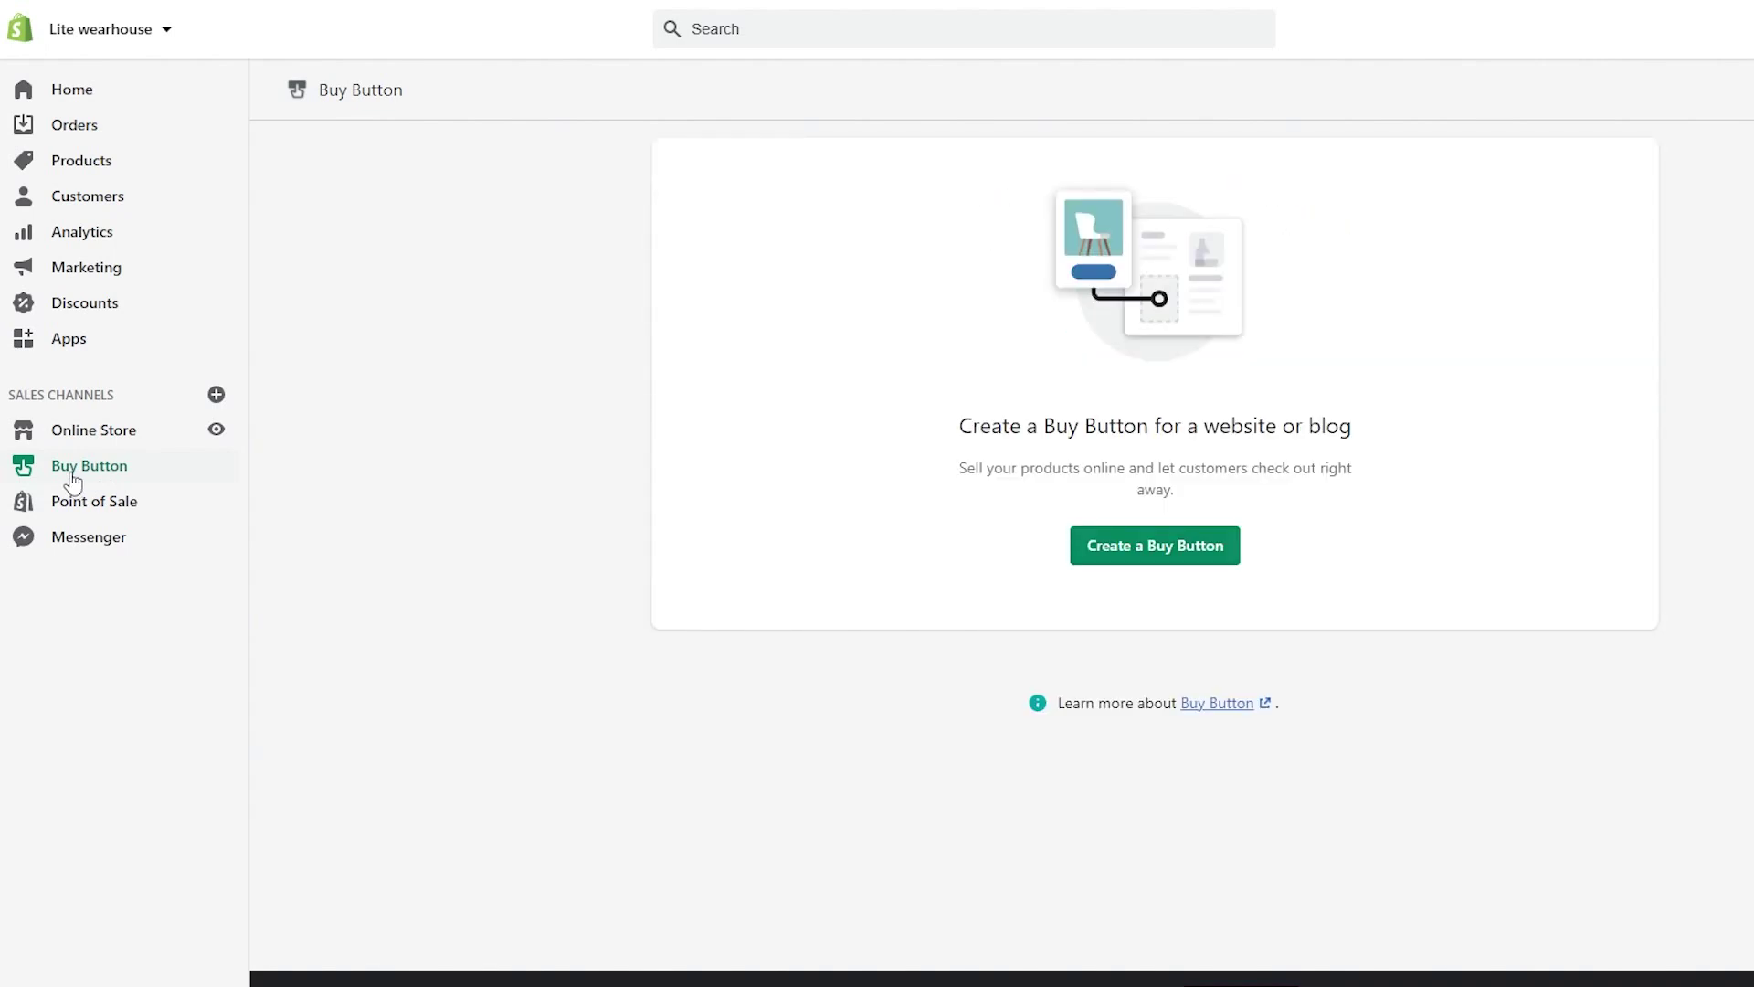
{"action": "left_click", "coordinate": [1117, 559]}
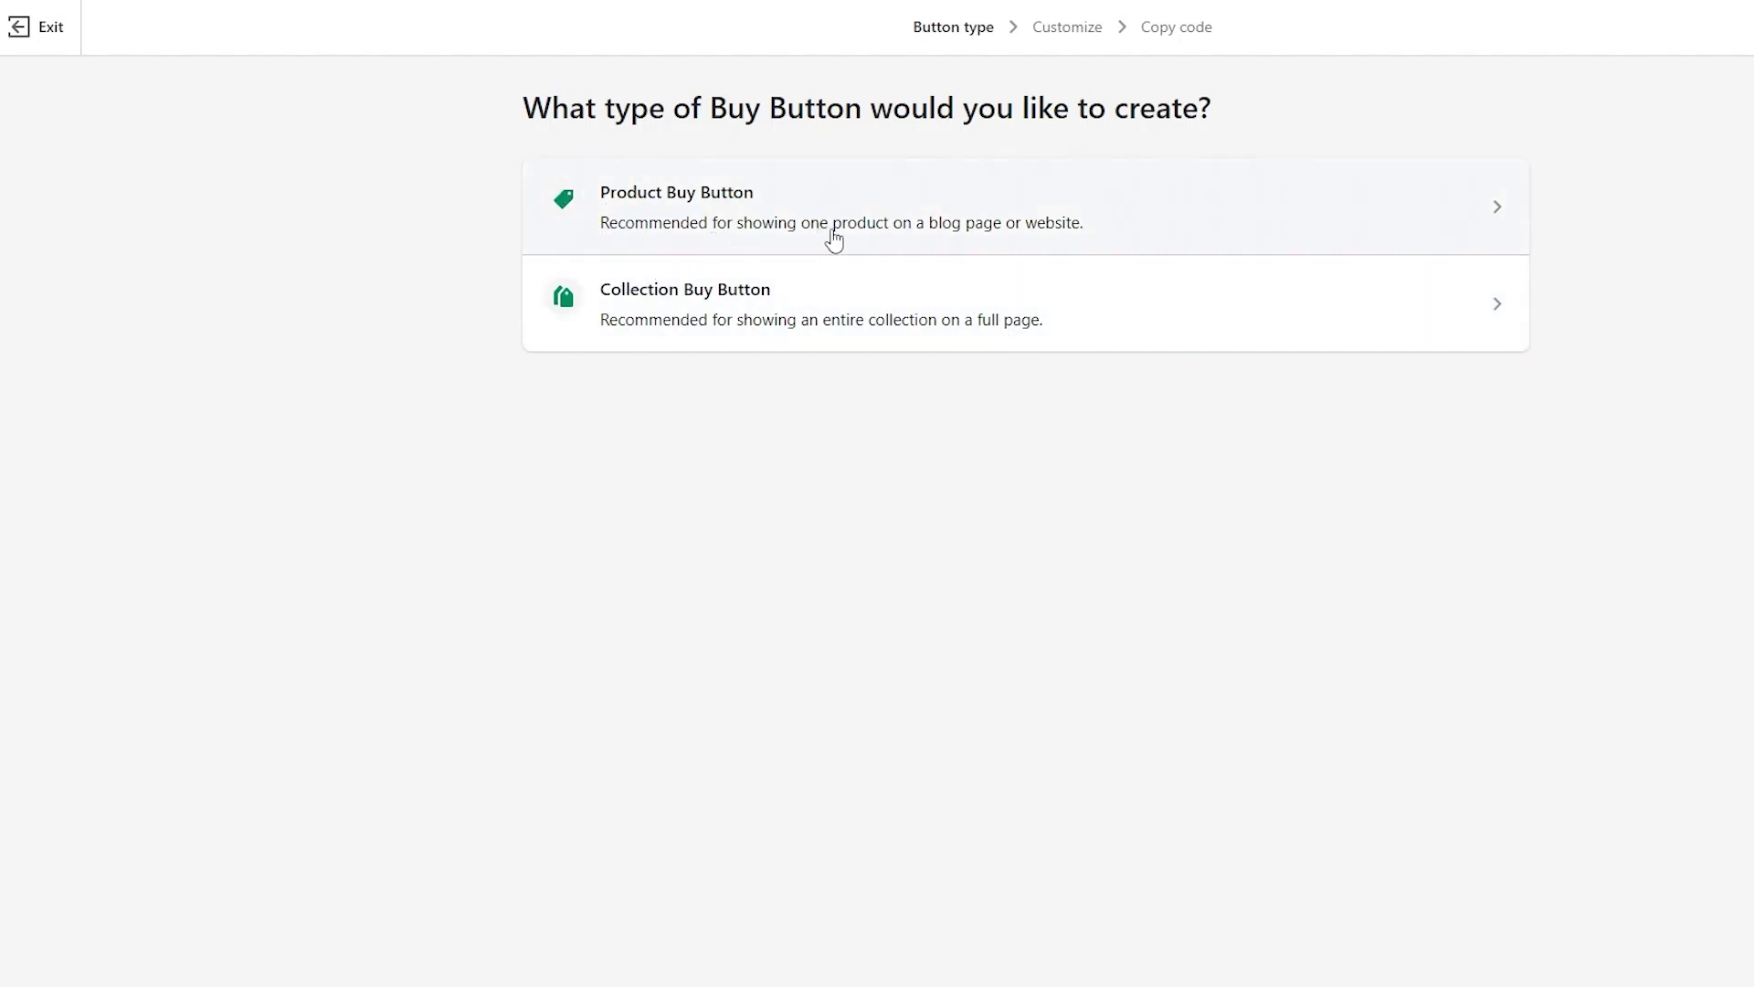
{"action": "left_click", "coordinate": [769, 220]}
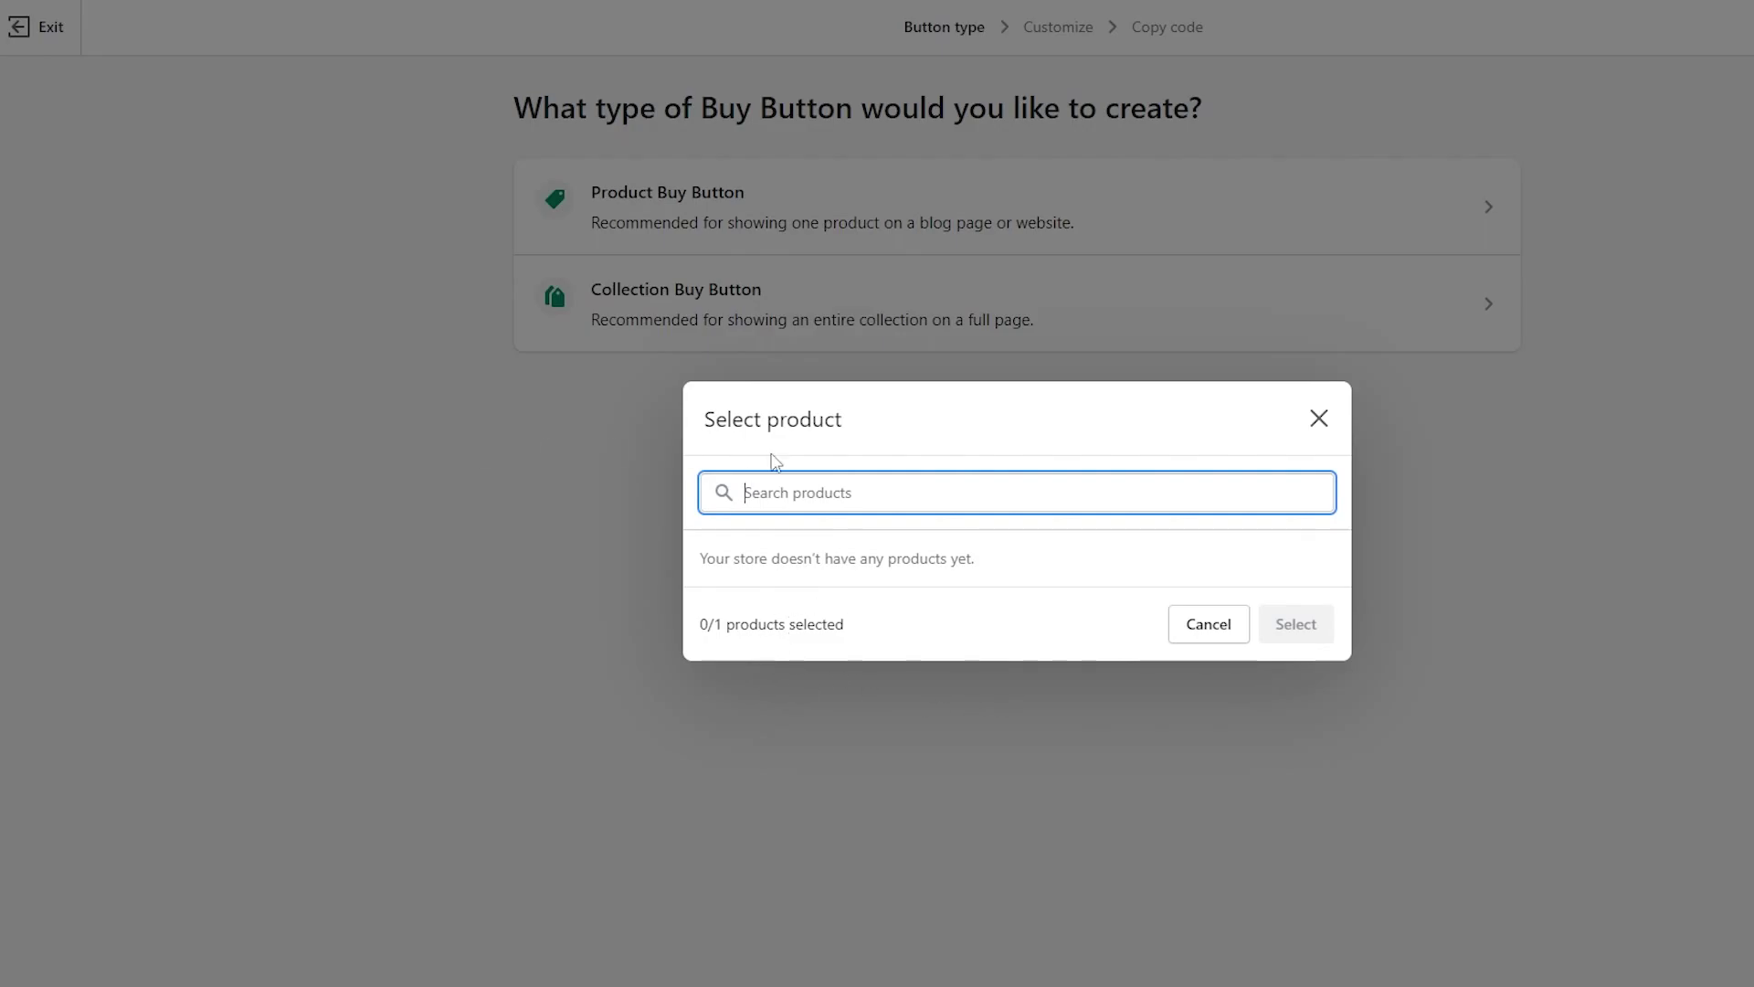
{"action": "left_click", "coordinate": [1195, 621]}
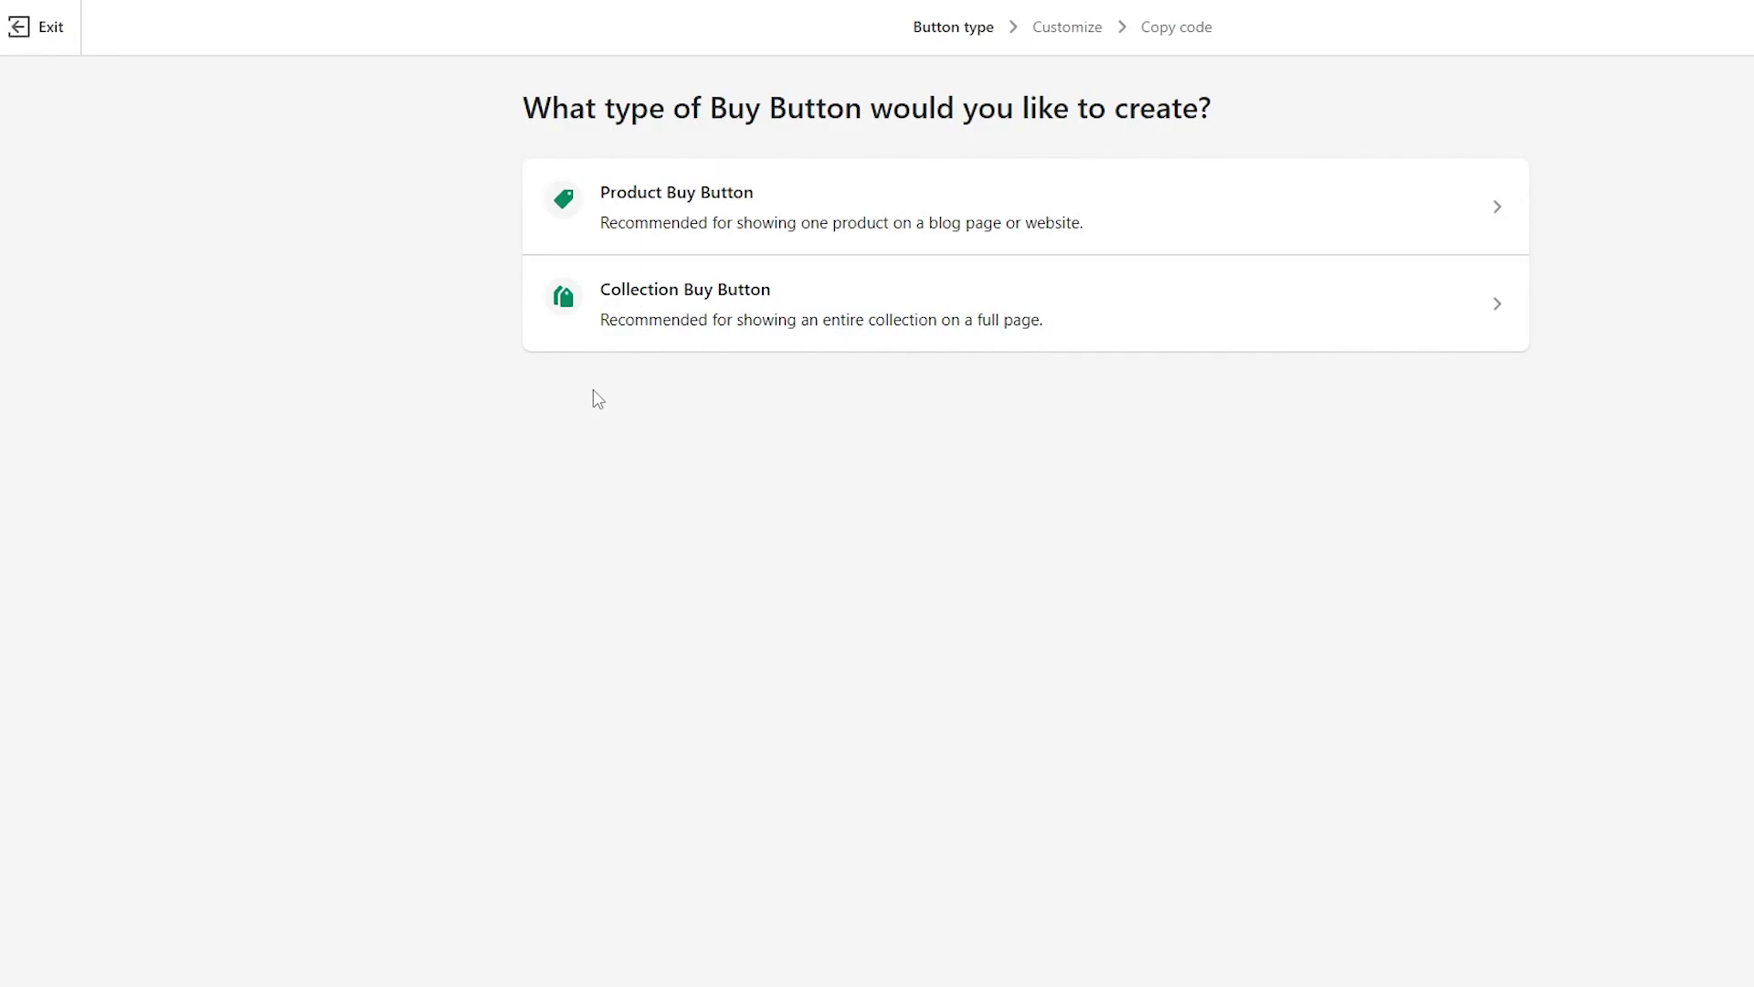
Step: Leave the Buy Button setup and add a pet carrier product to the Lite wearhouse store, copying its title from the Anonymoustore362 listing
{"action": "left_click", "coordinate": [13, 36]}
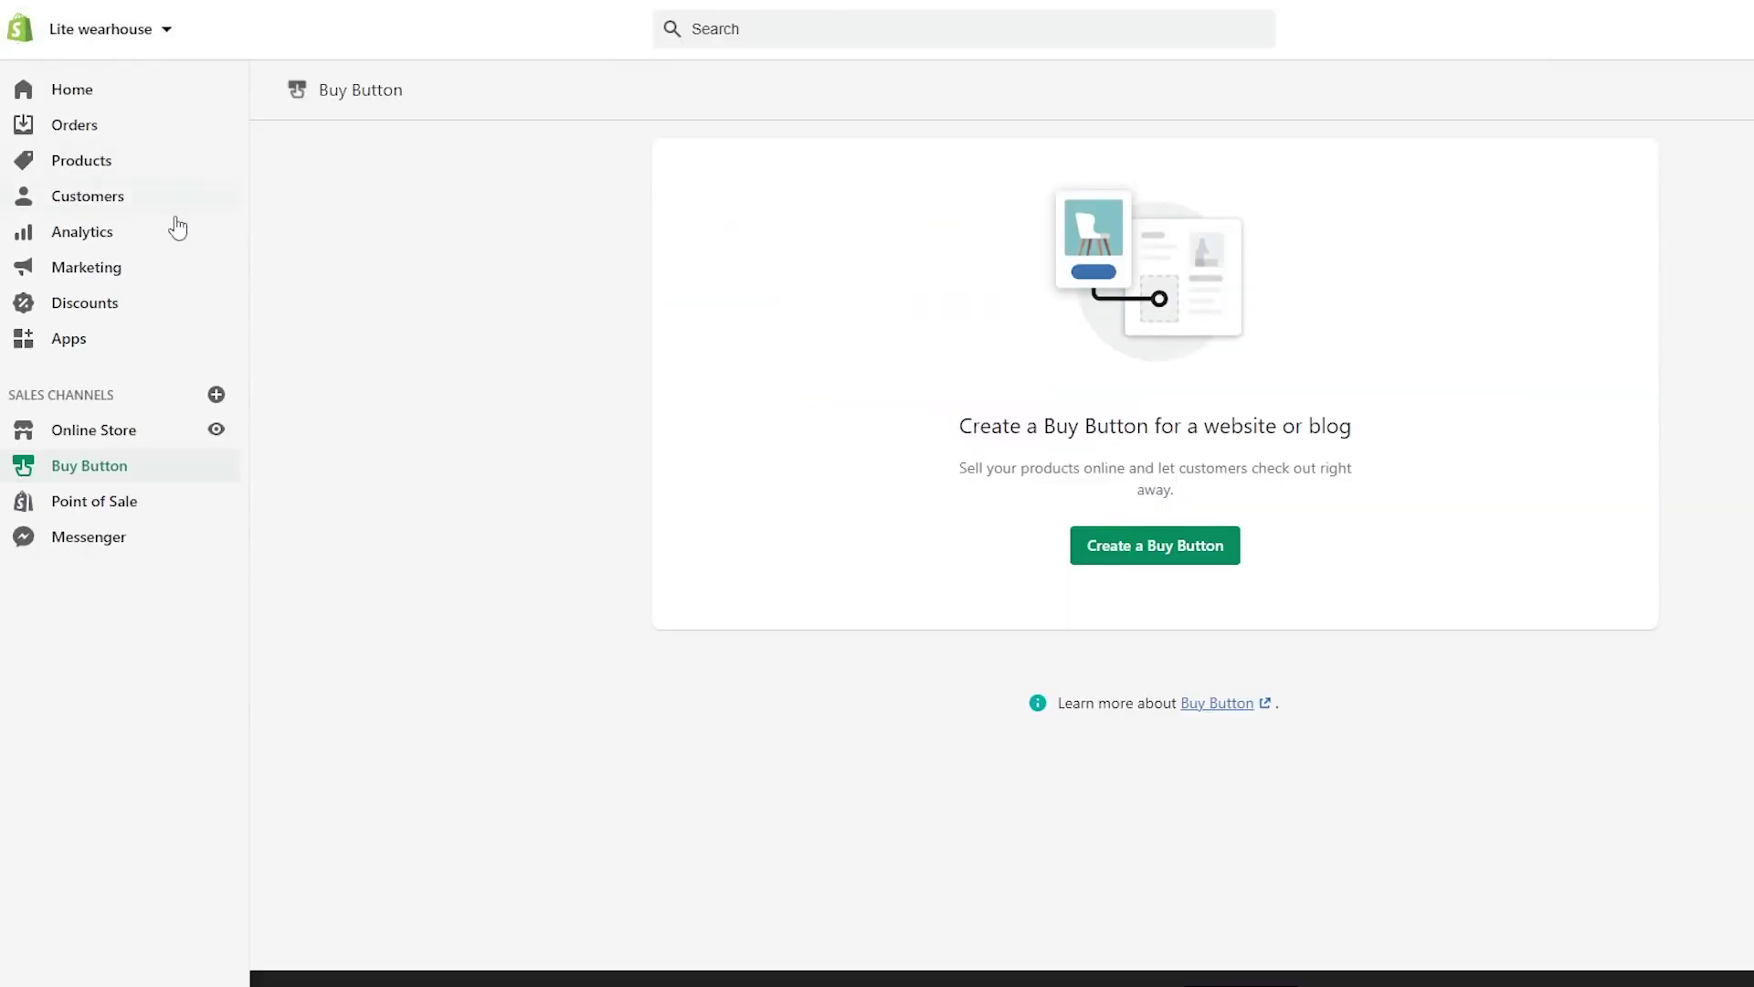
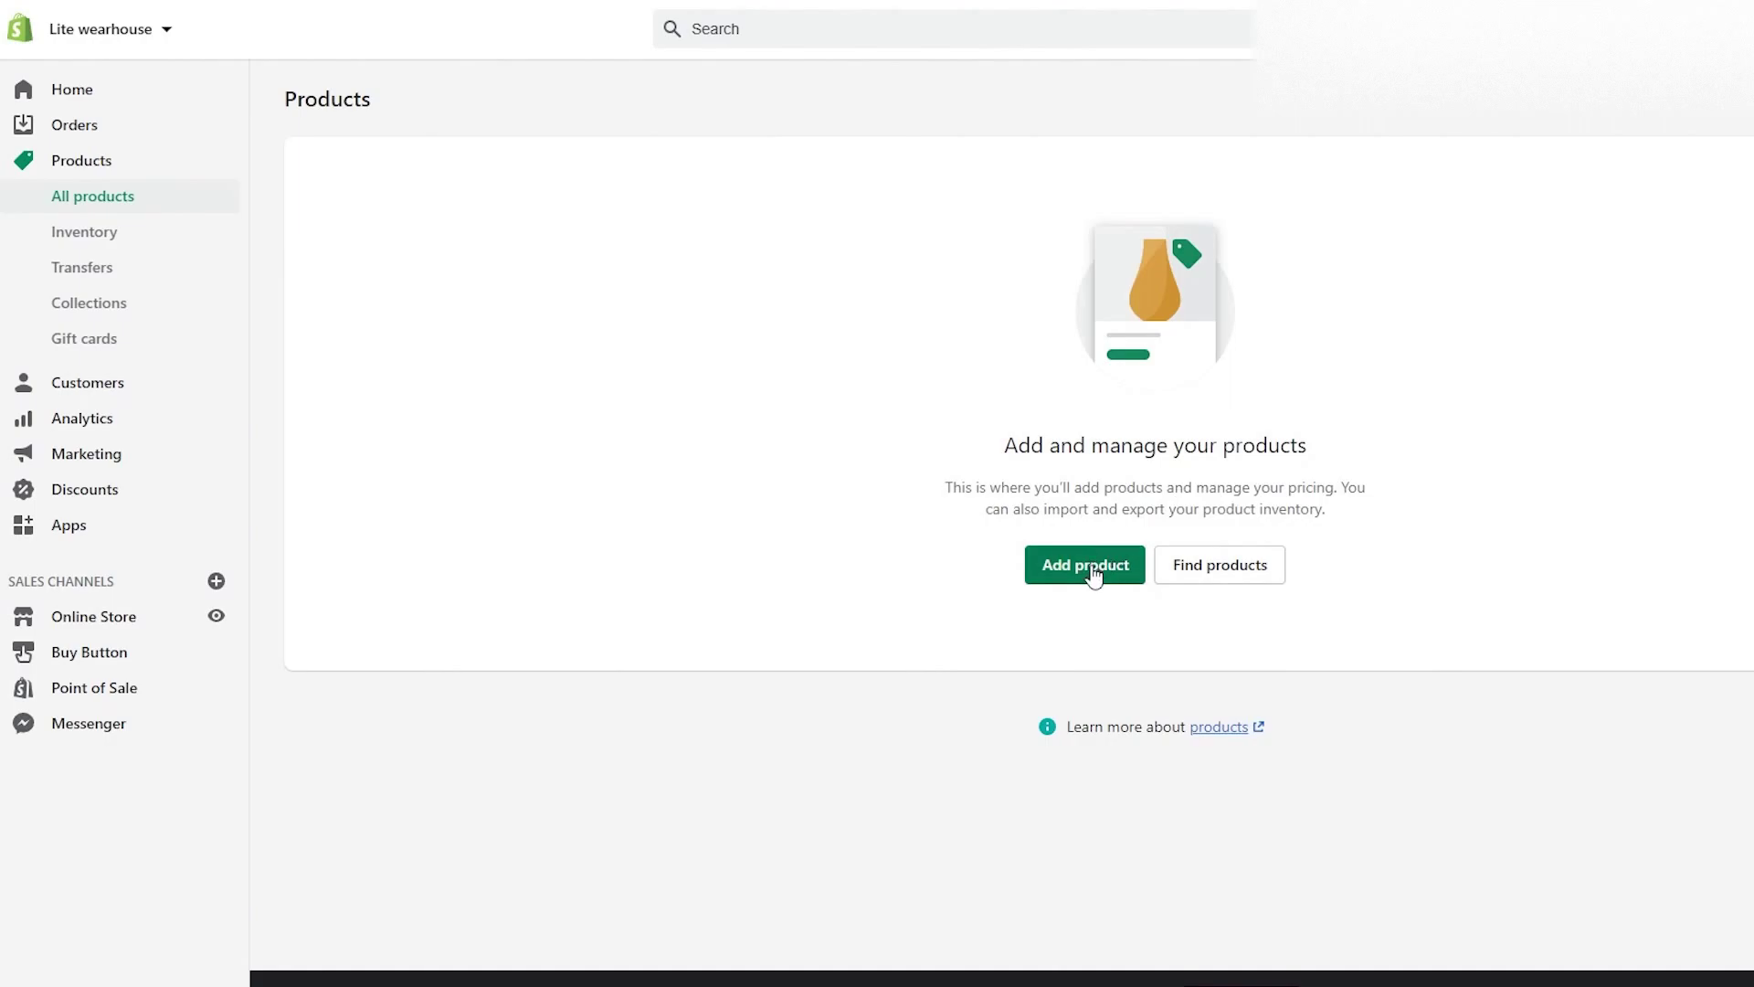
{"action": "left_click", "coordinate": [1122, 574]}
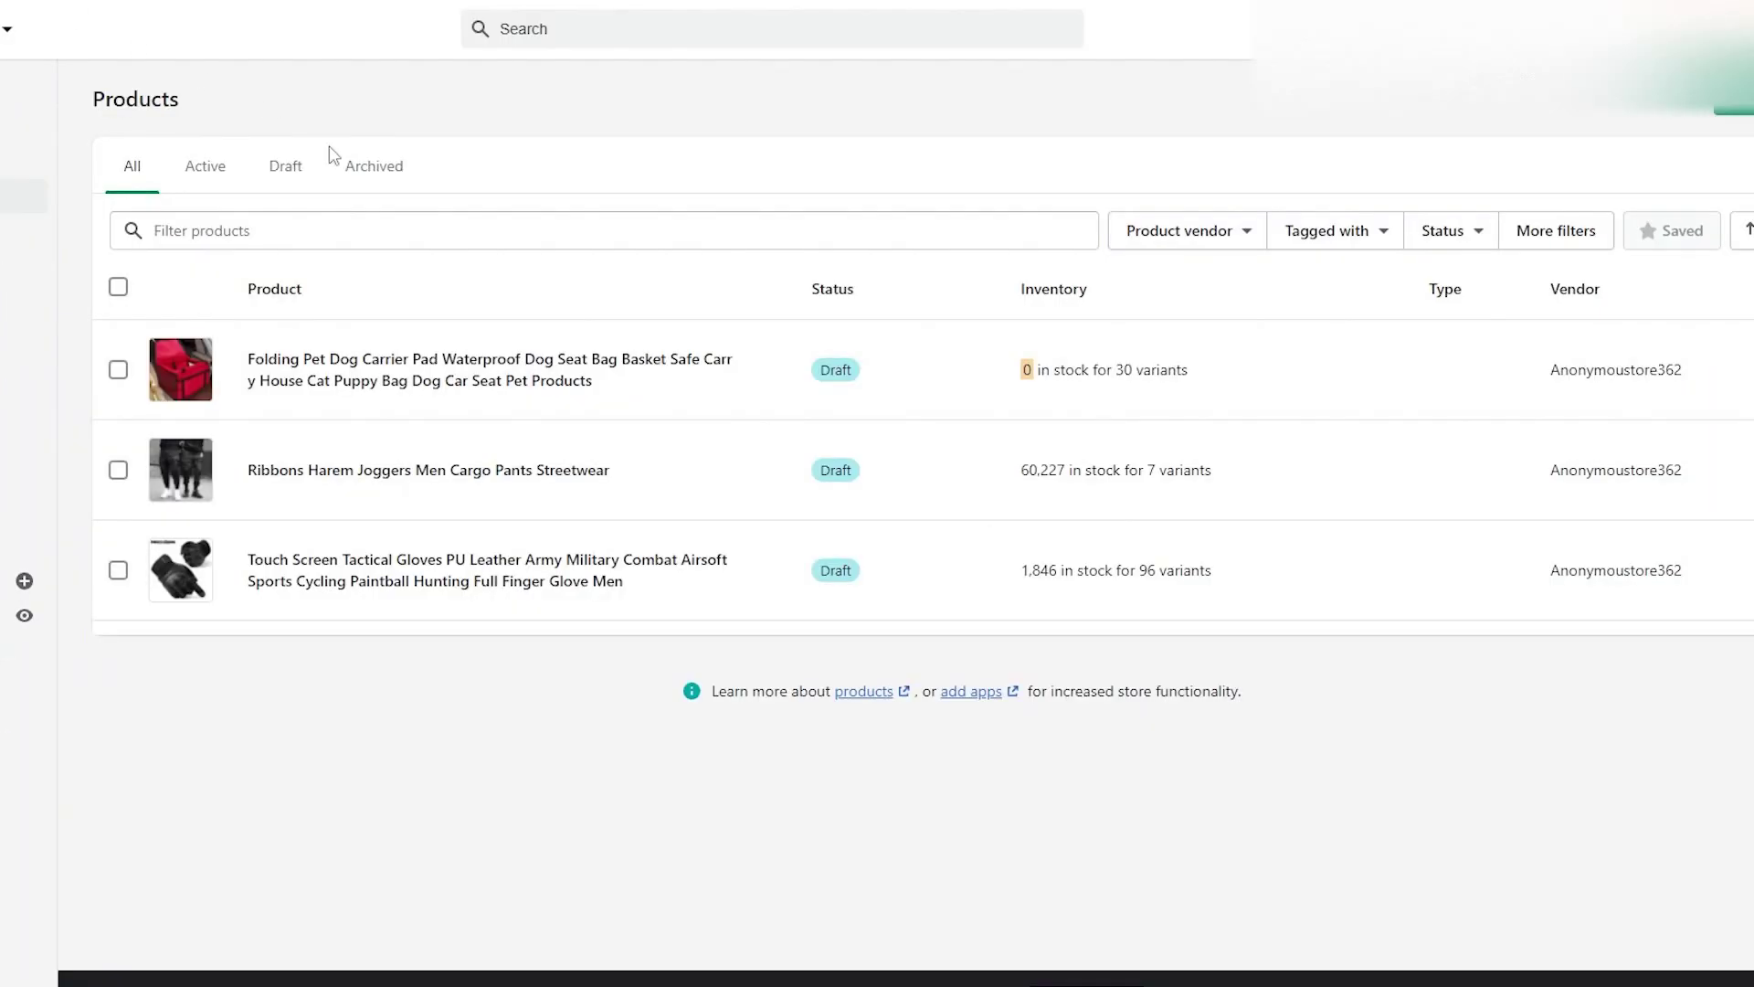
{"action": "left_click", "coordinate": [337, 354]}
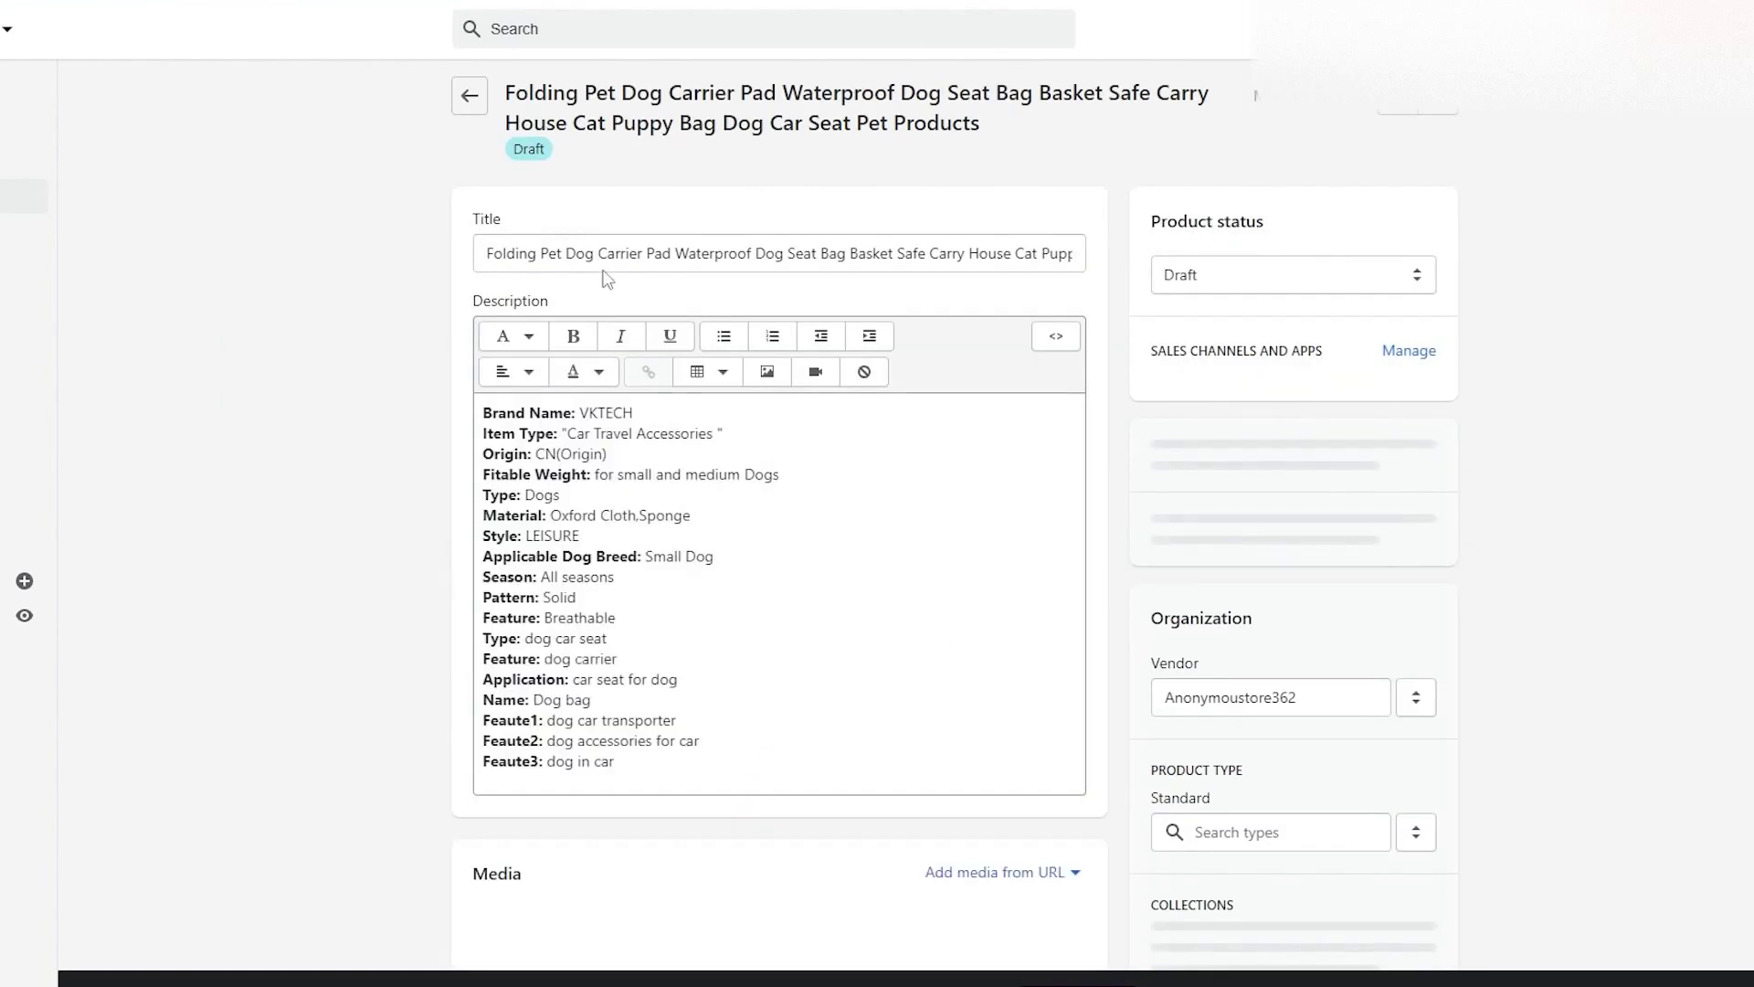
{"action": "triple_click", "coordinate": [632, 263]}
{"action": "right_click", "coordinate": [631, 262]}
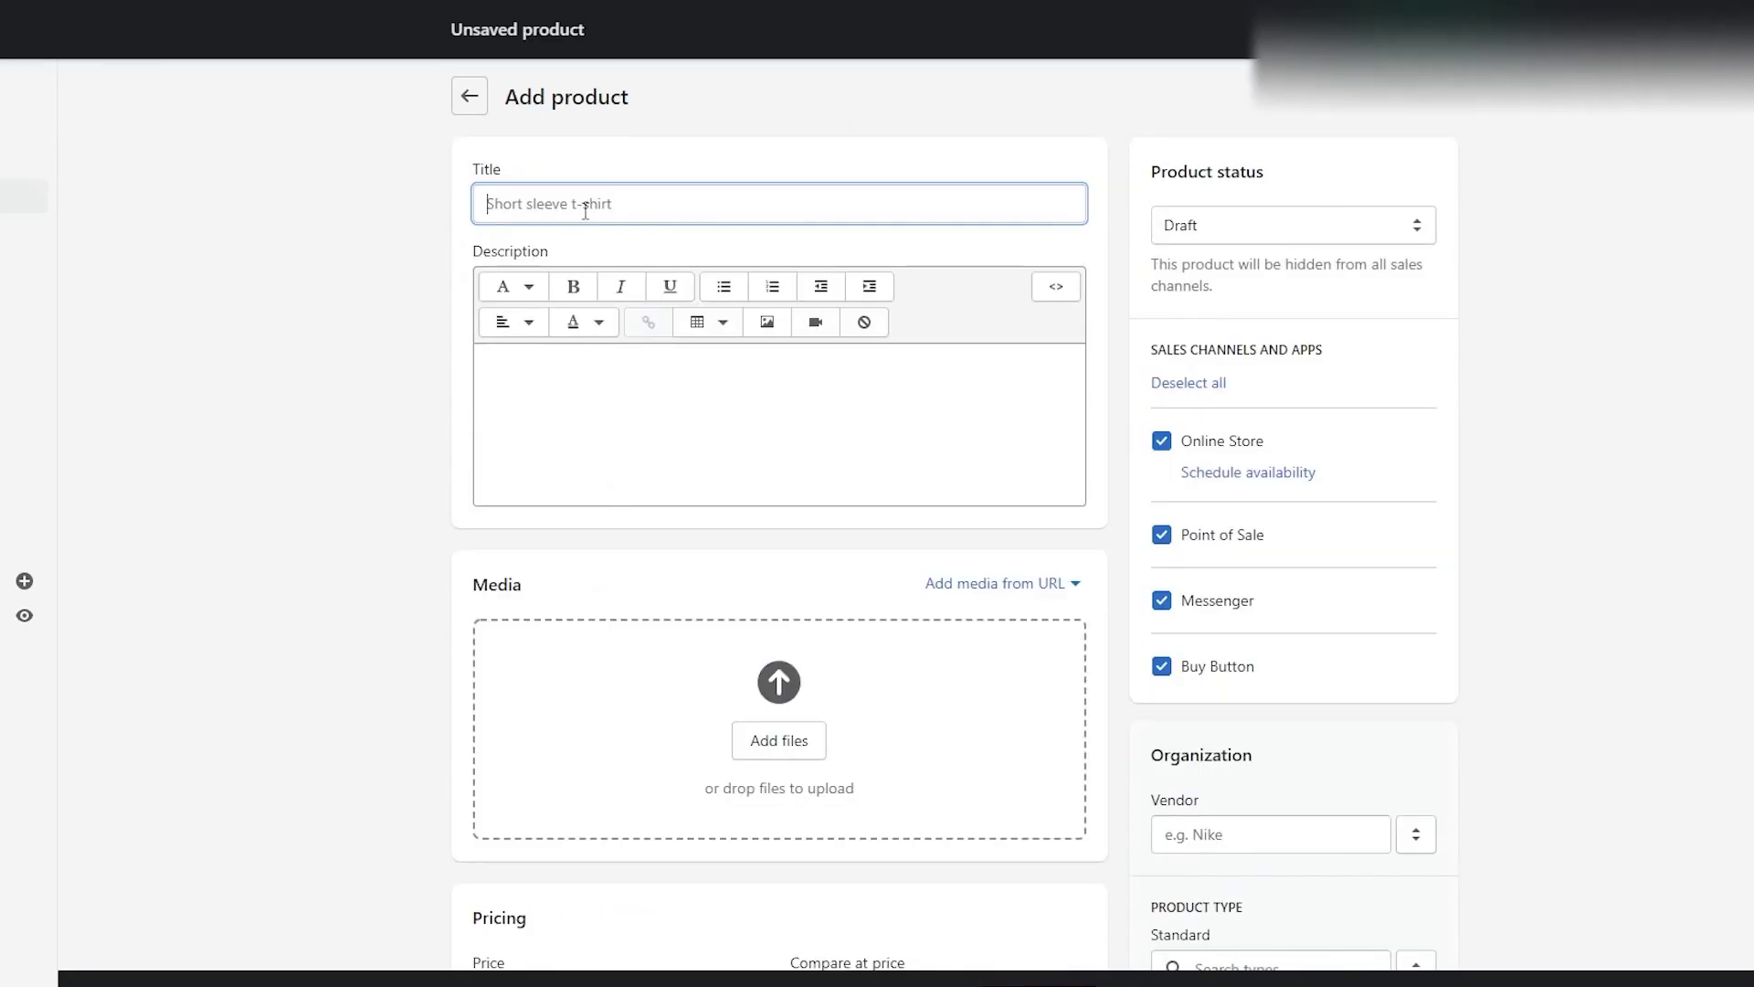
{"action": "right_click", "coordinate": [585, 211]}
{"action": "left_click", "coordinate": [696, 382]}
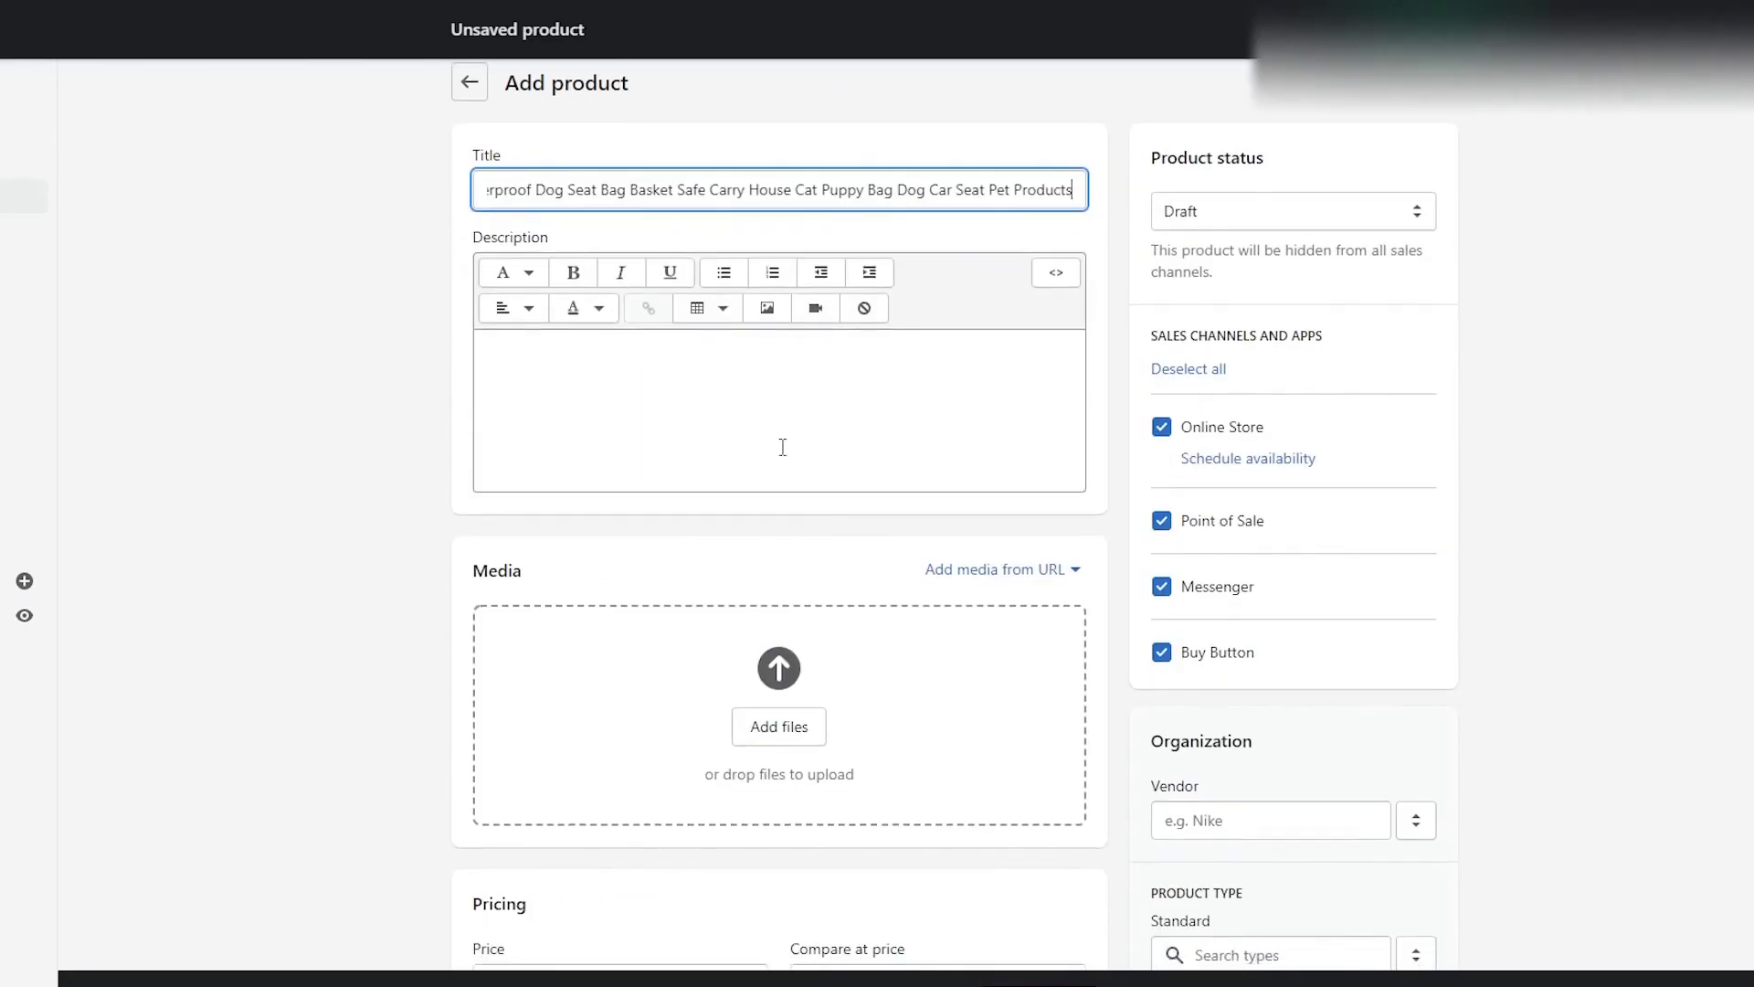
{"action": "scroll", "coordinate": [783, 447], "scroll_direction": "down", "scroll_amount": 15}
{"action": "scroll", "coordinate": [813, 556], "scroll_direction": "down", "scroll_amount": 3}
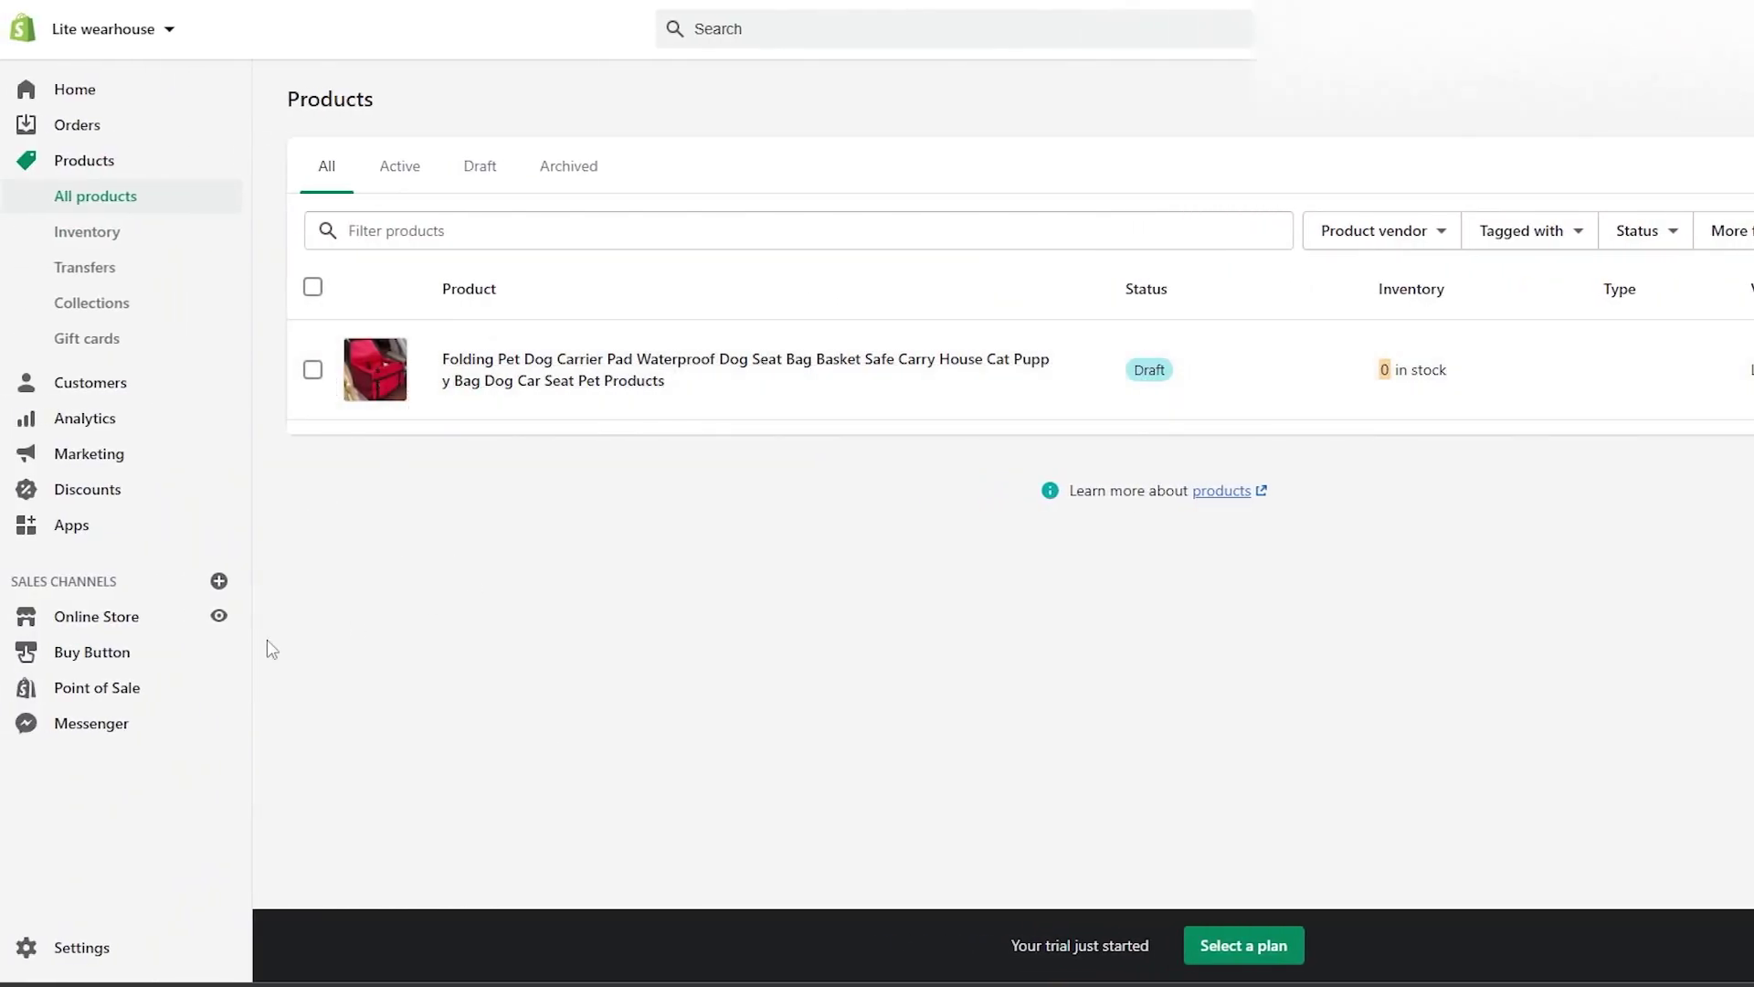
Step: Try to choose a product for a new Product Buy Button in the Lite wearhouse store, and cancel the selection
{"action": "left_click", "coordinate": [120, 653]}
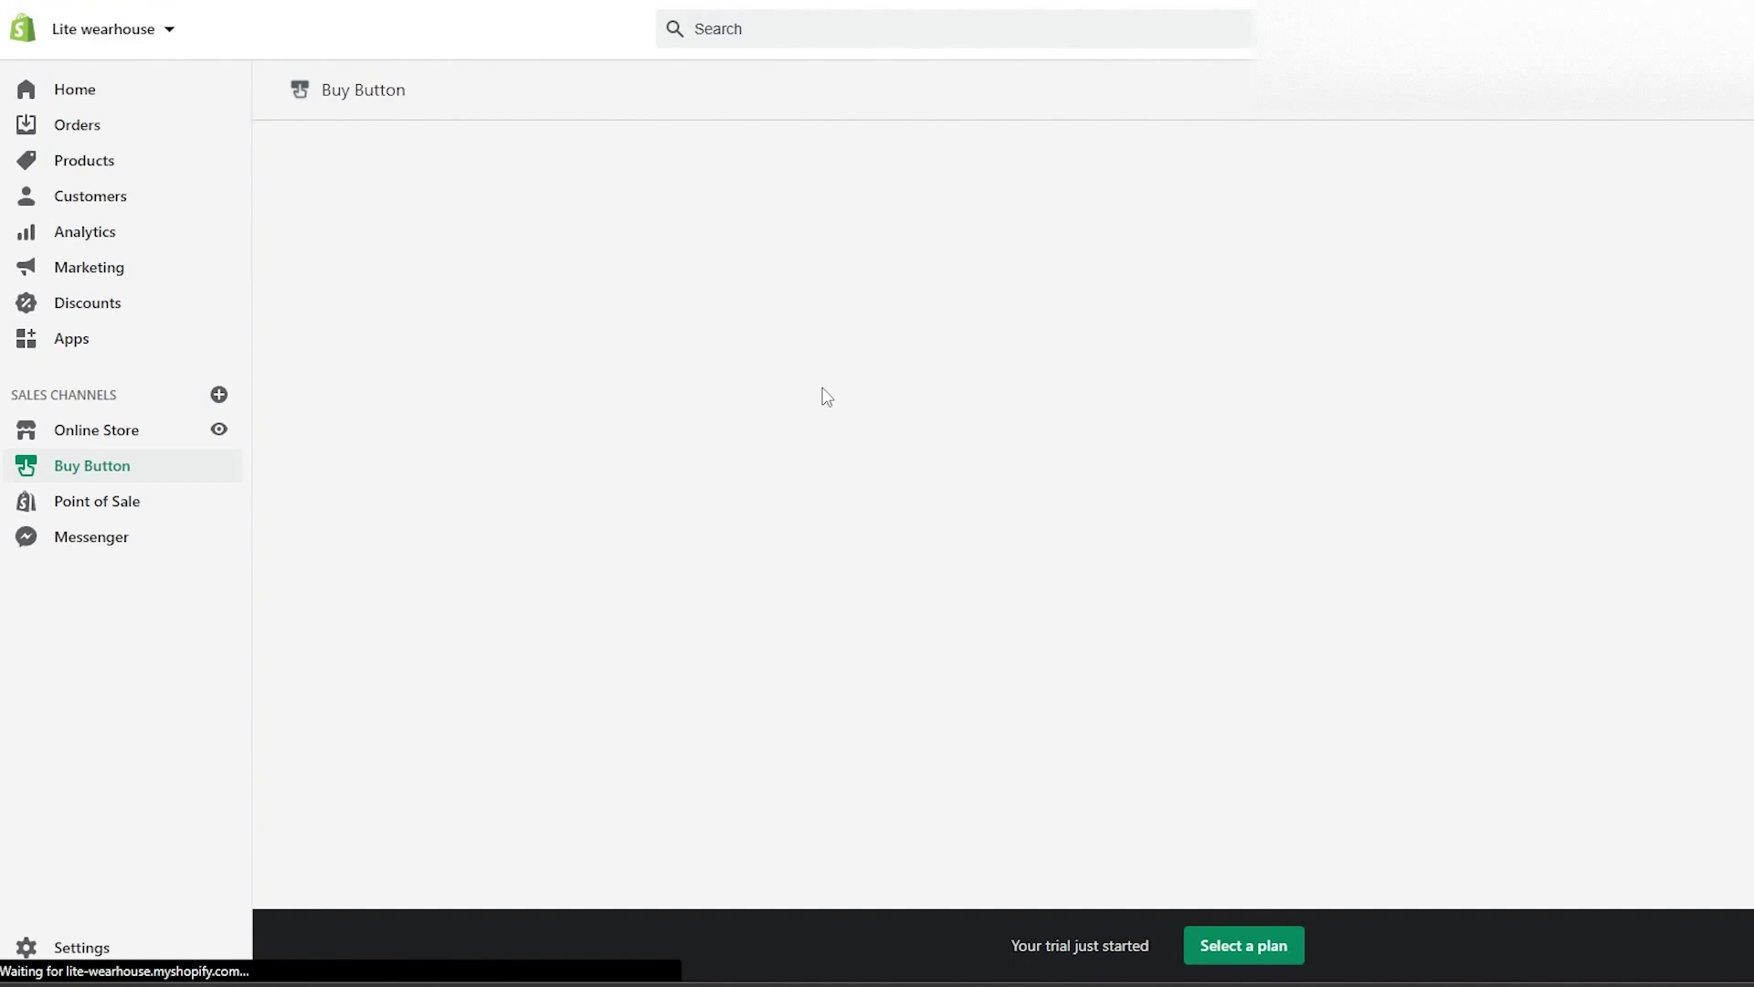
{"action": "left_click", "coordinate": [1138, 548]}
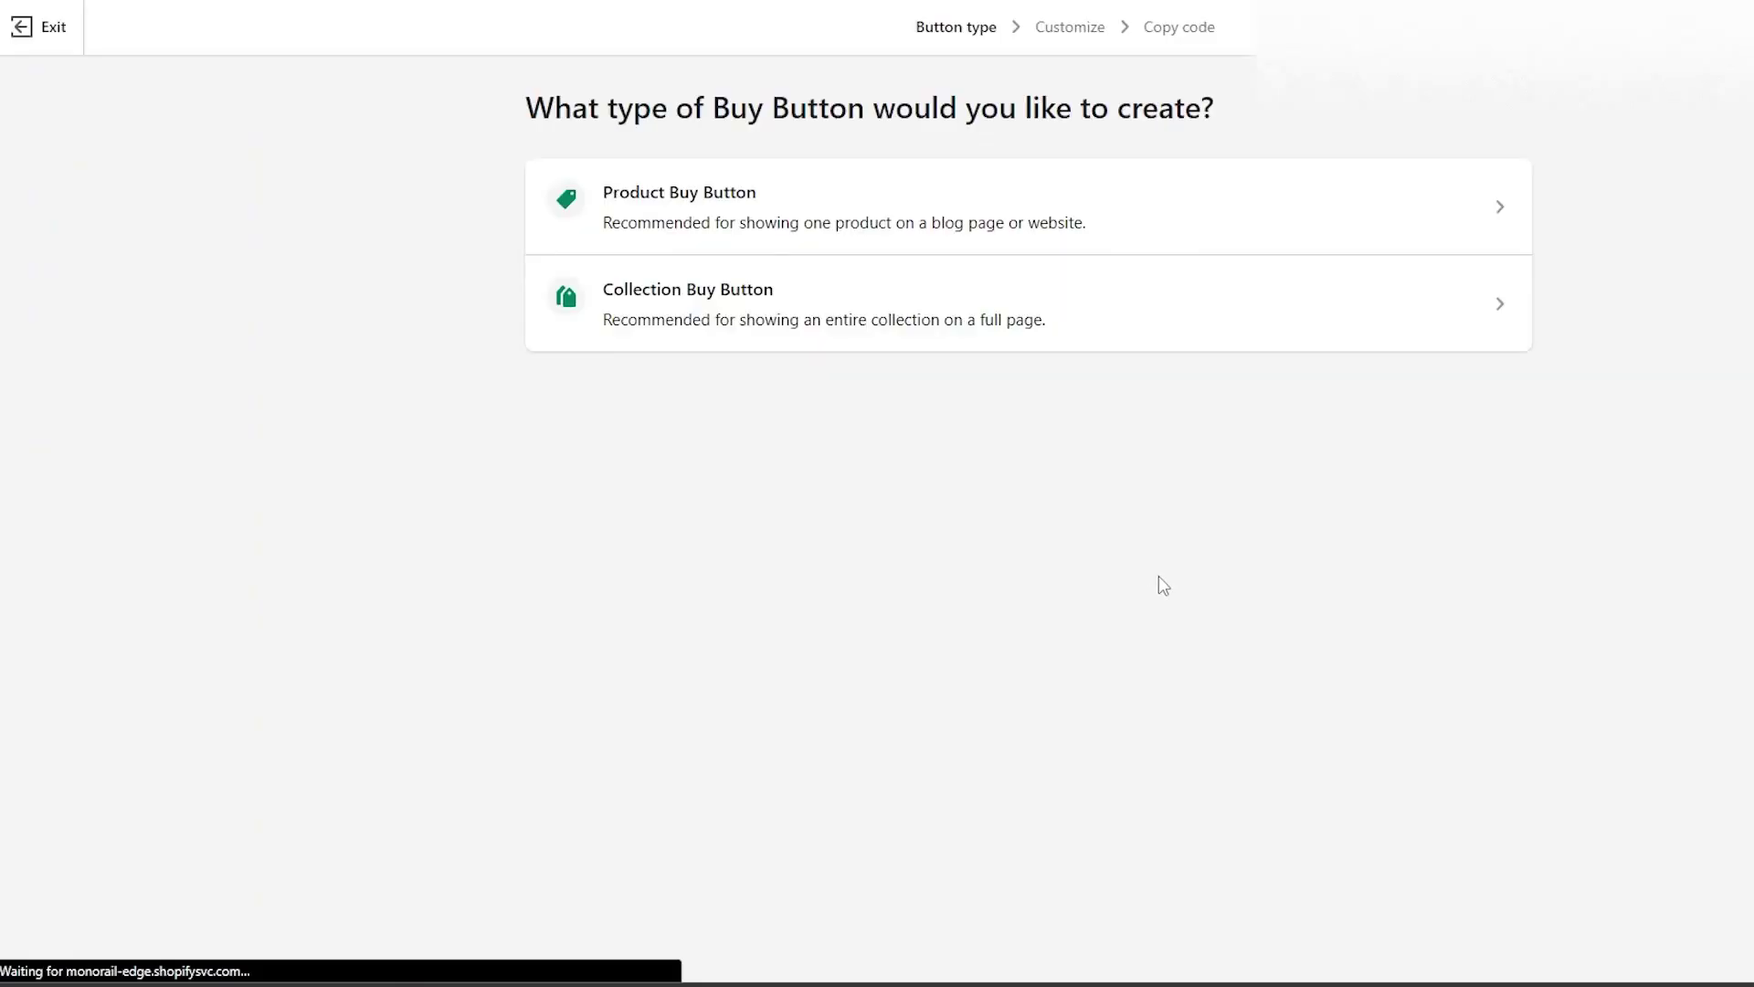
{"action": "left_click", "coordinate": [791, 245]}
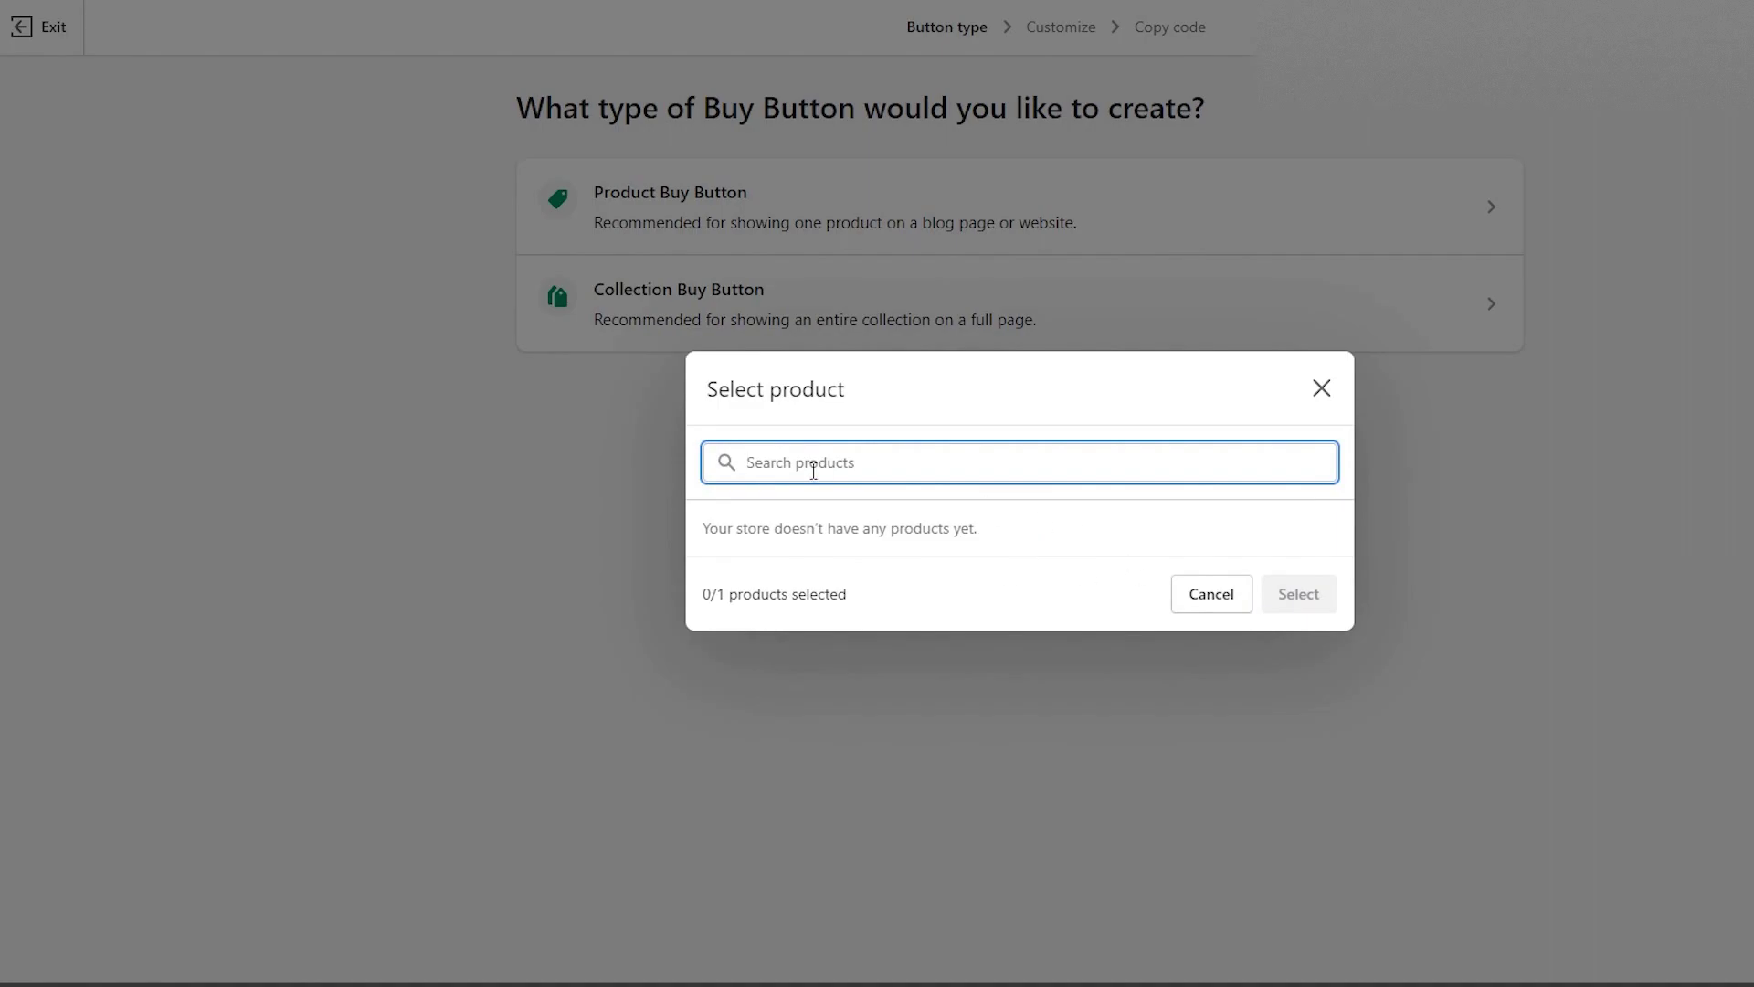
{"action": "left_click", "coordinate": [774, 533]}
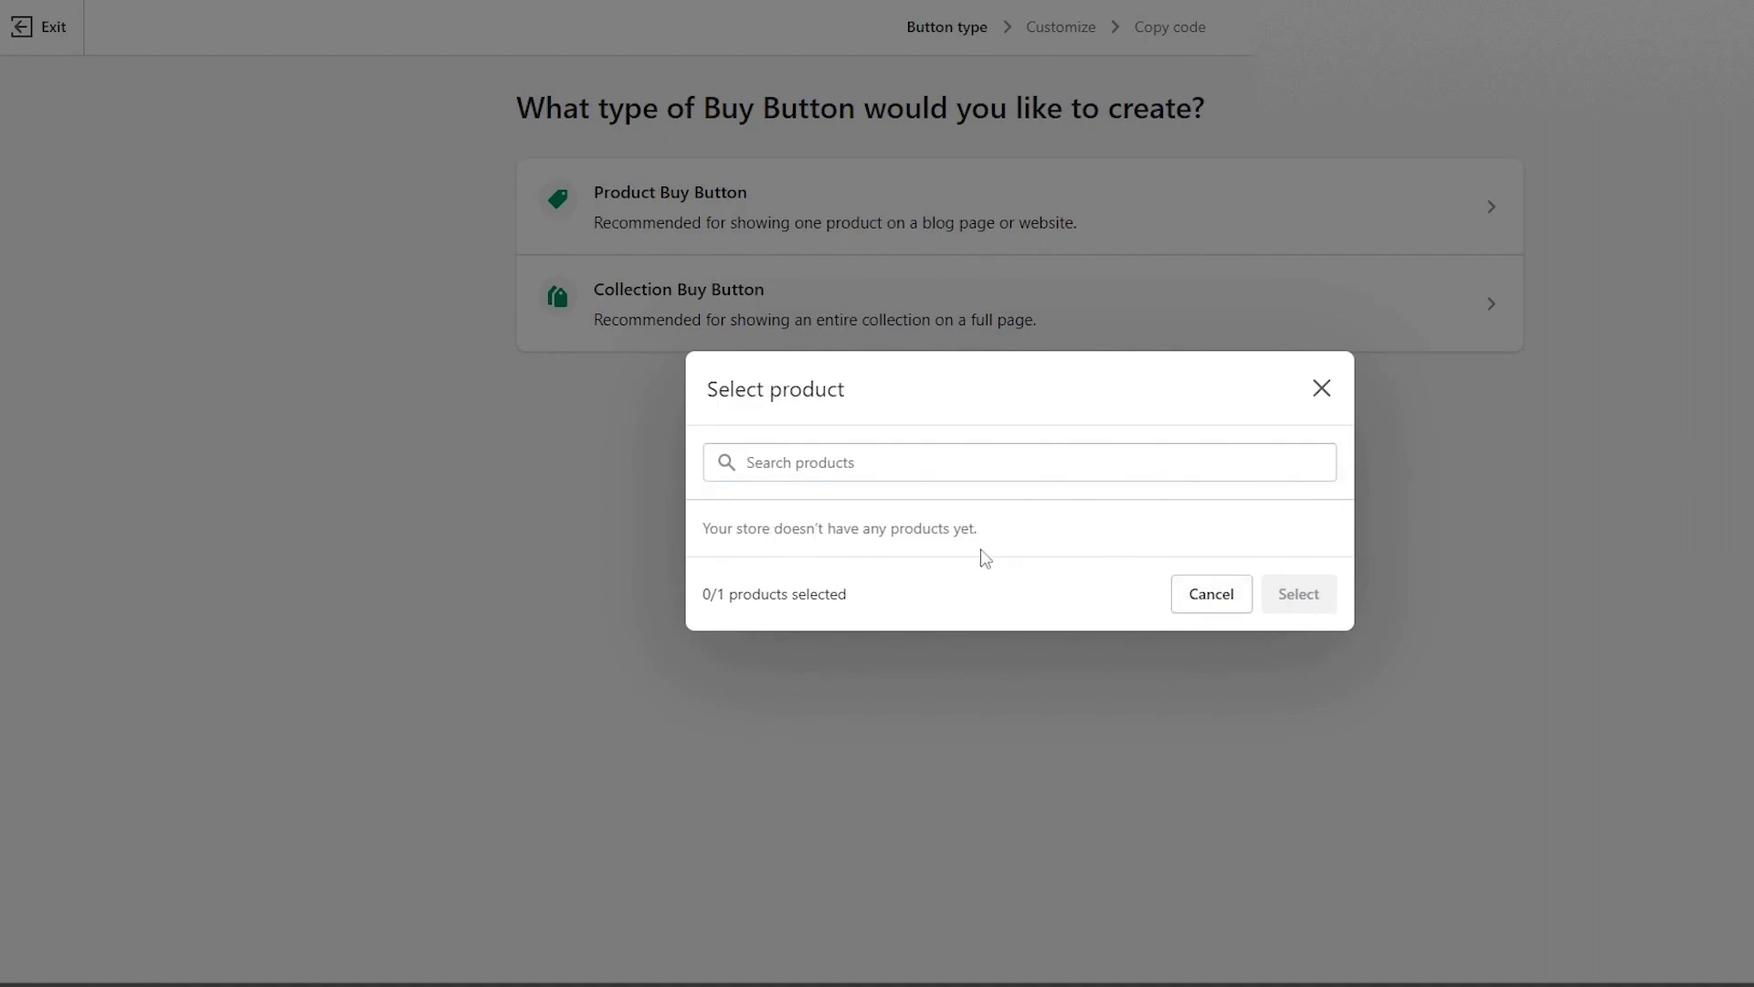
{"action": "left_click_drag", "start_coordinate": [885, 502], "coordinate": [1136, 575]}
{"action": "left_click", "coordinate": [1135, 575]}
{"action": "left_click", "coordinate": [1199, 602]}
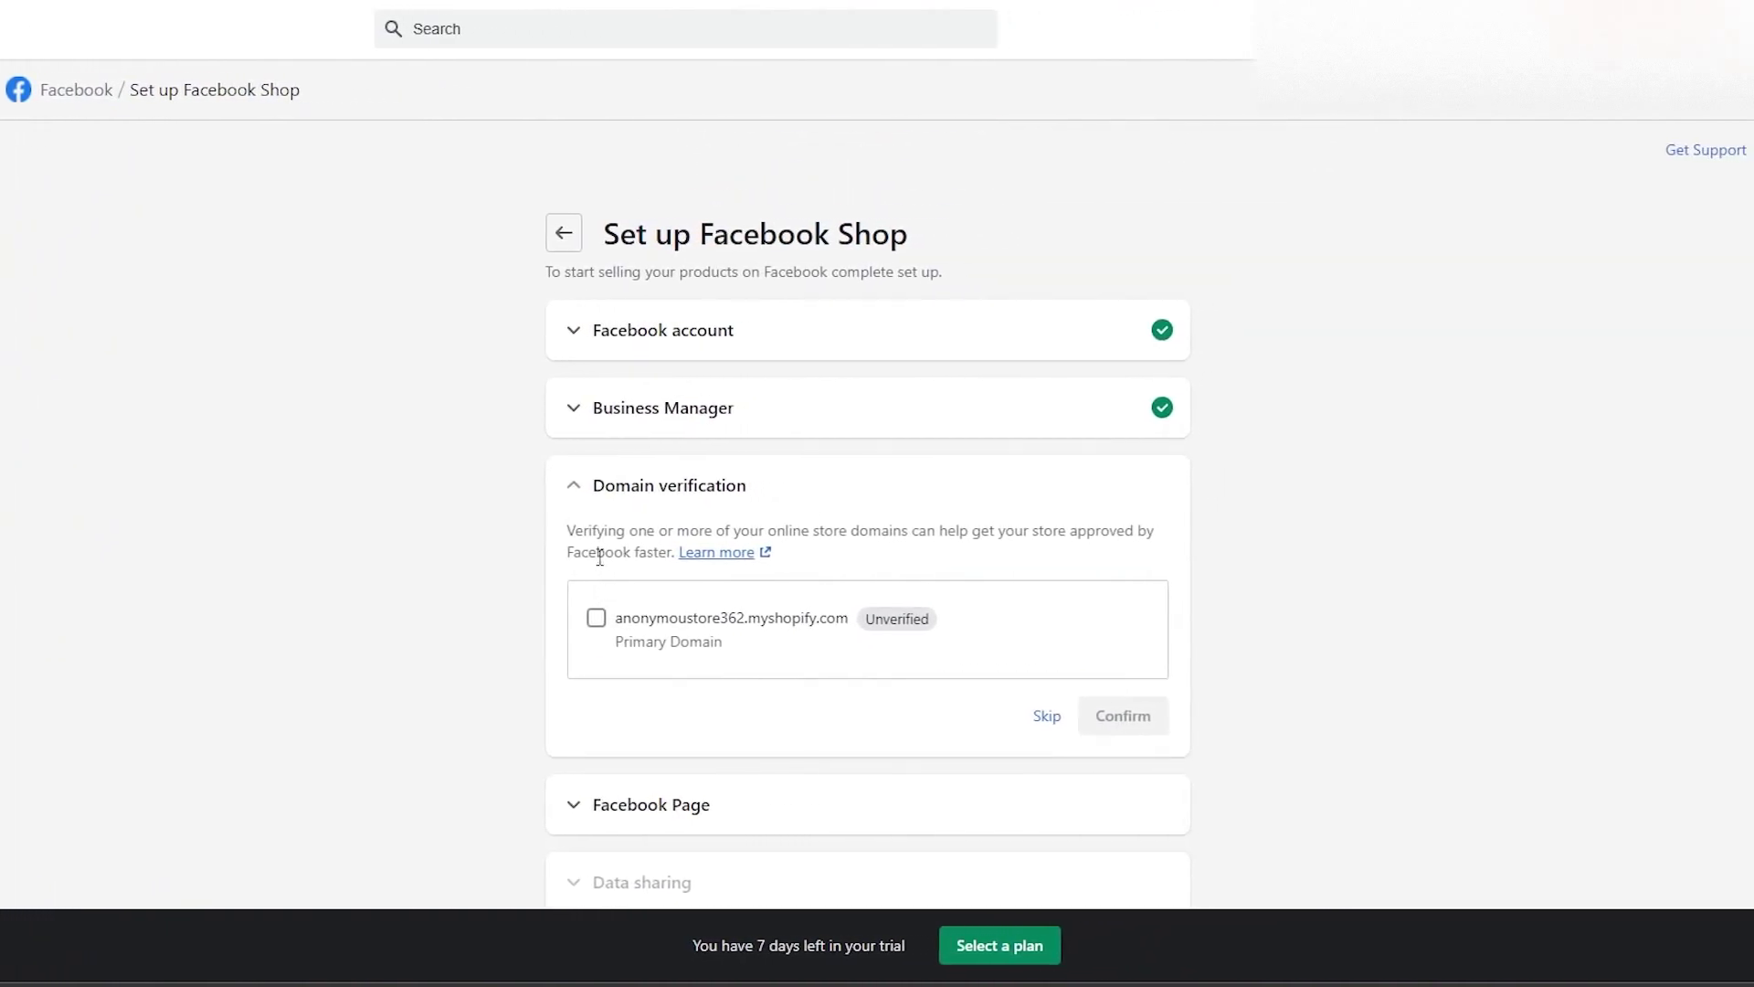
Step: In the Anonymoustore362 store's Facebook Shop setup, review the sections and confirm the primary domain anonymoustore362.myshopify.com for verification
{"action": "scroll", "coordinate": [571, 581], "scroll_direction": "down", "scroll_amount": 2}
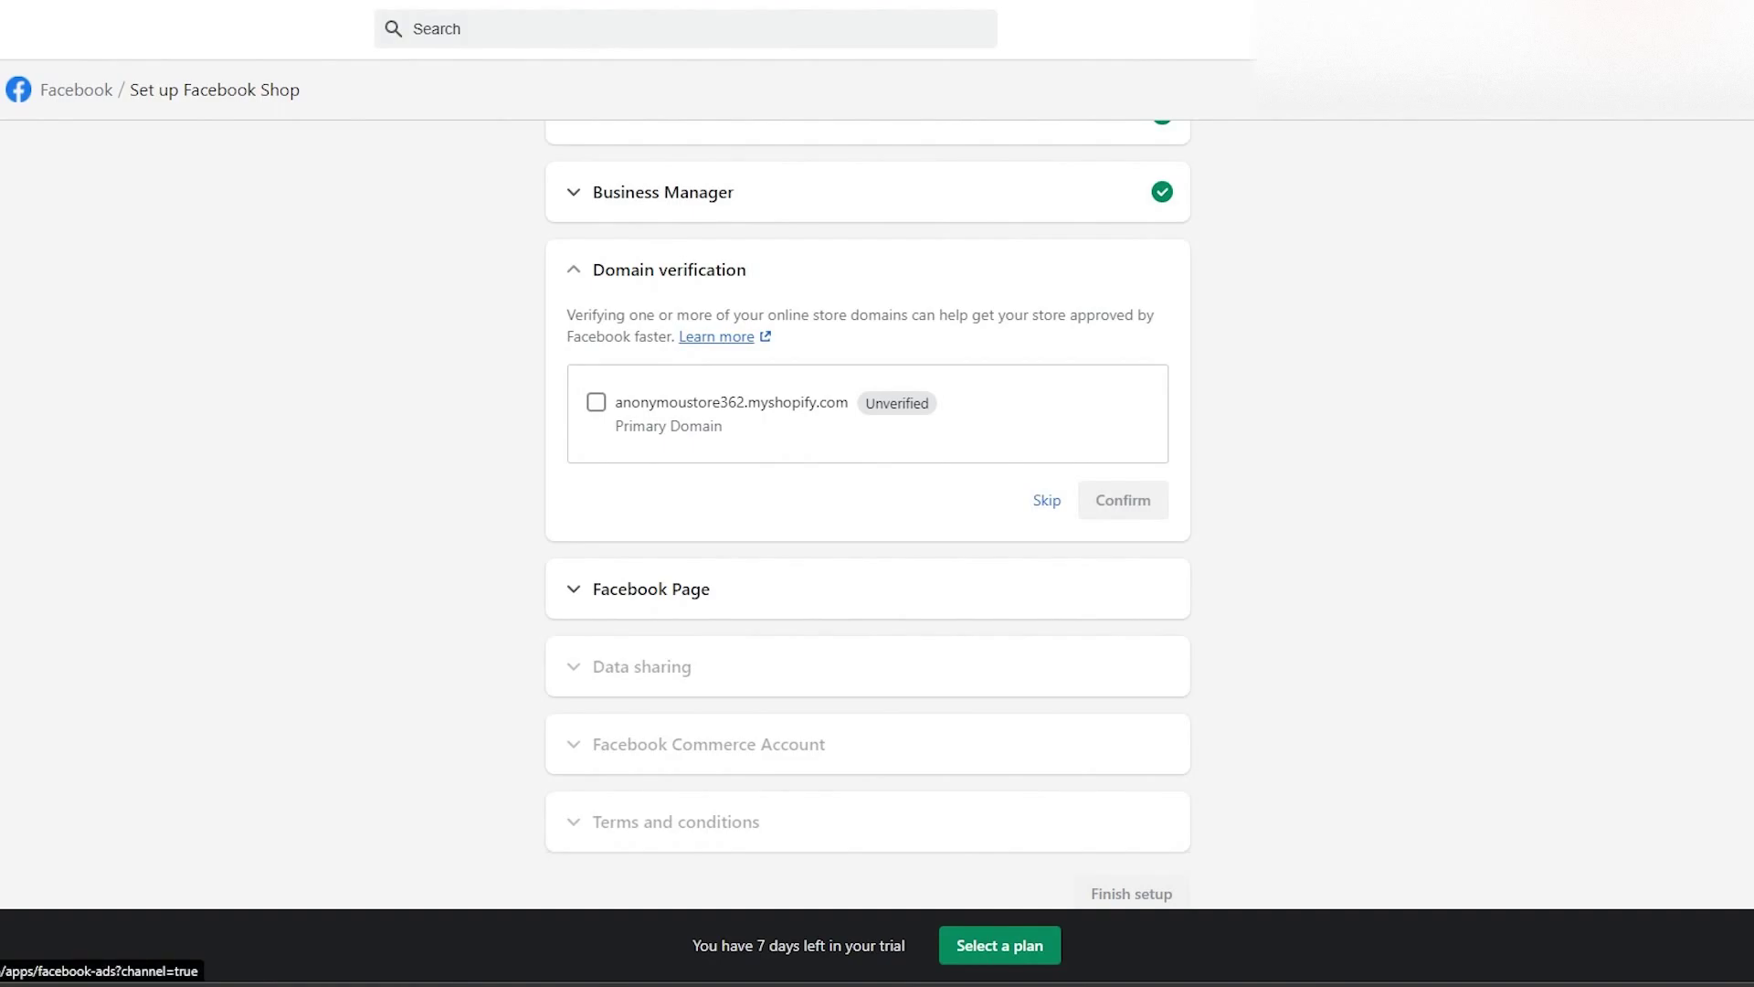
{"action": "scroll", "coordinate": [783, 395], "scroll_direction": "up", "scroll_amount": 2}
{"action": "scroll", "coordinate": [851, 330], "scroll_direction": "down", "scroll_amount": 3}
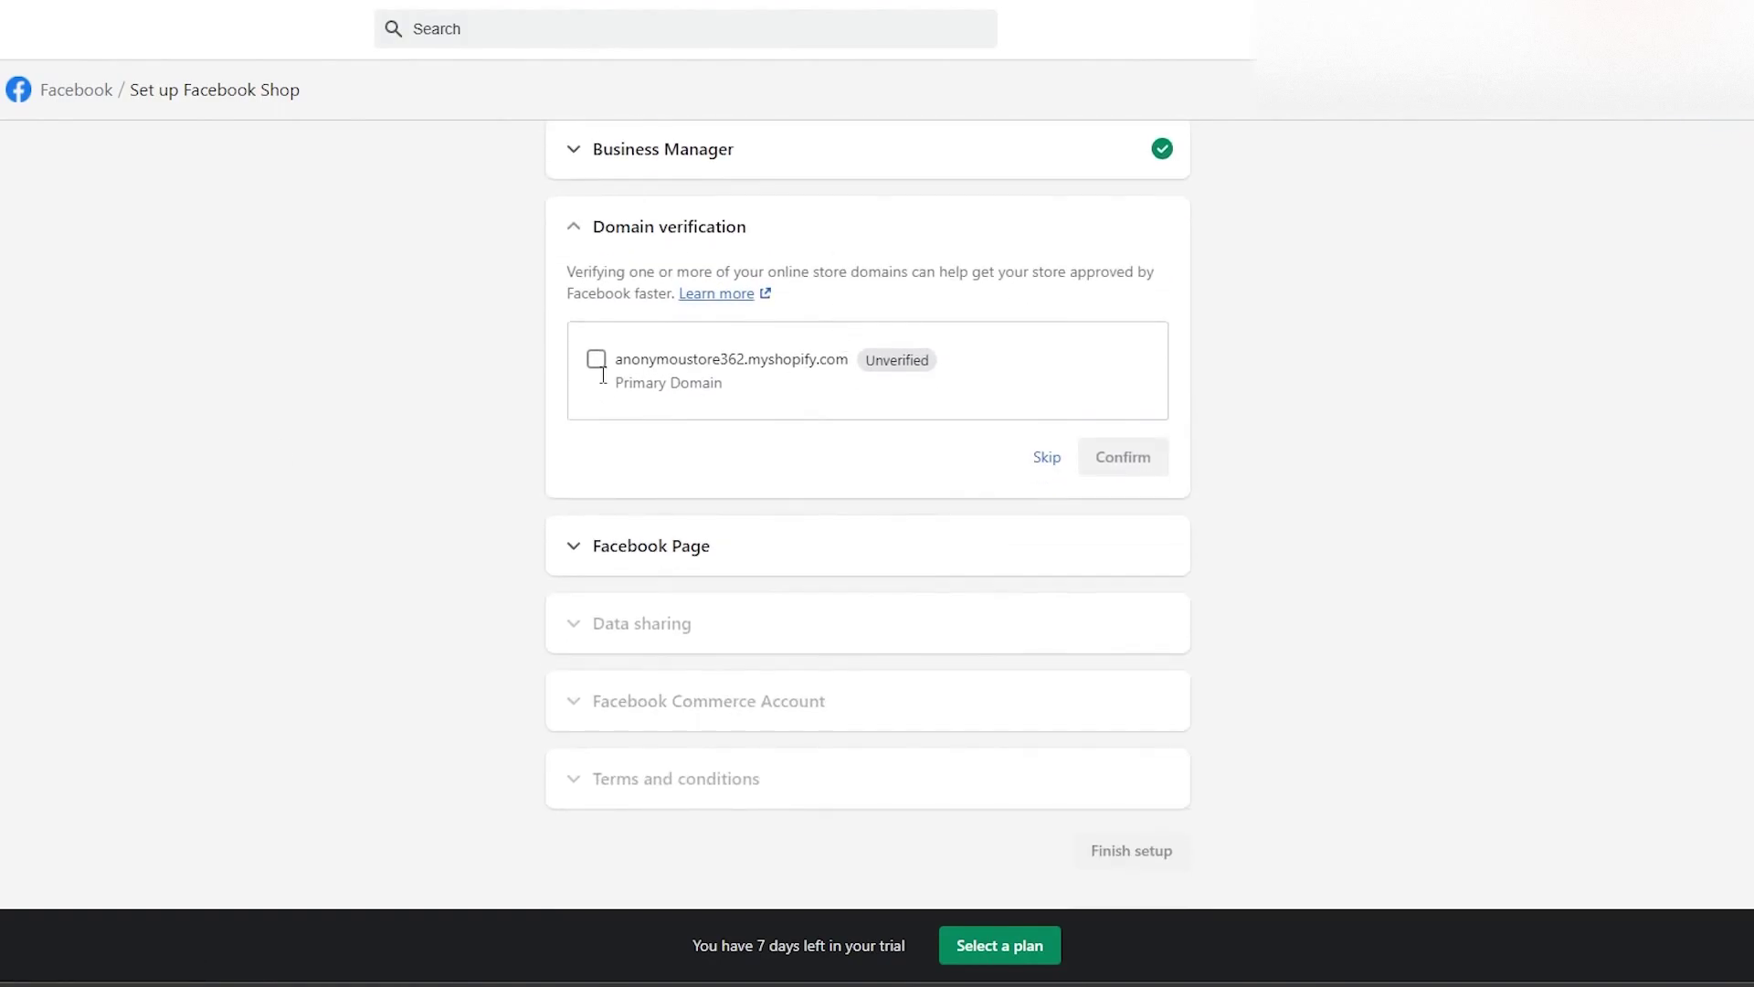
{"action": "left_click", "coordinate": [596, 359]}
{"action": "left_click", "coordinate": [1127, 459]}
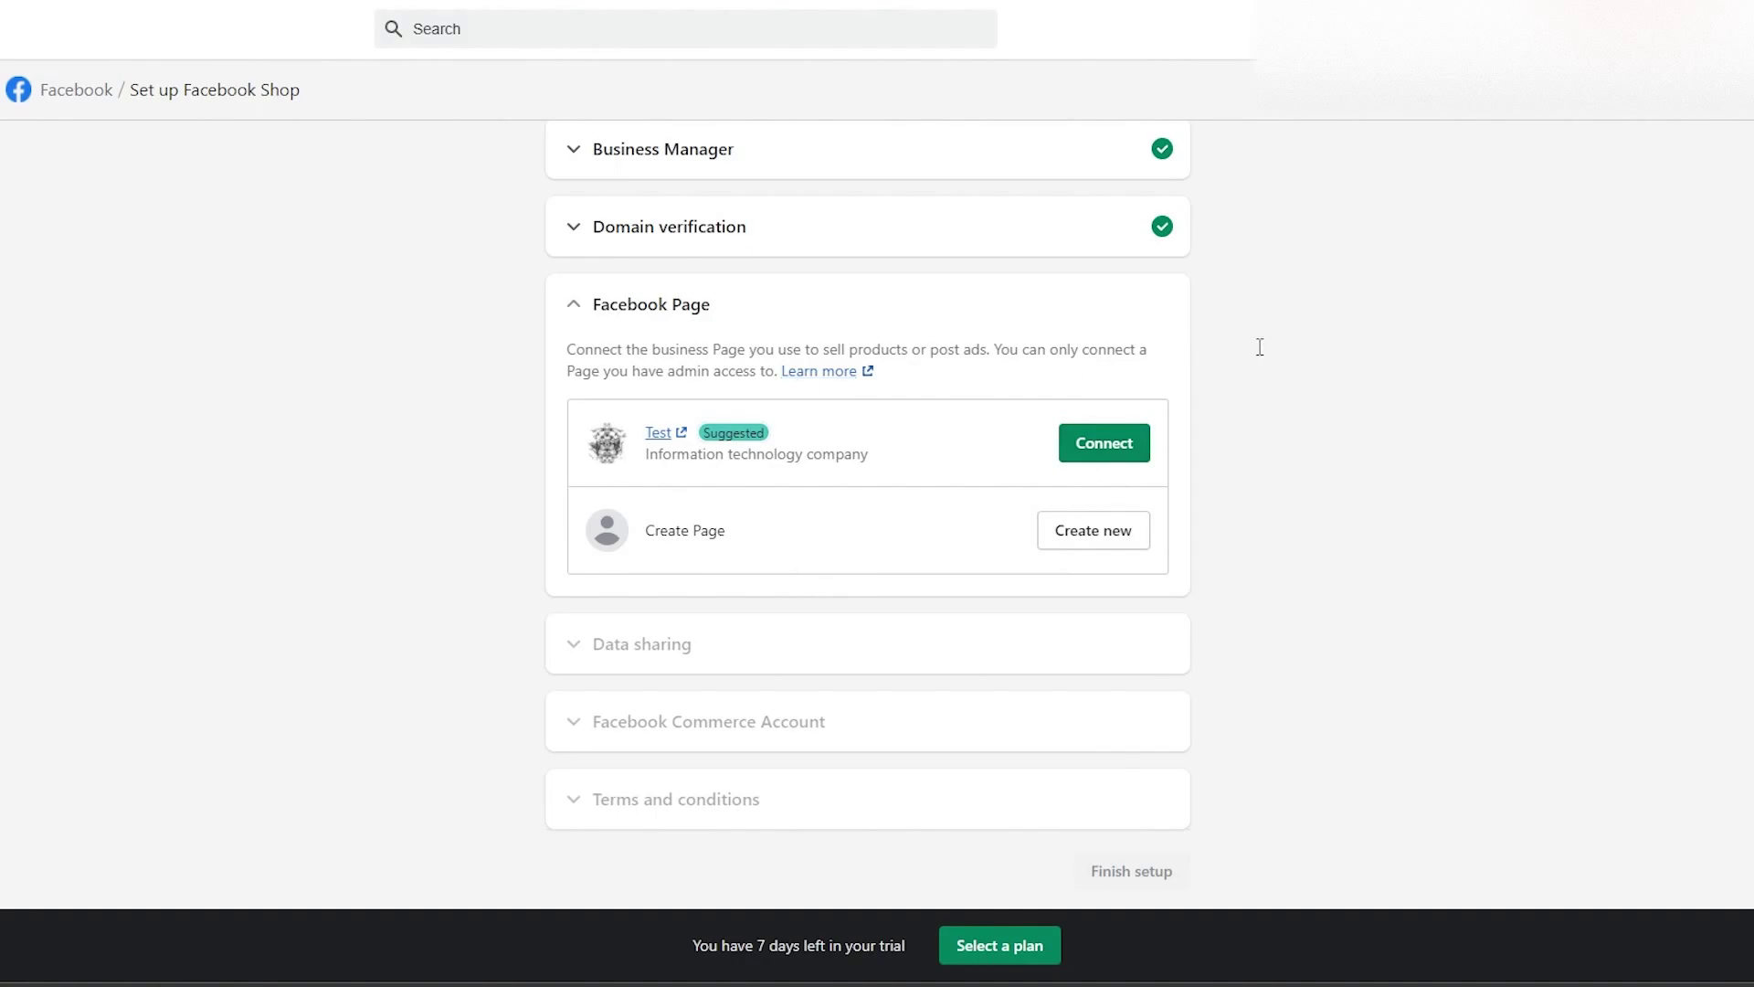
Step: Connect the suggested Test business Page to the Facebook Shop and skip data sharing
{"action": "left_click", "coordinate": [1131, 436]}
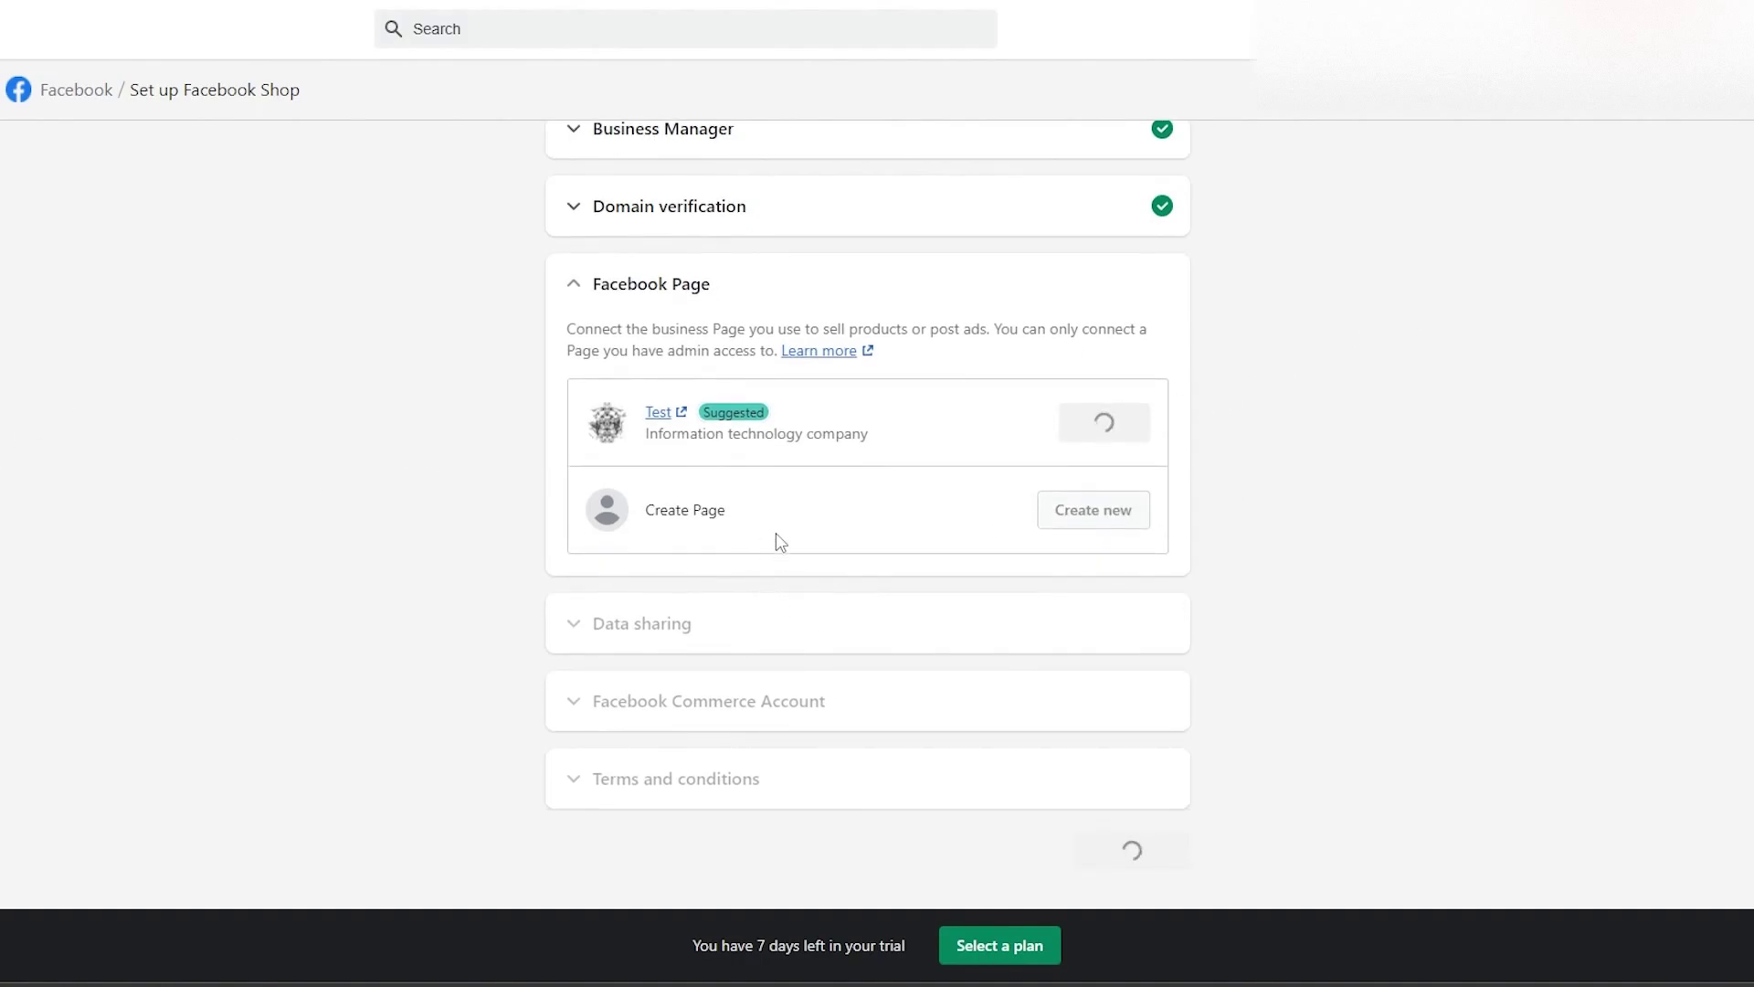
{"action": "scroll", "coordinate": [781, 533], "scroll_direction": "down", "scroll_amount": 8}
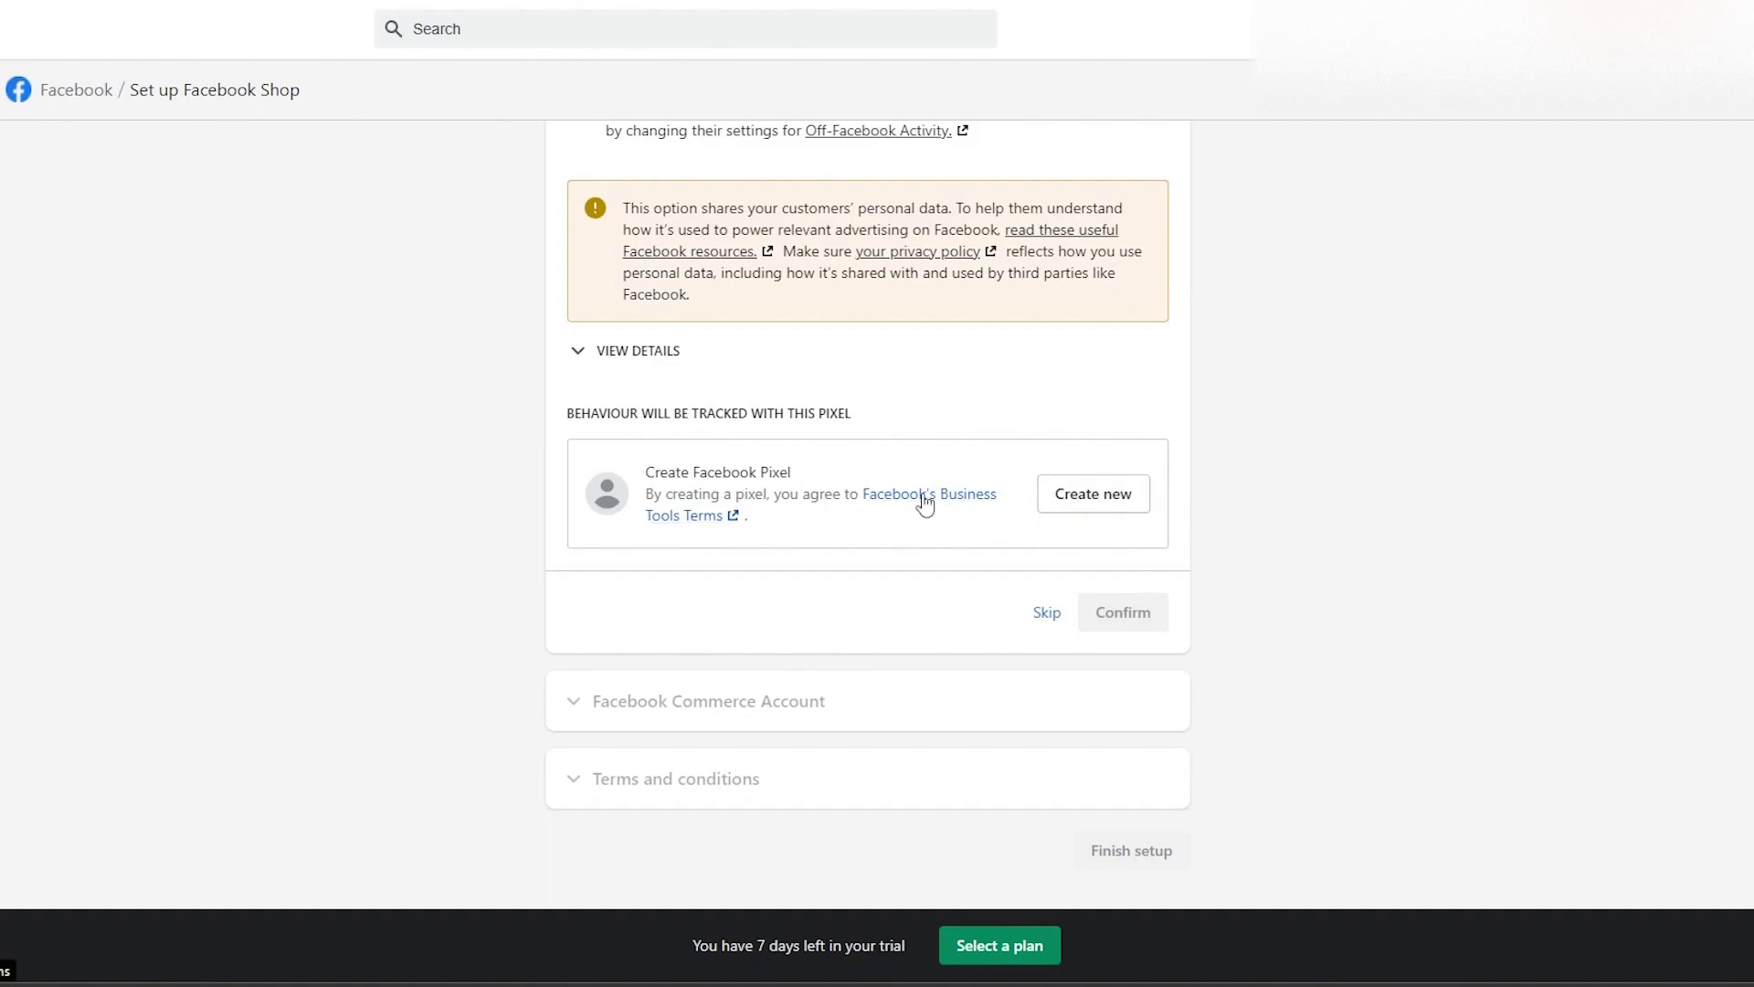
{"action": "left_click", "coordinate": [1047, 612]}
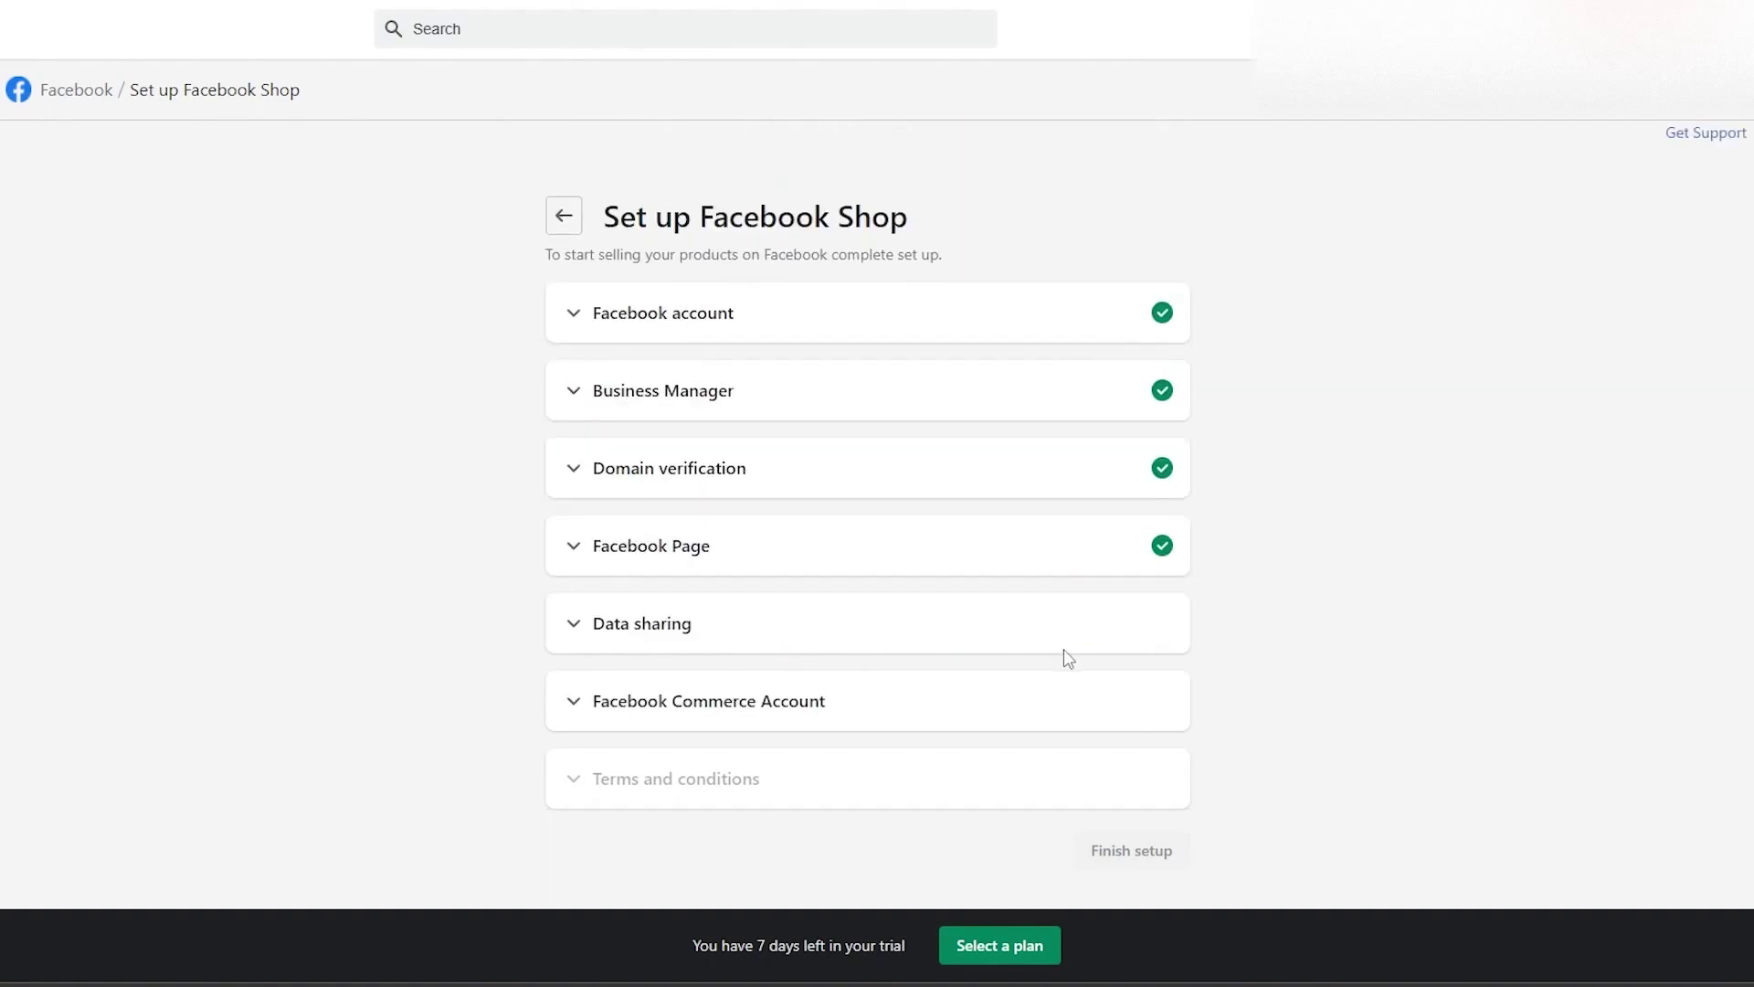
Step: Create a new Facebook Commerce Account for the shop and accept the Facebook Commerce Terms
{"action": "left_click", "coordinate": [576, 703]}
{"action": "scroll", "coordinate": [670, 728], "scroll_direction": "down", "scroll_amount": 2}
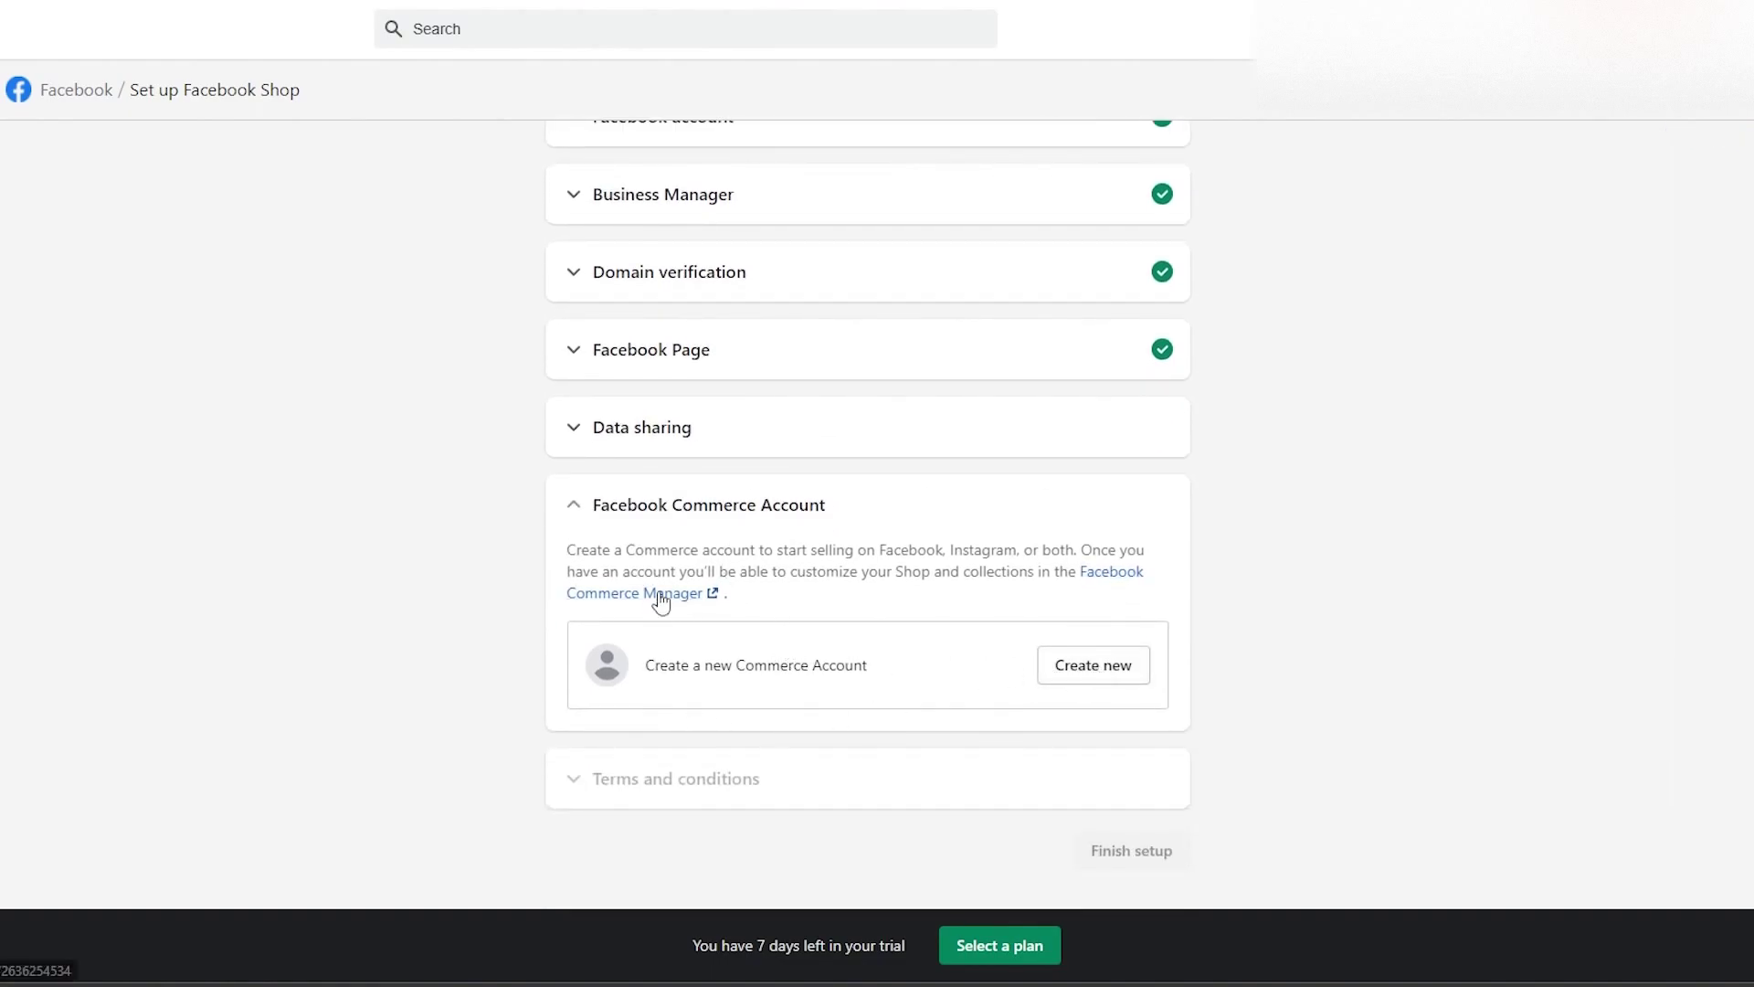
{"action": "left_click", "coordinate": [1096, 671]}
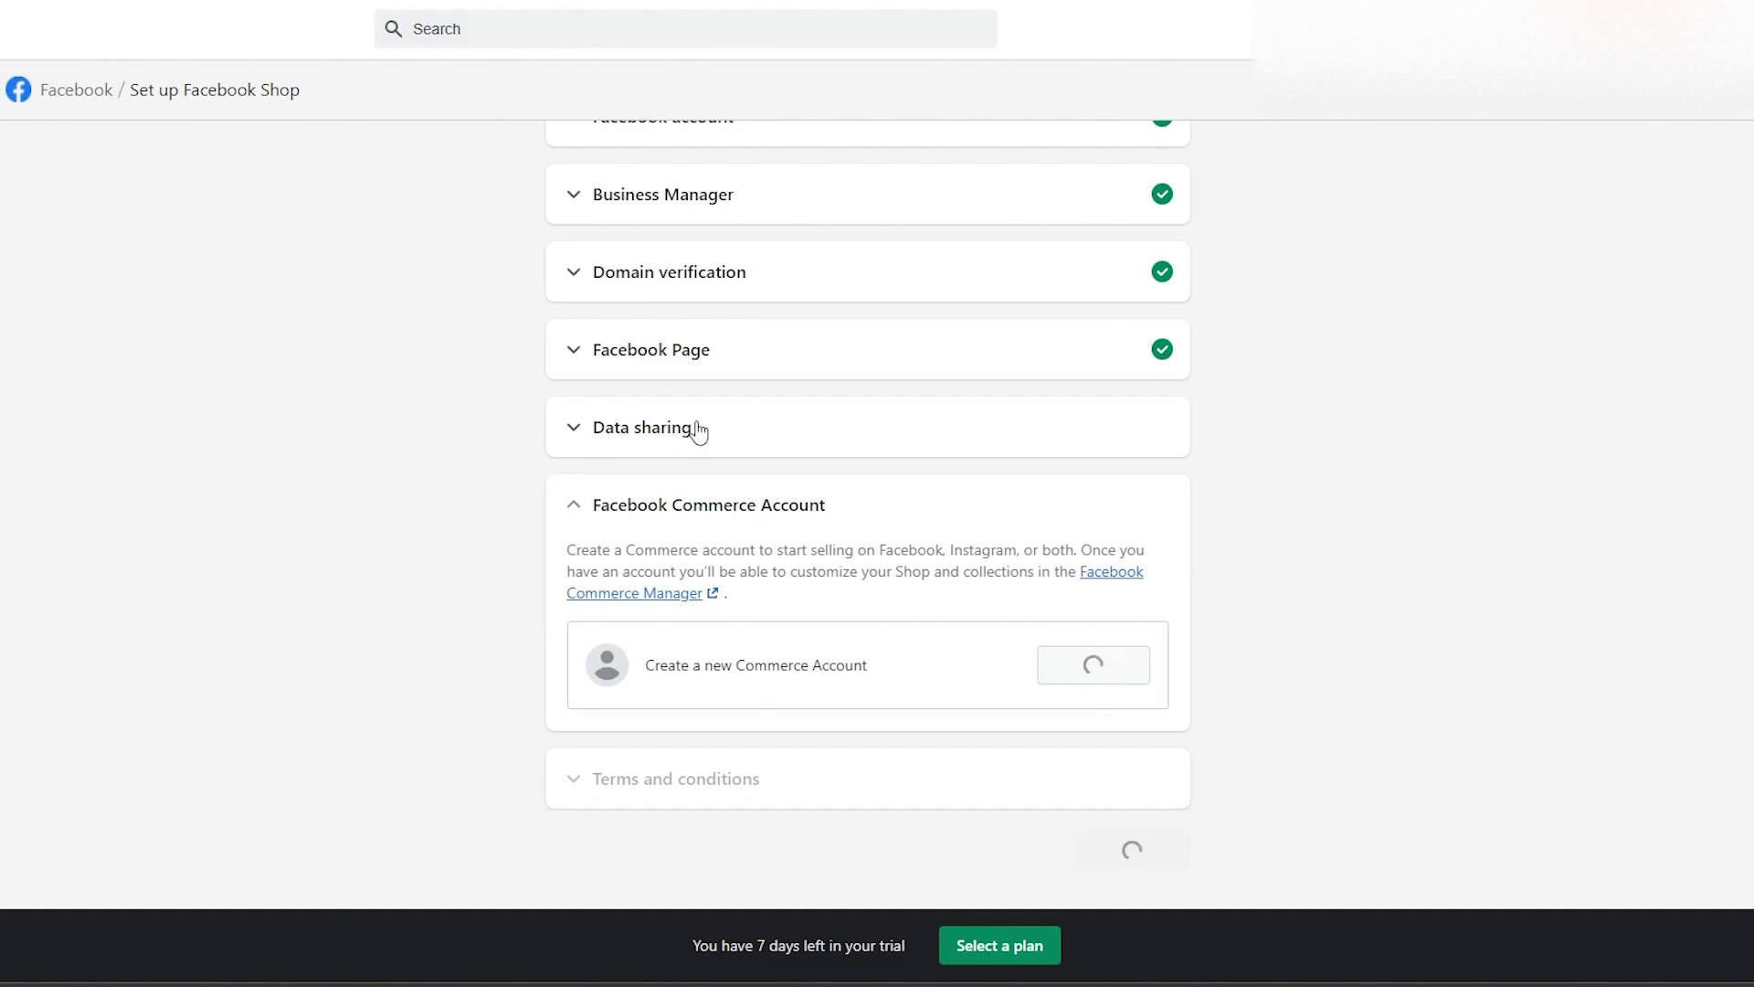
{"action": "scroll", "coordinate": [1167, 803], "scroll_direction": "down", "scroll_amount": 2}
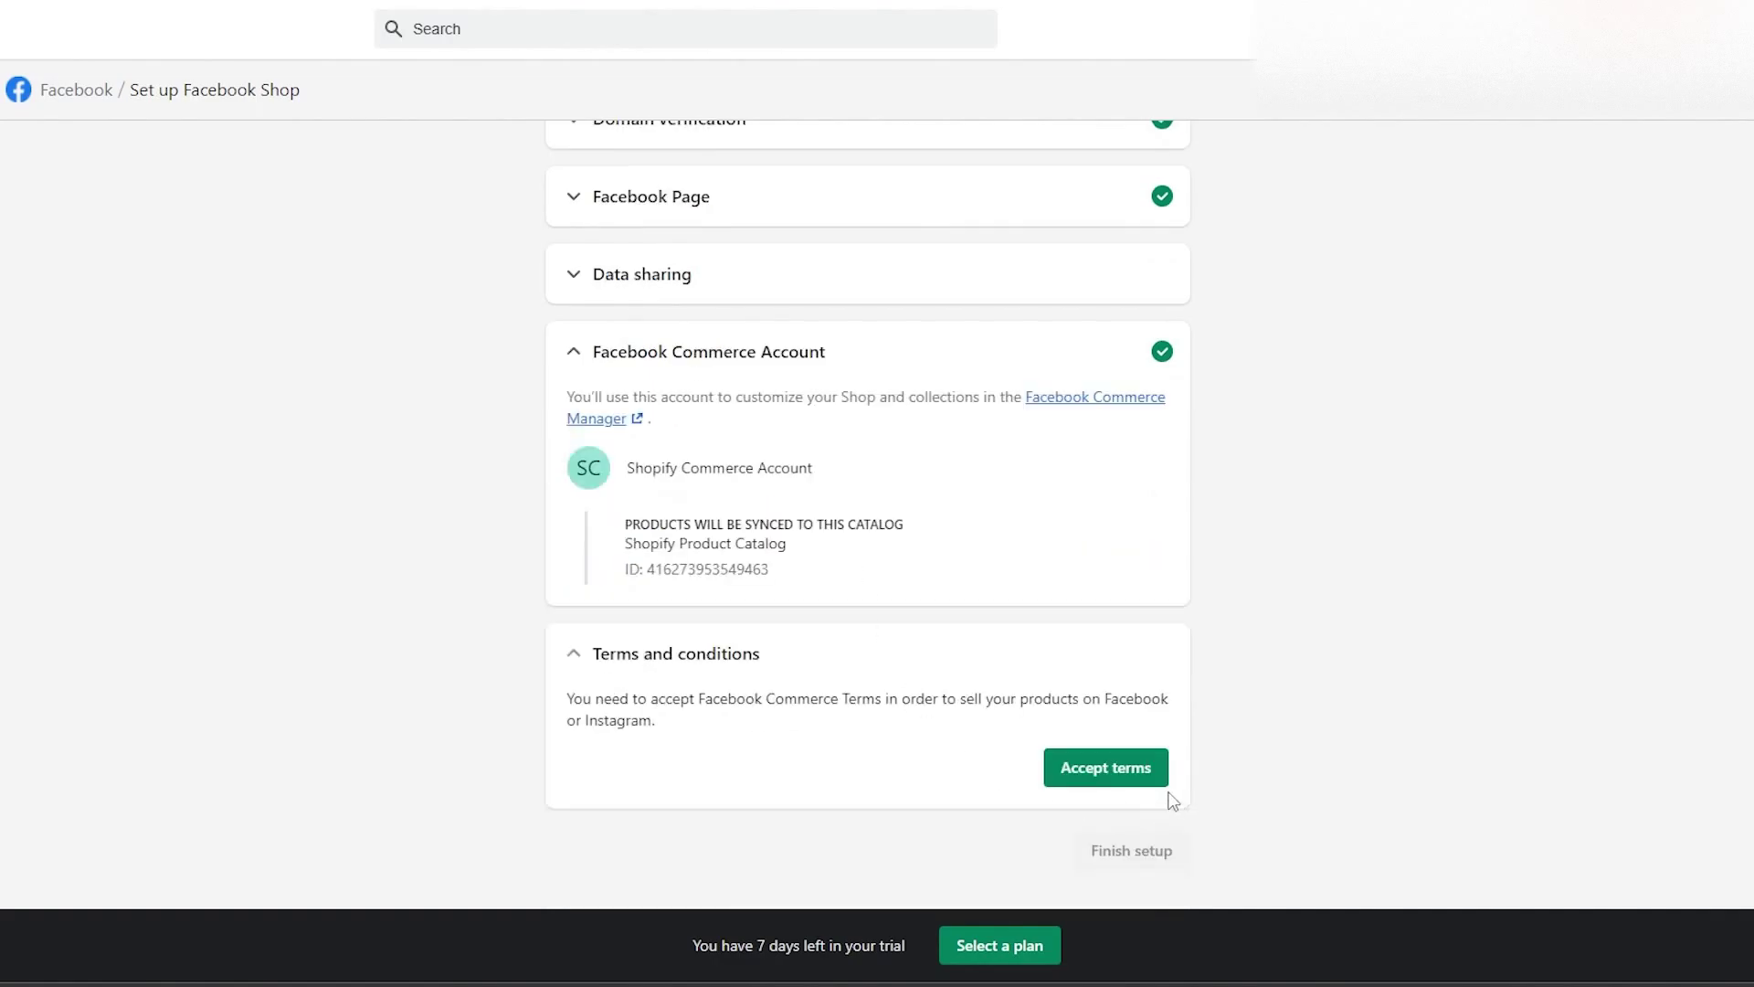
{"action": "left_click", "coordinate": [1160, 781]}
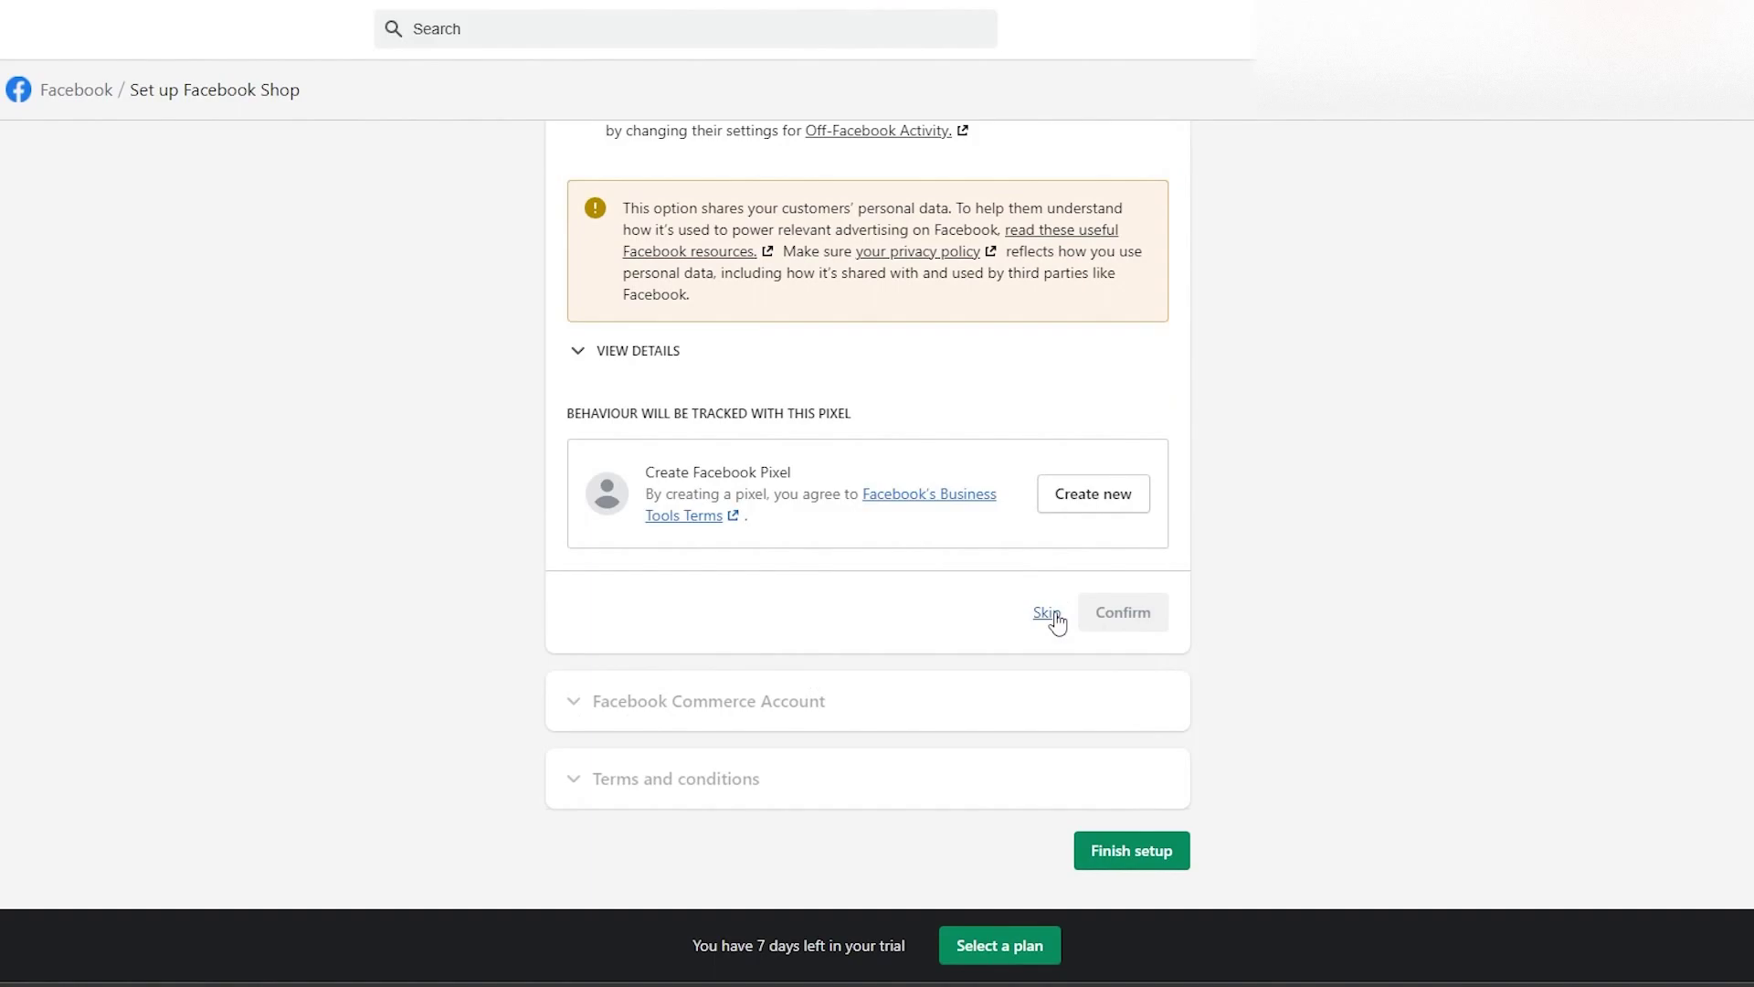
Step: Skip the Facebook Pixel data sharing section again and finish the Facebook Shop setup
{"action": "scroll", "coordinate": [772, 450], "scroll_direction": "up", "scroll_amount": 2}
{"action": "scroll", "coordinate": [1023, 749], "scroll_direction": "down", "scroll_amount": 2}
{"action": "left_click", "coordinate": [1047, 611]}
{"action": "left_click", "coordinate": [1158, 852]}
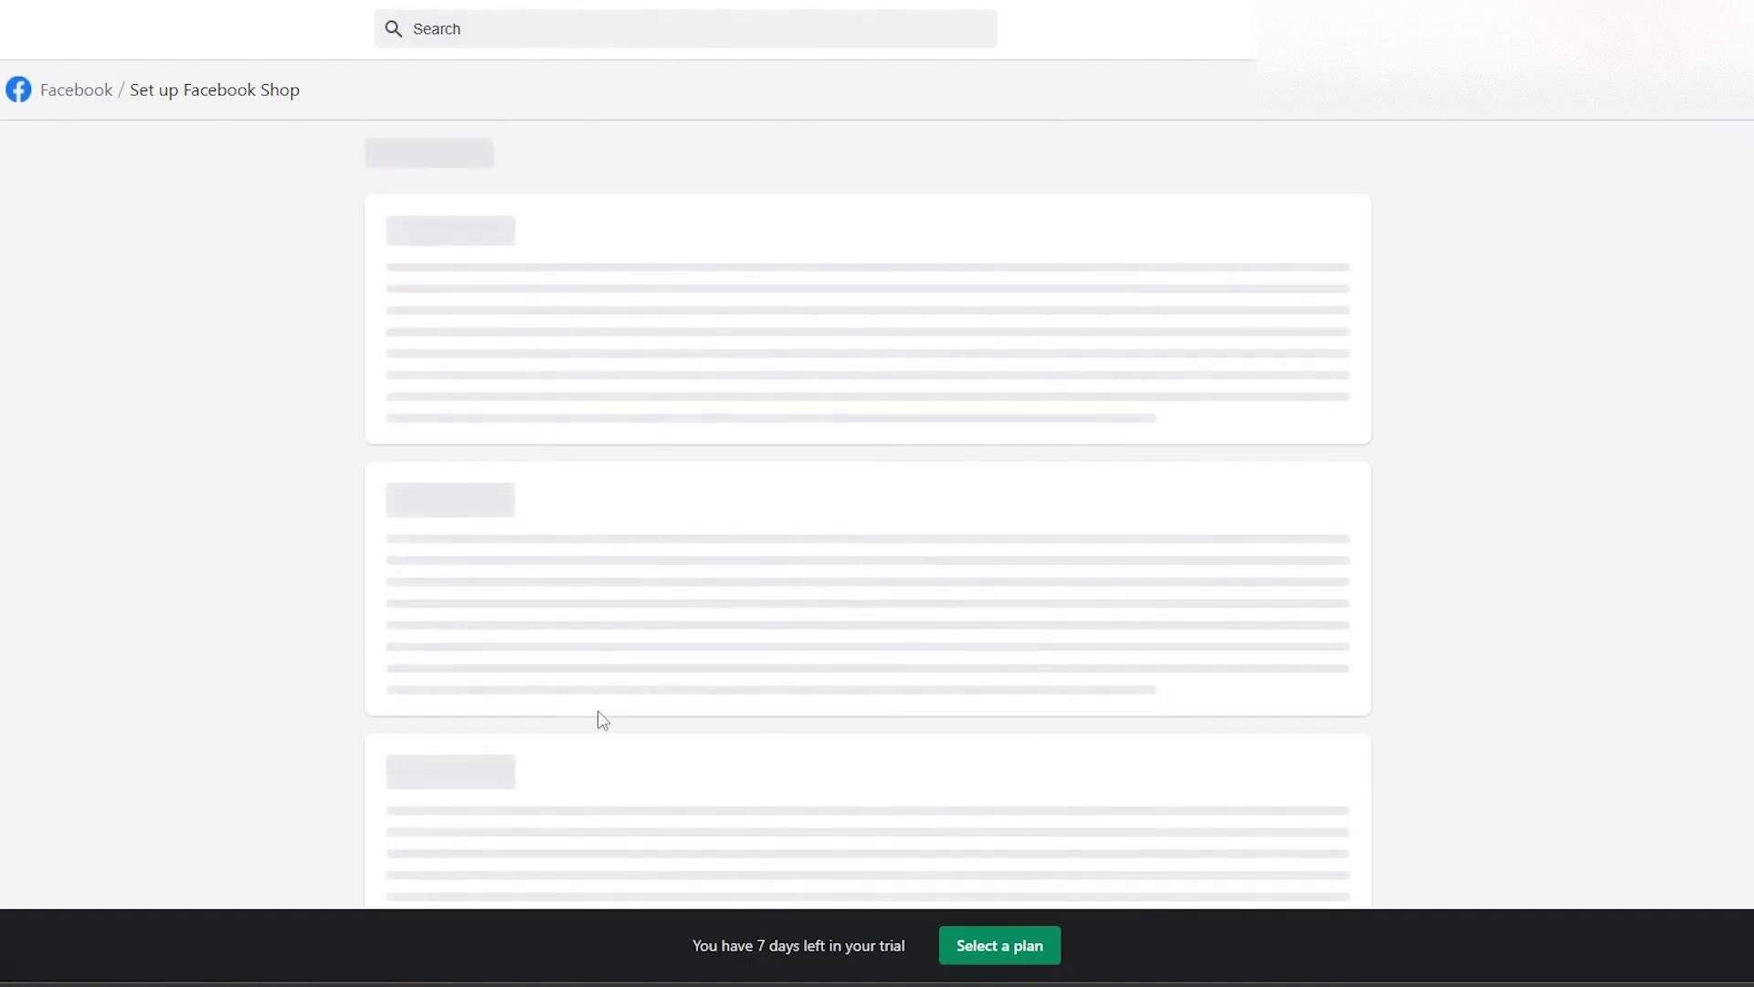
{"action": "scroll", "coordinate": [589, 436], "scroll_direction": "down", "scroll_amount": 1}
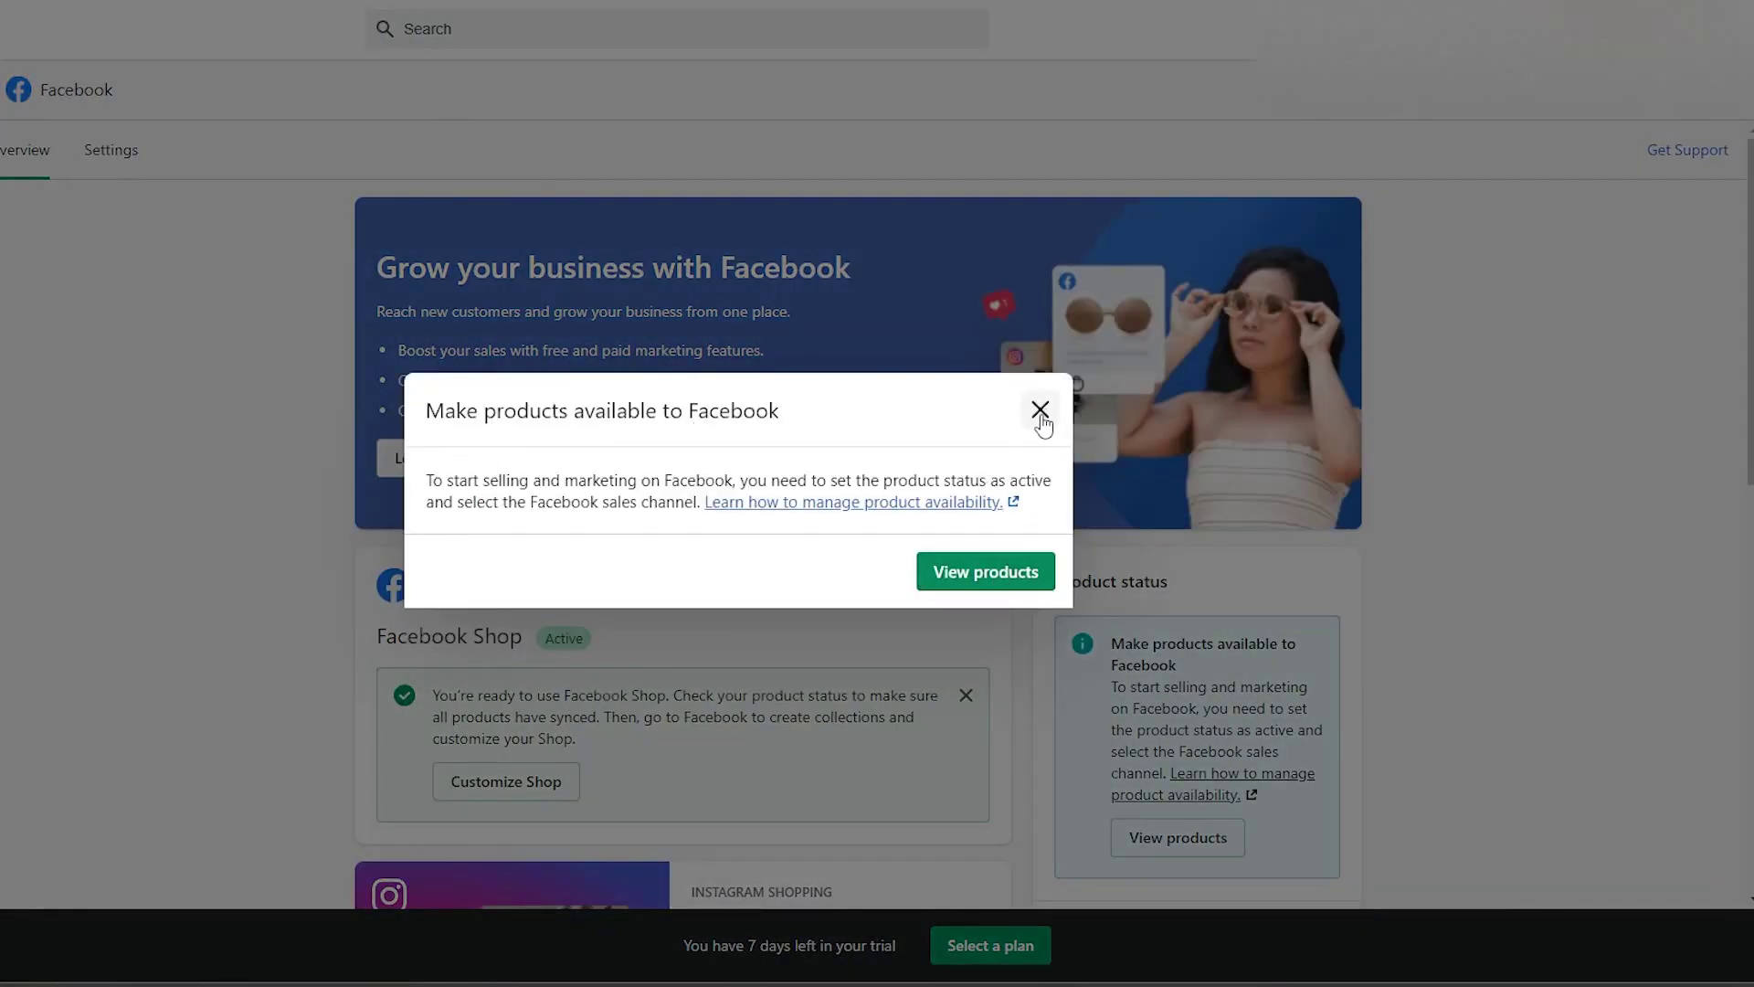
Step: View the Anonymoustore362 products from the Facebook availability notice and set all three draft products as active
{"action": "left_click", "coordinate": [1000, 586]}
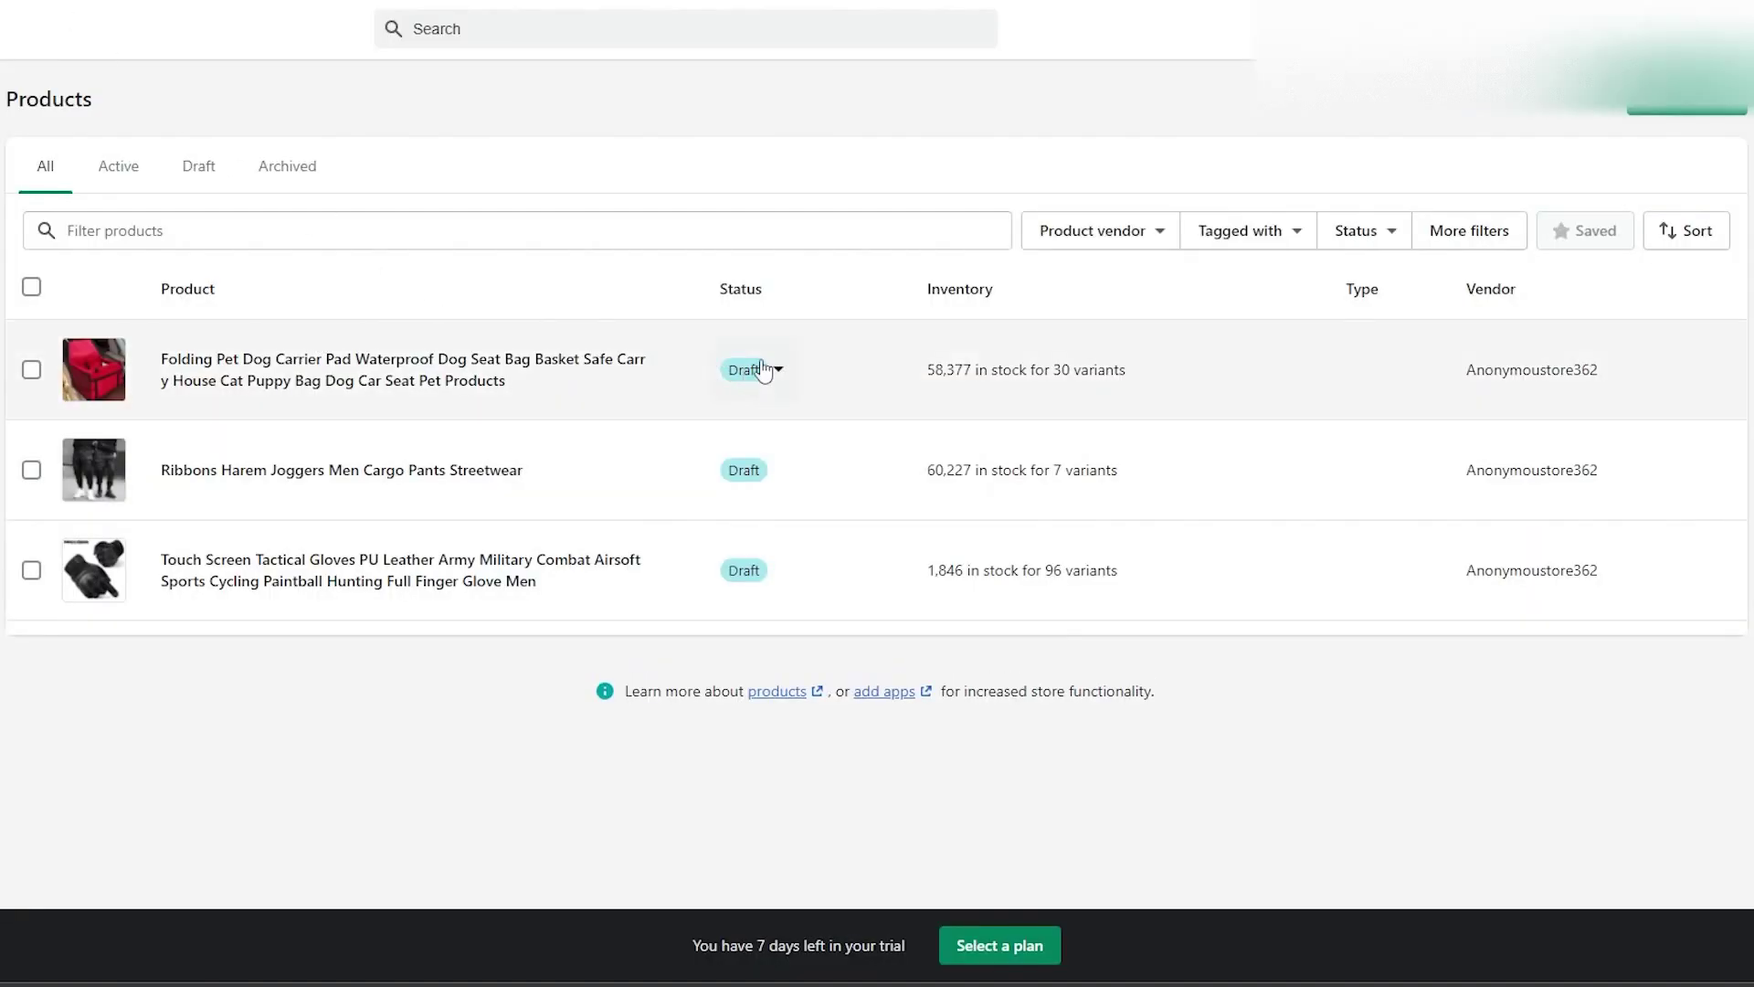
{"action": "mouse_move", "coordinate": [759, 361]}
{"action": "left_click", "coordinate": [31, 285]}
{"action": "left_click", "coordinate": [346, 286]}
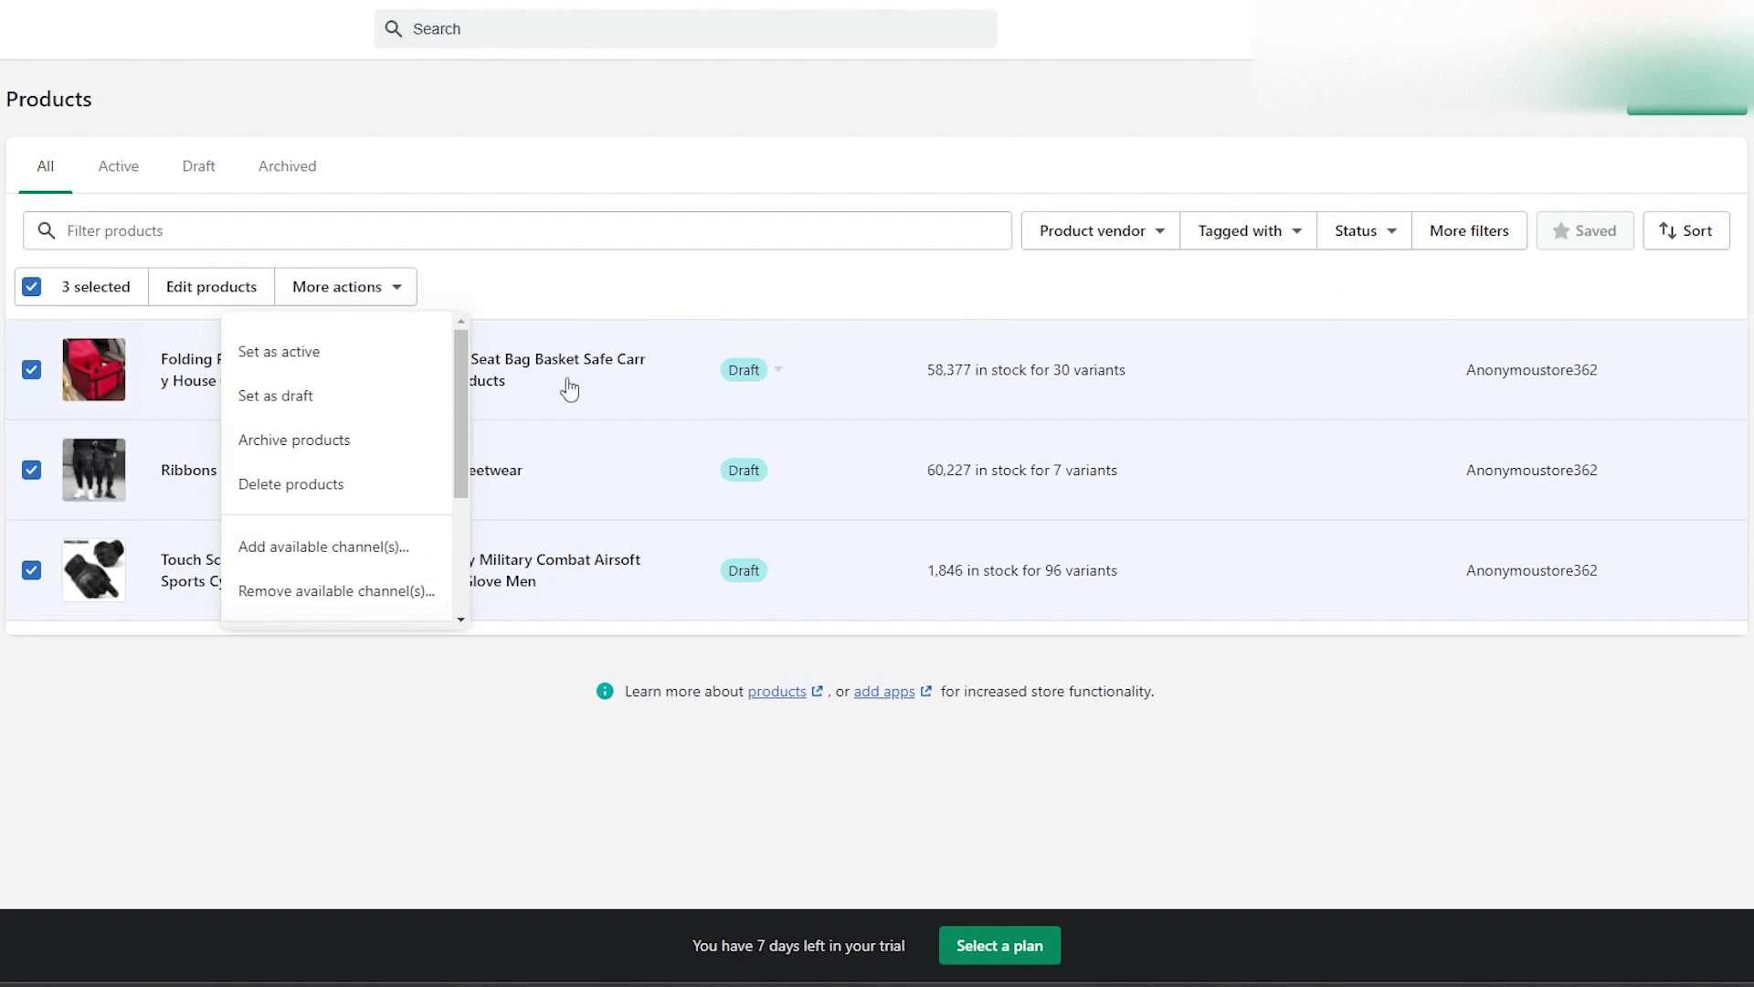
{"action": "left_click", "coordinate": [309, 359]}
{"action": "left_click", "coordinate": [956, 556]}
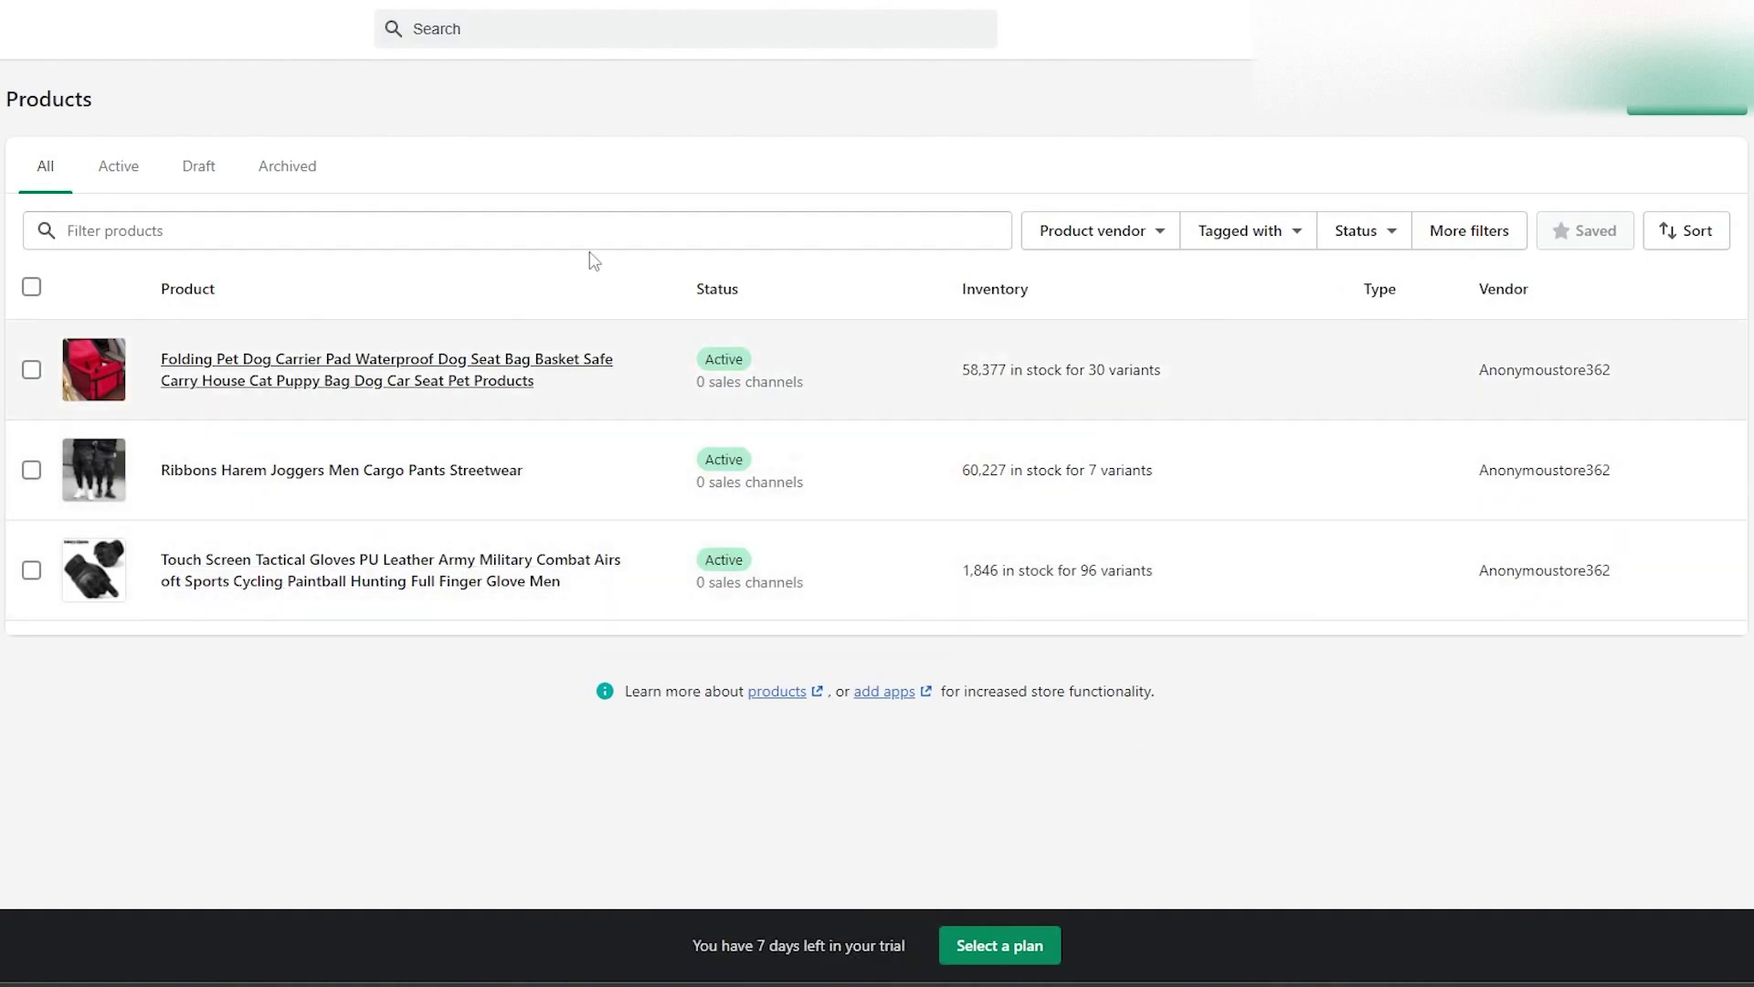
Step: Check the pet carrier's product details in the Lite wearhouse store and set the product as active
{"action": "left_click", "coordinate": [4, 566]}
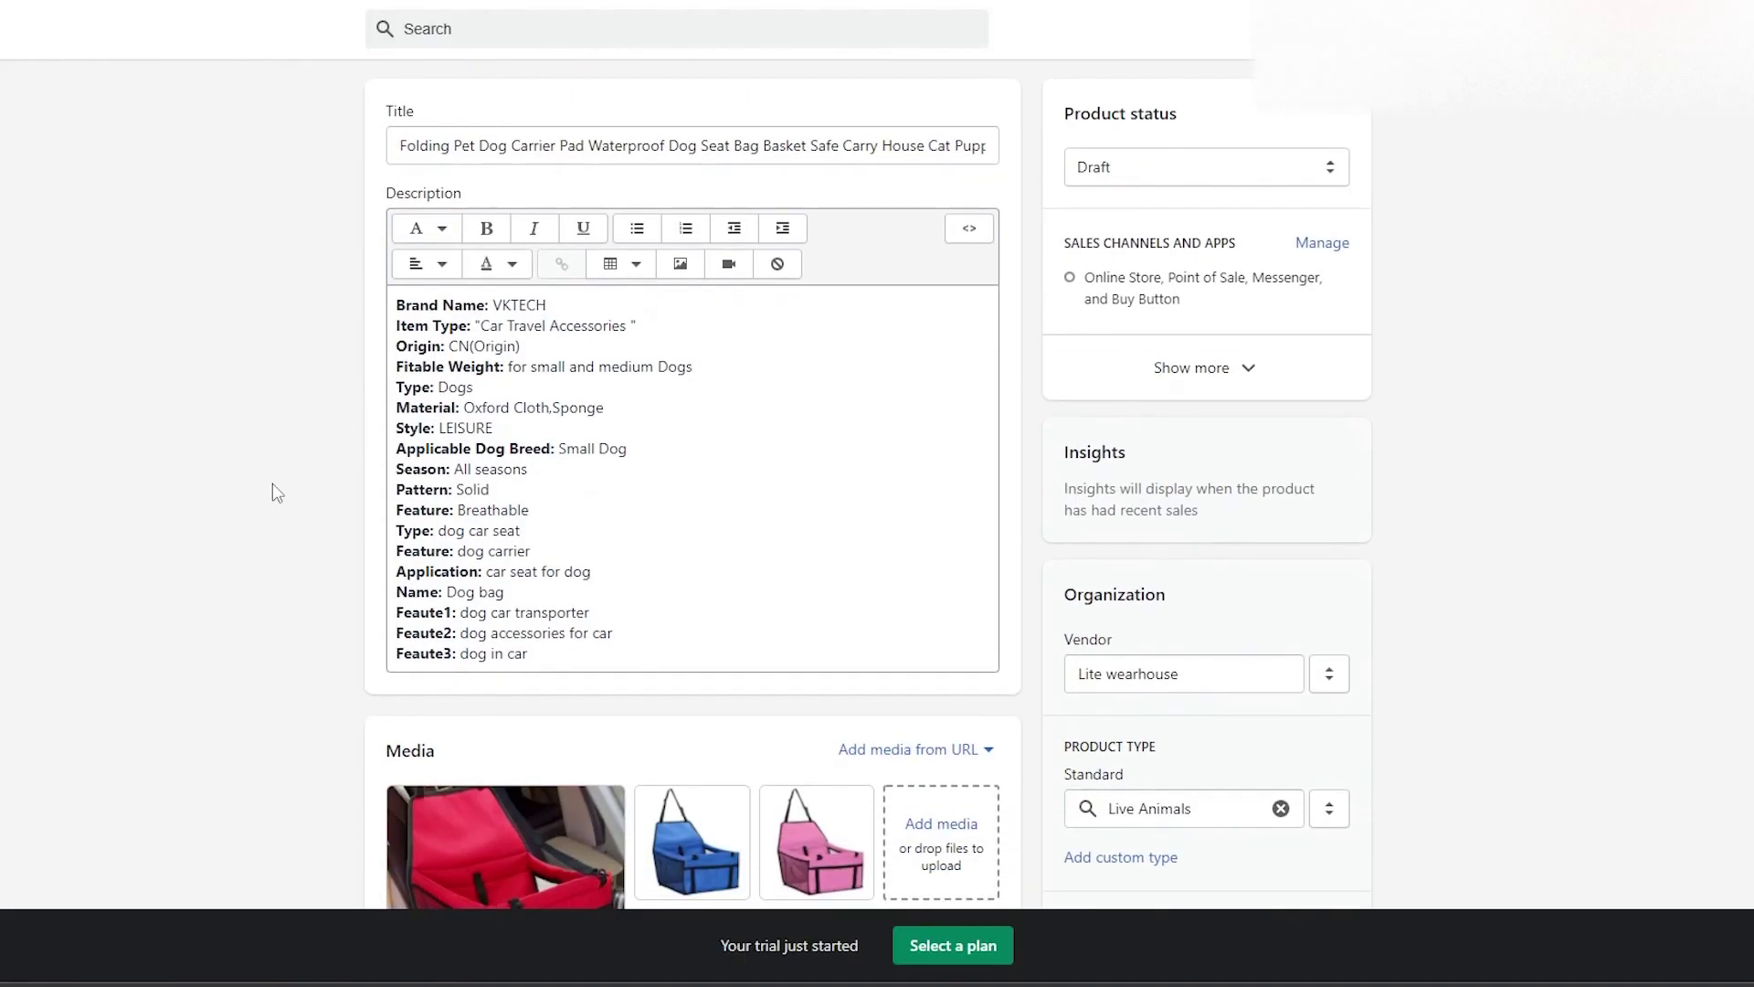
{"action": "scroll", "coordinate": [265, 485], "scroll_direction": "down", "scroll_amount": 3}
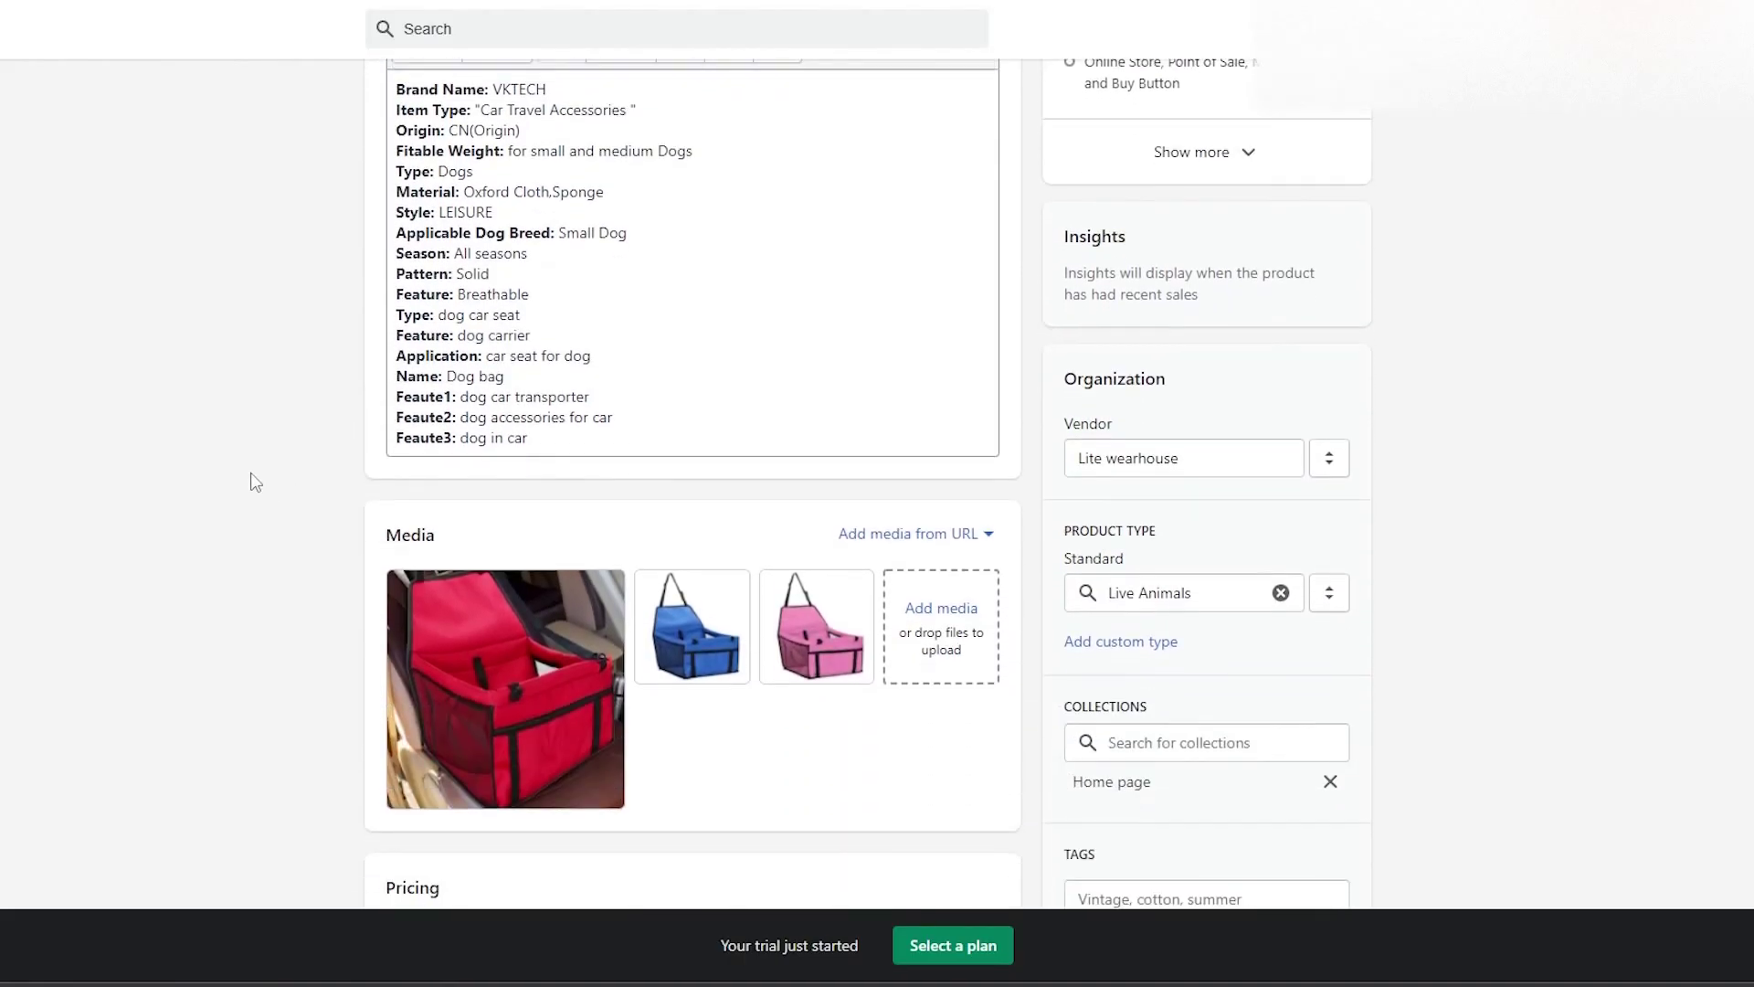
{"action": "left_click", "coordinate": [16, 264]}
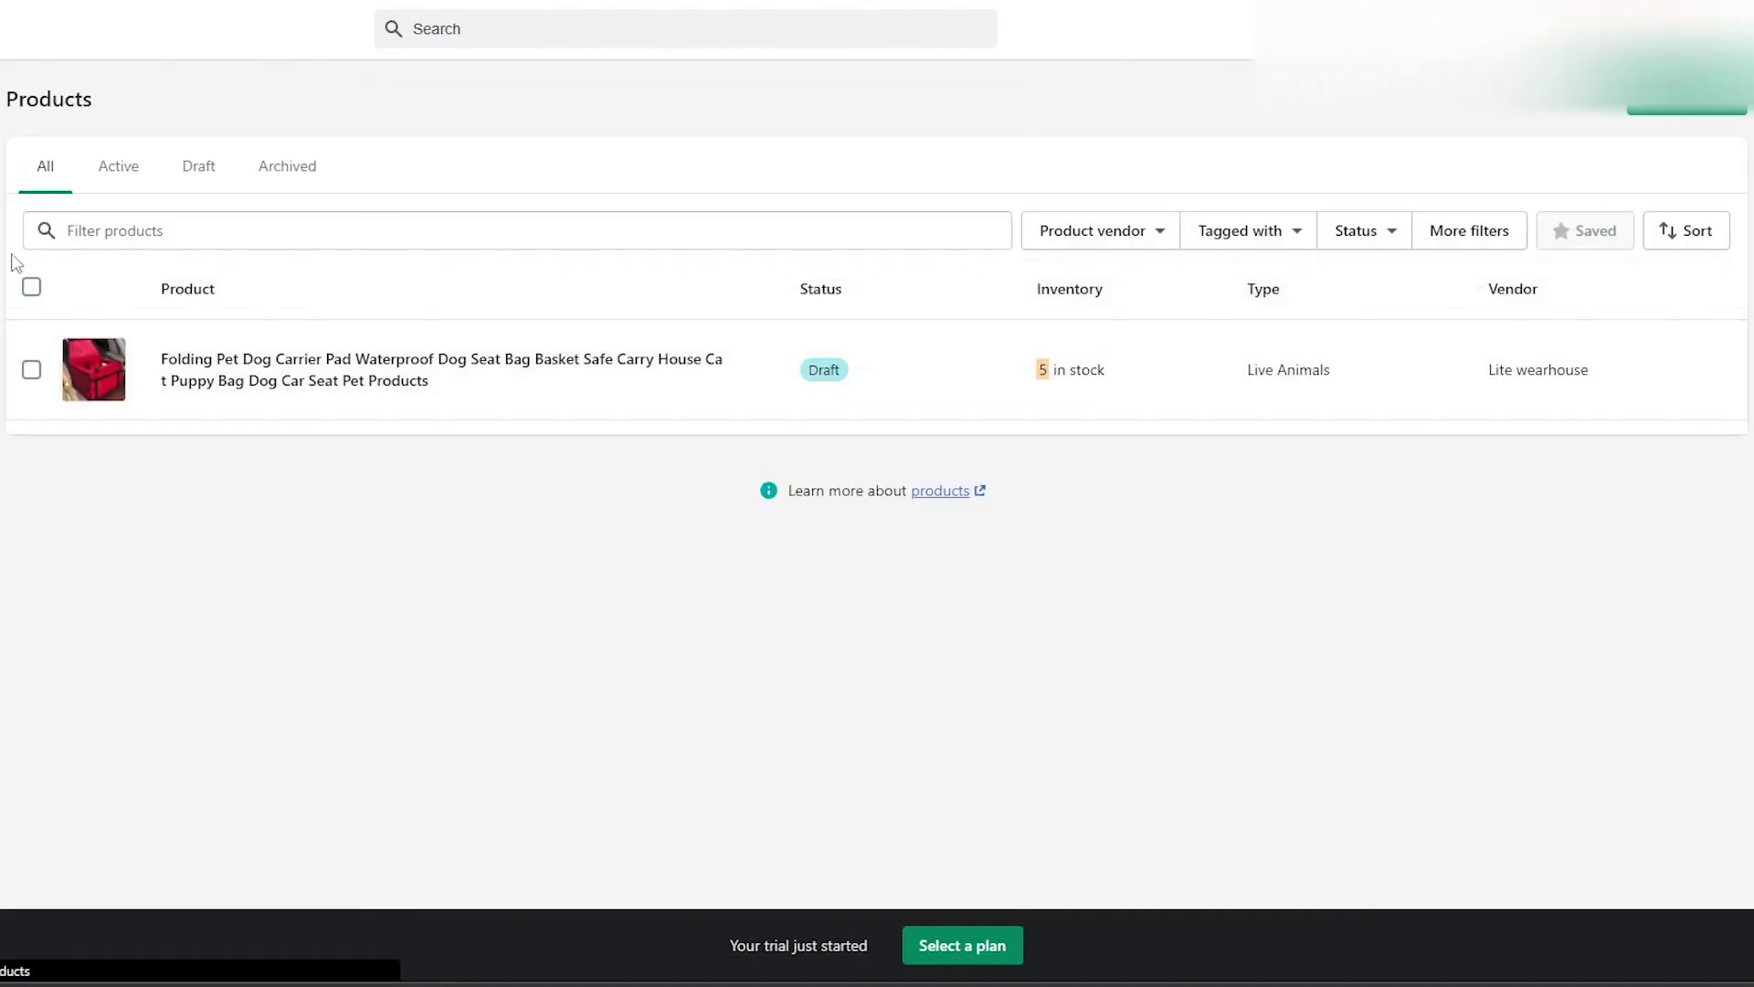
{"action": "left_click", "coordinate": [32, 286]}
{"action": "left_click", "coordinate": [361, 291]}
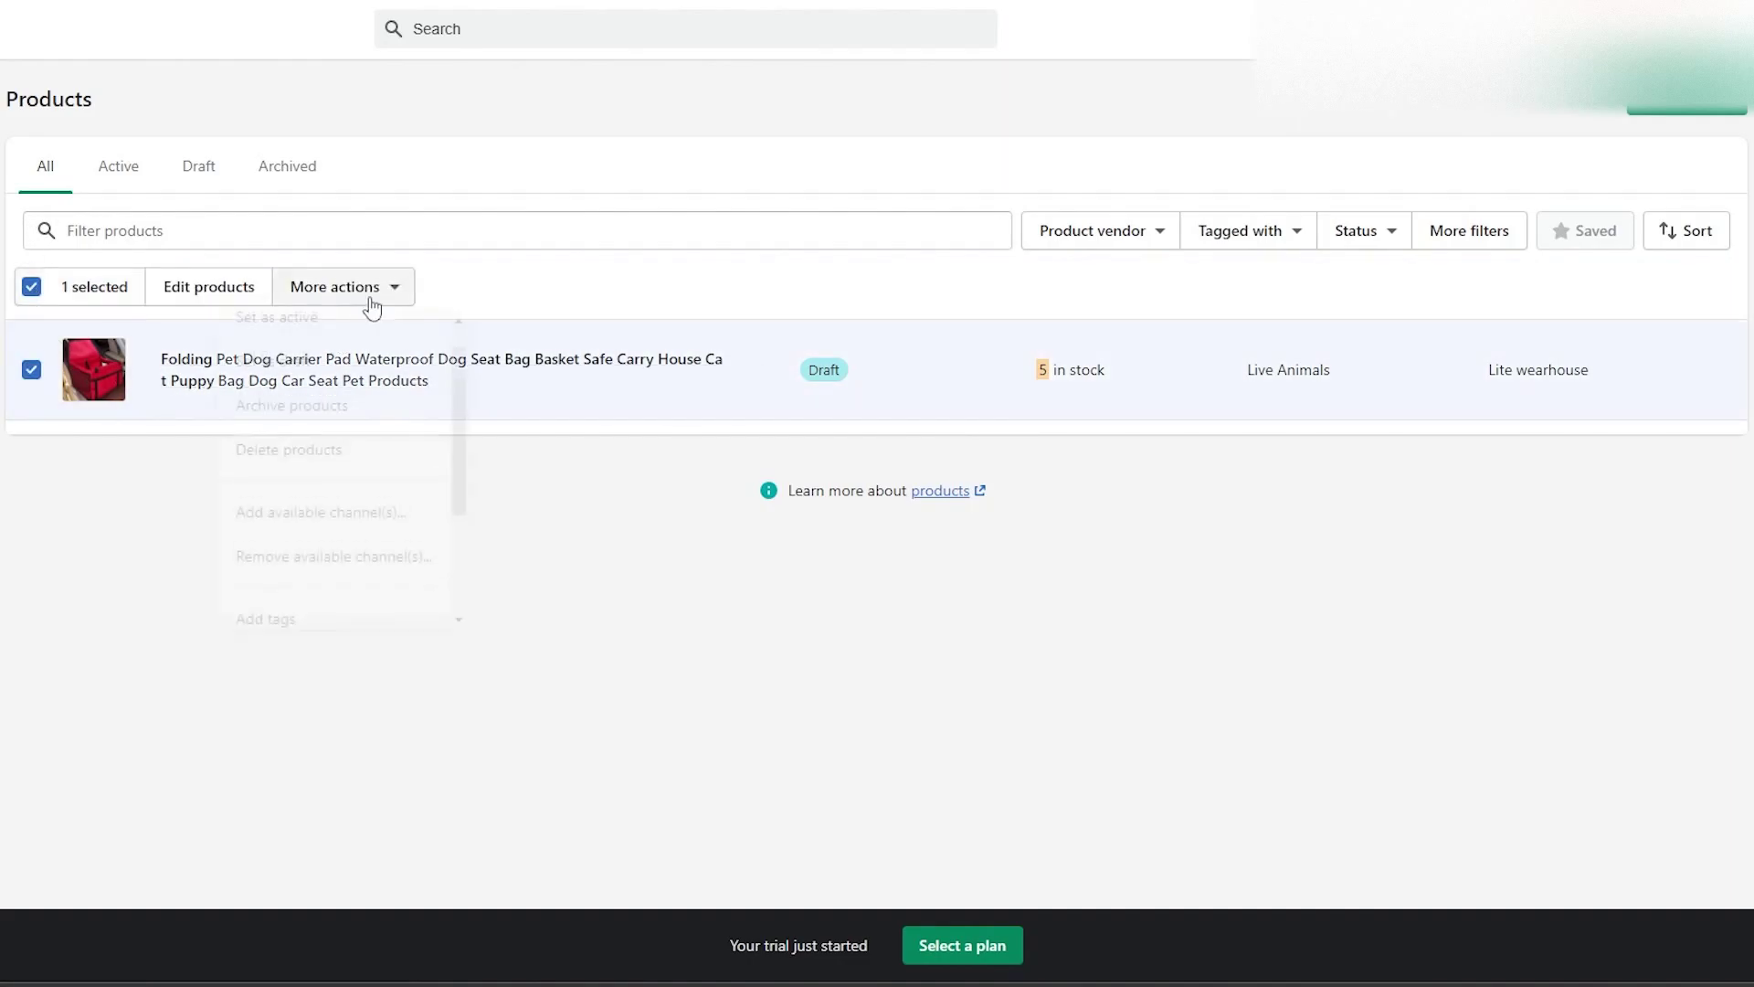
{"action": "left_click", "coordinate": [359, 368]}
{"action": "left_click", "coordinate": [1039, 572]}
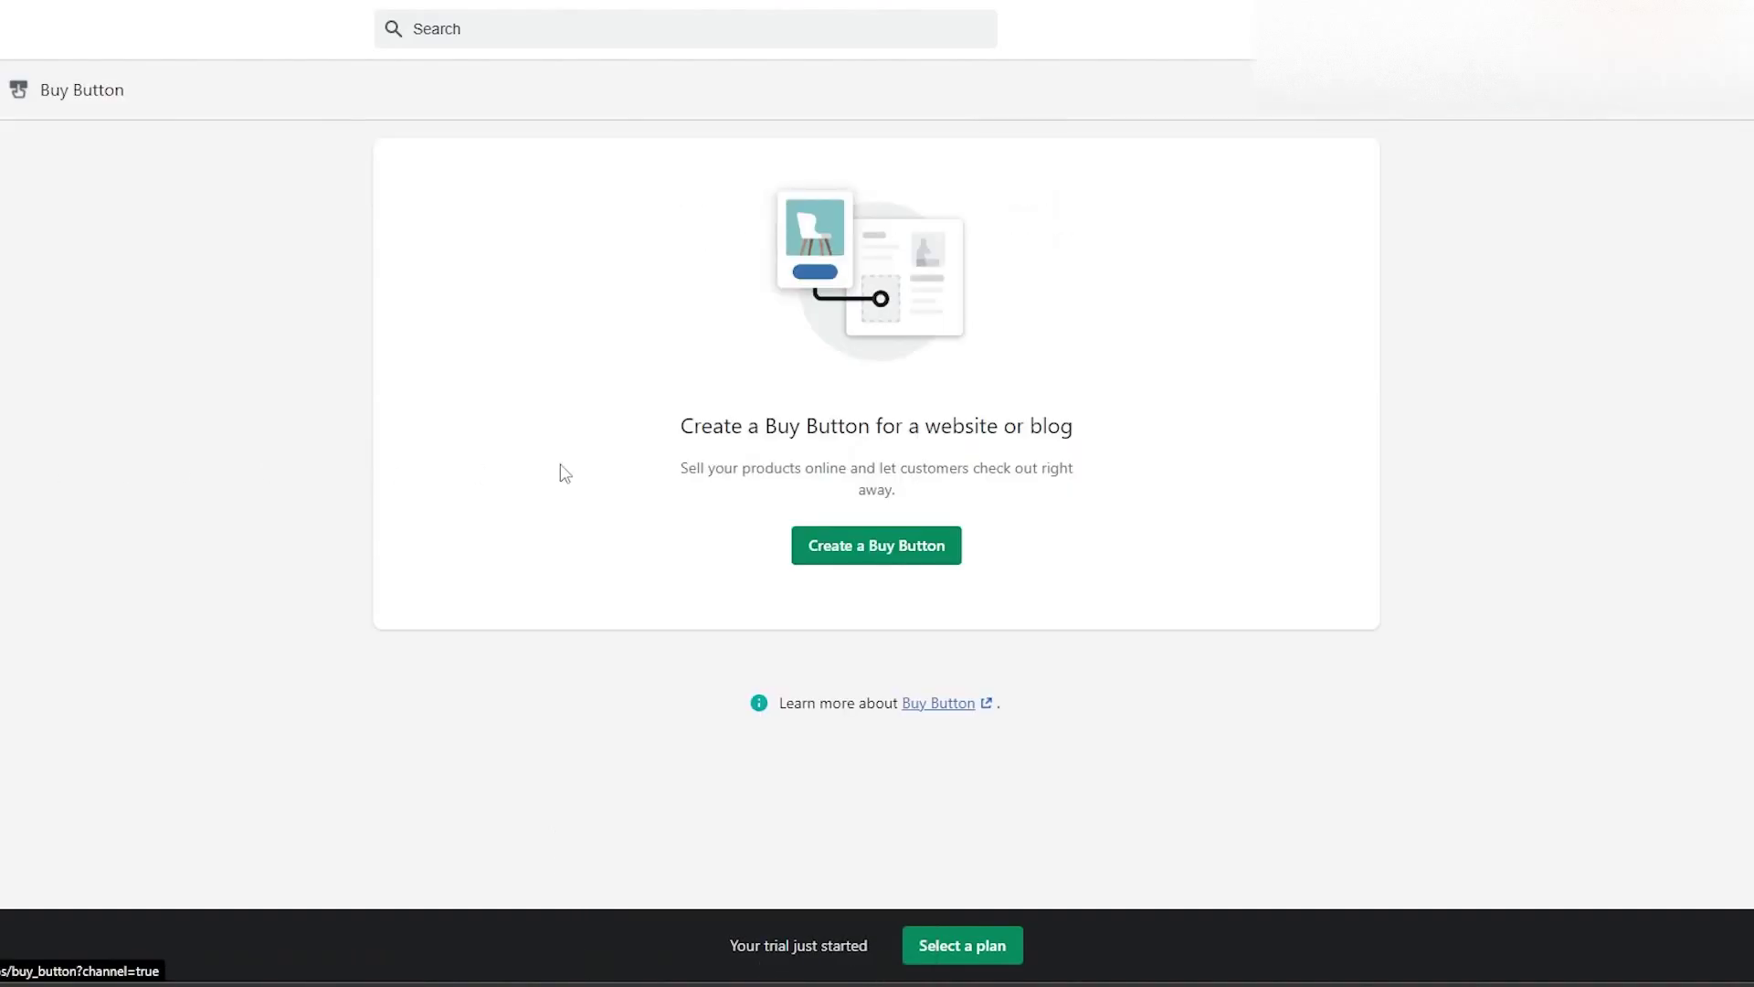
Step: Start a Product Buy Button in the Lite wearhouse store and select the Folding Pet Dog Carrier Pad for it
{"action": "left_click", "coordinate": [855, 553]}
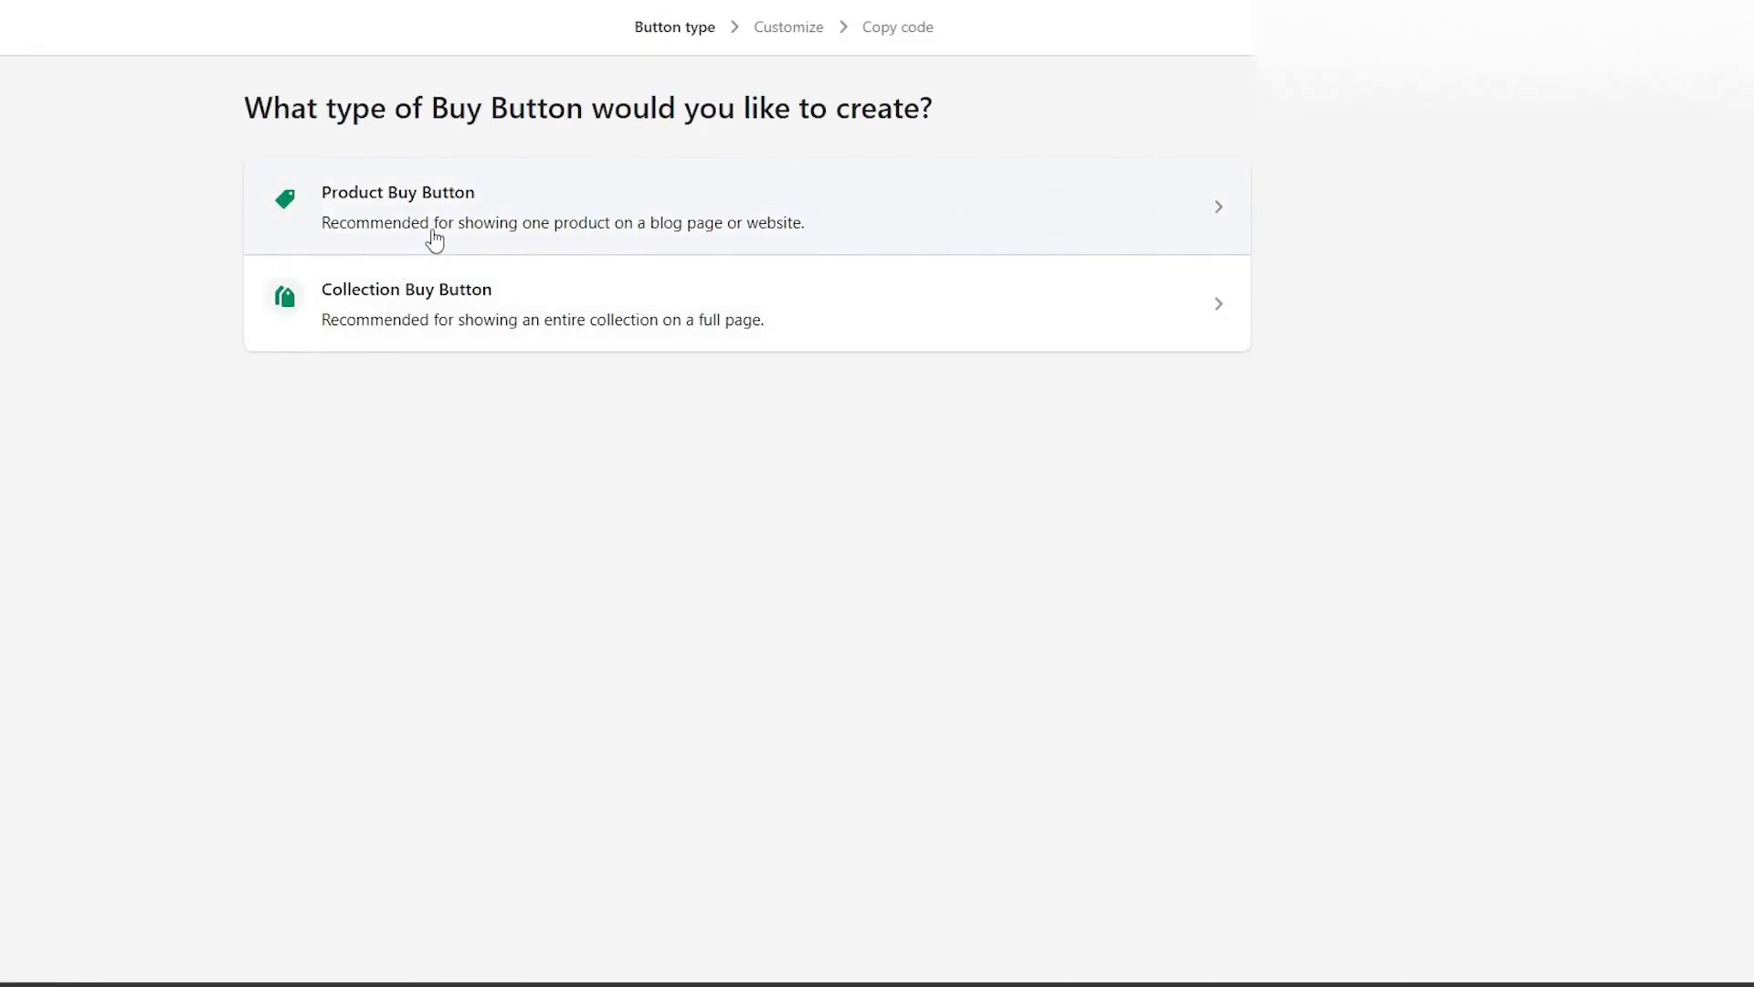
{"action": "left_click", "coordinate": [567, 356]}
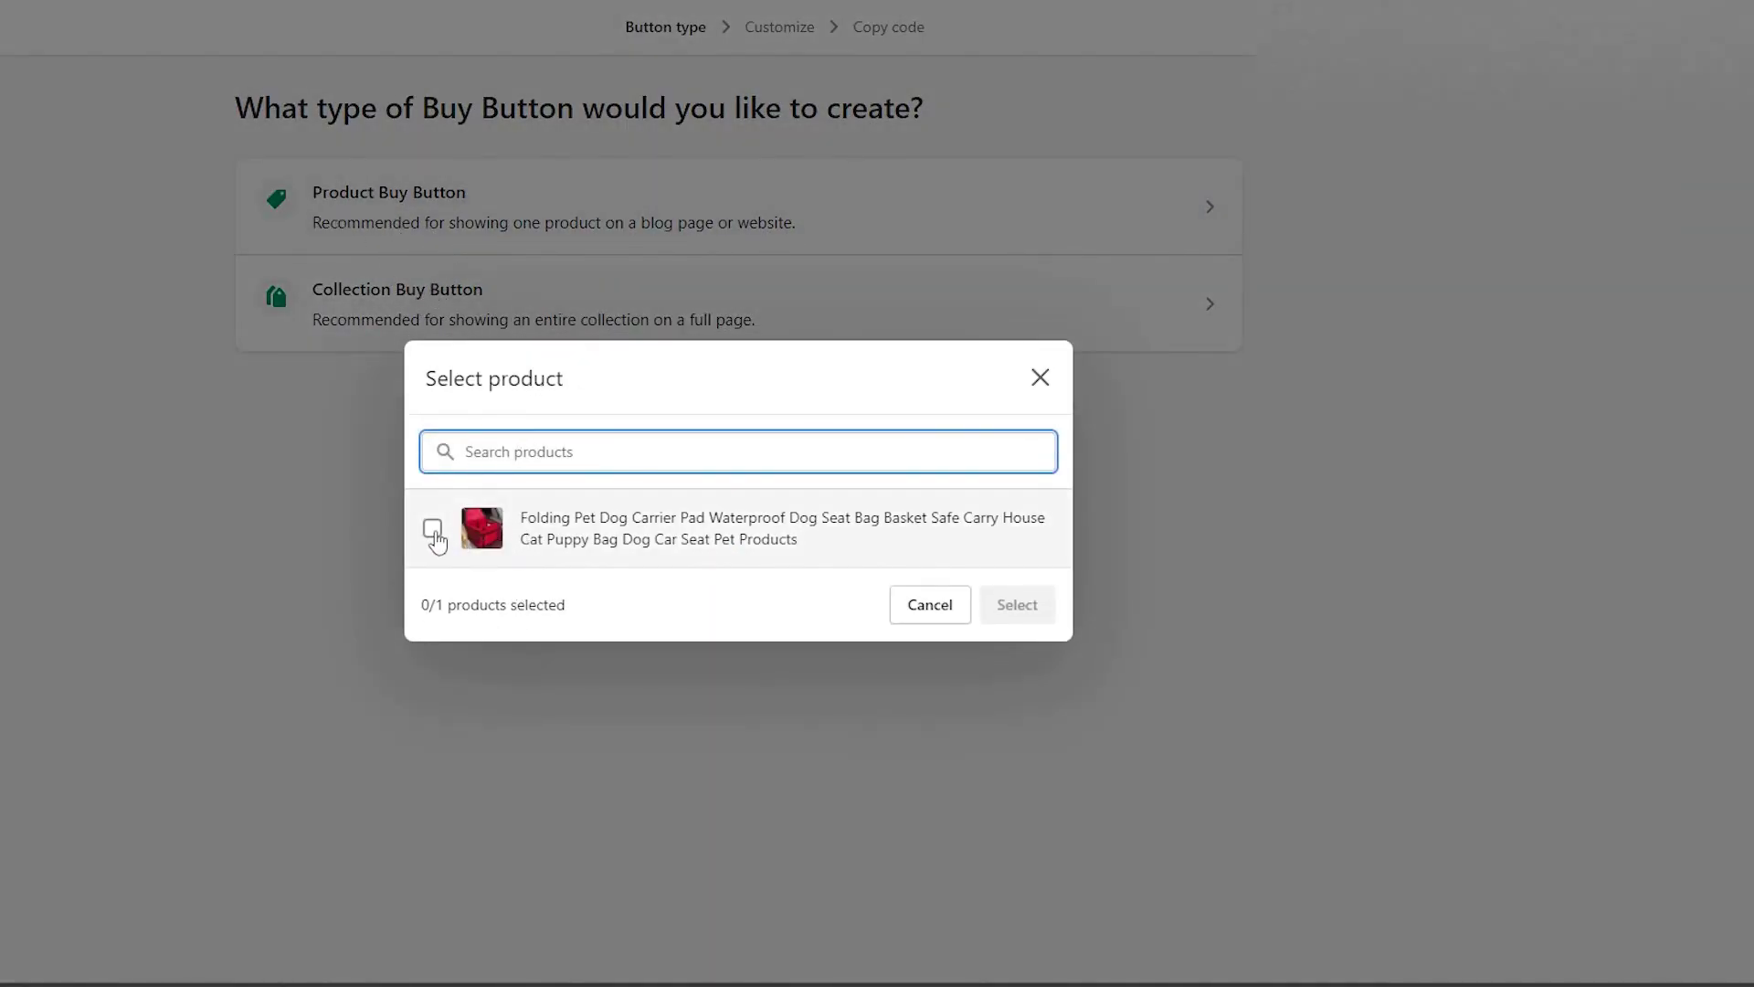
{"action": "left_click", "coordinate": [433, 530]}
{"action": "left_click", "coordinate": [1011, 608]}
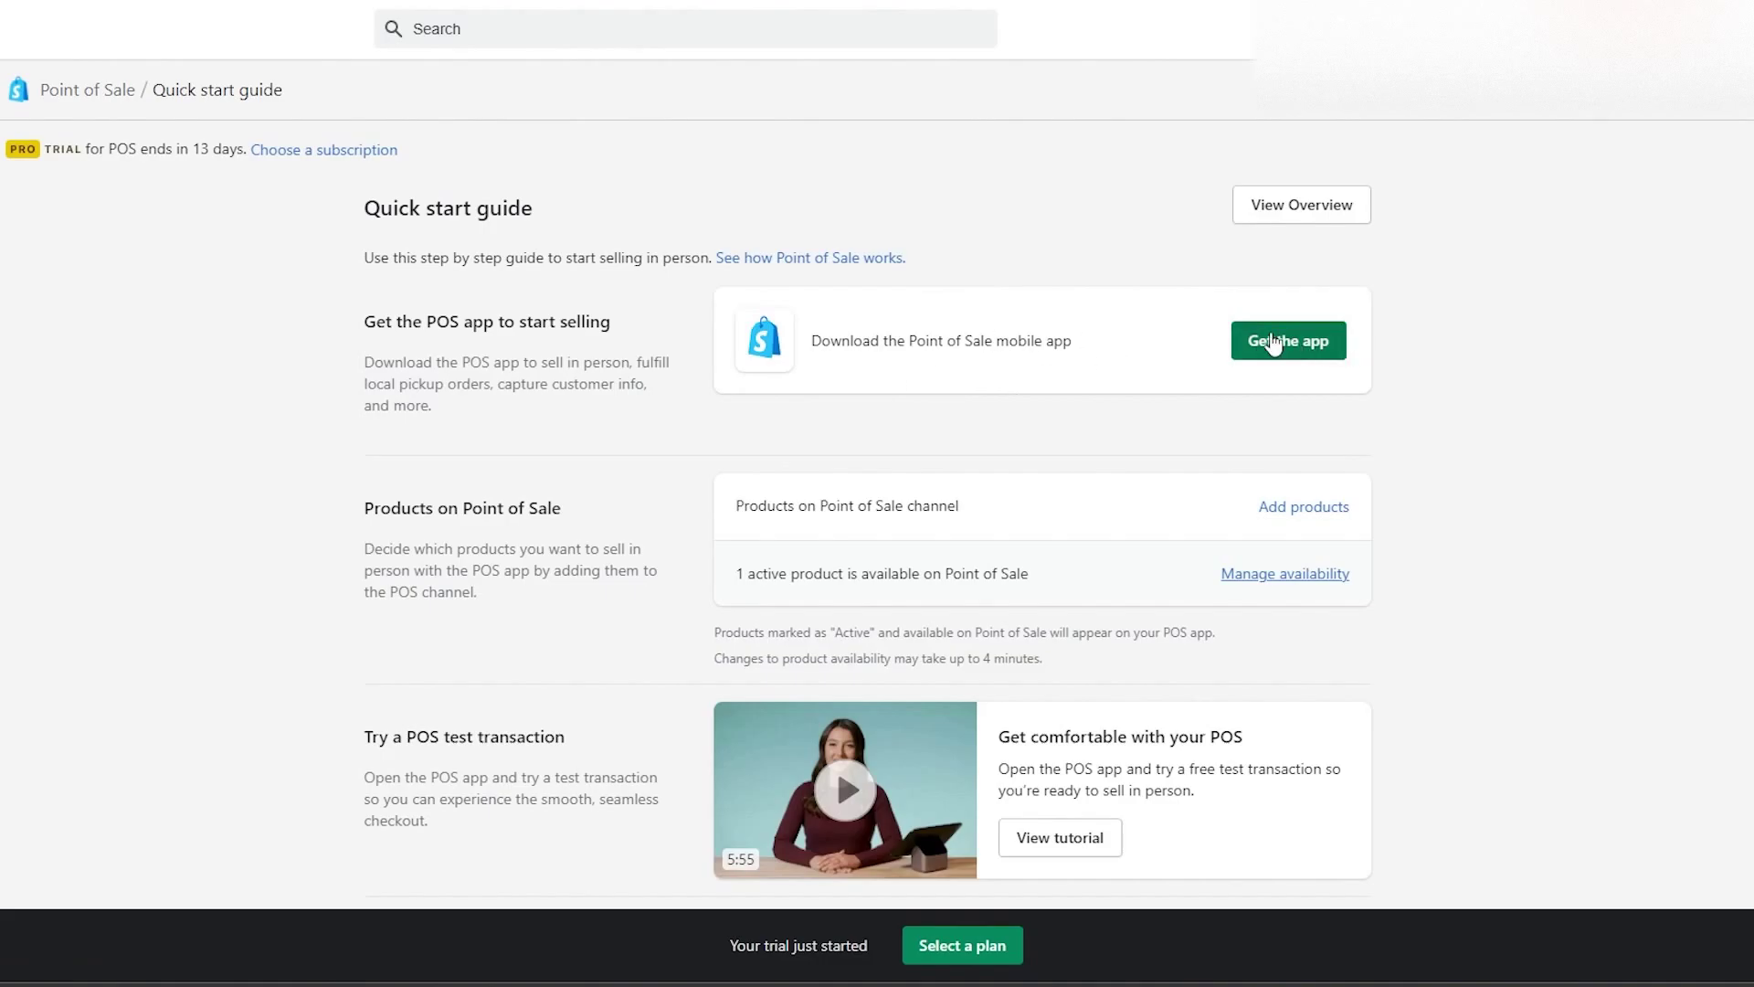
Step: Review the Point of Sale quick start guide through to the POS Pro add-on features
{"action": "scroll", "coordinate": [1279, 348], "scroll_direction": "down", "scroll_amount": 5}
{"action": "scroll", "coordinate": [731, 507], "scroll_direction": "down", "scroll_amount": 5}
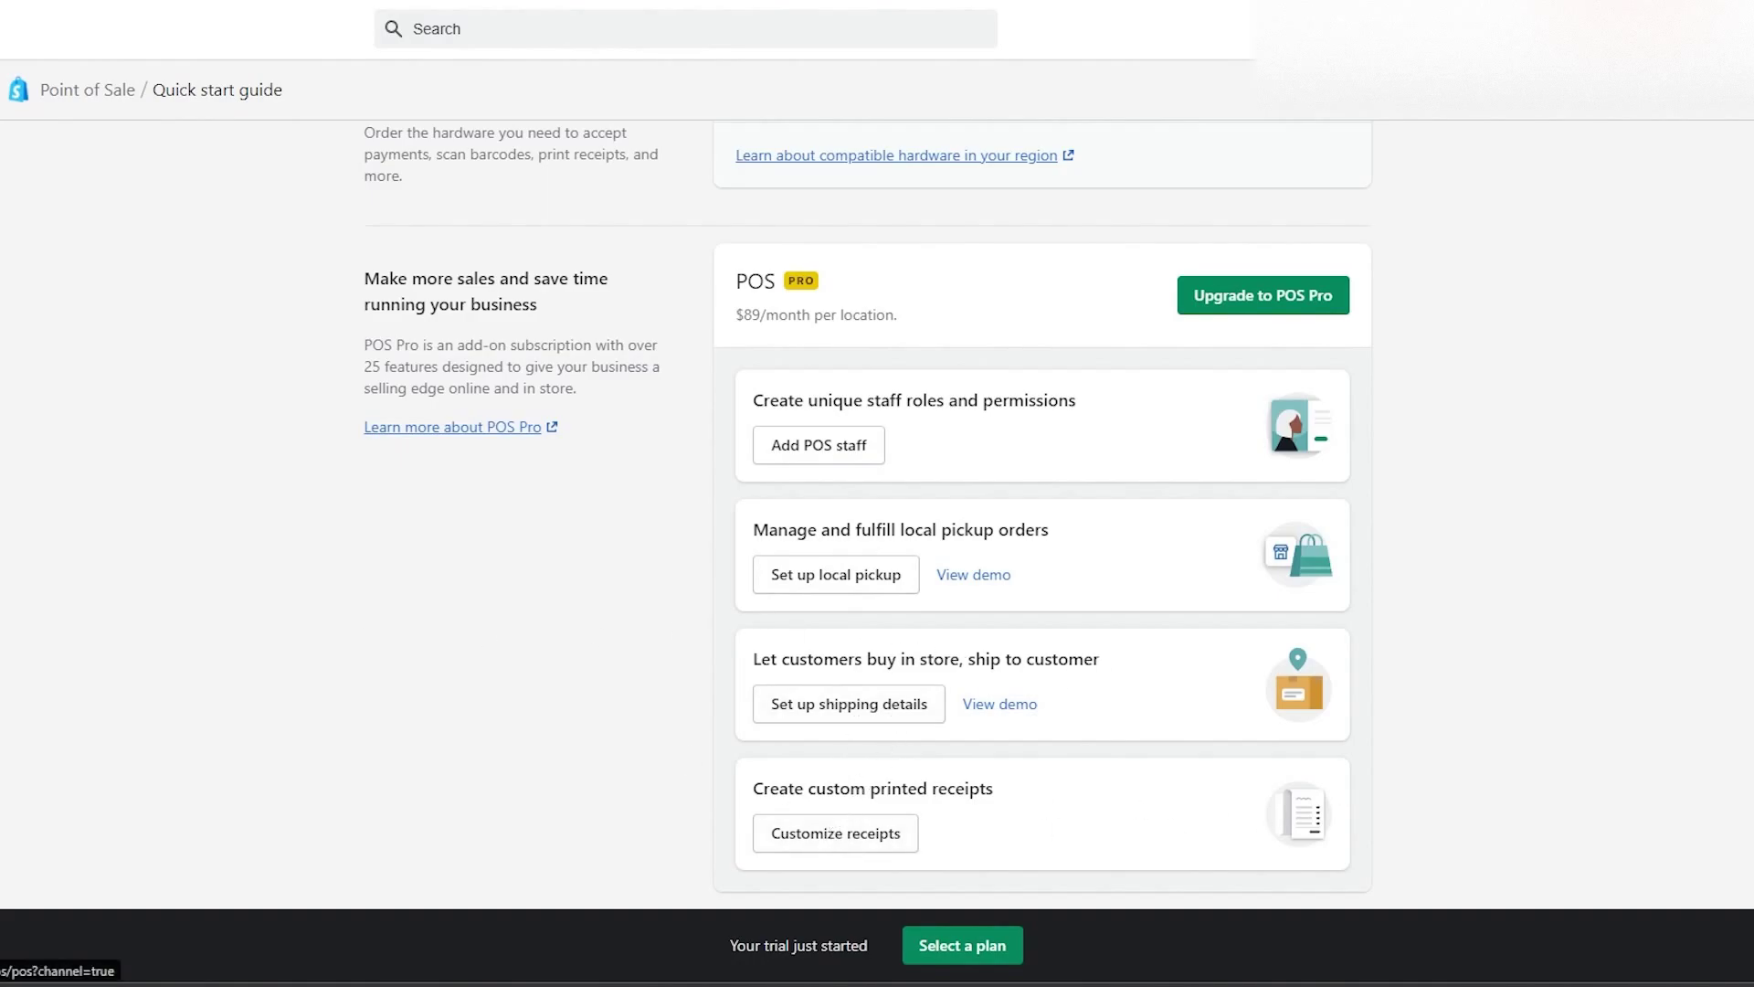
{"action": "scroll", "coordinate": [836, 232], "scroll_direction": "up", "scroll_amount": 3}
{"action": "left_click", "coordinate": [836, 232]}
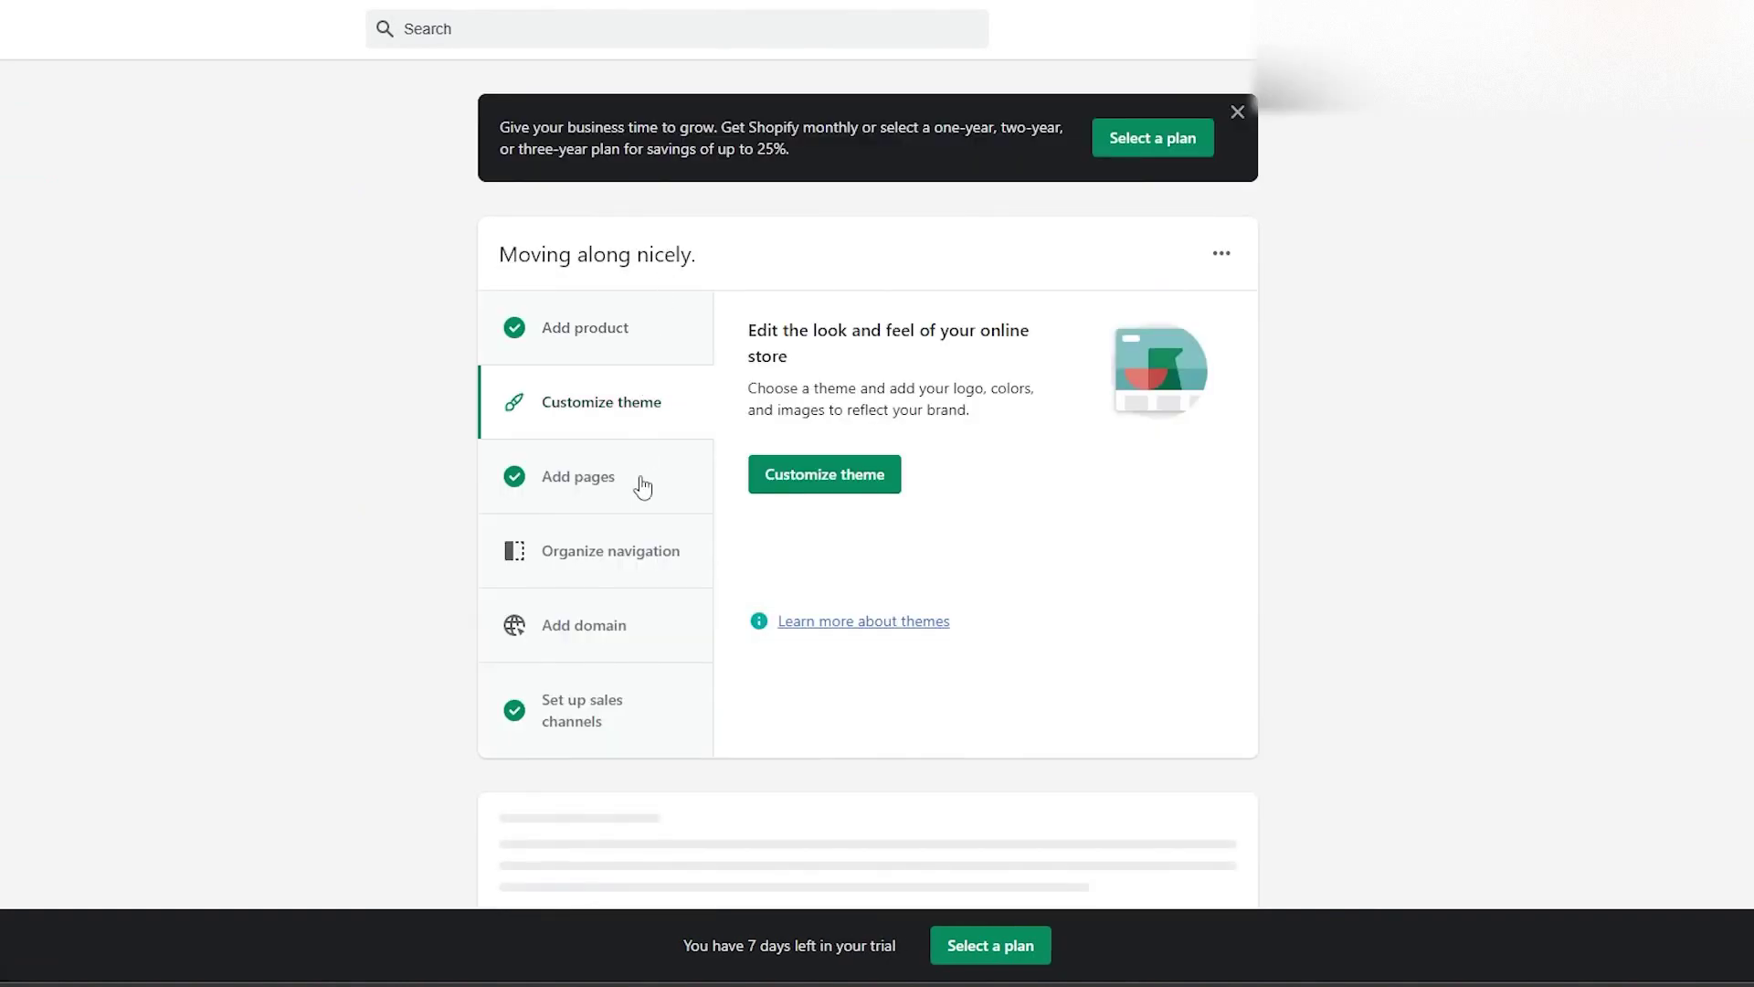
Step: Review the store home and the Facebook channel's shop, Instagram and marketing sections, ending back on the store home
{"action": "scroll", "coordinate": [657, 513], "scroll_direction": "down", "scroll_amount": 5}
{"action": "scroll", "coordinate": [658, 517], "scroll_direction": "up", "scroll_amount": 3}
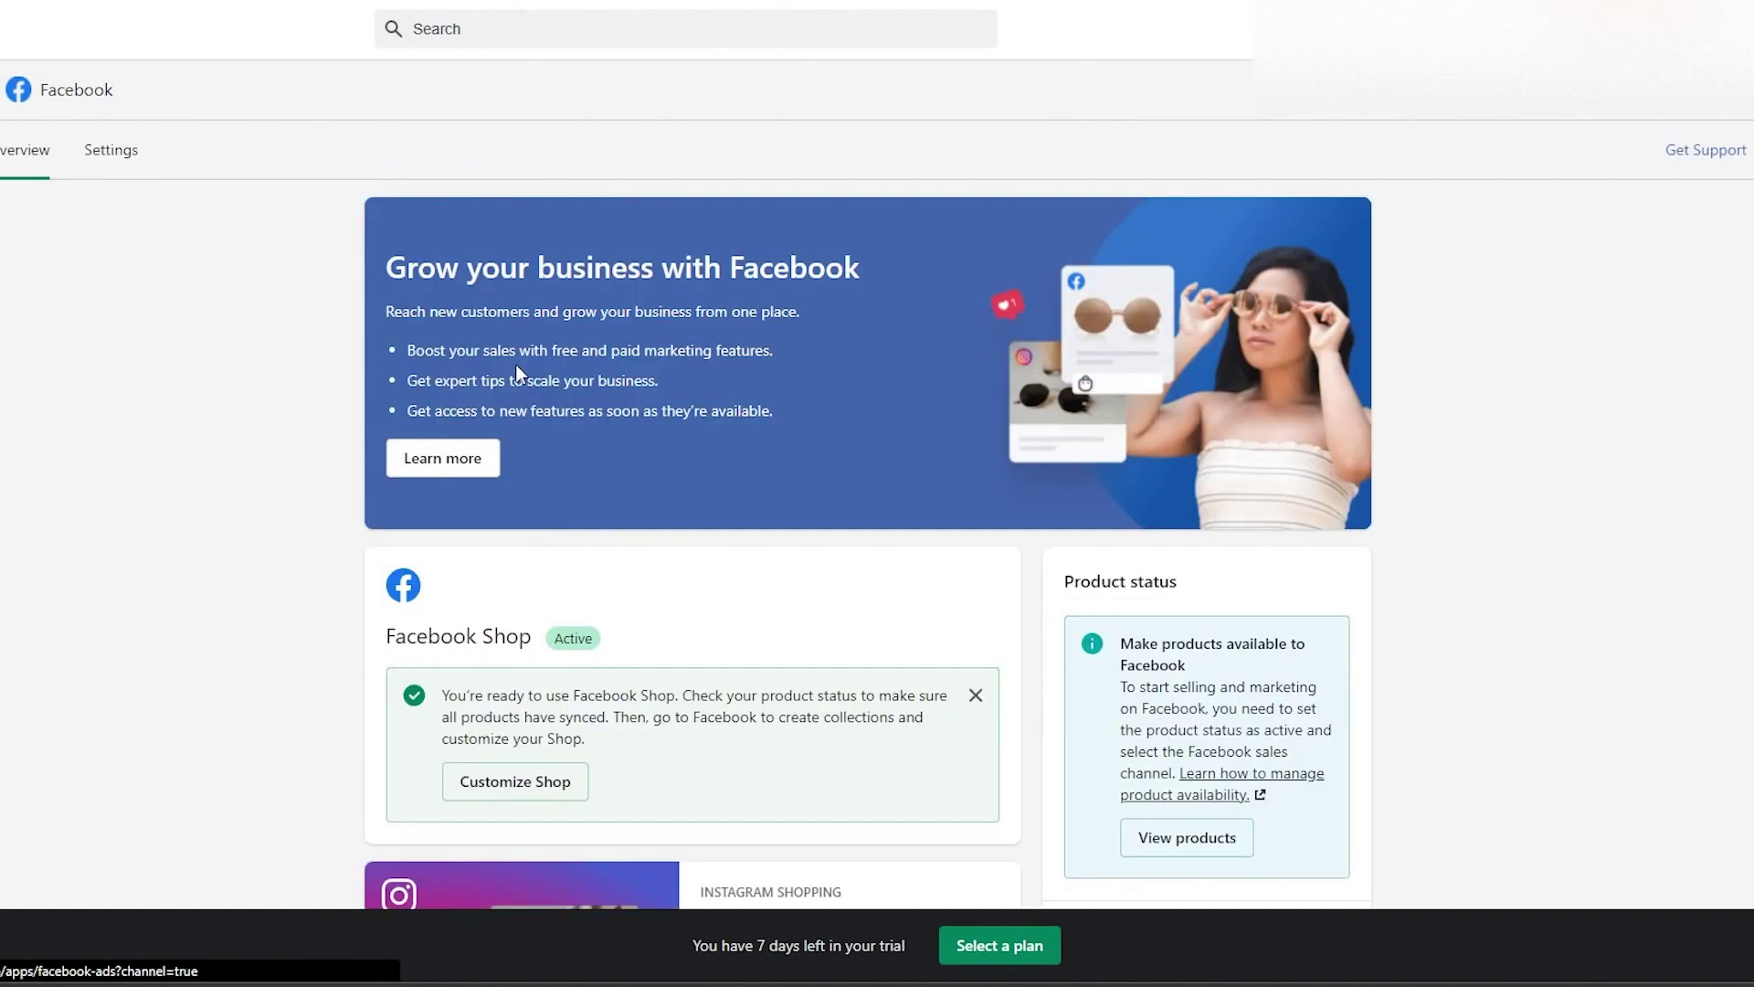
{"action": "scroll", "coordinate": [513, 363], "scroll_direction": "down", "scroll_amount": 5}
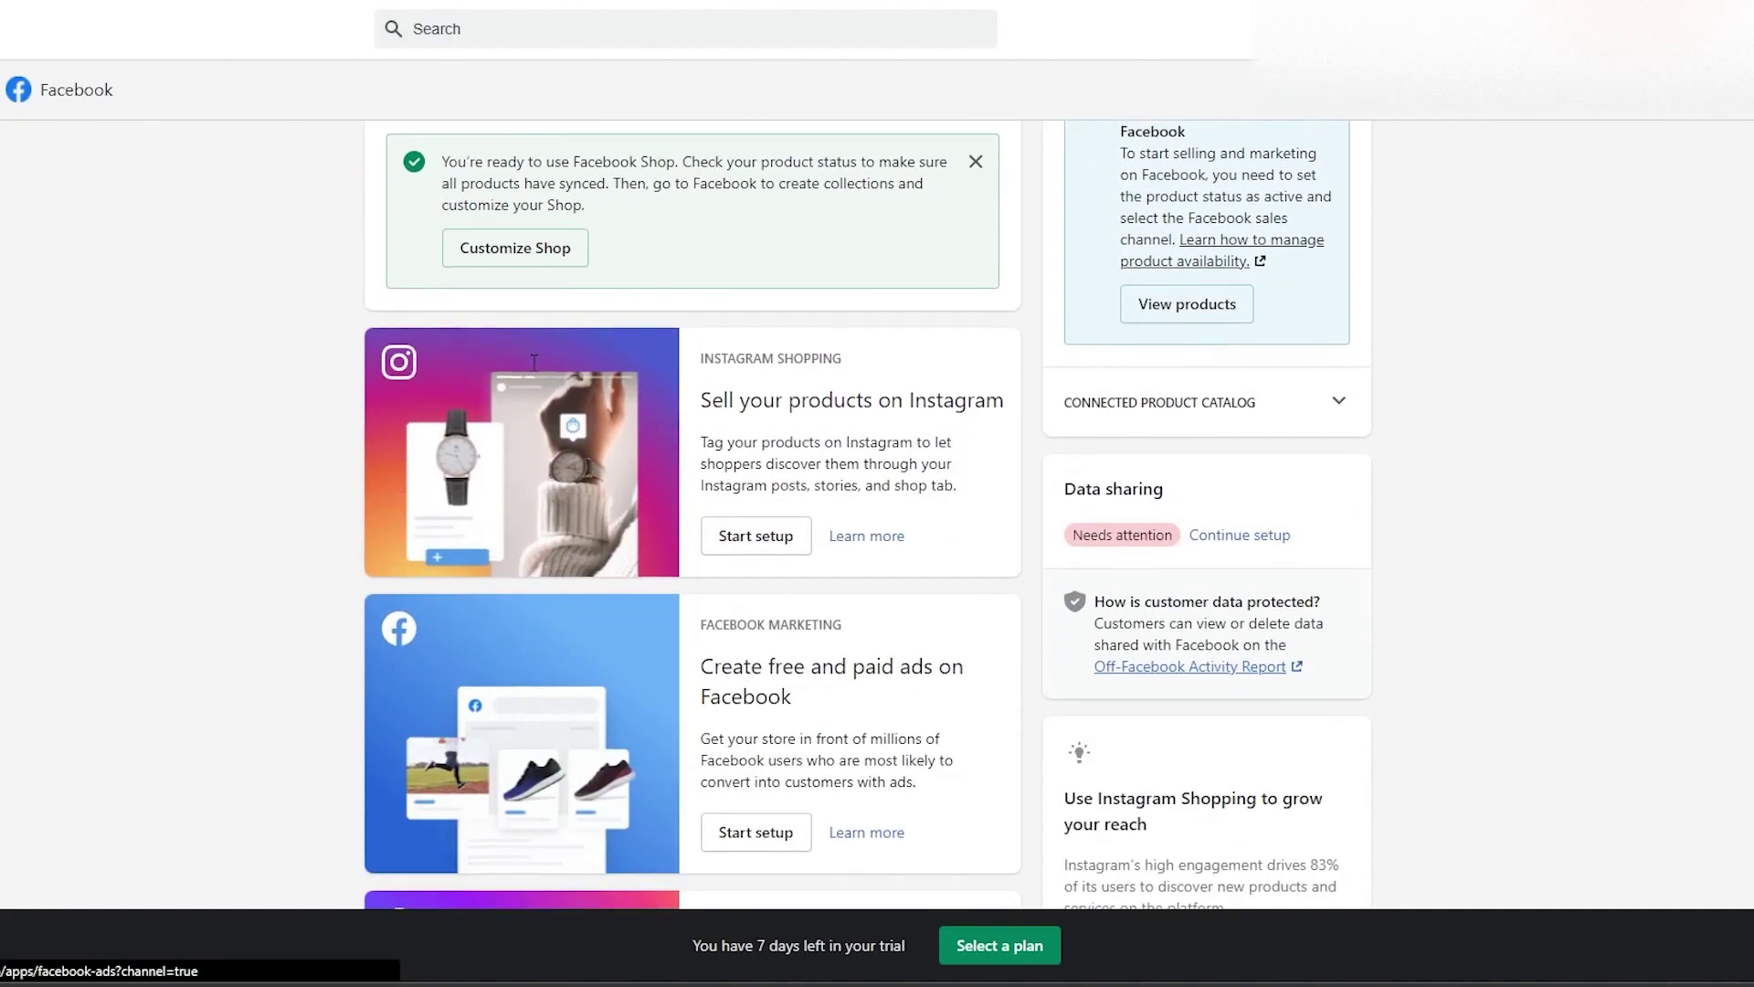
{"action": "scroll", "coordinate": [278, 637], "scroll_direction": "up", "scroll_amount": 3}
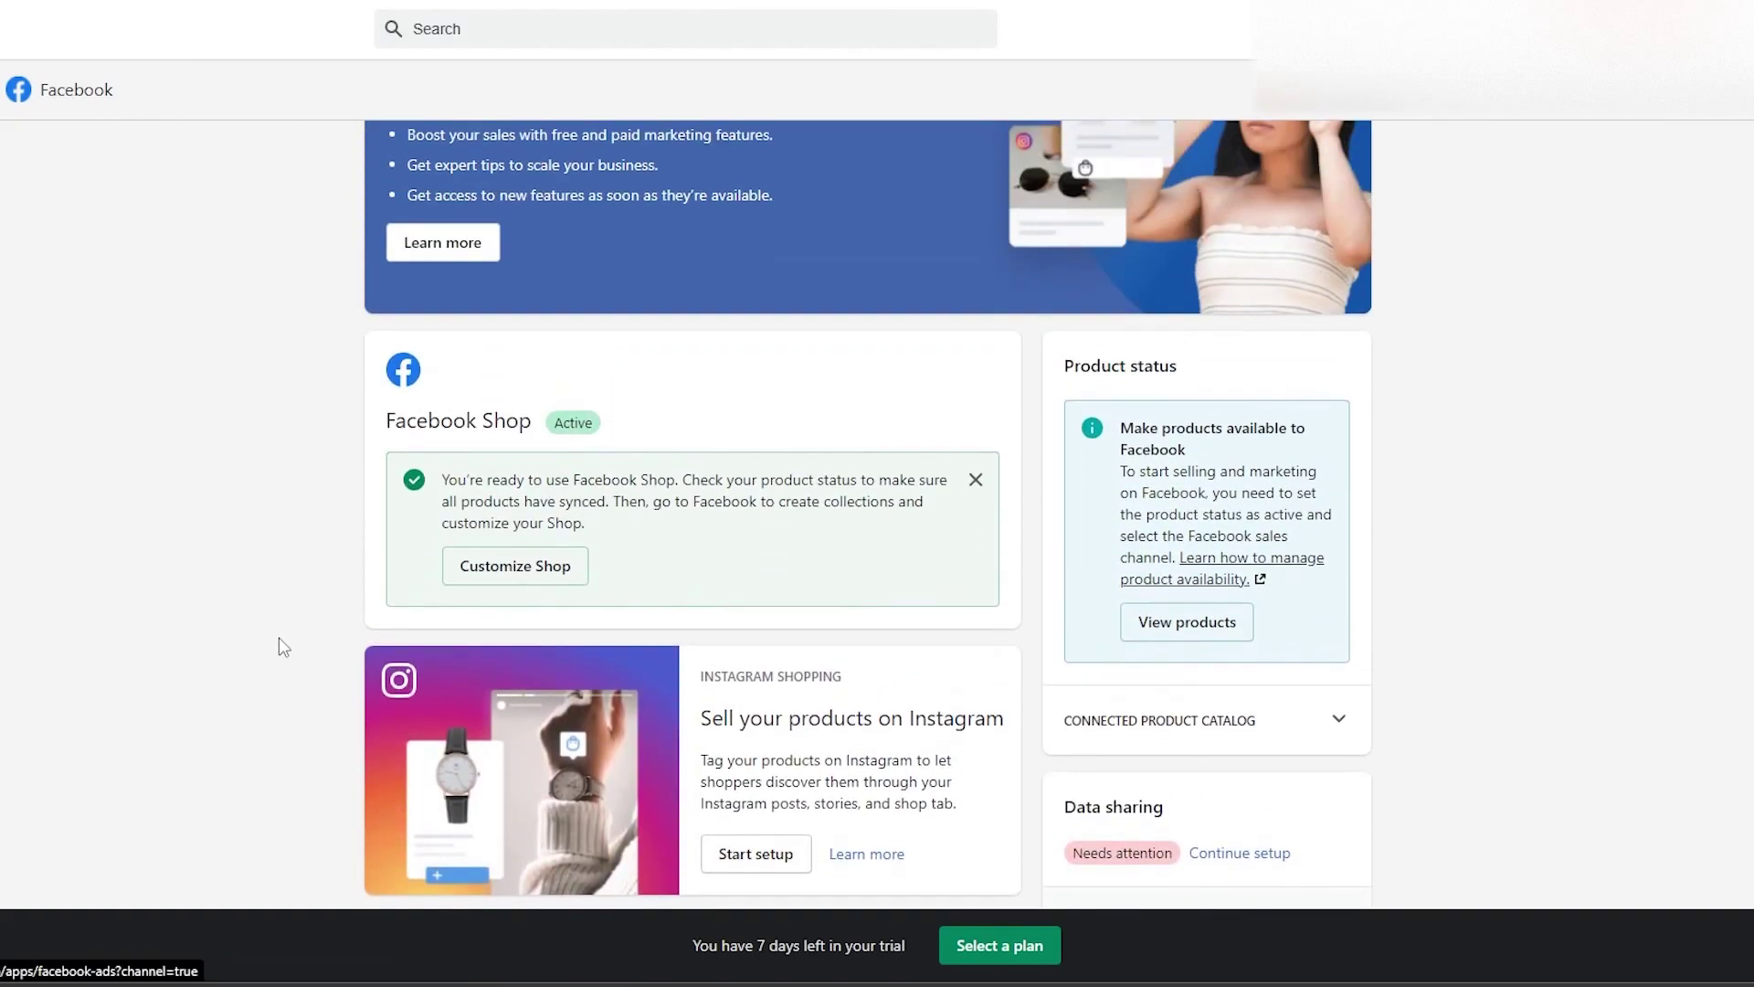
{"action": "scroll", "coordinate": [345, 638], "scroll_direction": "down", "scroll_amount": 7}
{"action": "scroll", "coordinate": [274, 773], "scroll_direction": "up", "scroll_amount": 8}
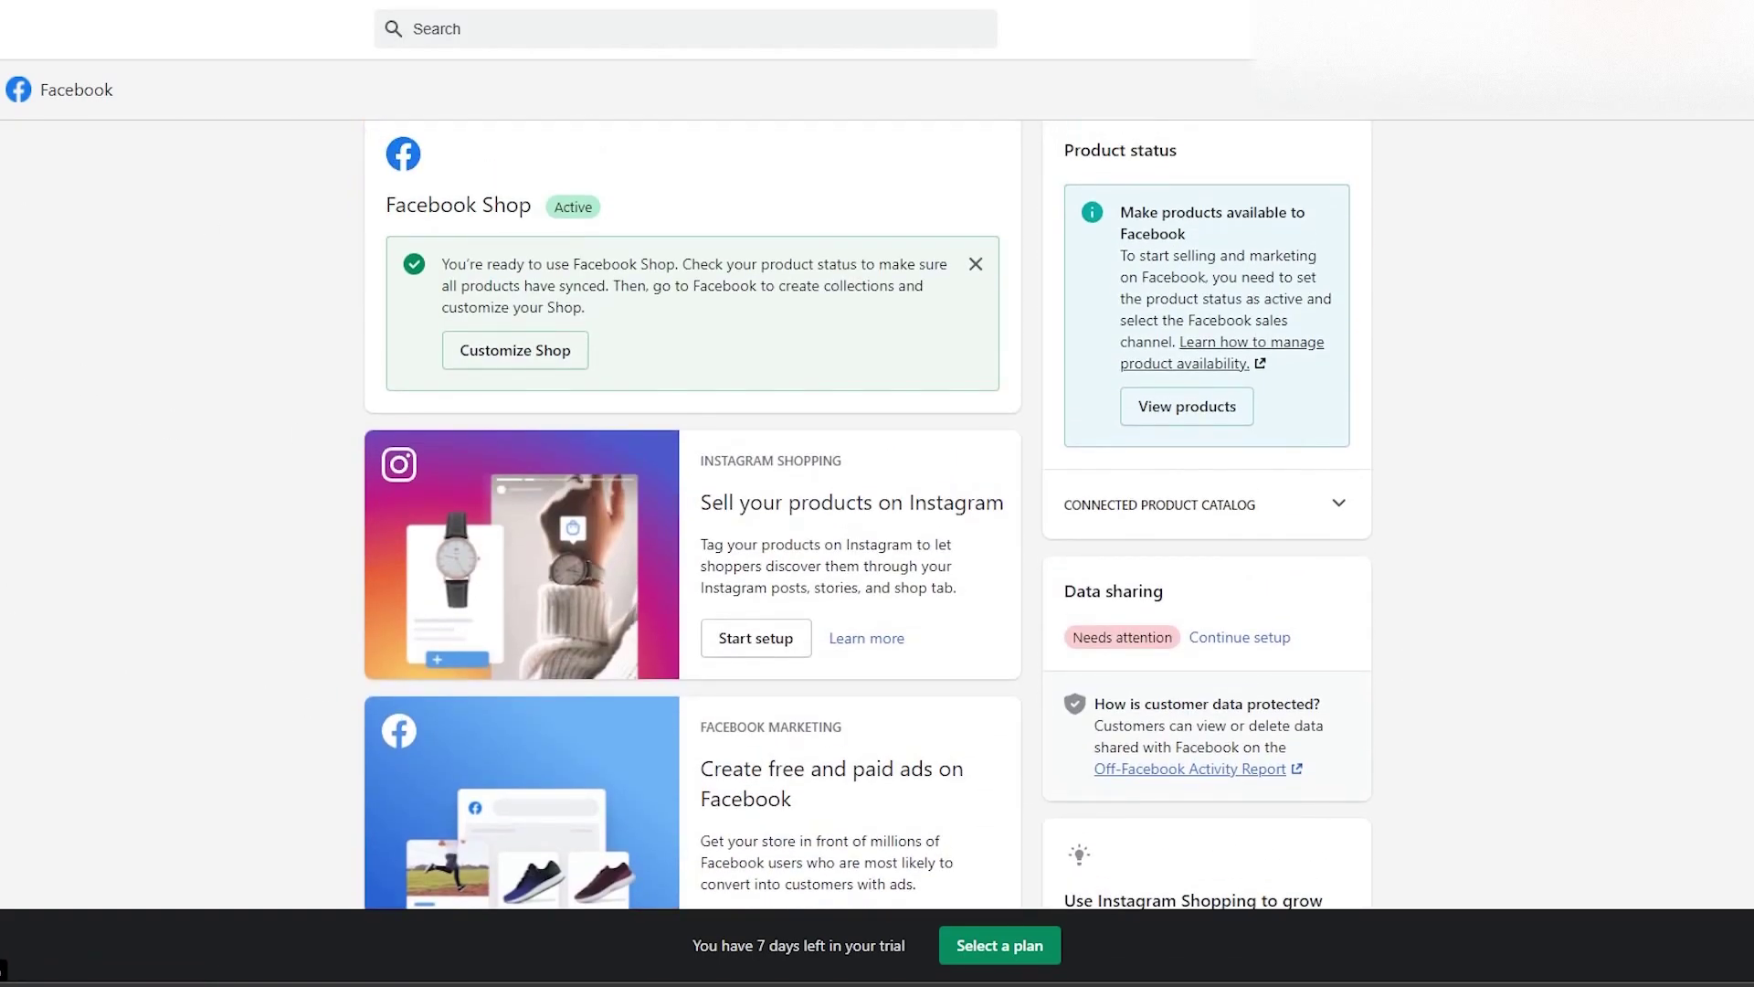
{"action": "key", "text": "alt+Left"}
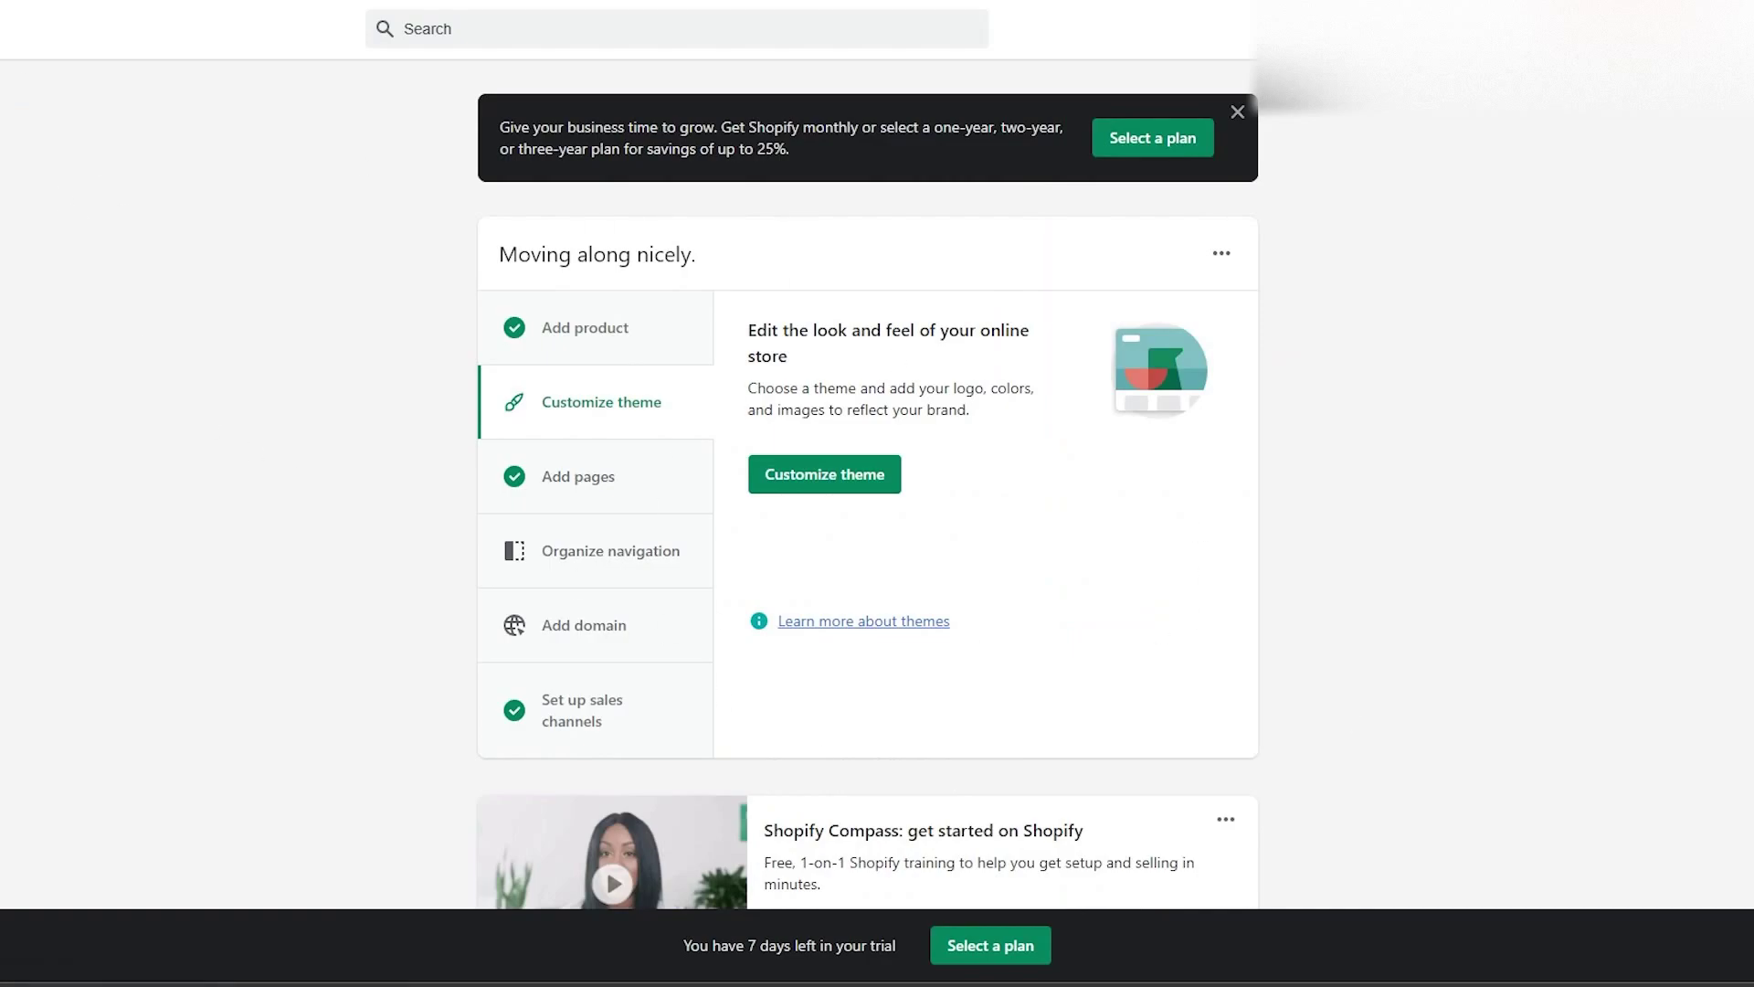
{"action": "scroll", "coordinate": [380, 380], "scroll_direction": "down", "scroll_amount": 3}
{"action": "scroll", "coordinate": [380, 380], "scroll_direction": "up", "scroll_amount": 3}
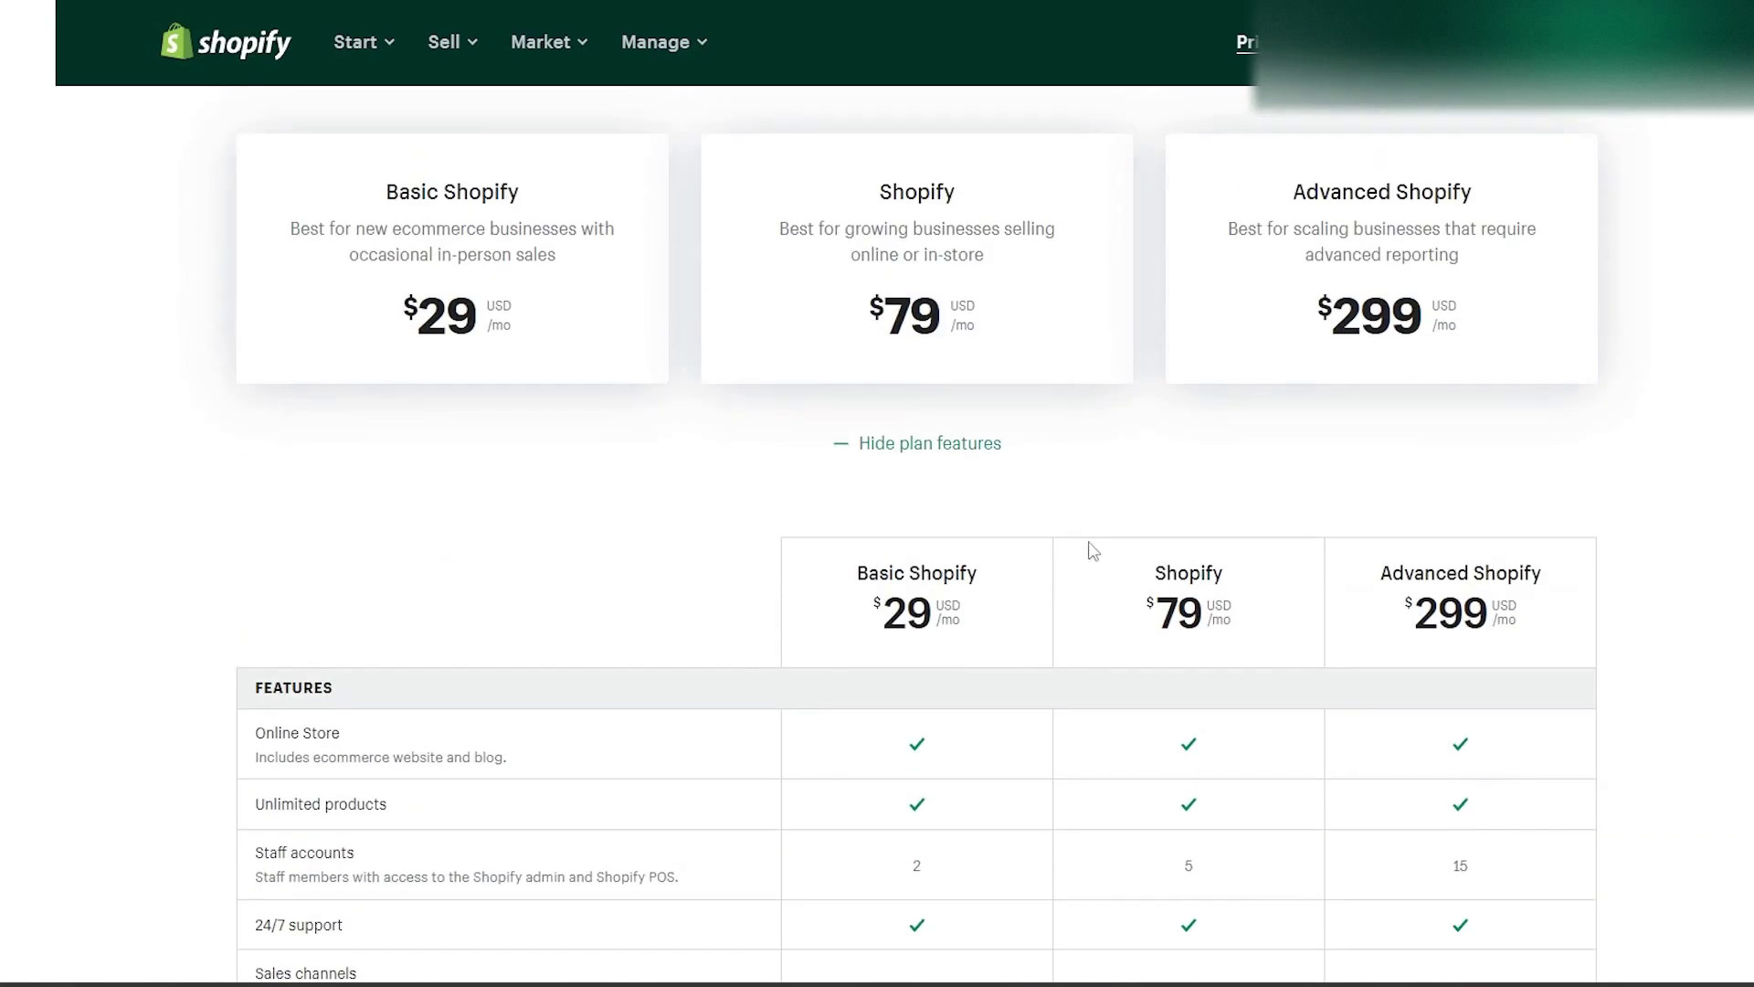
Step: Compare the Basic Shopify, Shopify and Advanced Shopify prices and plan features on the Shopify pricing page
{"action": "scroll", "coordinate": [1078, 547], "scroll_direction": "down", "scroll_amount": 1}
{"action": "scroll", "coordinate": [1266, 493], "scroll_direction": "down", "scroll_amount": 1}
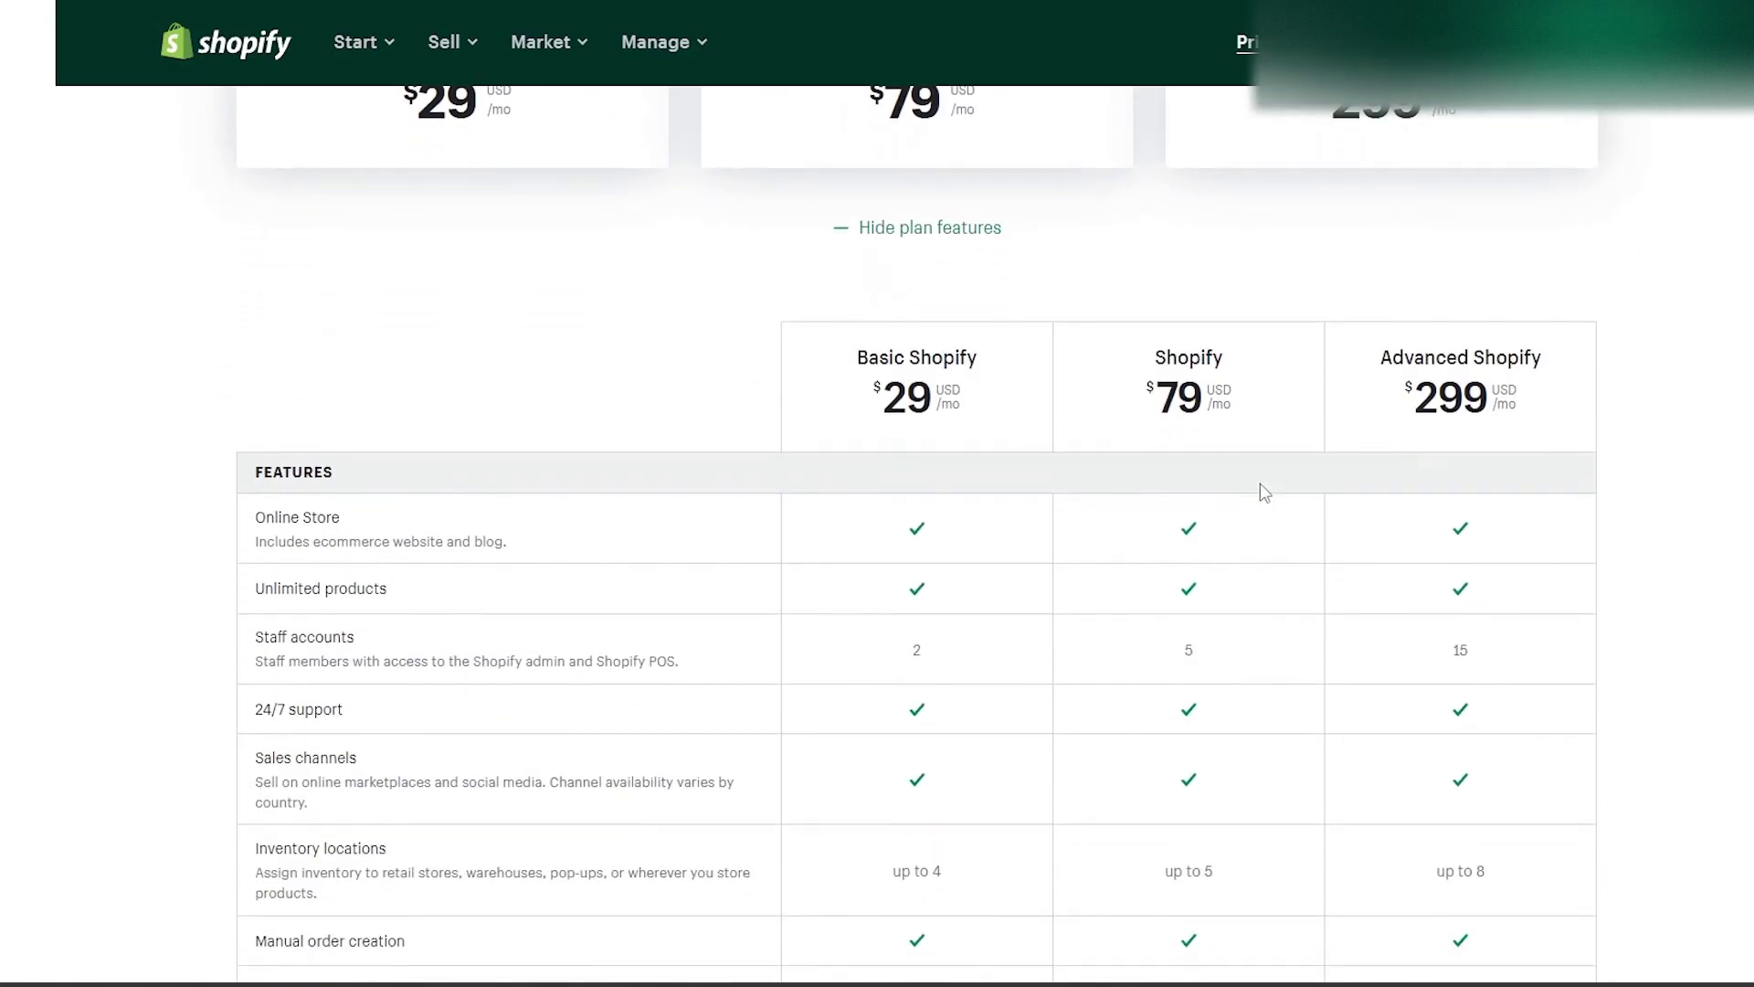
{"action": "scroll", "coordinate": [1264, 494], "scroll_direction": "up", "scroll_amount": 5}
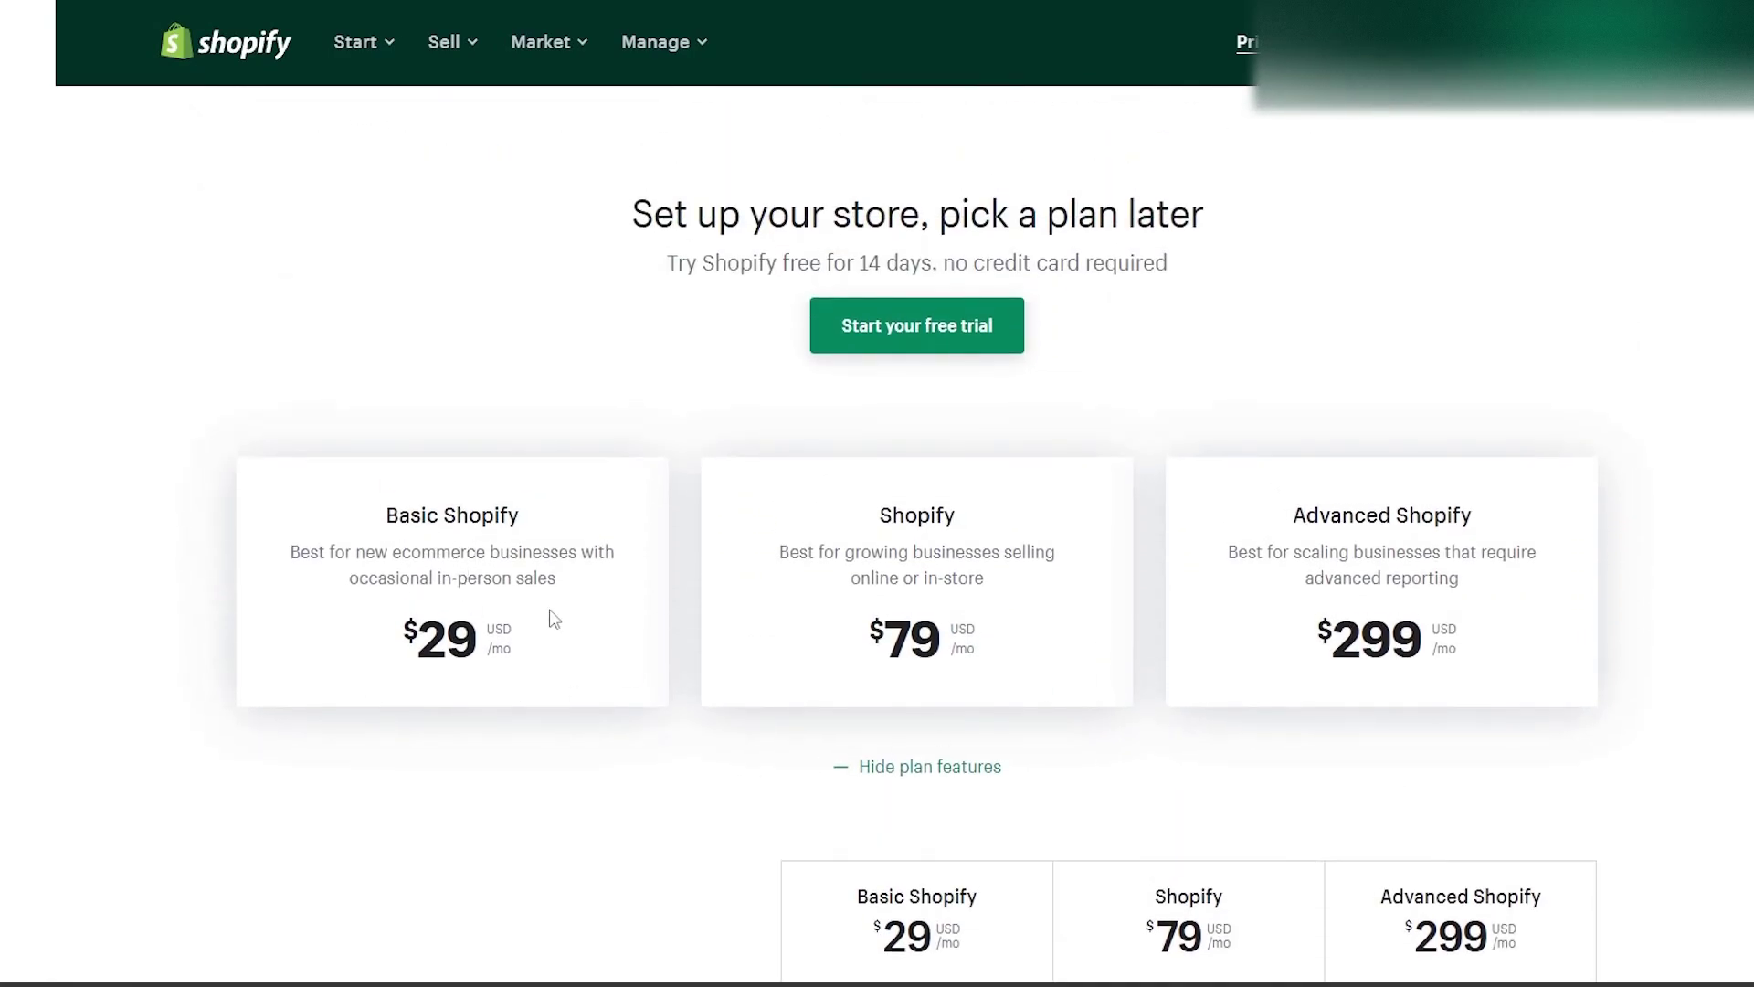
{"action": "left_click_drag", "start_coordinate": [417, 639], "coordinate": [515, 651]}
{"action": "left_click", "coordinate": [524, 691]}
{"action": "scroll", "coordinate": [819, 693], "scroll_direction": "down", "scroll_amount": 15}
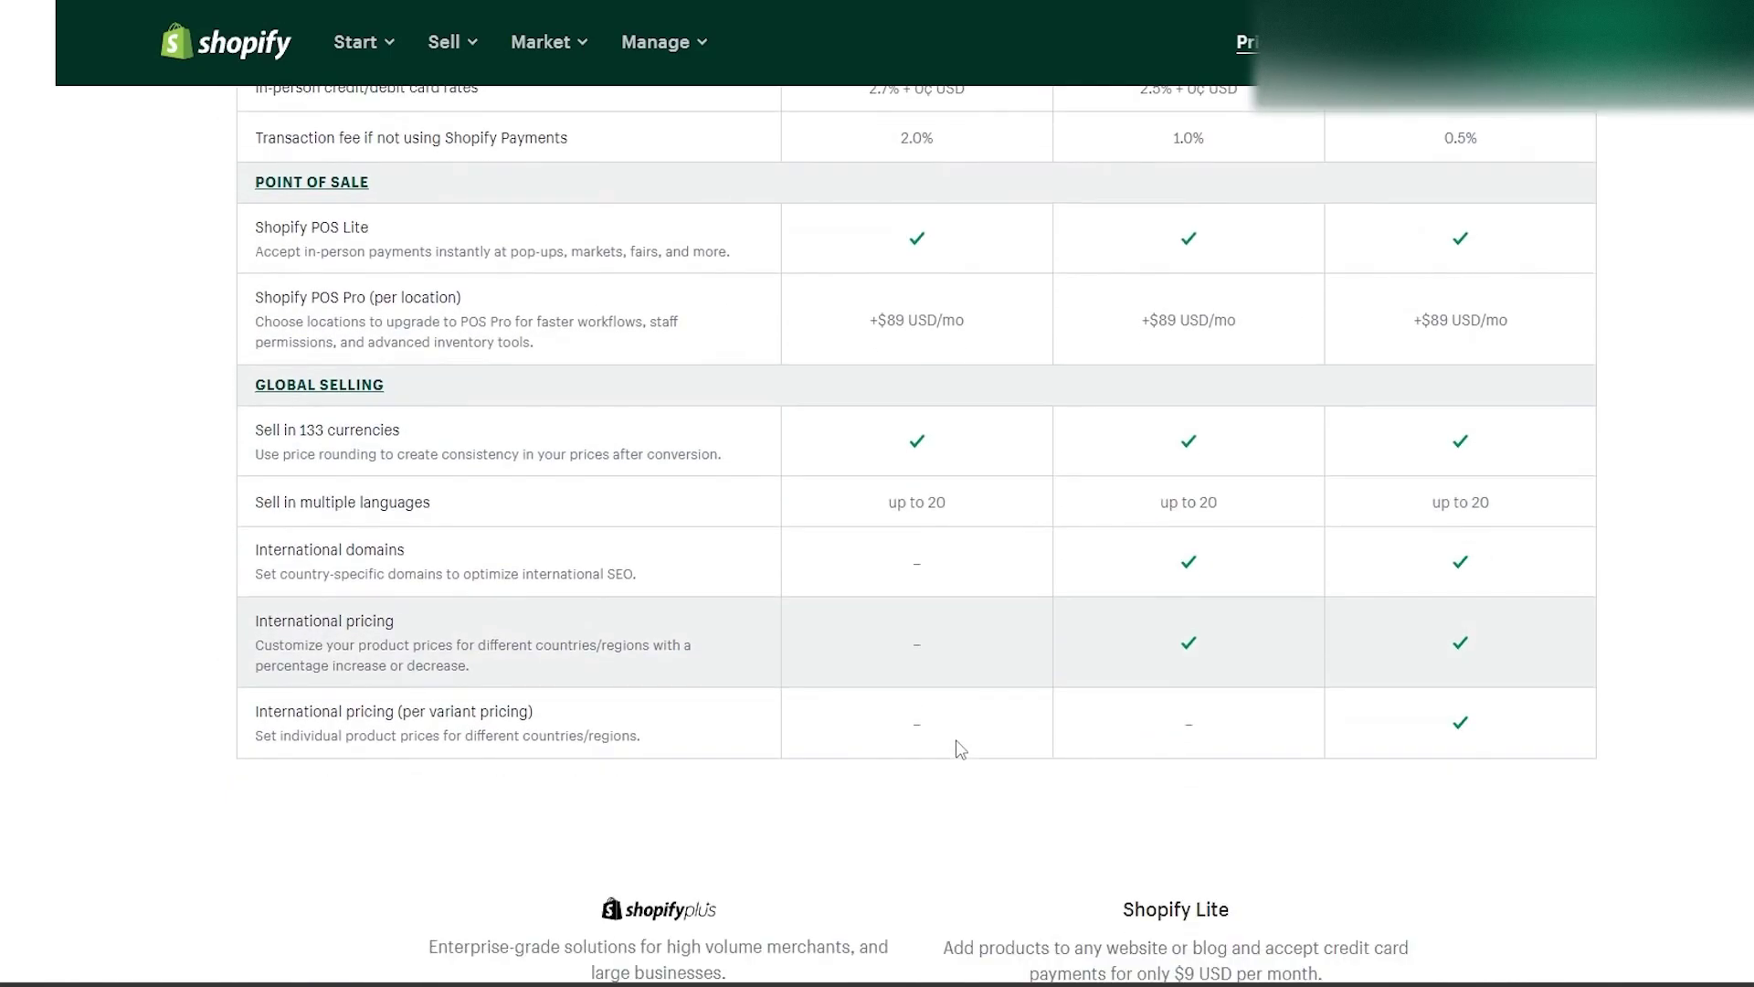
Step: Read through the Shopify Lite page and expand the "How much does Shopify Lite cost?" question
{"action": "scroll", "coordinate": [957, 743], "scroll_direction": "up", "scroll_amount": 8}
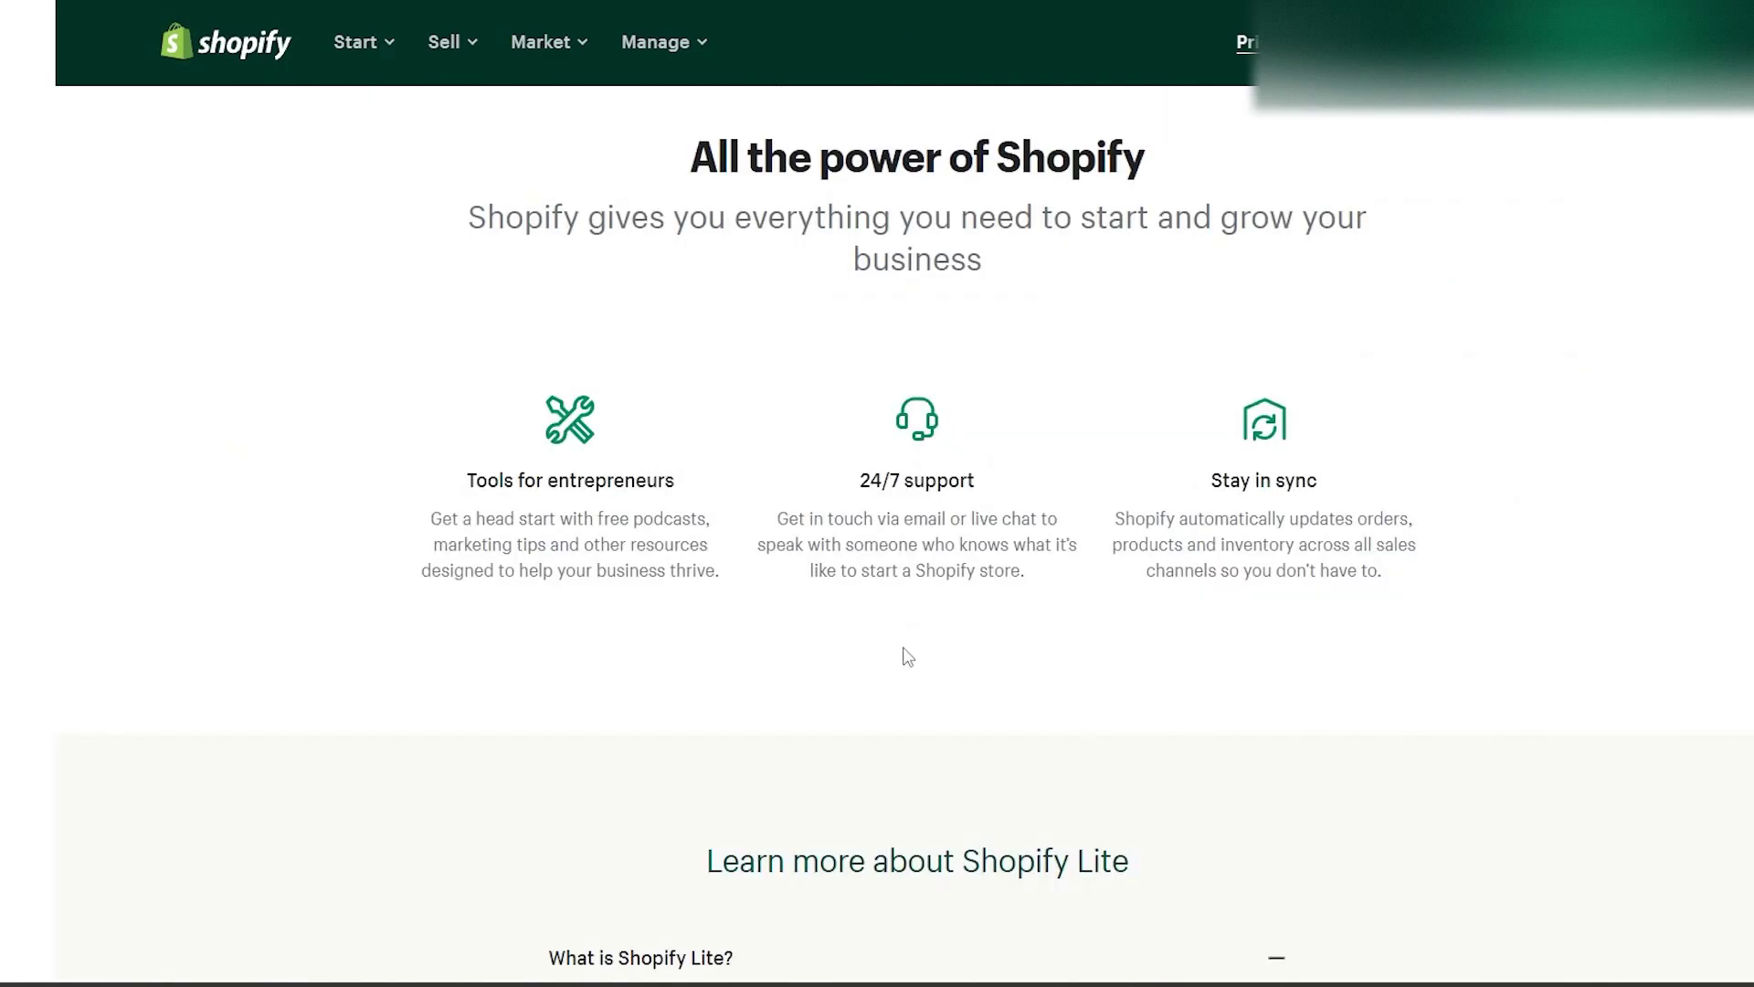
{"action": "scroll", "coordinate": [907, 656], "scroll_direction": "down", "scroll_amount": 8}
{"action": "scroll", "coordinate": [924, 744], "scroll_direction": "down", "scroll_amount": 6}
{"action": "scroll", "coordinate": [925, 743], "scroll_direction": "up", "scroll_amount": 6}
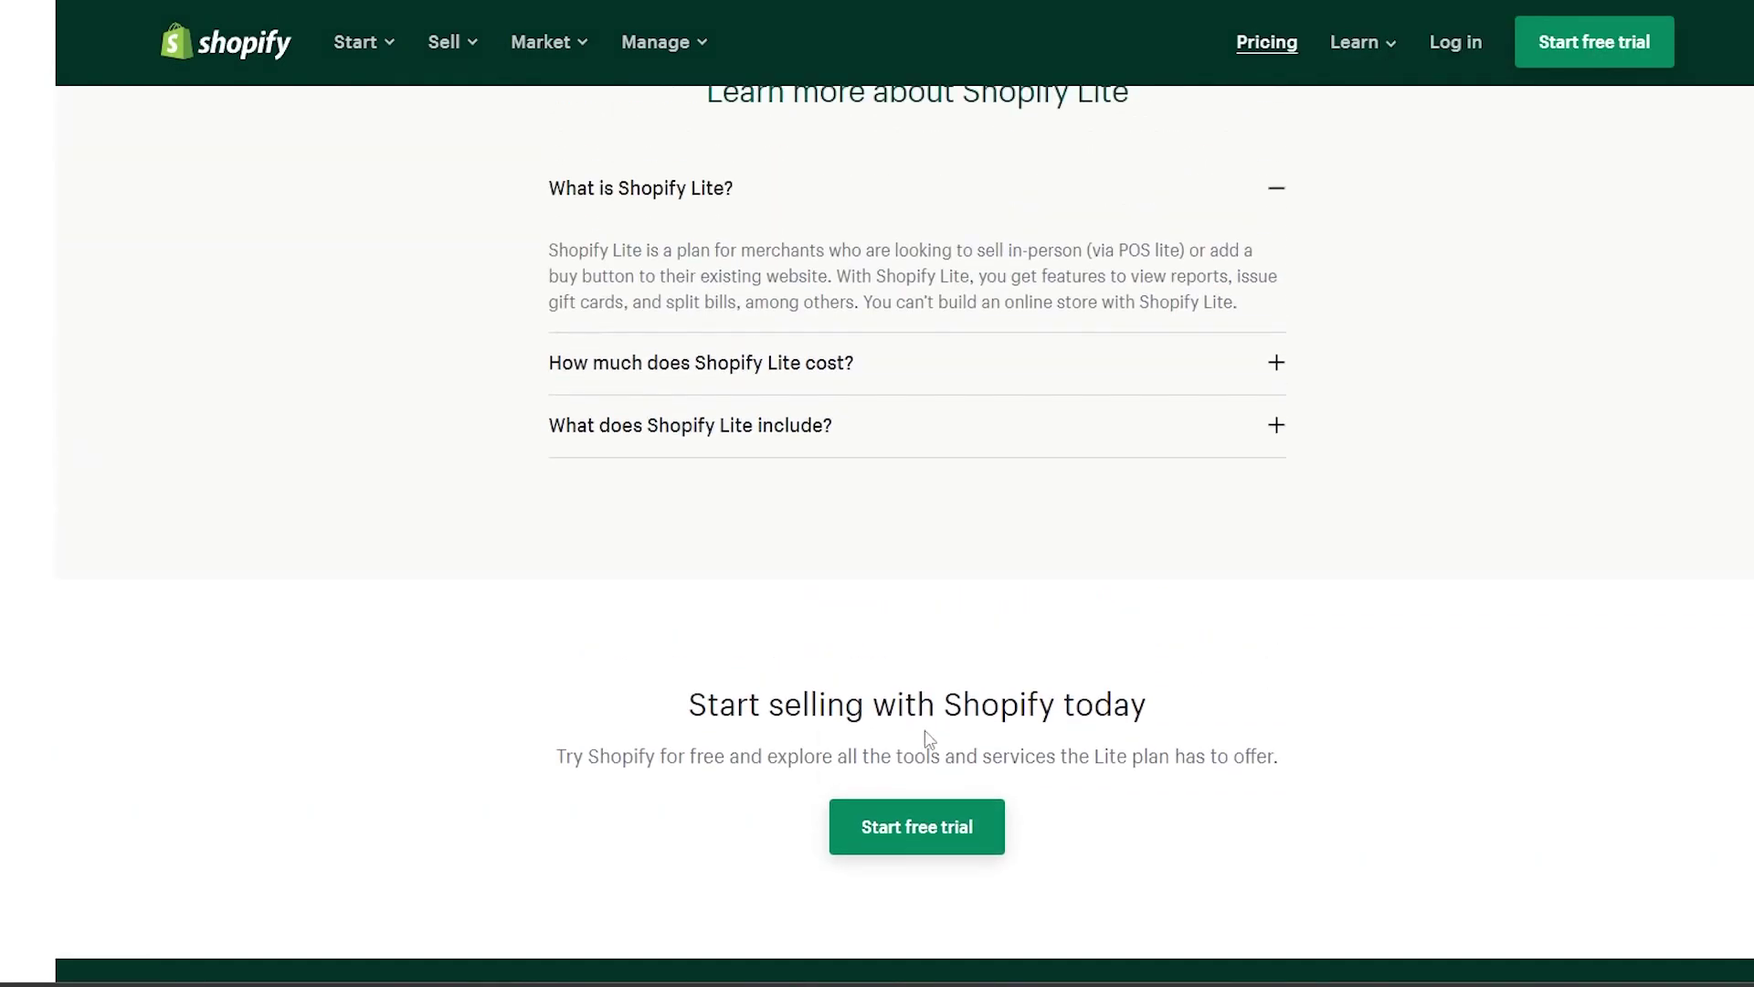
{"action": "scroll", "coordinate": [928, 738], "scroll_direction": "up", "scroll_amount": 2}
{"action": "left_click", "coordinate": [818, 557]}
{"action": "scroll", "coordinate": [549, 385], "scroll_direction": "down", "scroll_amount": 2}
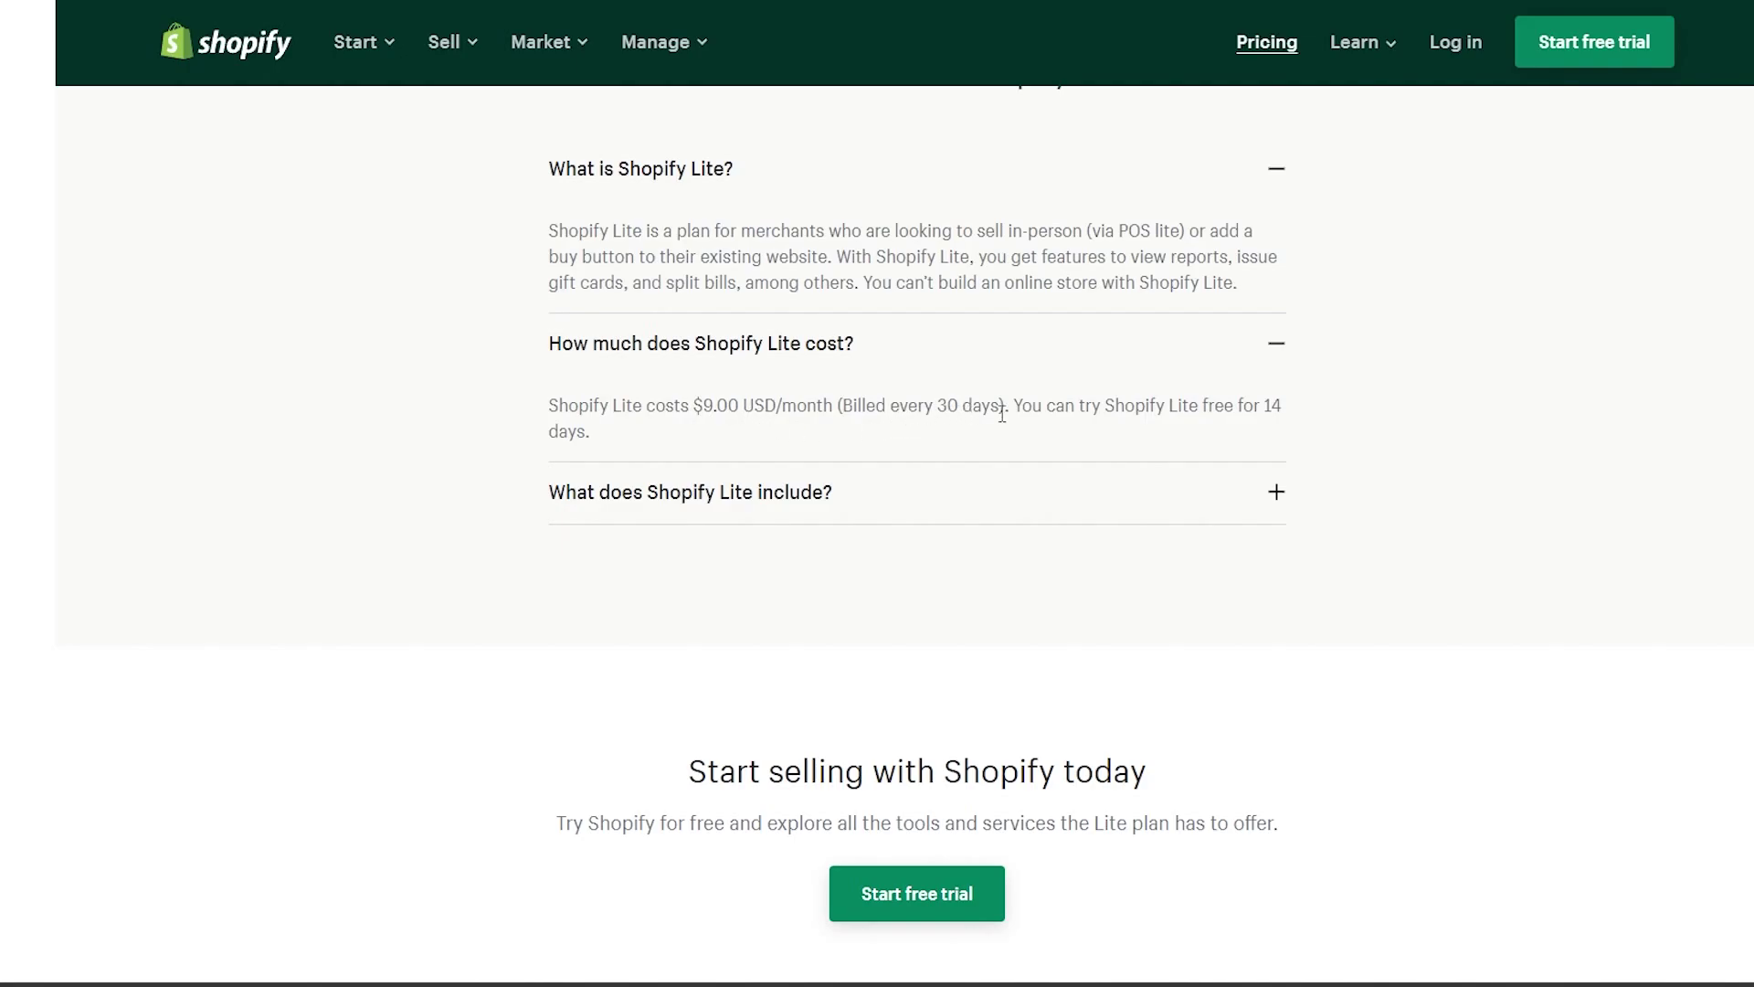
Step: Go back to the Basic Shopify, Shopify and Advanced Shopify plan cards on the pricing page
{"action": "key", "text": "Home"}
{"action": "scroll", "coordinate": [885, 630], "scroll_direction": "down", "scroll_amount": 1}
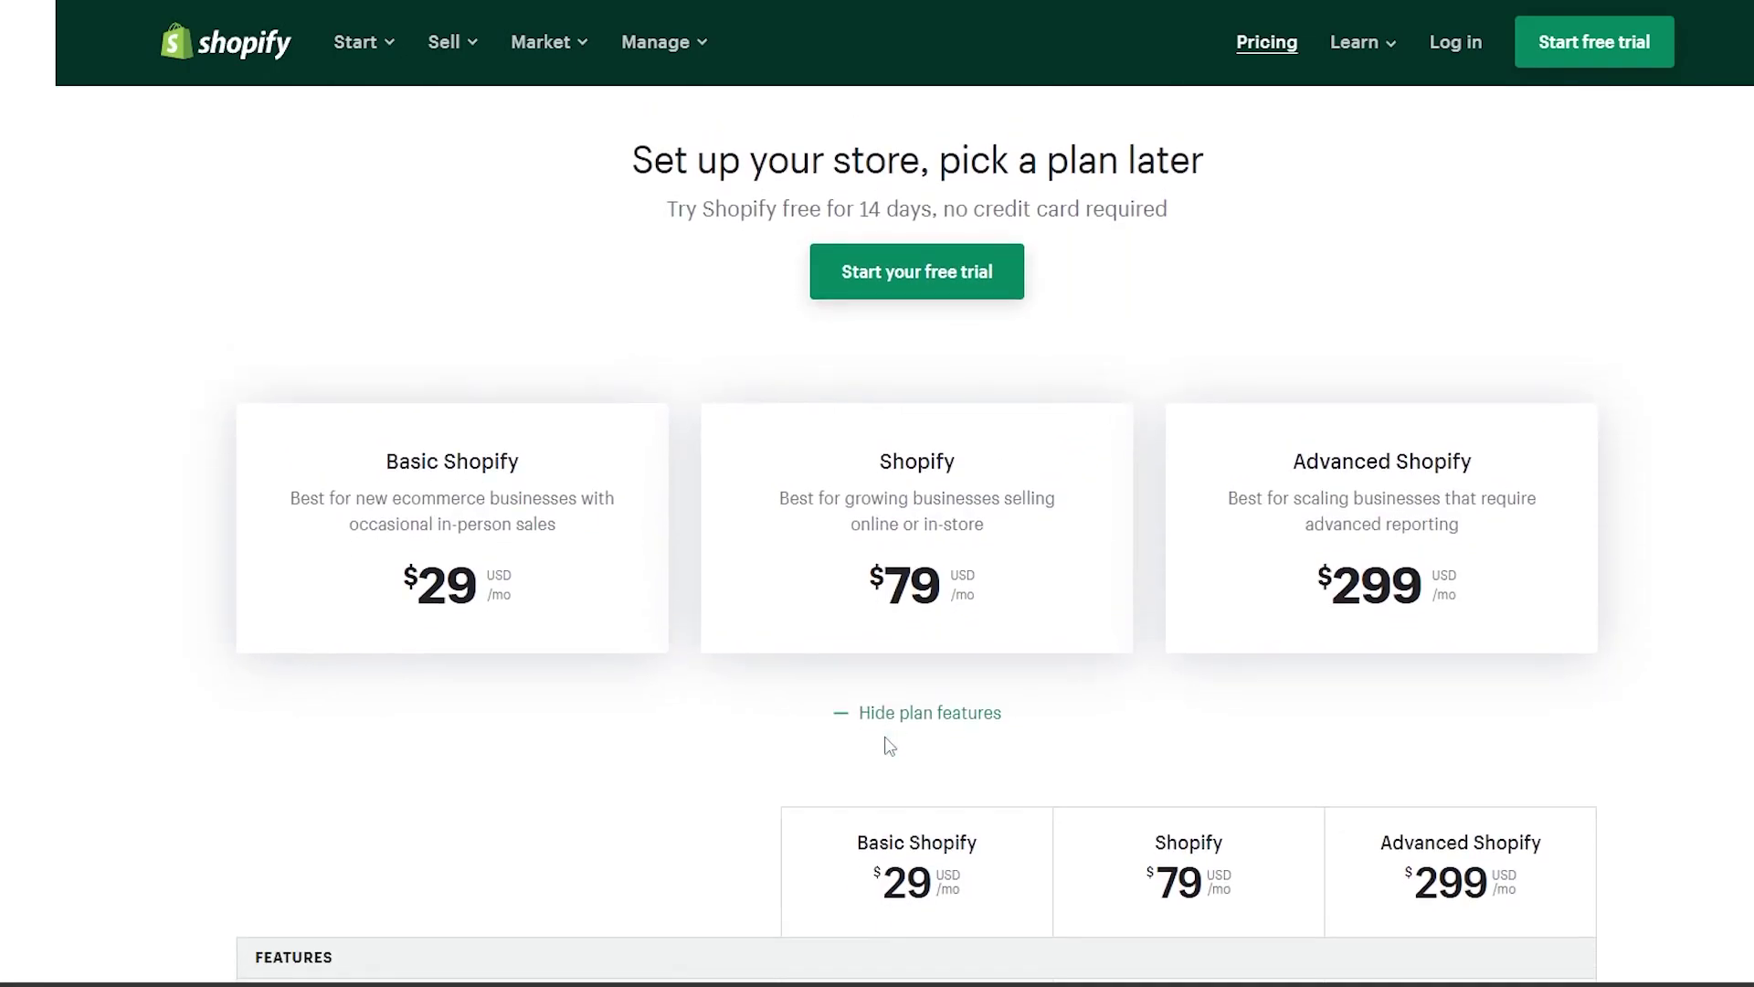
{"action": "scroll", "coordinate": [716, 776], "scroll_direction": "up", "scroll_amount": 1}
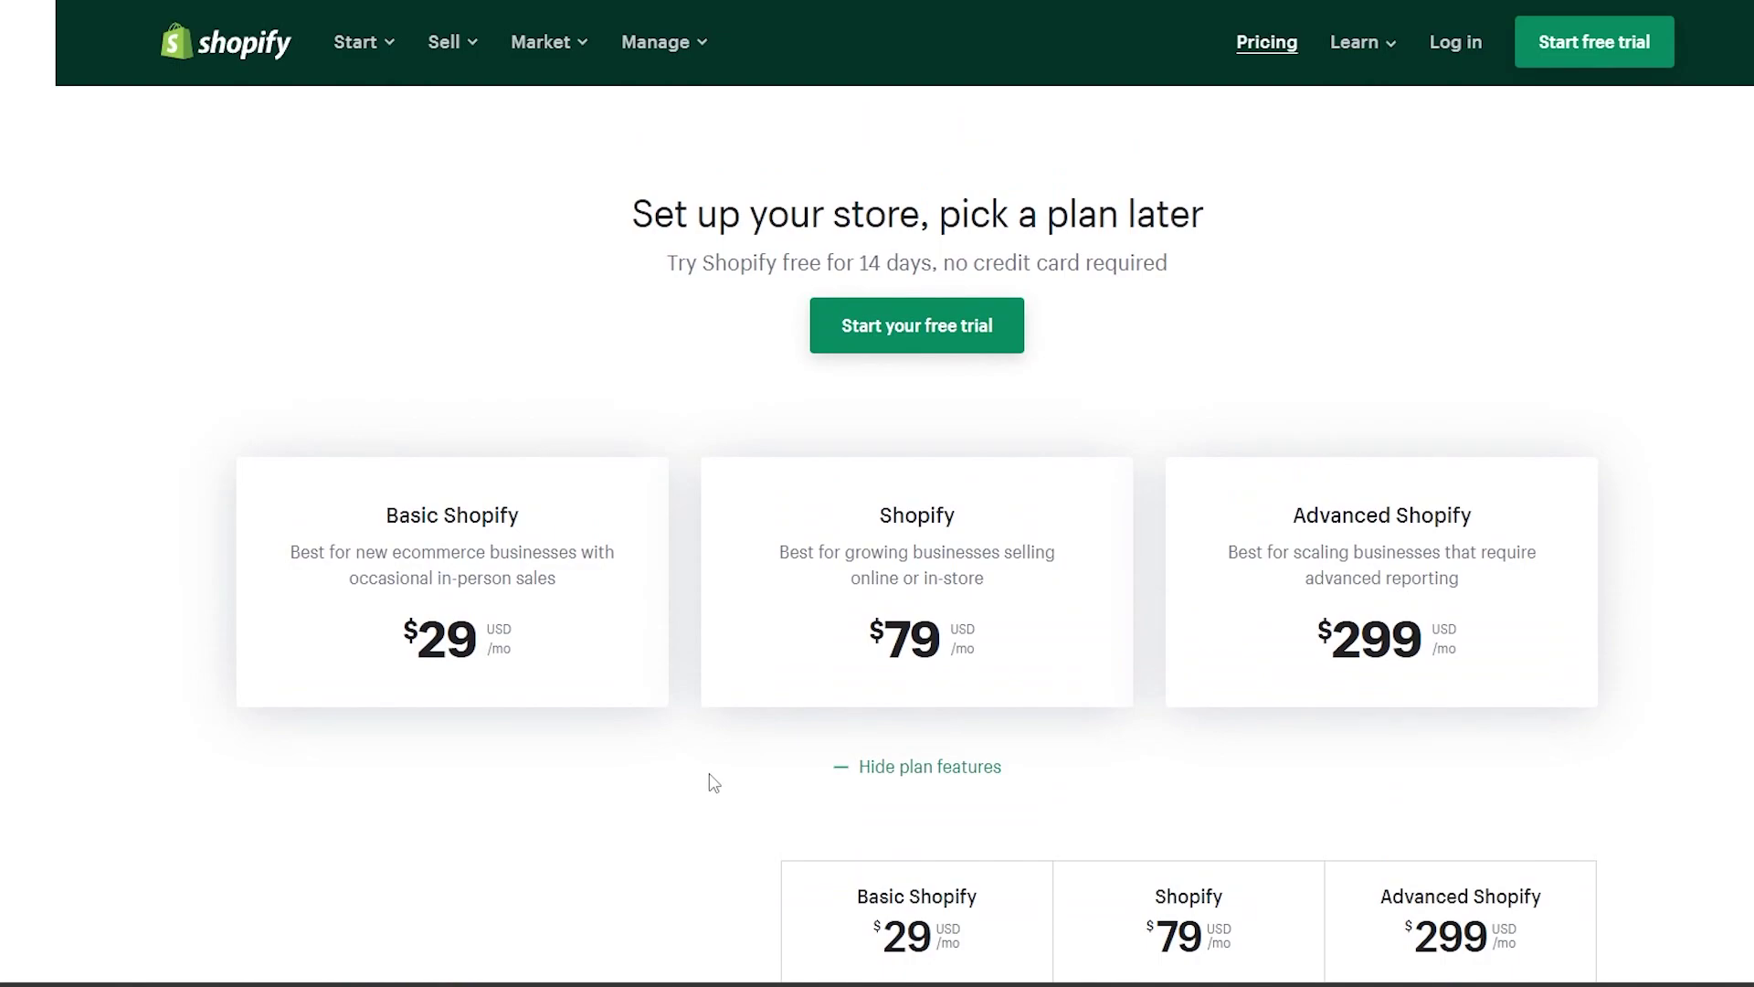